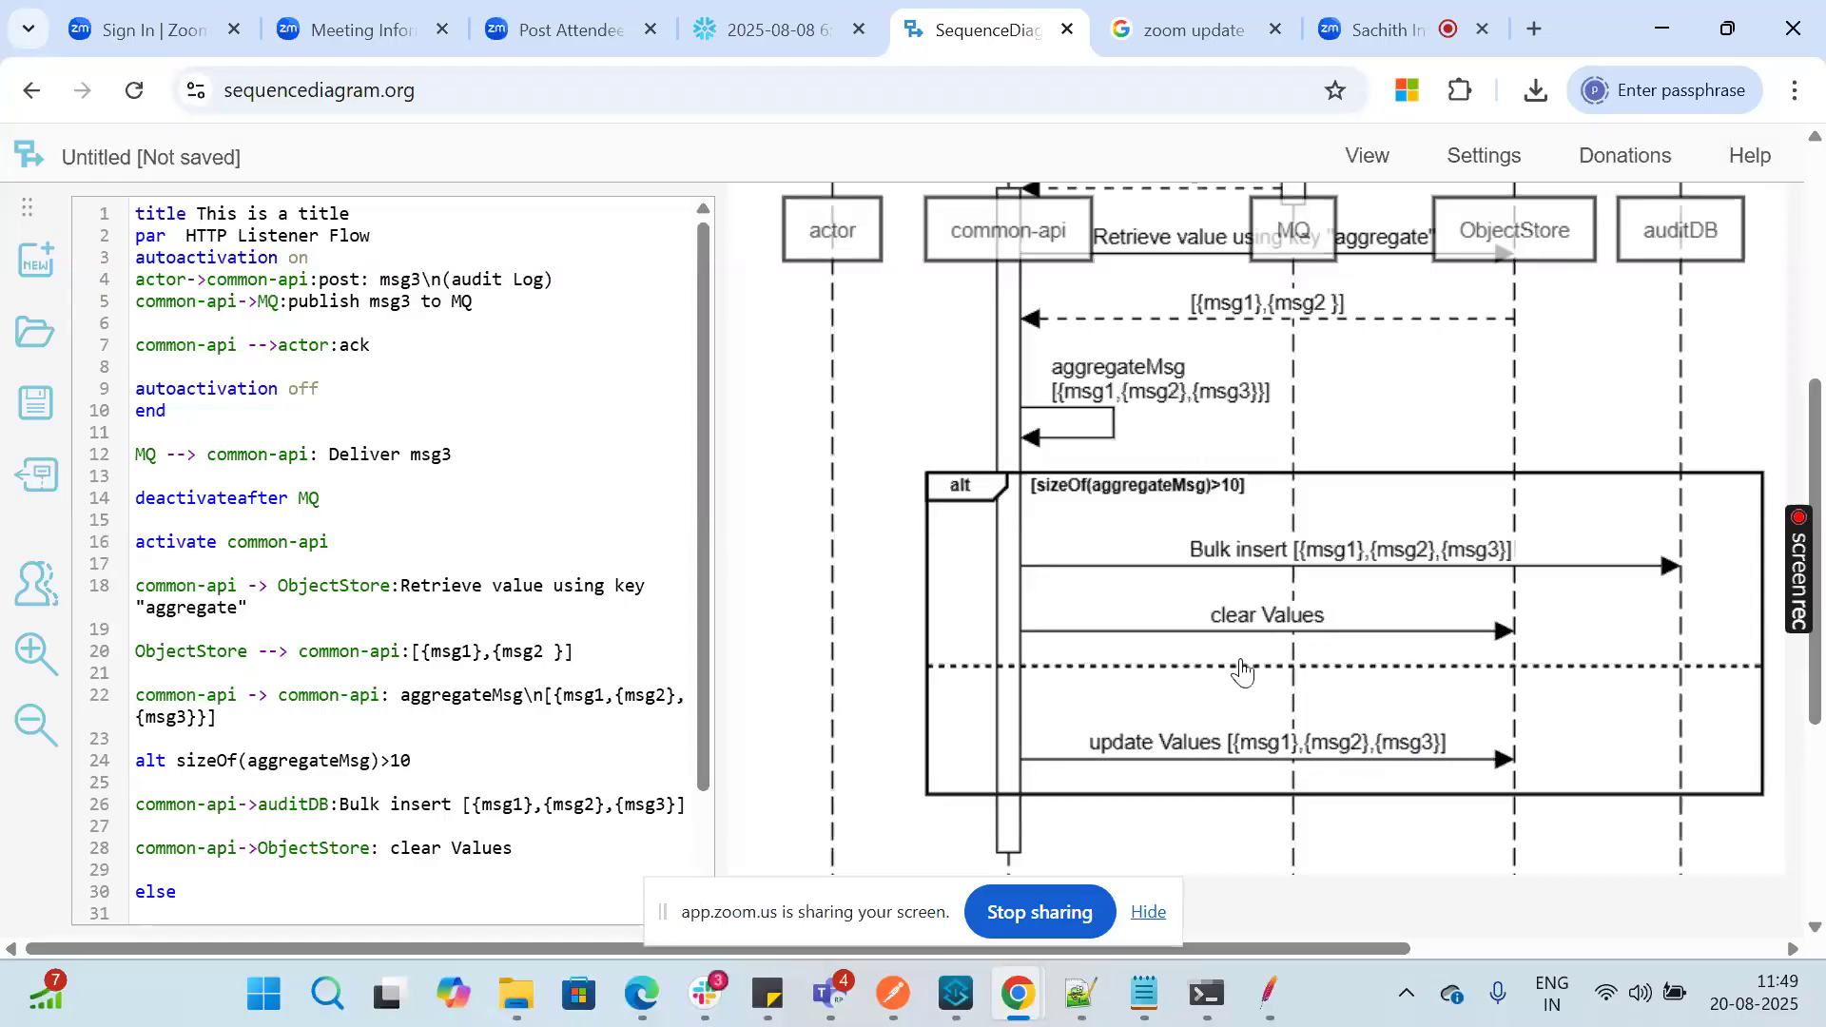
Step: Switch from the sequence diagram to Anypoint Studio and maximize the api flow editor
{"action": "scroll", "coordinate": [1239, 670], "scroll_direction": "down", "scroll_amount": 1}
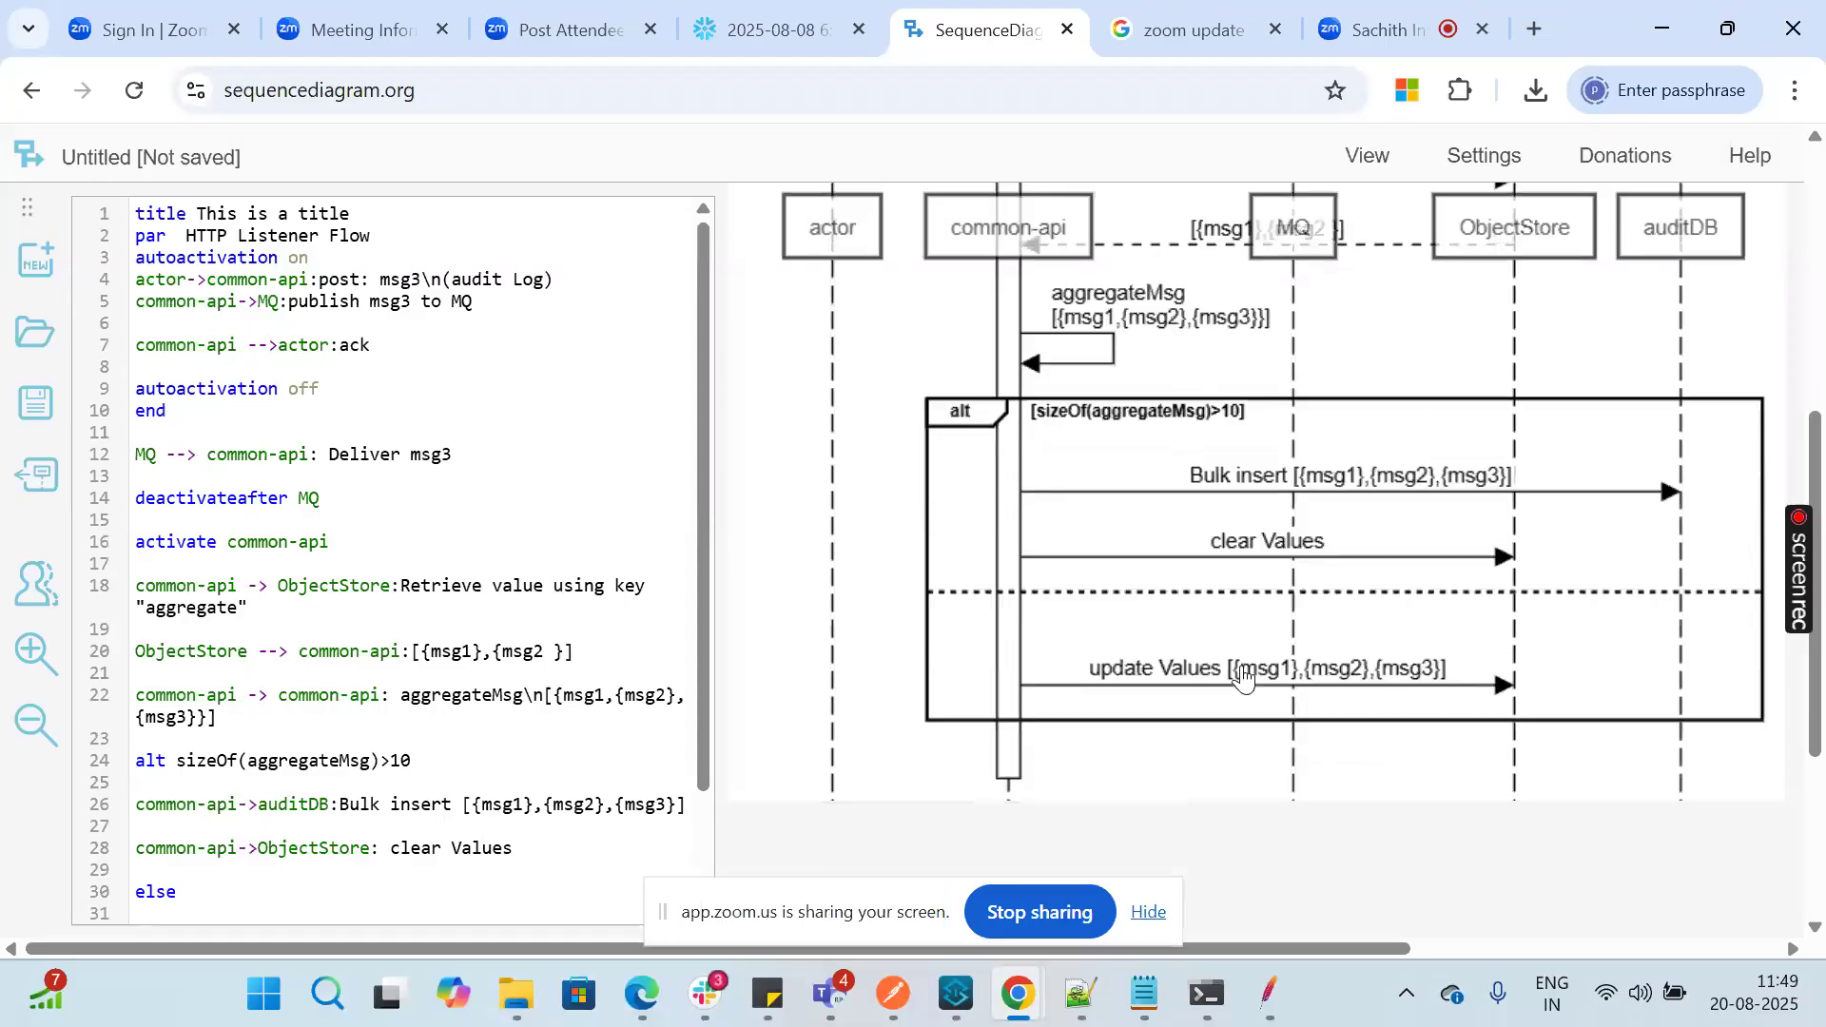
{"action": "left_click", "coordinate": [961, 991]}
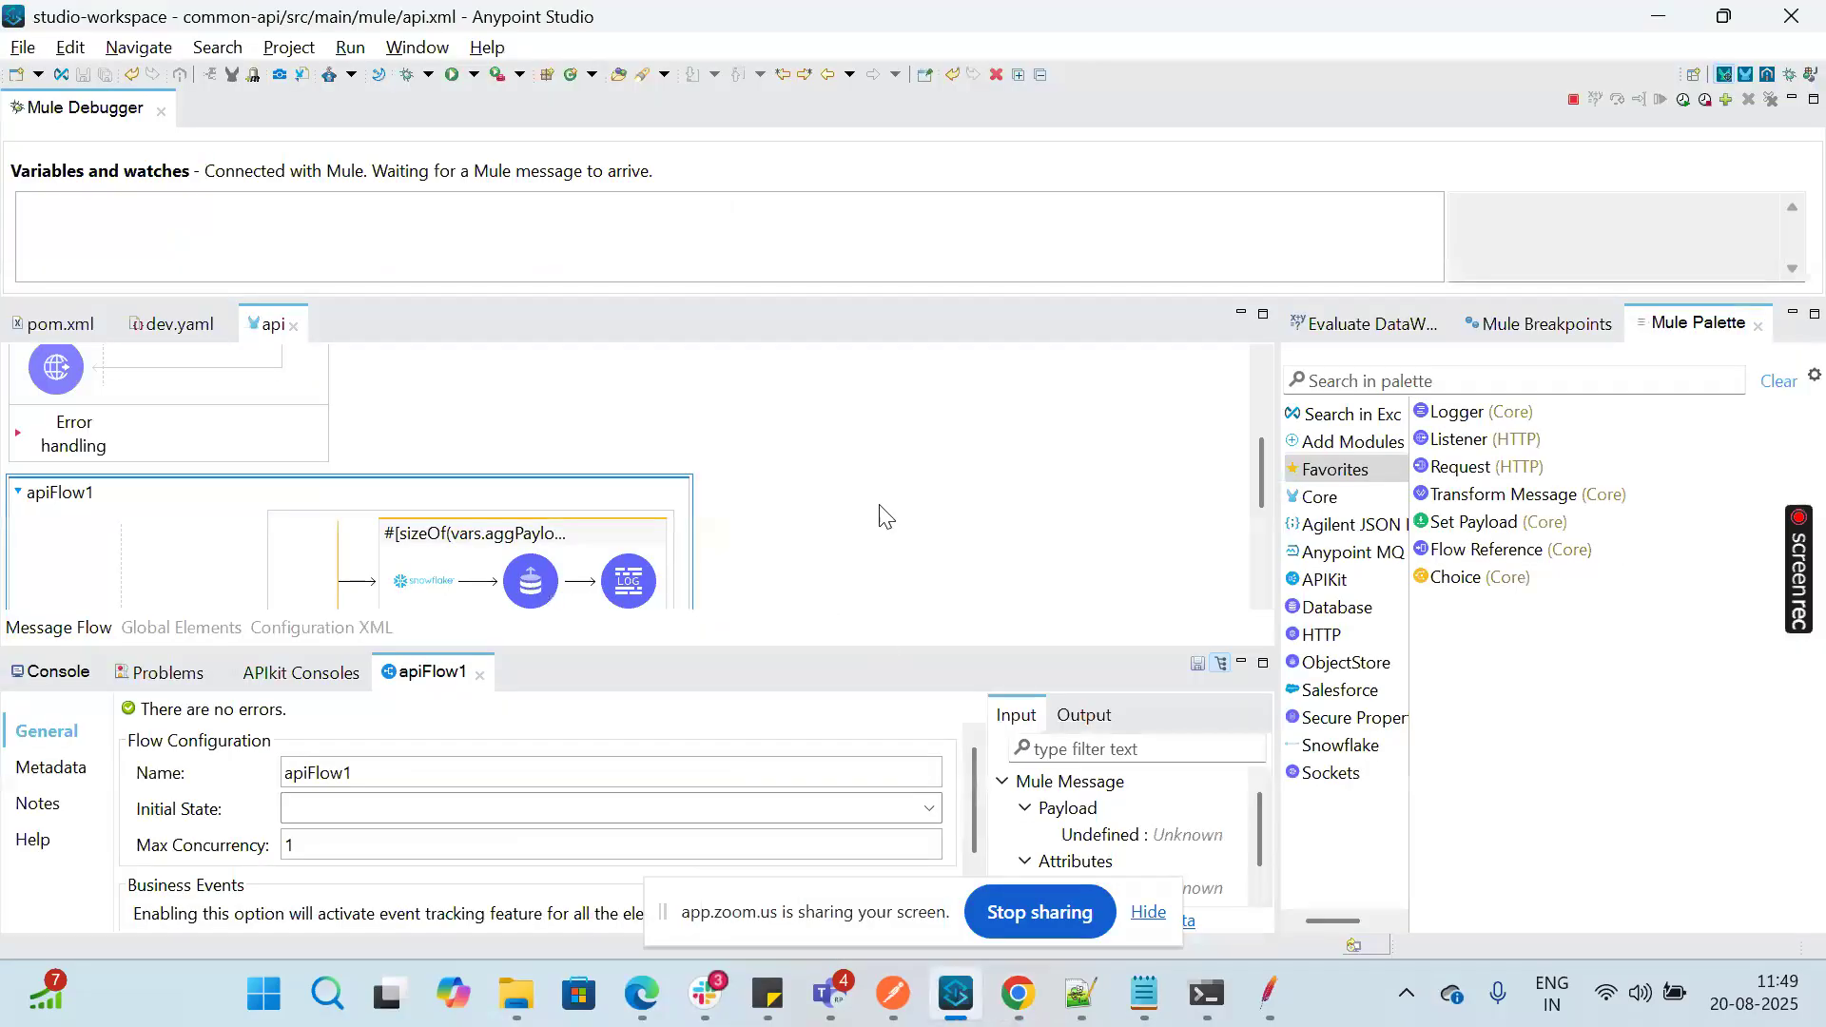
{"action": "double_click", "coordinate": [258, 327]}
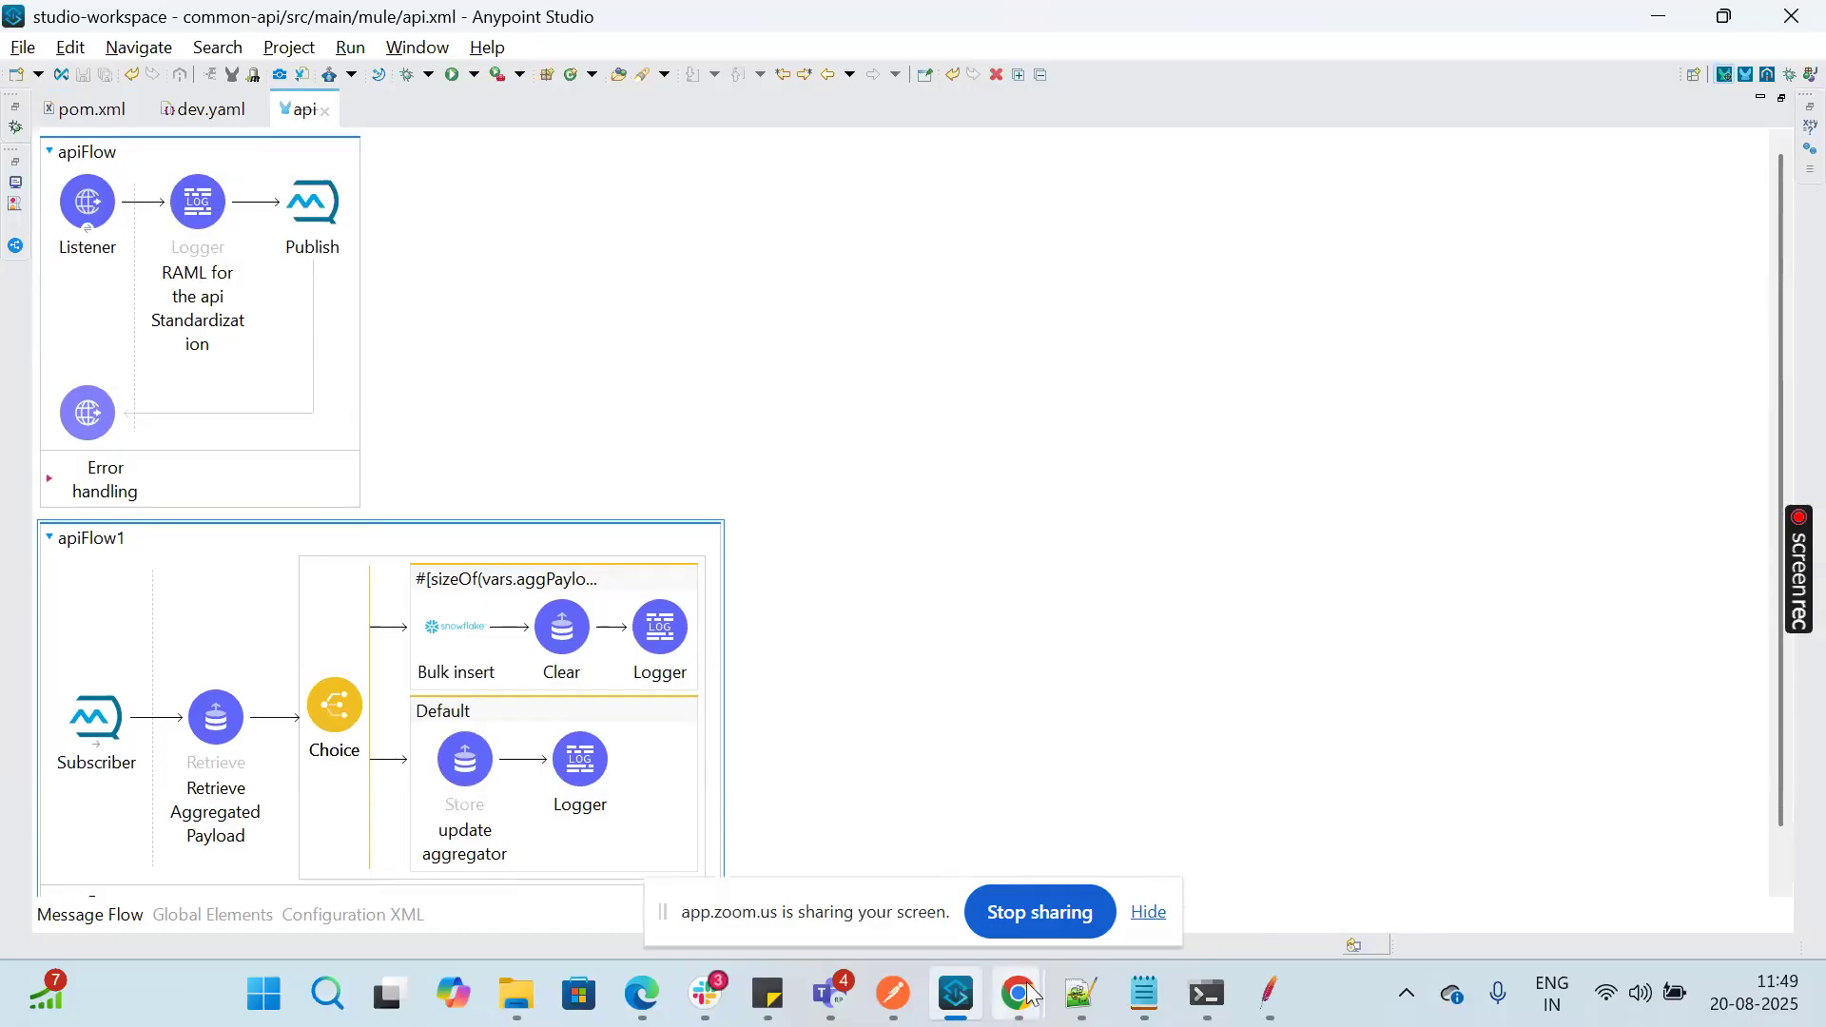
Step: Switch to the Snowflake worksheet in Chrome and review the columns of the AUDIT table
{"action": "mouse_move", "coordinate": [1027, 994]}
{"action": "left_click", "coordinate": [921, 877]}
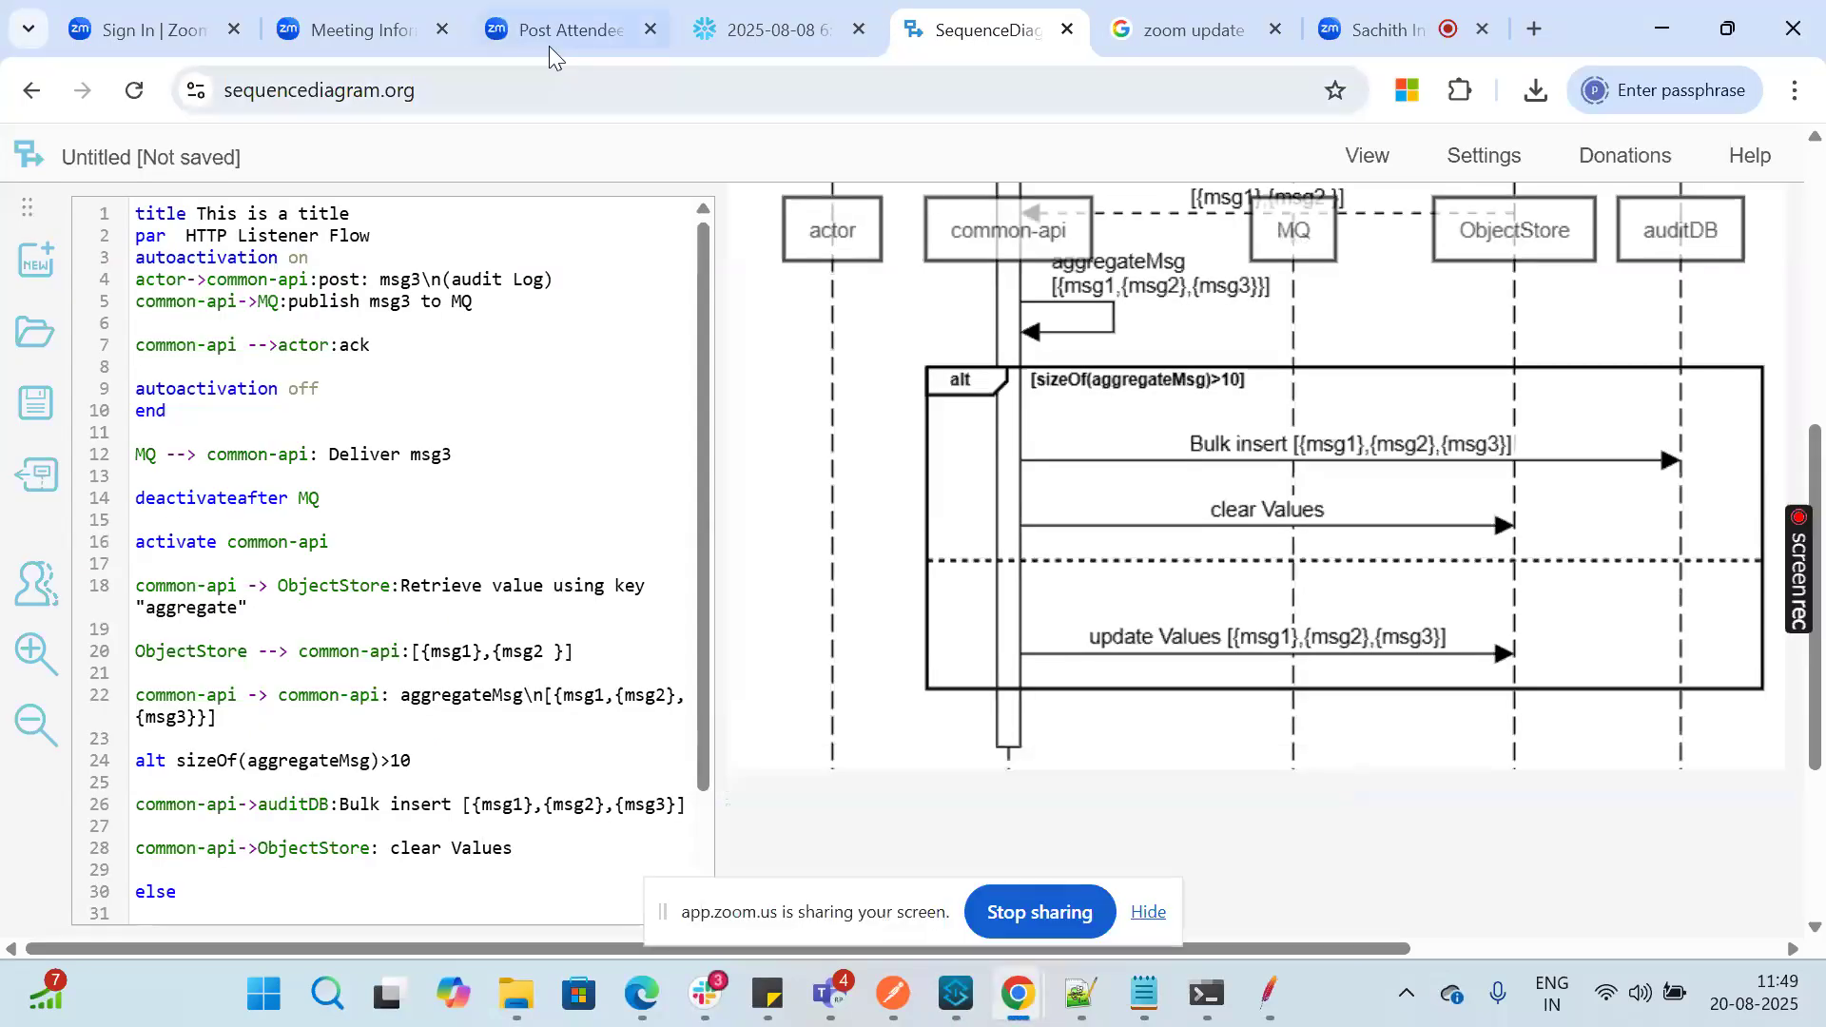
{"action": "left_click", "coordinate": [778, 36]}
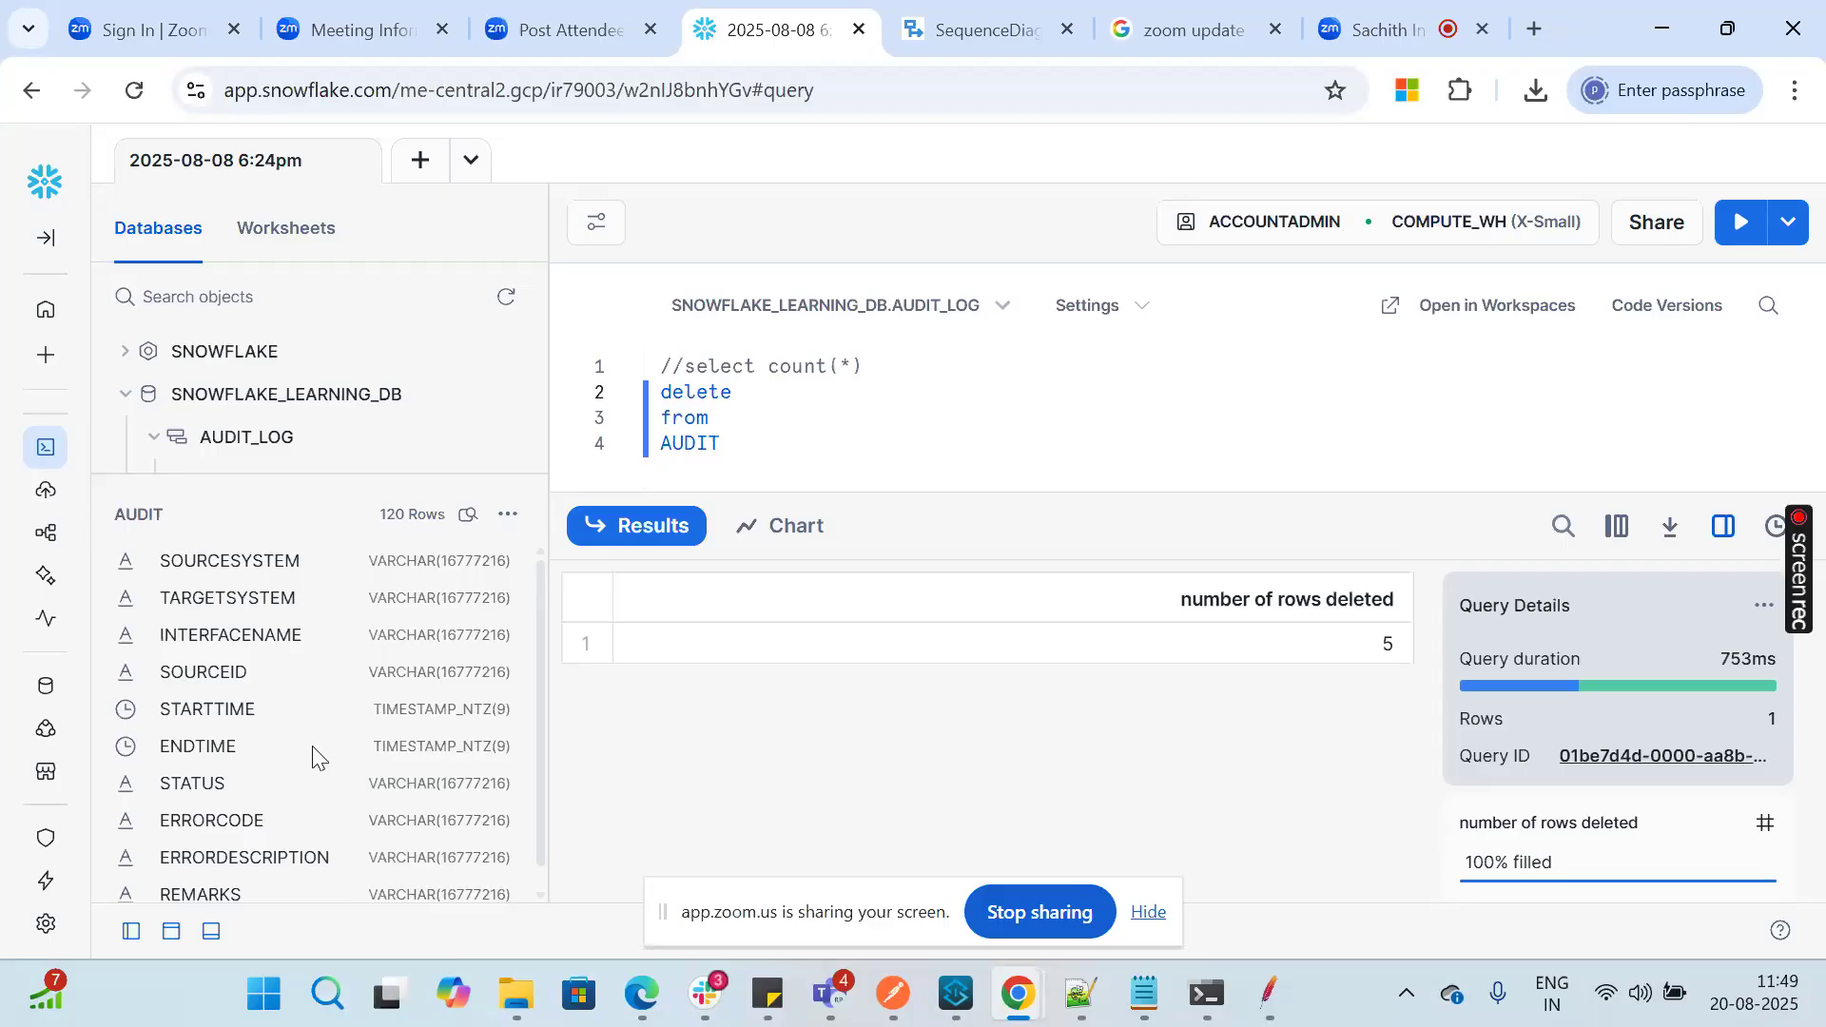
{"action": "scroll", "coordinate": [245, 723], "scroll_direction": "down", "scroll_amount": 1}
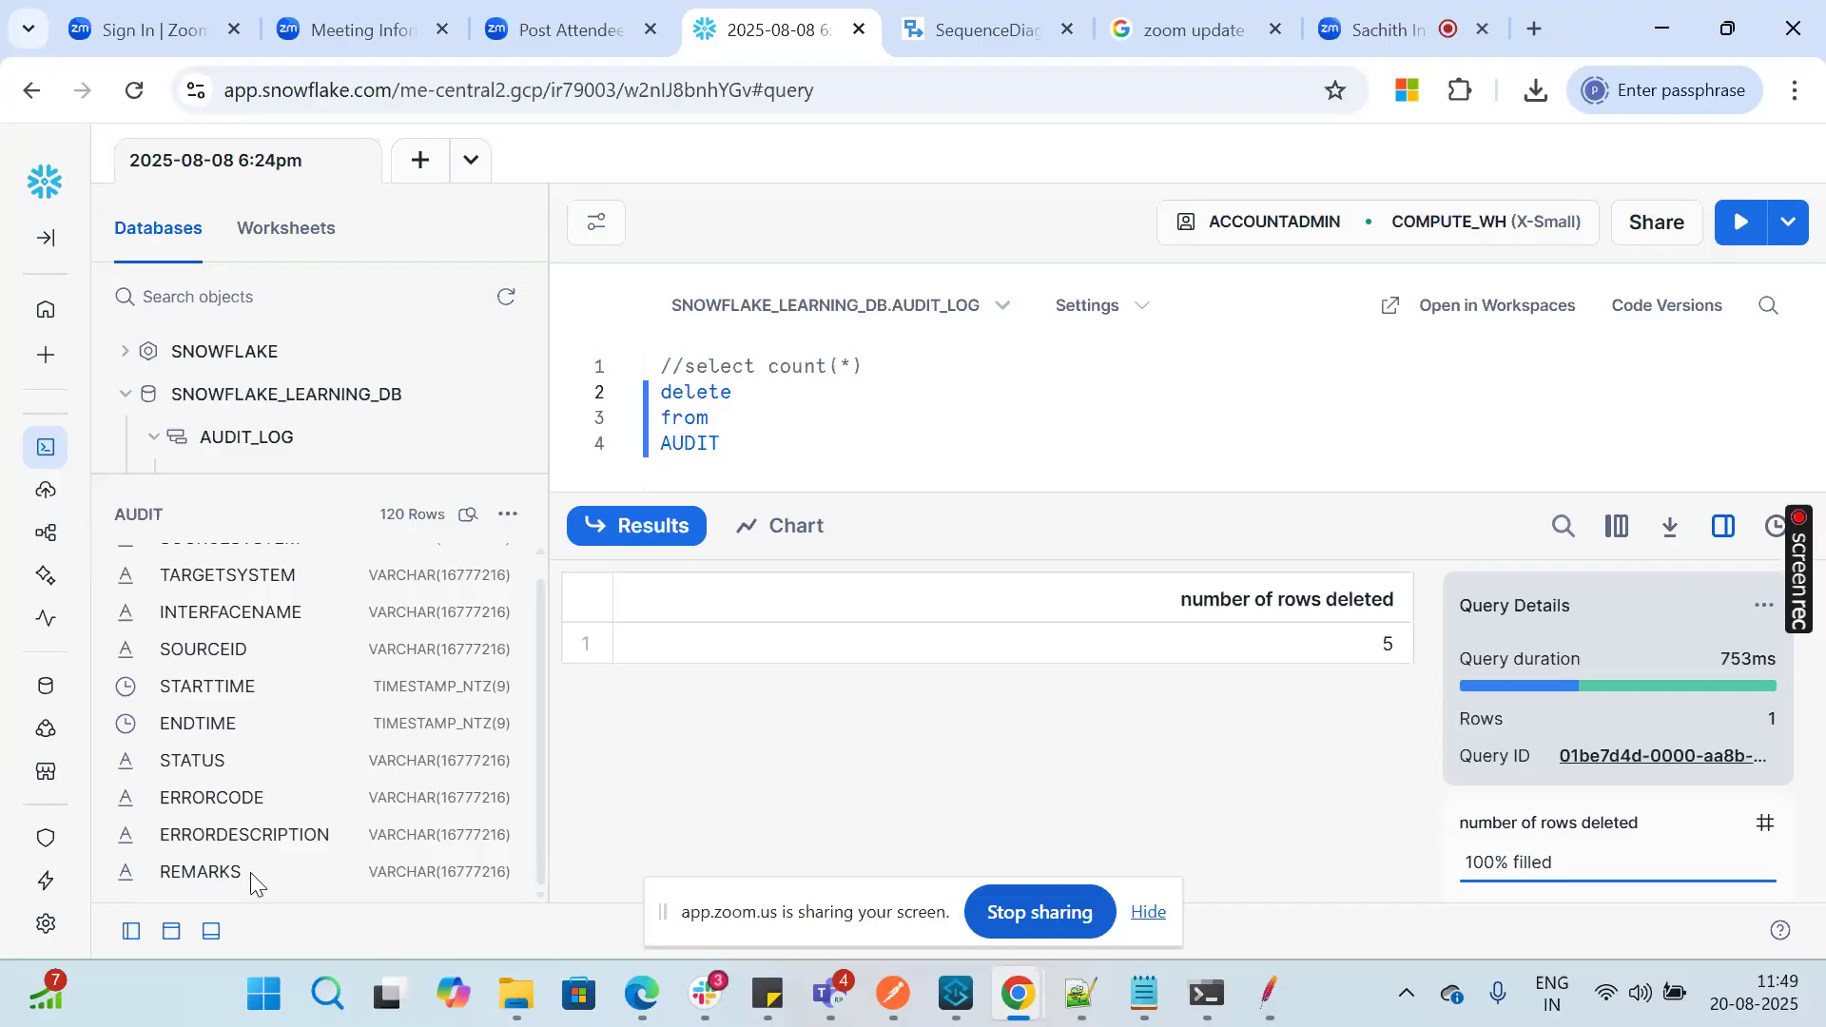
{"action": "scroll", "coordinate": [407, 763], "scroll_direction": "up", "scroll_amount": 1}
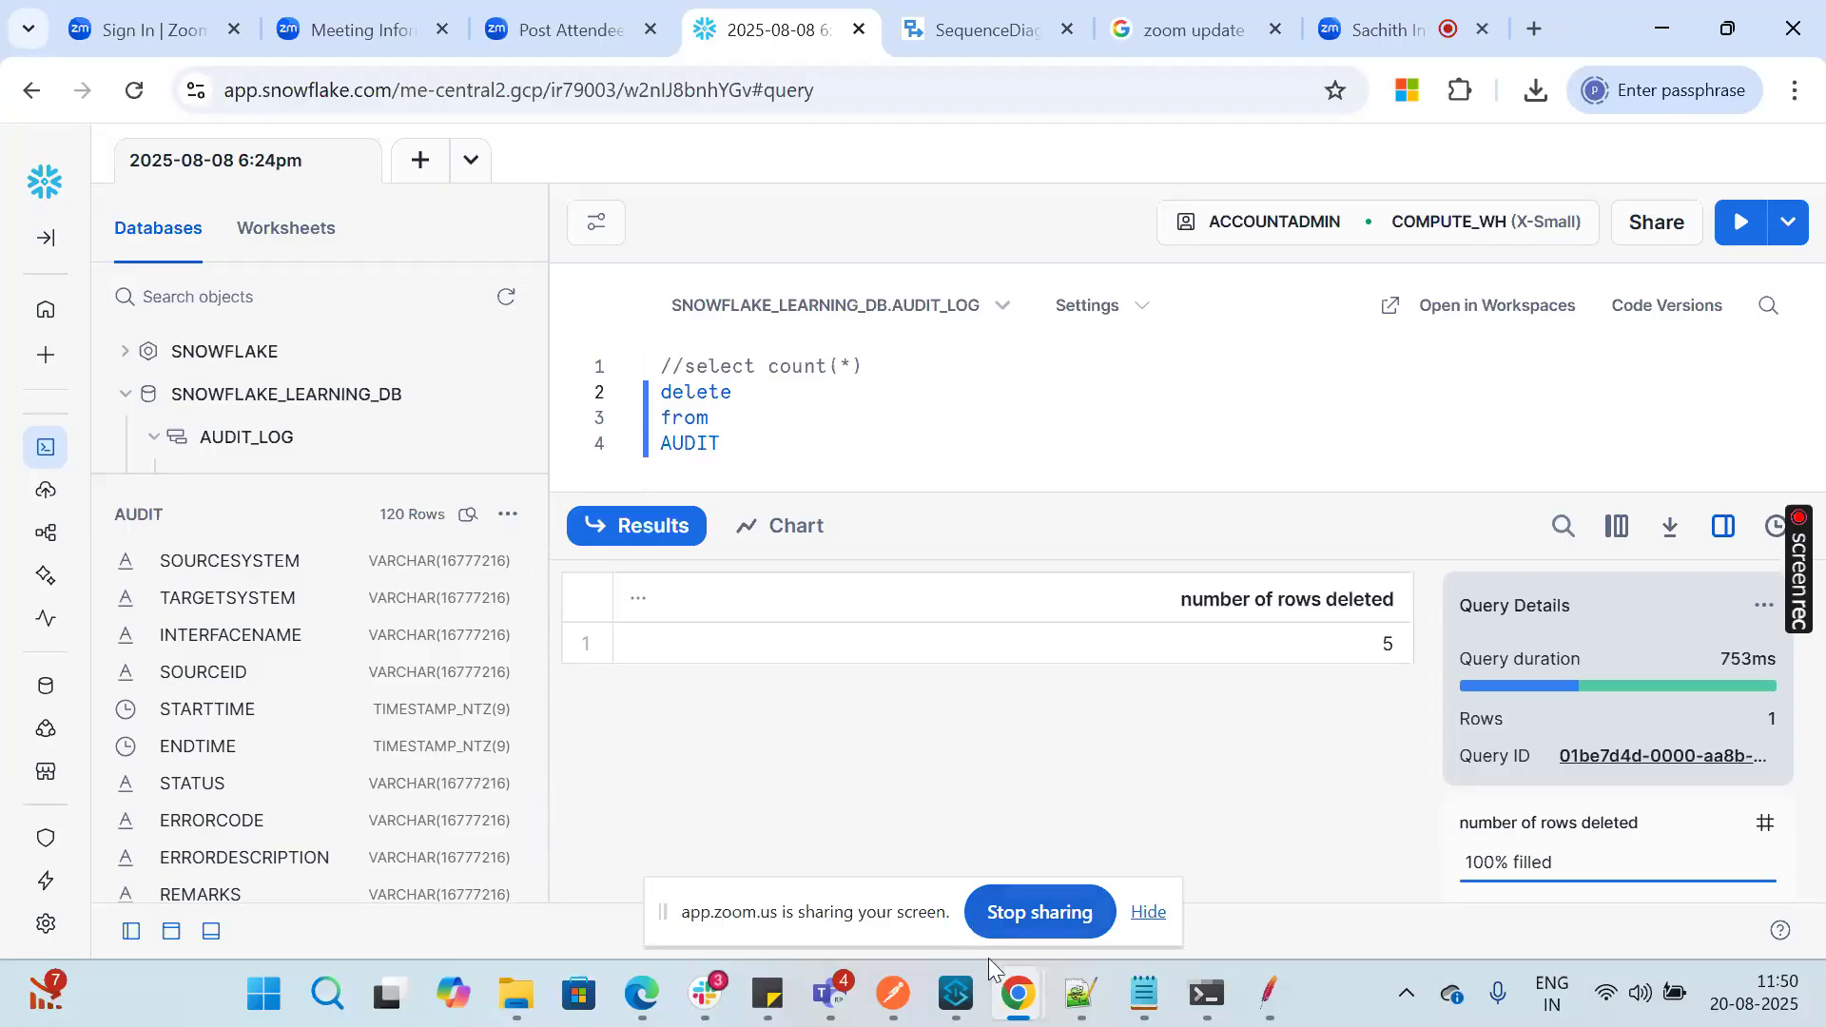
Step: Return to Anypoint Studio, look over both flows, and restore the api editor to its normal size
{"action": "left_click", "coordinate": [956, 994]}
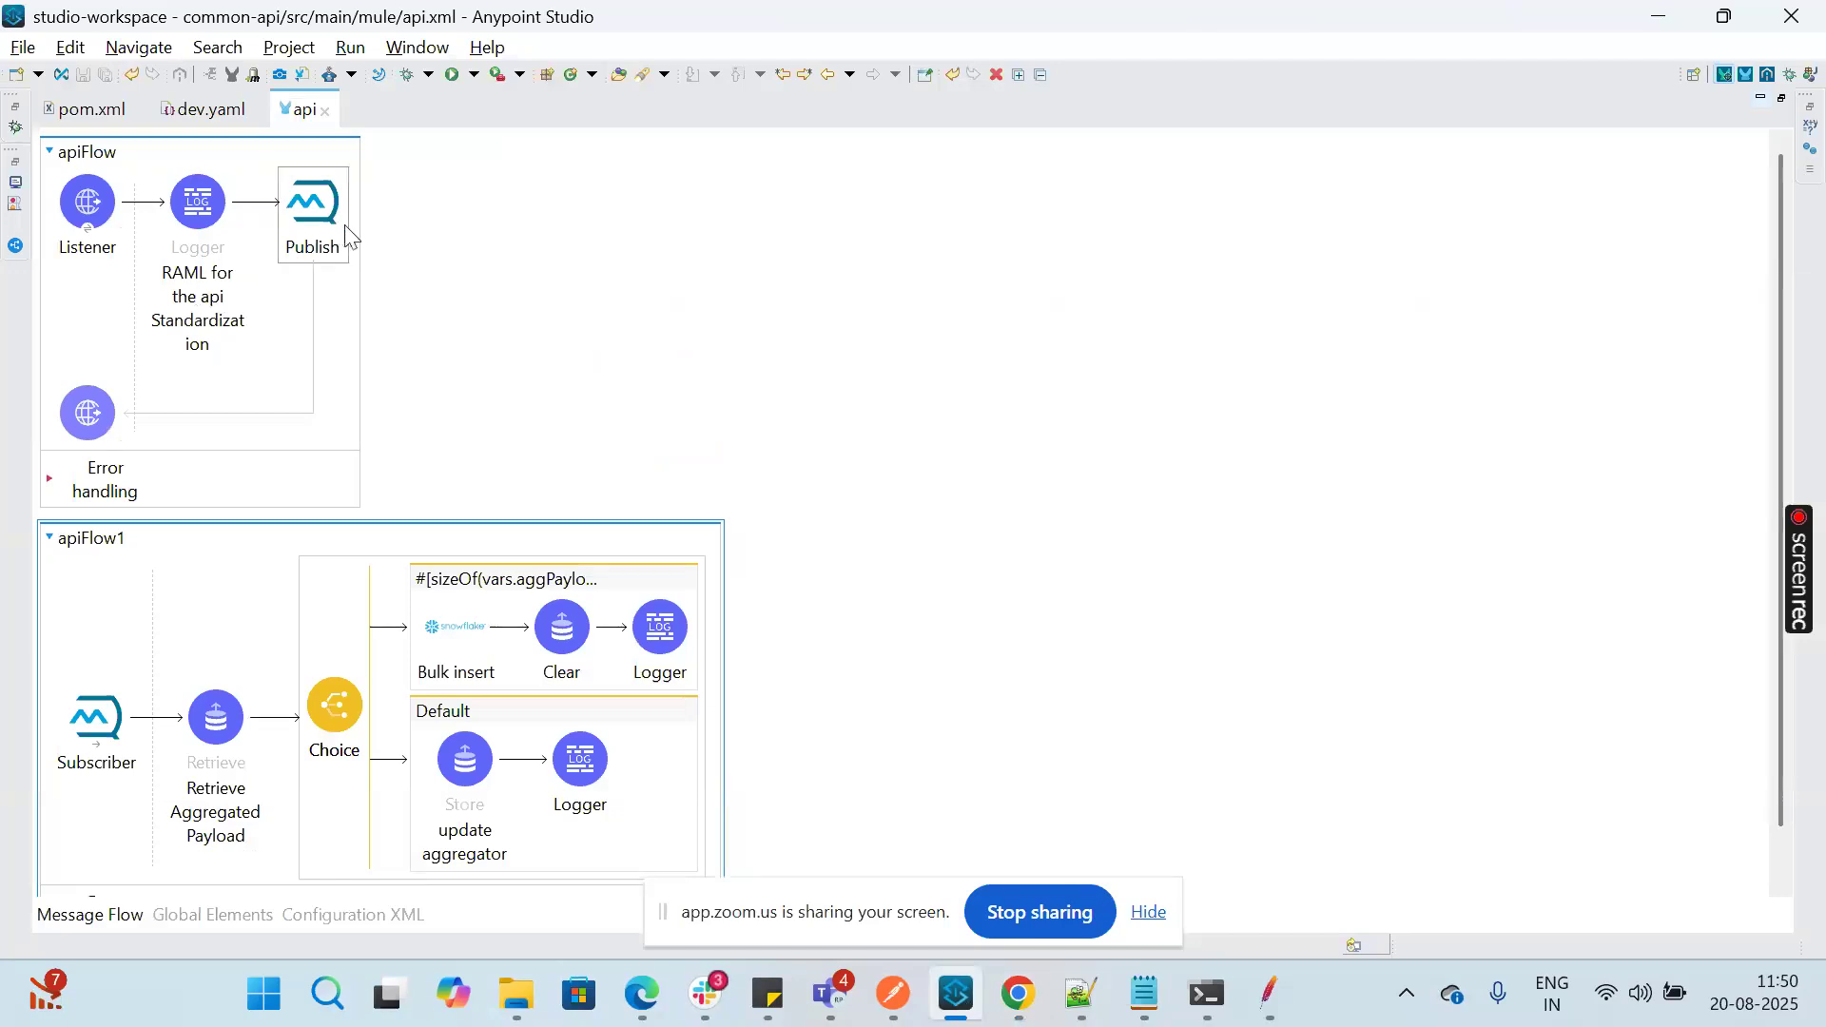
{"action": "scroll", "coordinate": [659, 358], "scroll_direction": "down", "scroll_amount": 1}
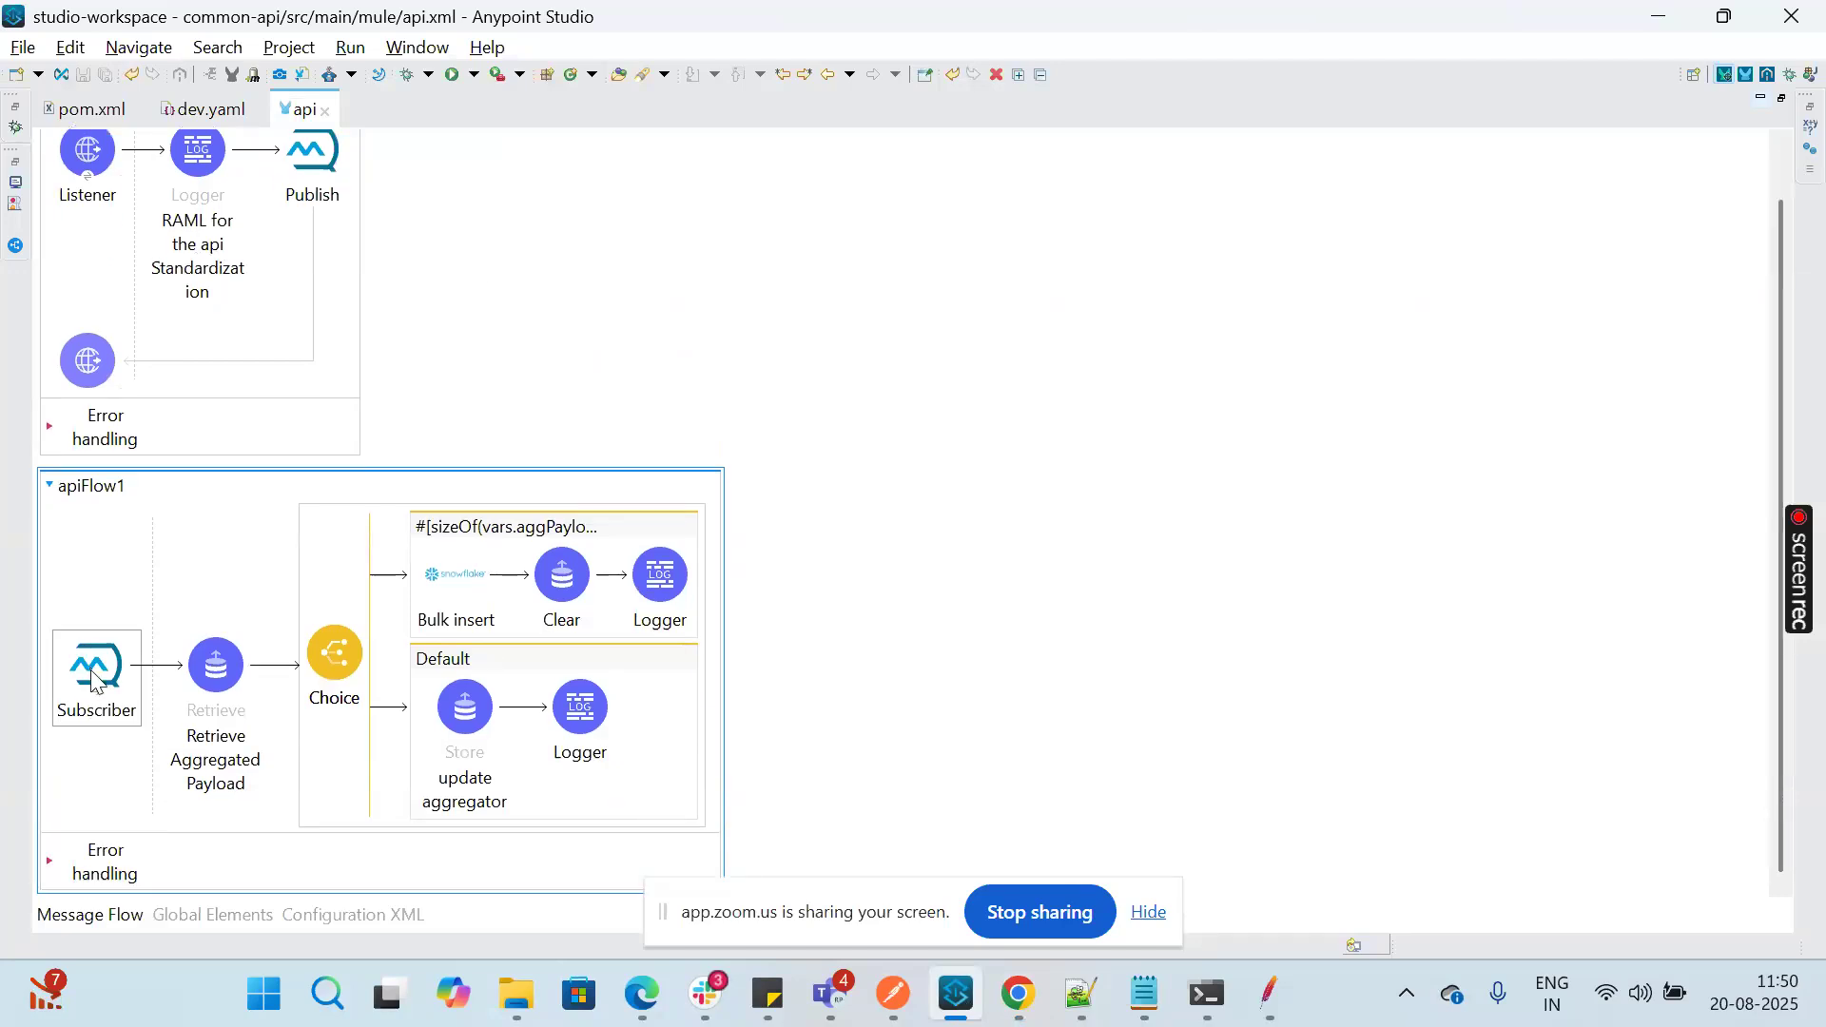
{"action": "left_click", "coordinate": [217, 687]}
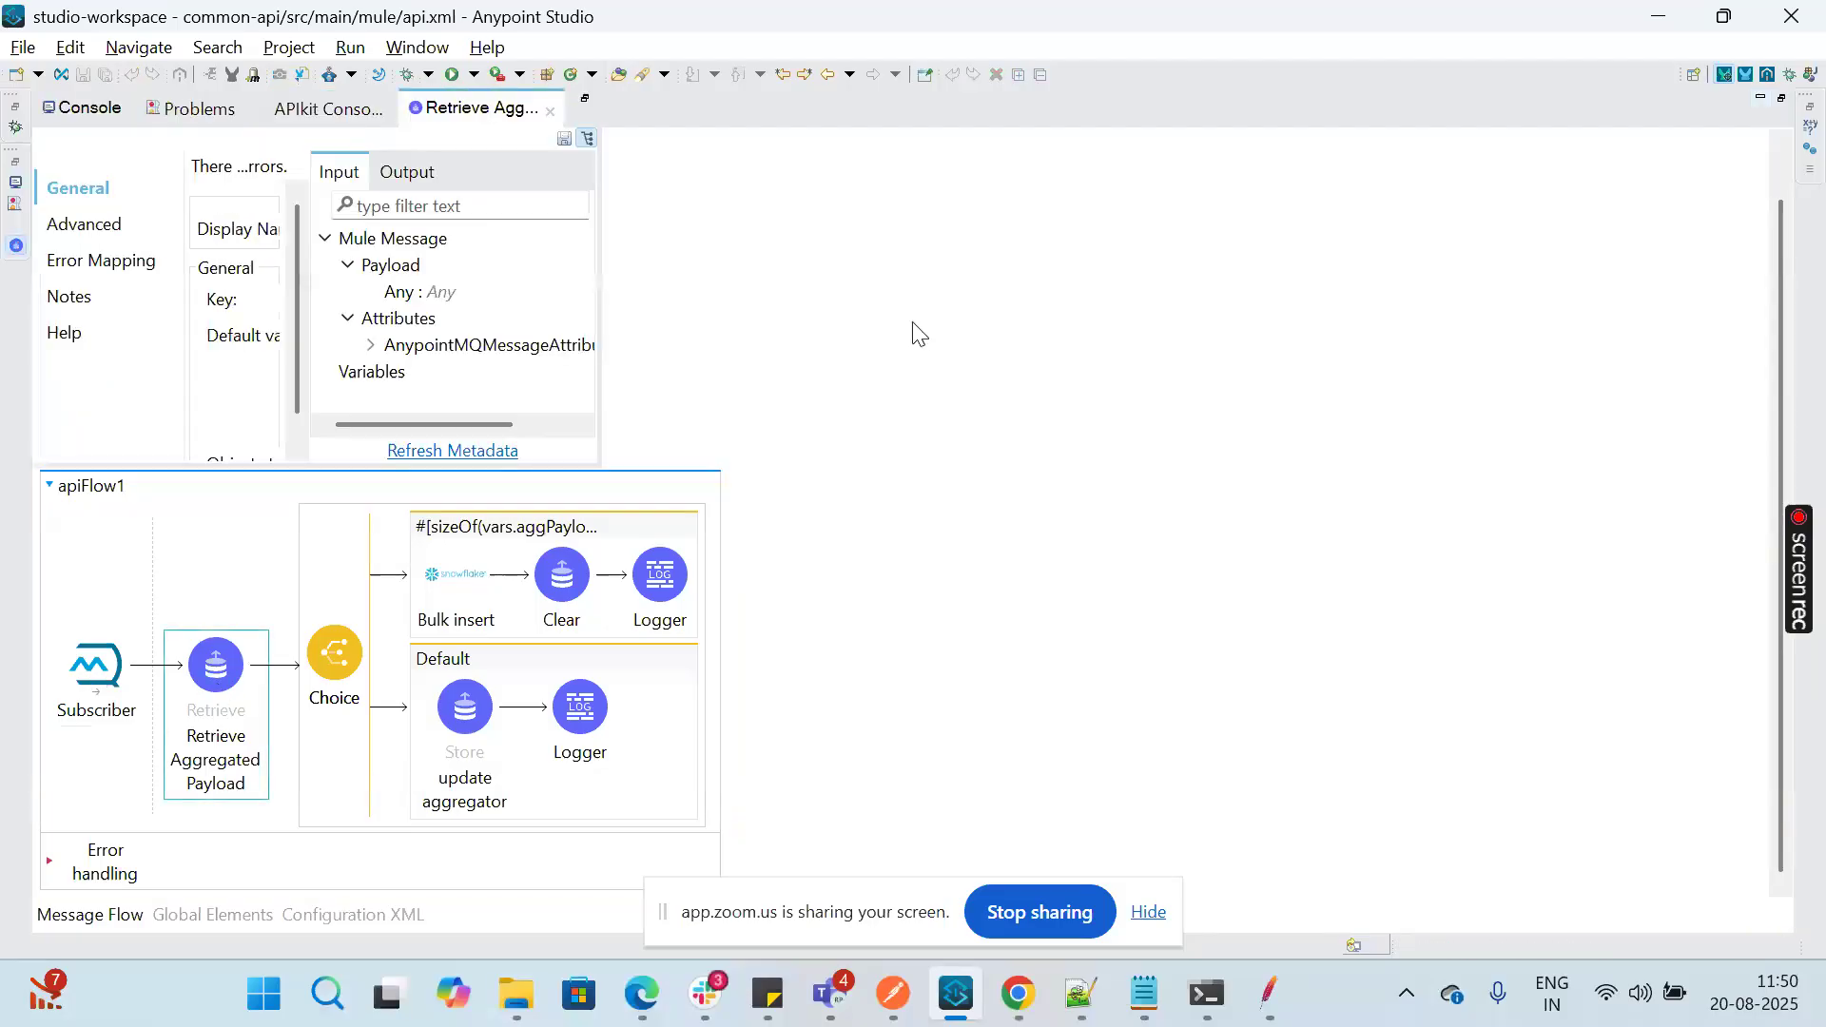
{"action": "left_click", "coordinate": [952, 300]}
{"action": "double_click", "coordinate": [290, 107]}
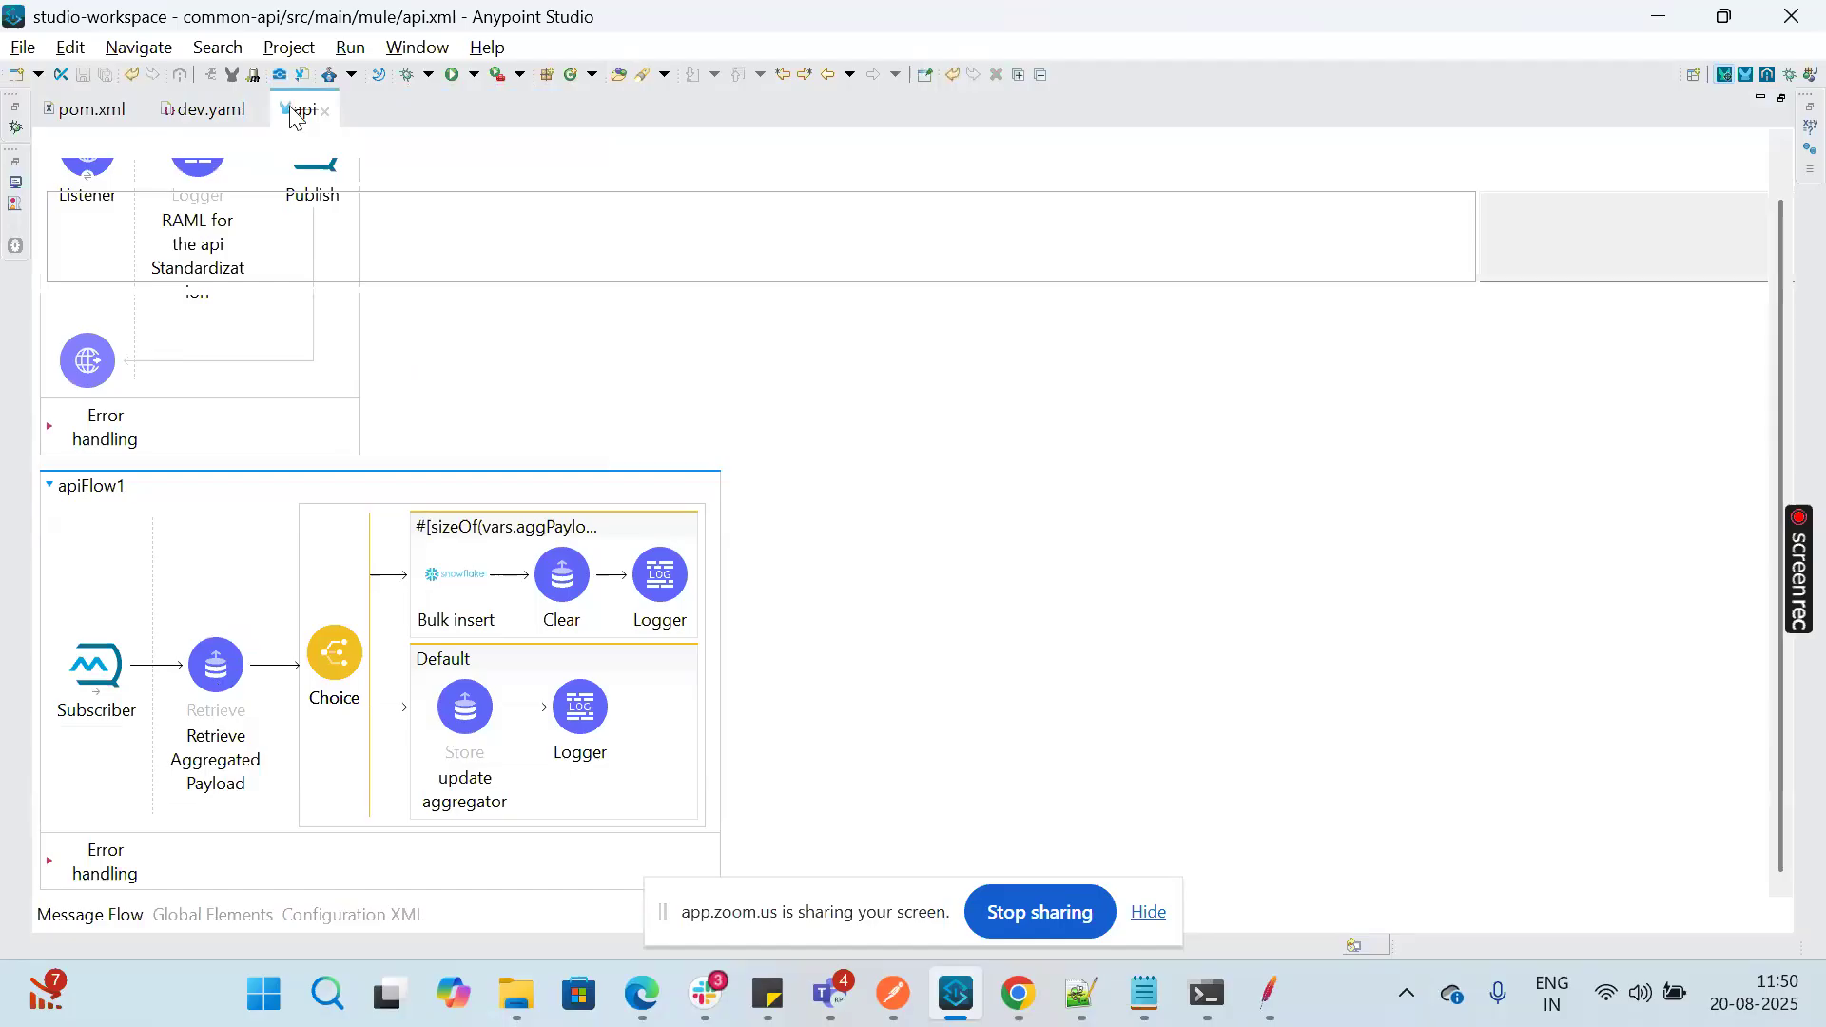
Step: Inspect the Retrieve Aggregated Payload general settings and the When condition of the Choice router in apiFlow1
{"action": "scroll", "coordinate": [485, 542], "scroll_direction": "down", "scroll_amount": 10}
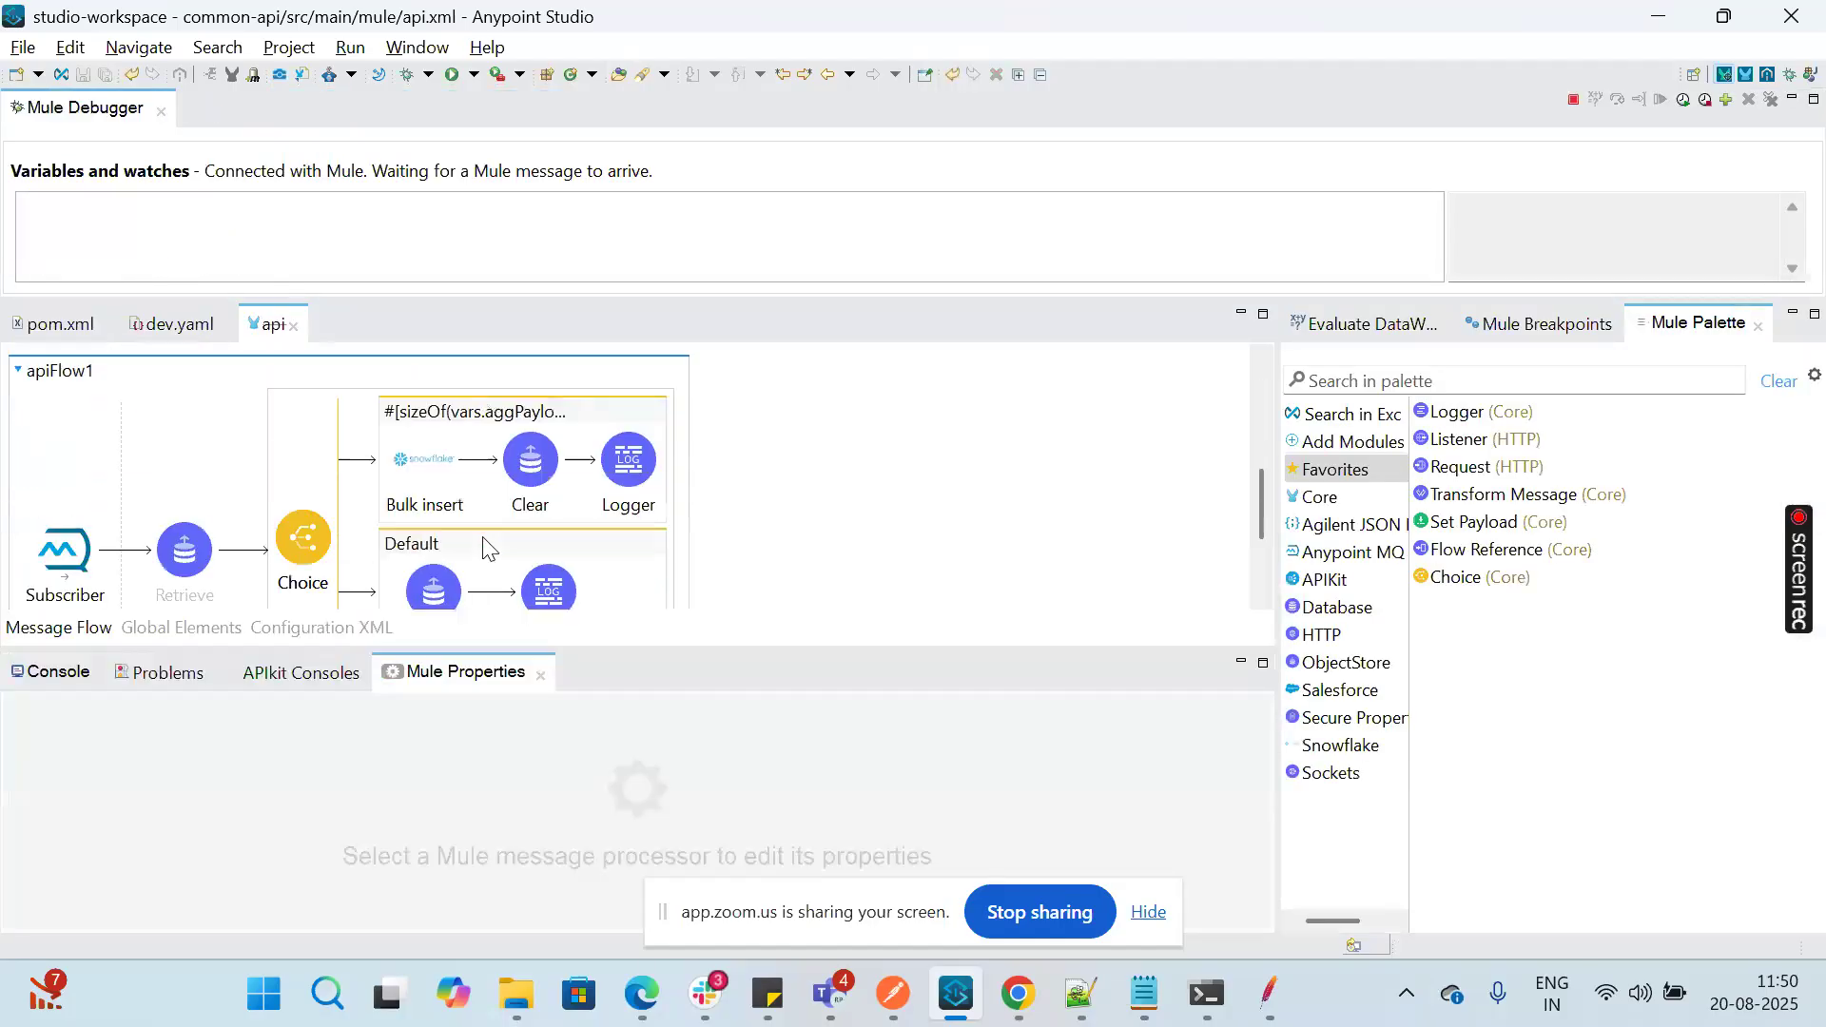
{"action": "left_click", "coordinate": [156, 459]}
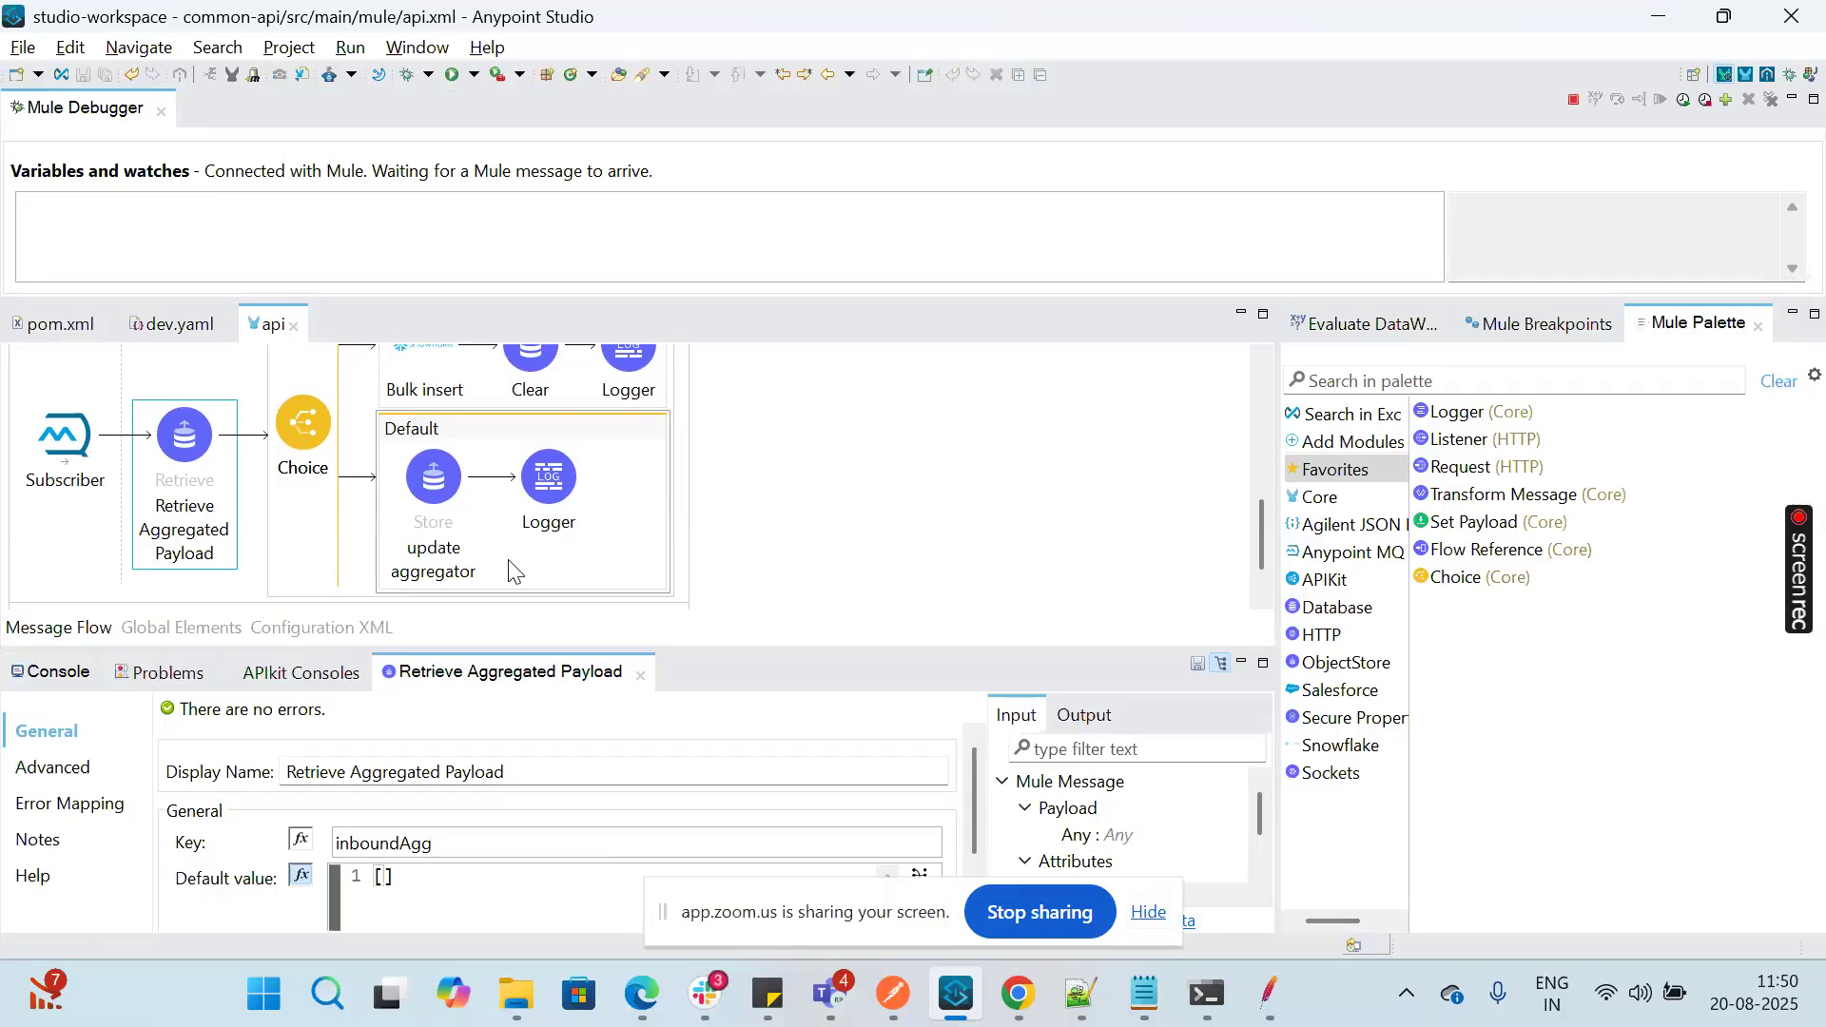
{"action": "scroll", "coordinate": [747, 495], "scroll_direction": "up", "scroll_amount": 2}
{"action": "left_click", "coordinate": [478, 389]}
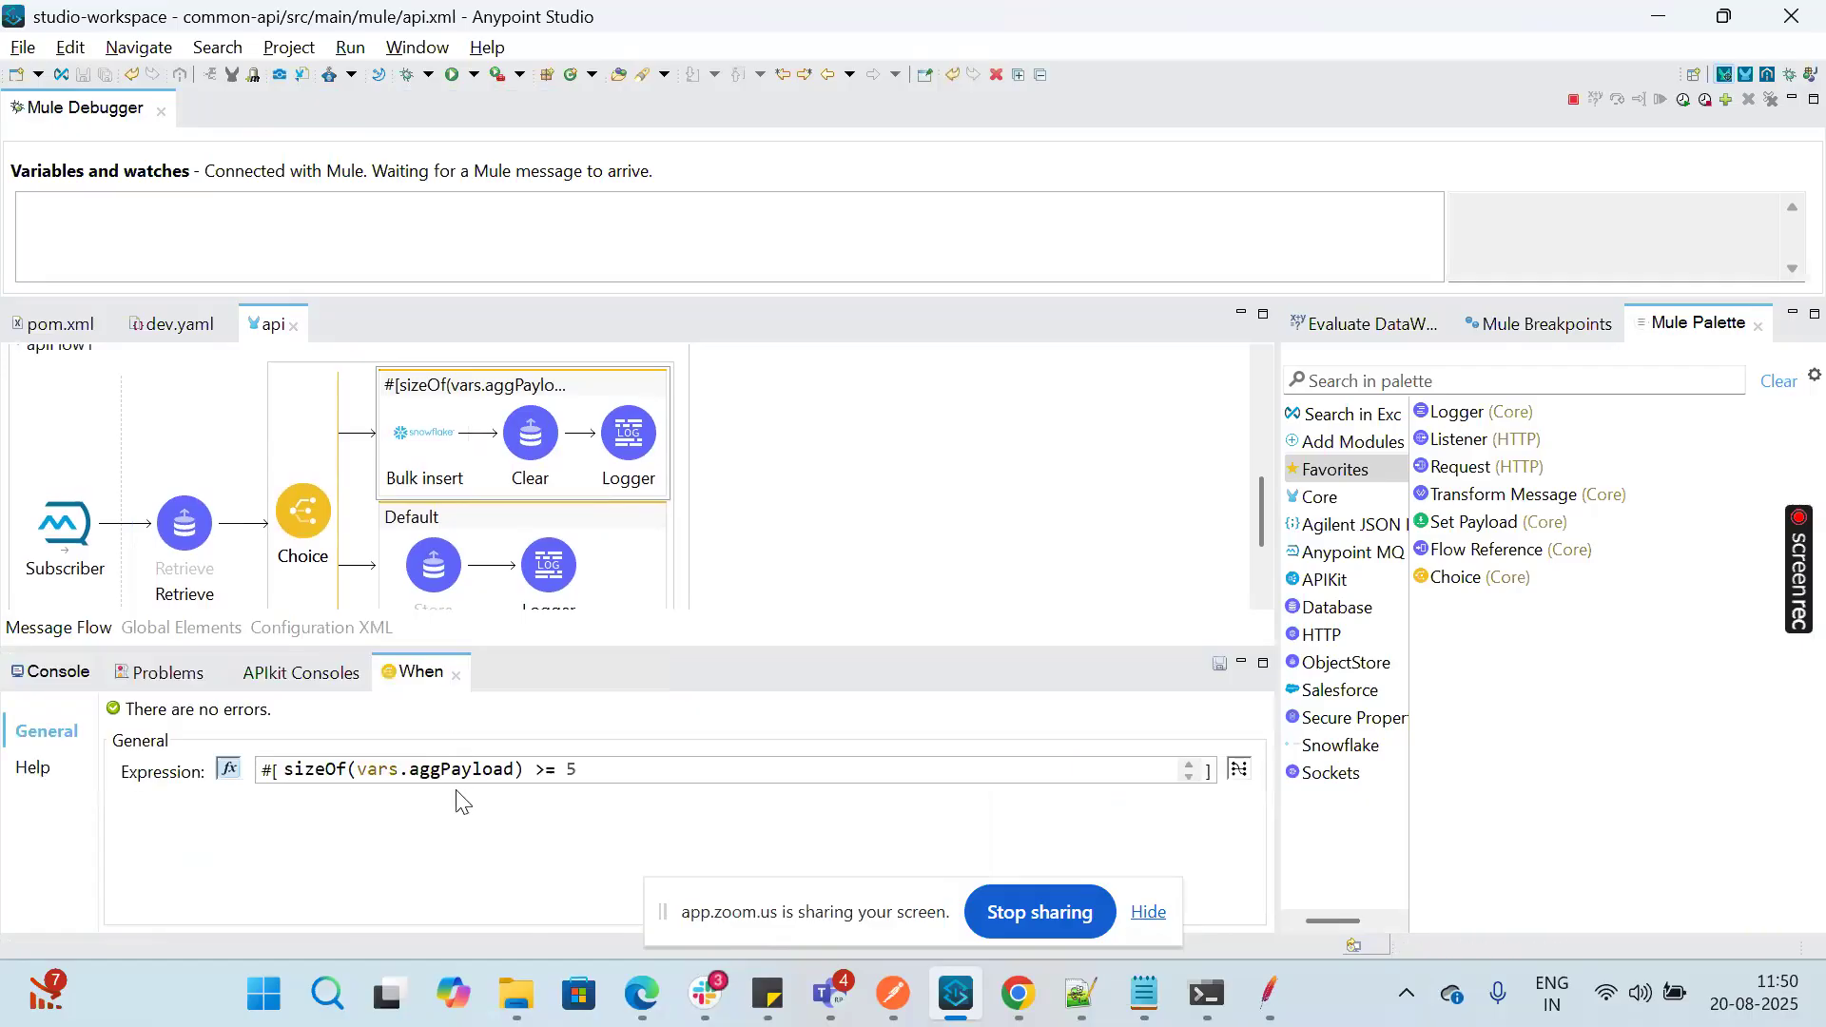
Step: Check the Retrieve component's key and output target variable, and compare them with the When expression of the Choice router
{"action": "left_click", "coordinate": [186, 566]}
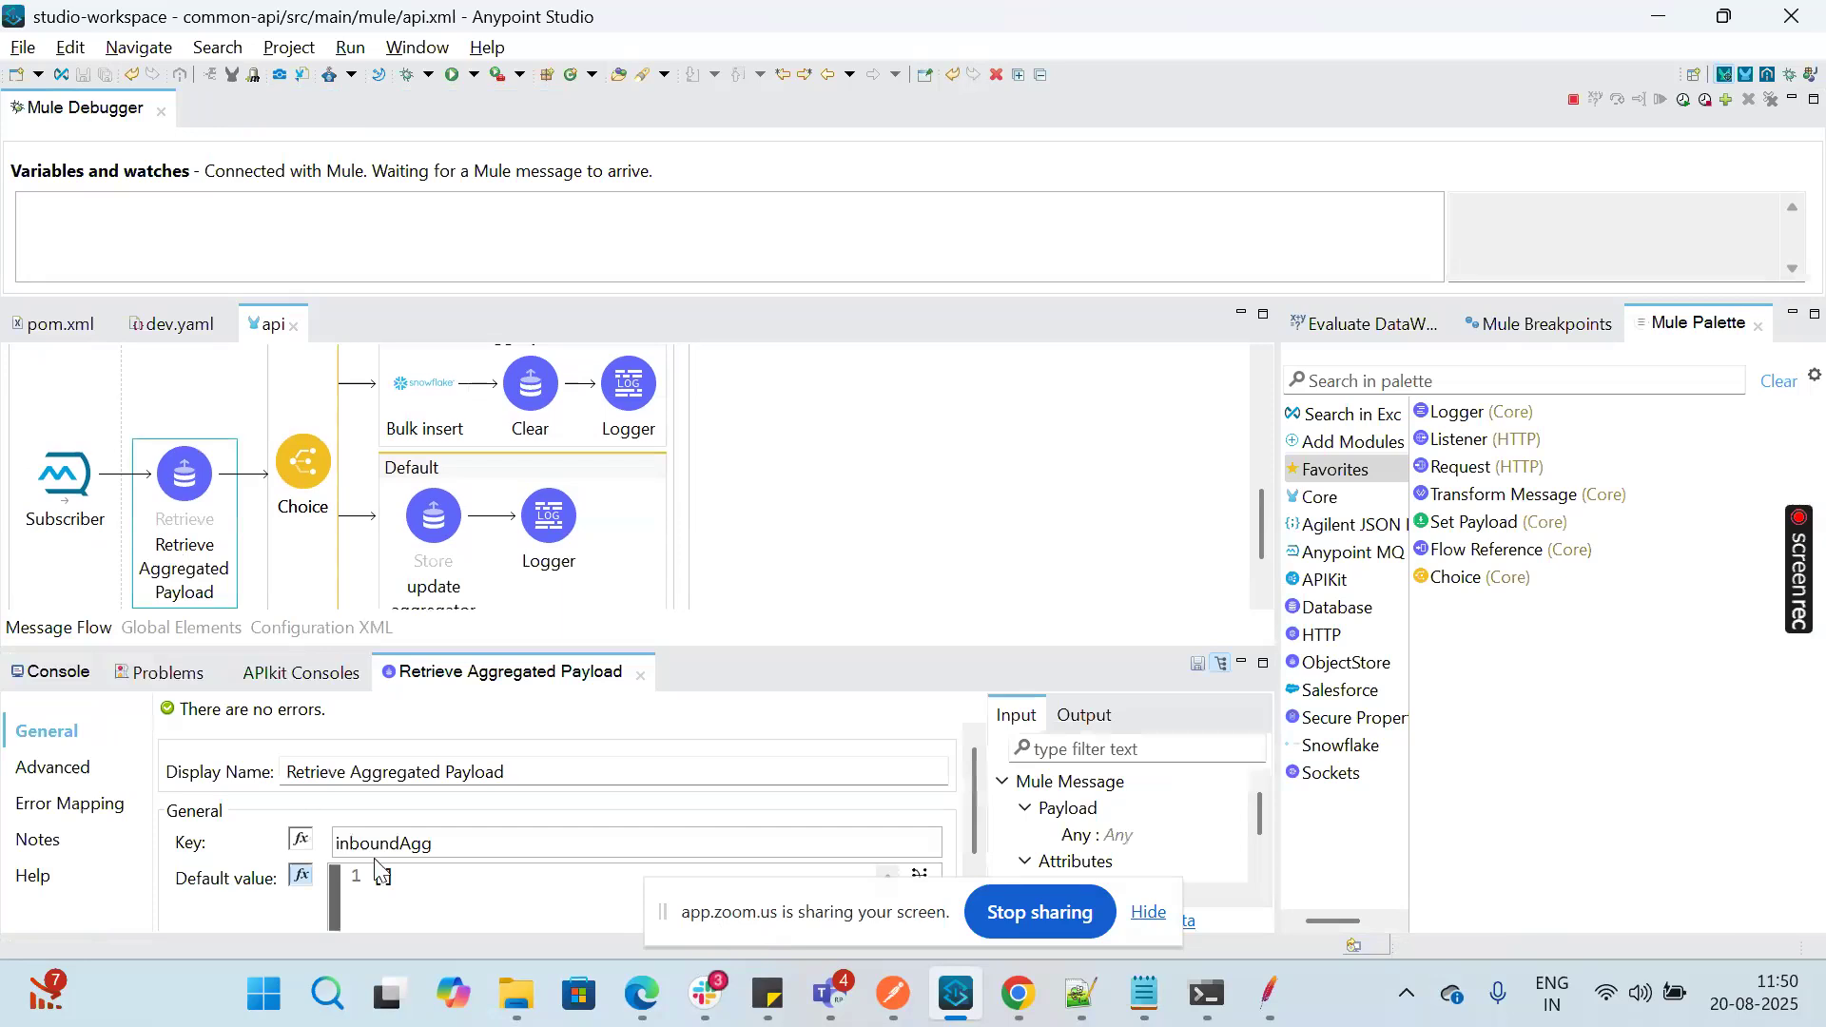
{"action": "left_click", "coordinate": [76, 774]}
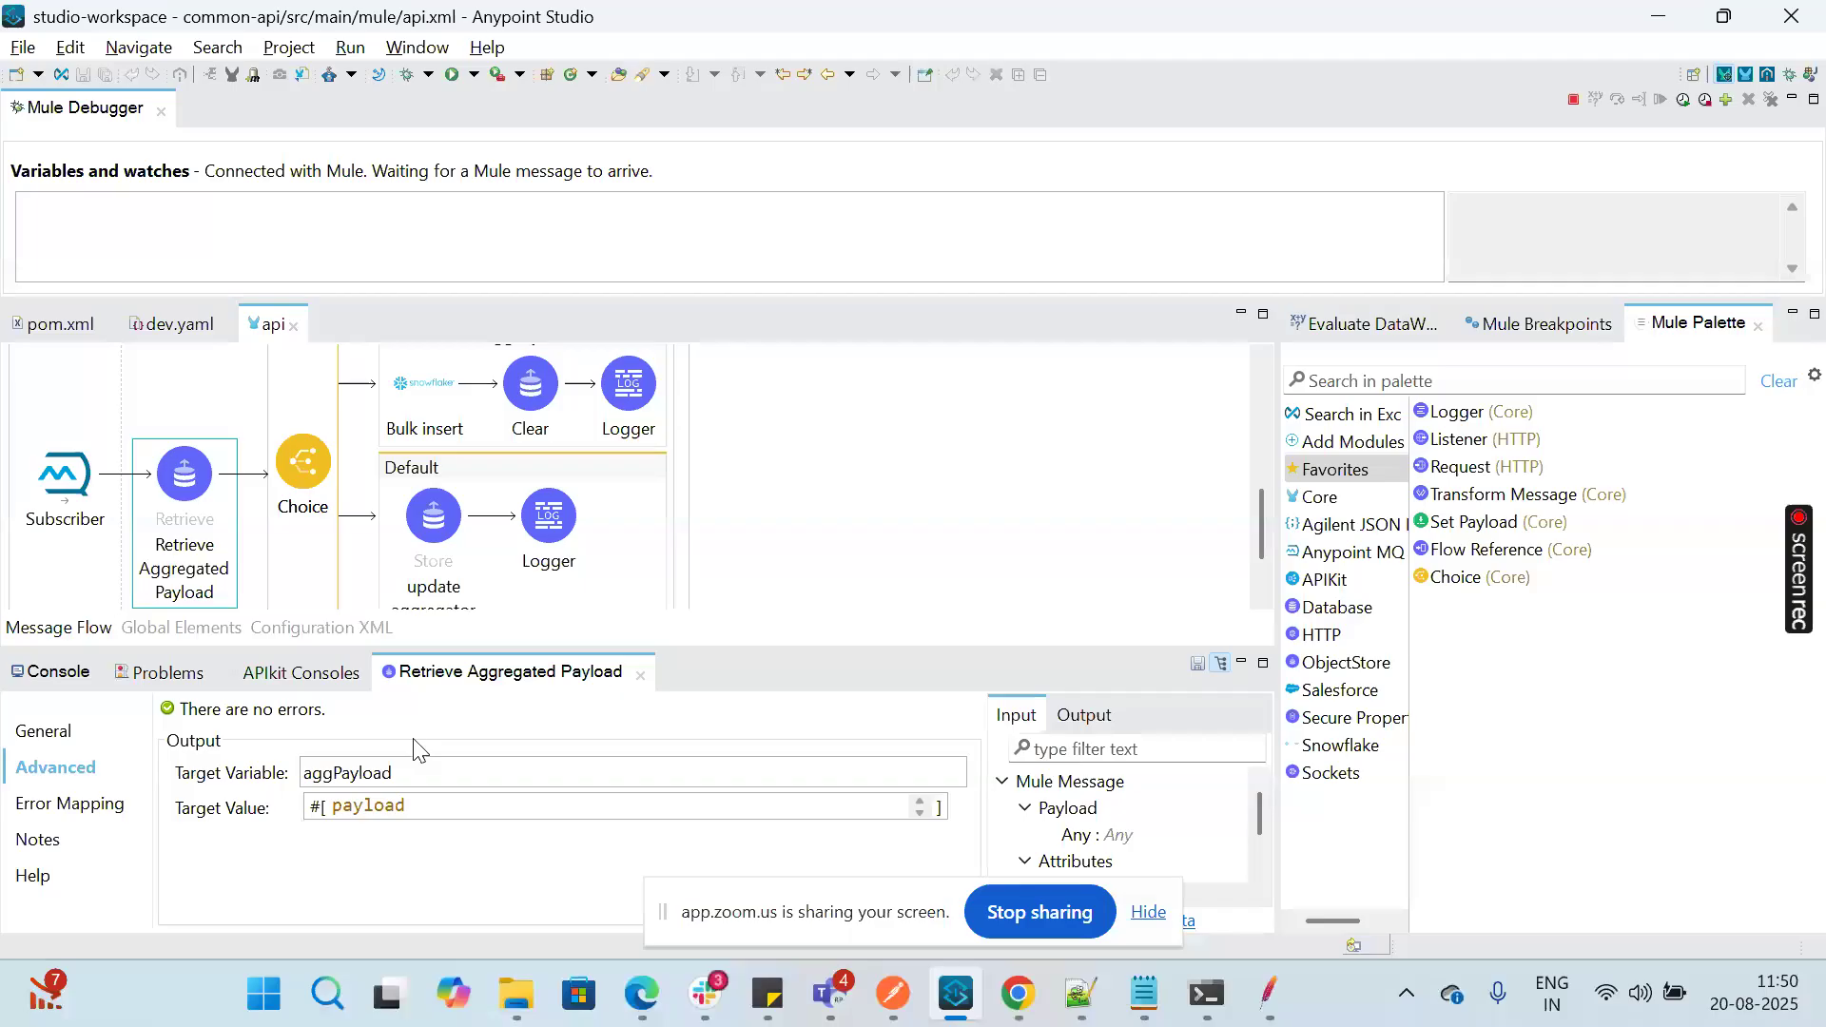
{"action": "scroll", "coordinate": [774, 493], "scroll_direction": "up", "scroll_amount": 1}
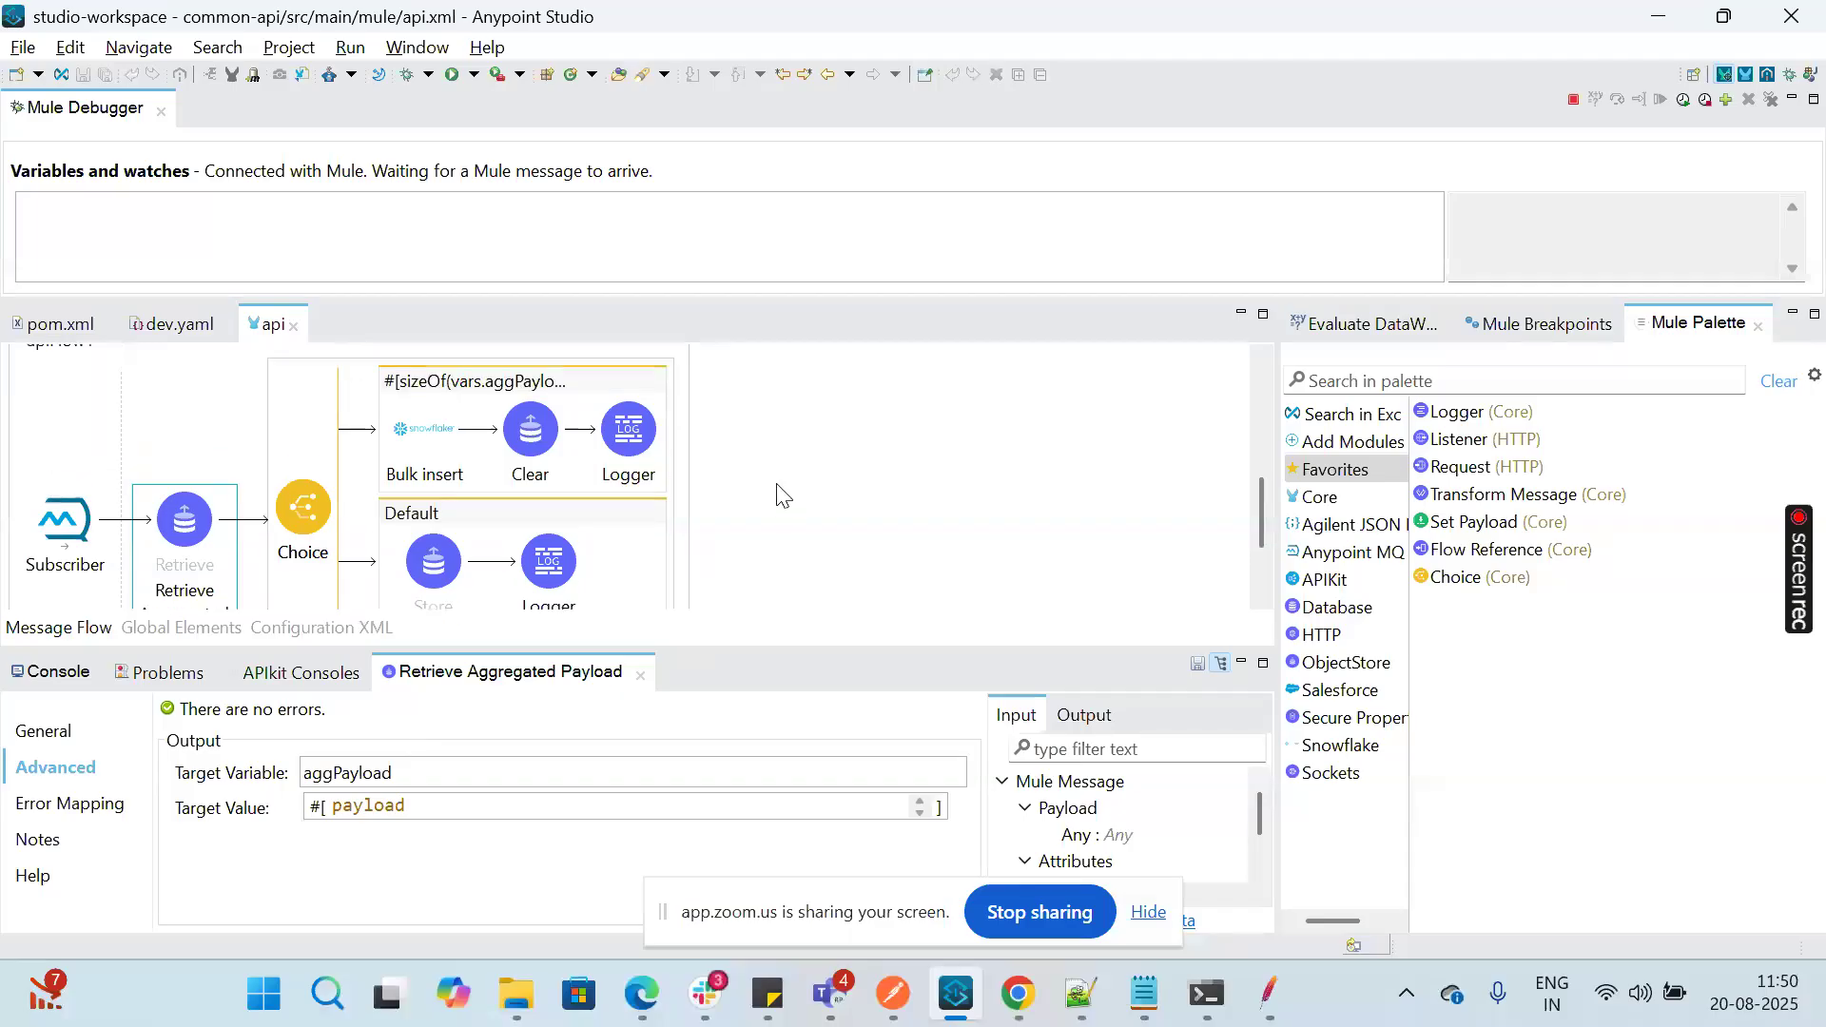
{"action": "left_click", "coordinate": [482, 392]}
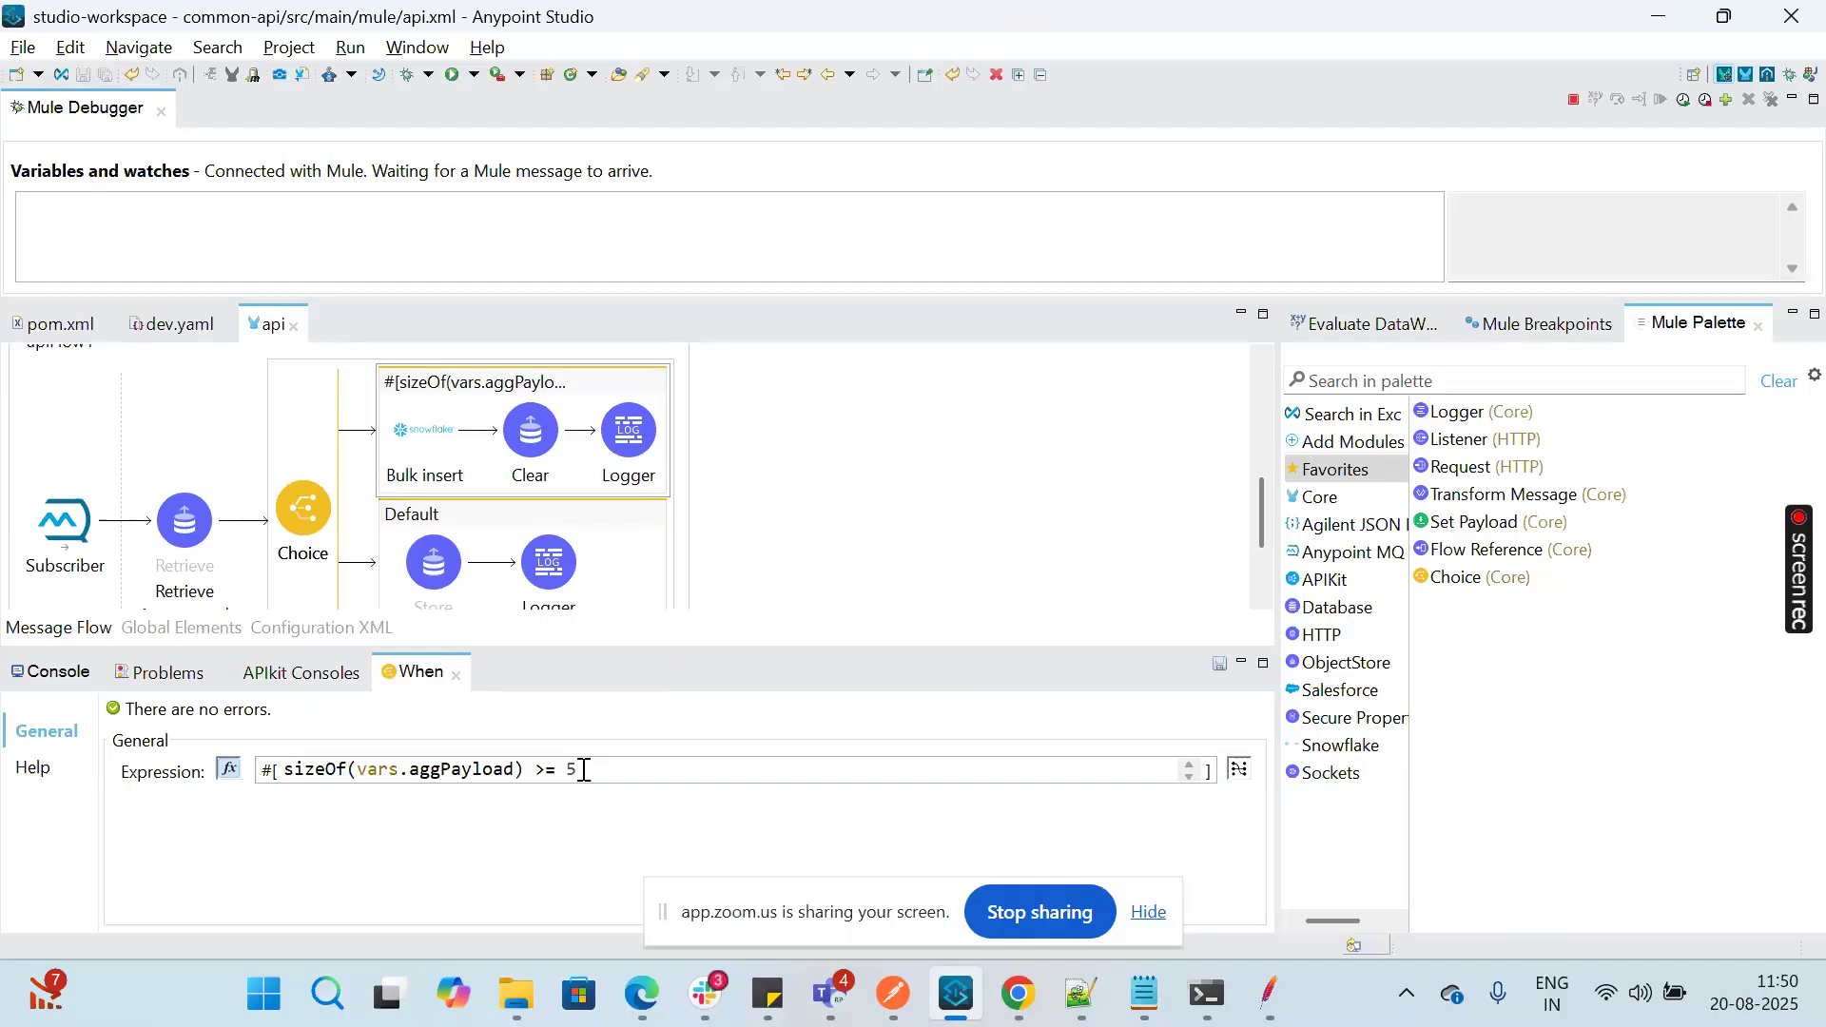
Step: Examine the input parameters expression of the Snowflake Bulk insert component, relating both of its operands to the flows
{"action": "left_click", "coordinate": [440, 457]}
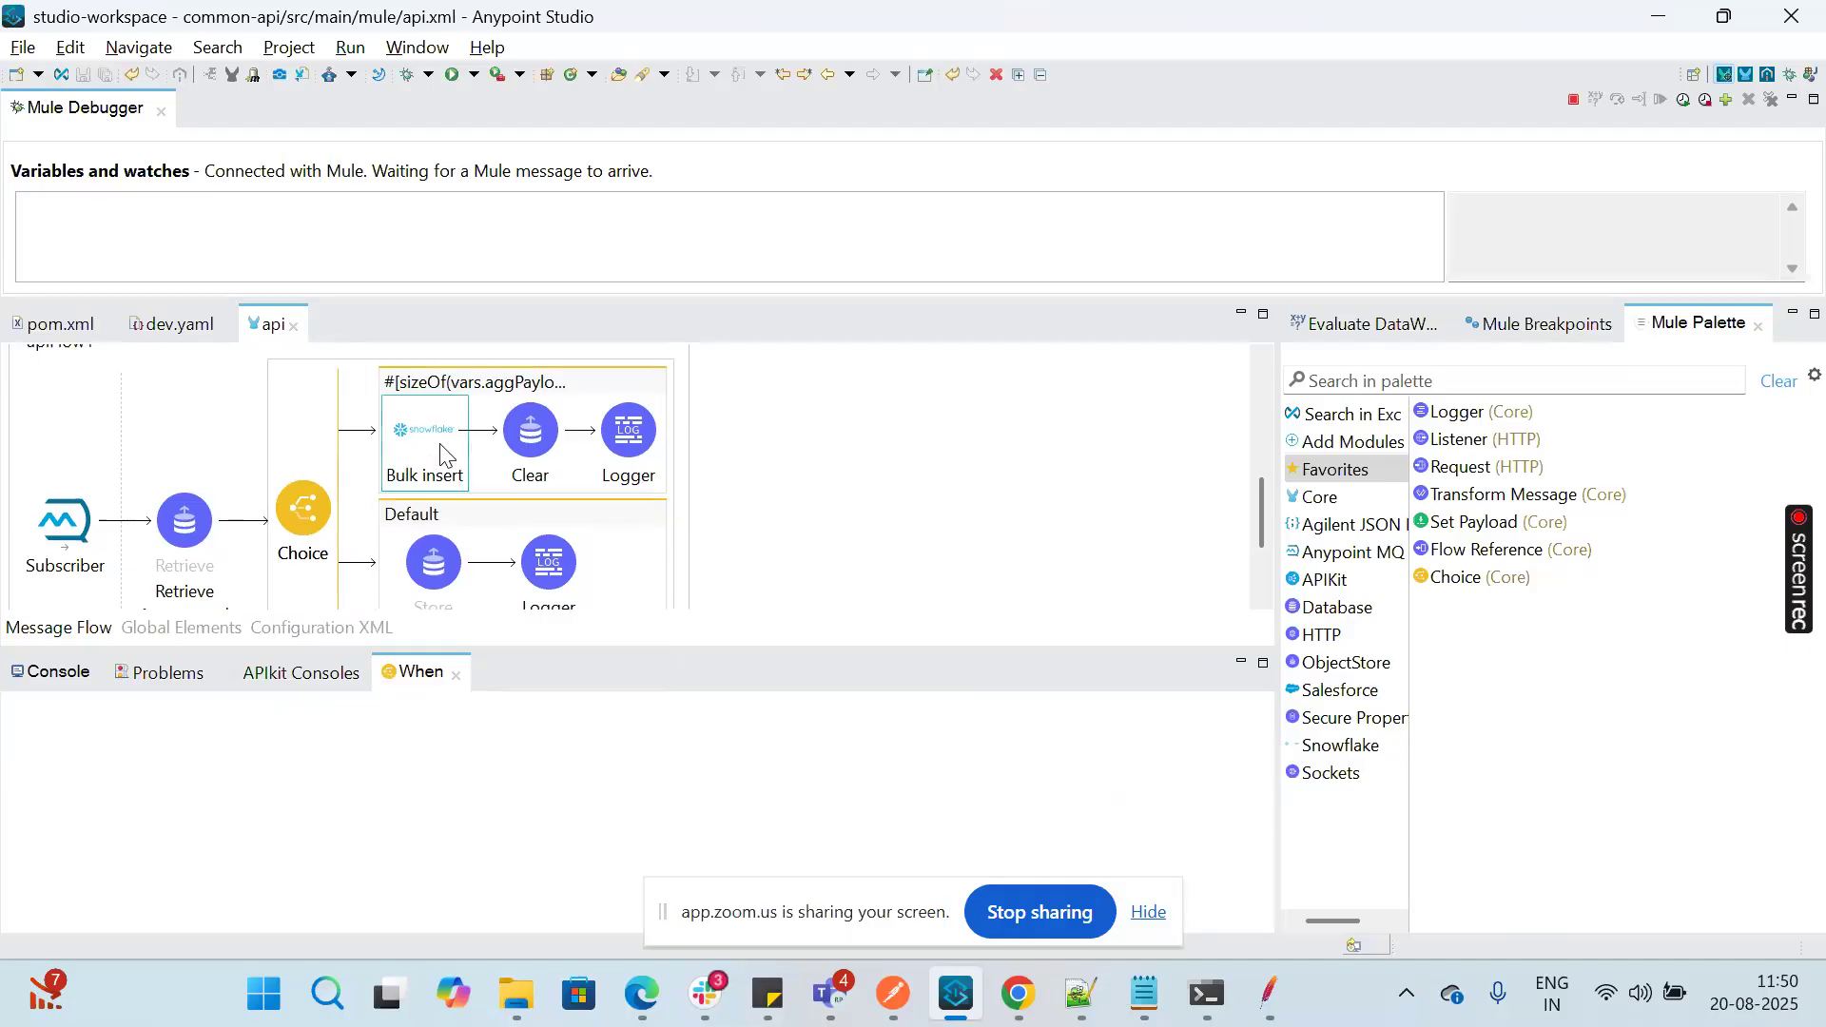
{"action": "left_click_drag", "start_coordinate": [745, 904], "coordinate": [915, 636]}
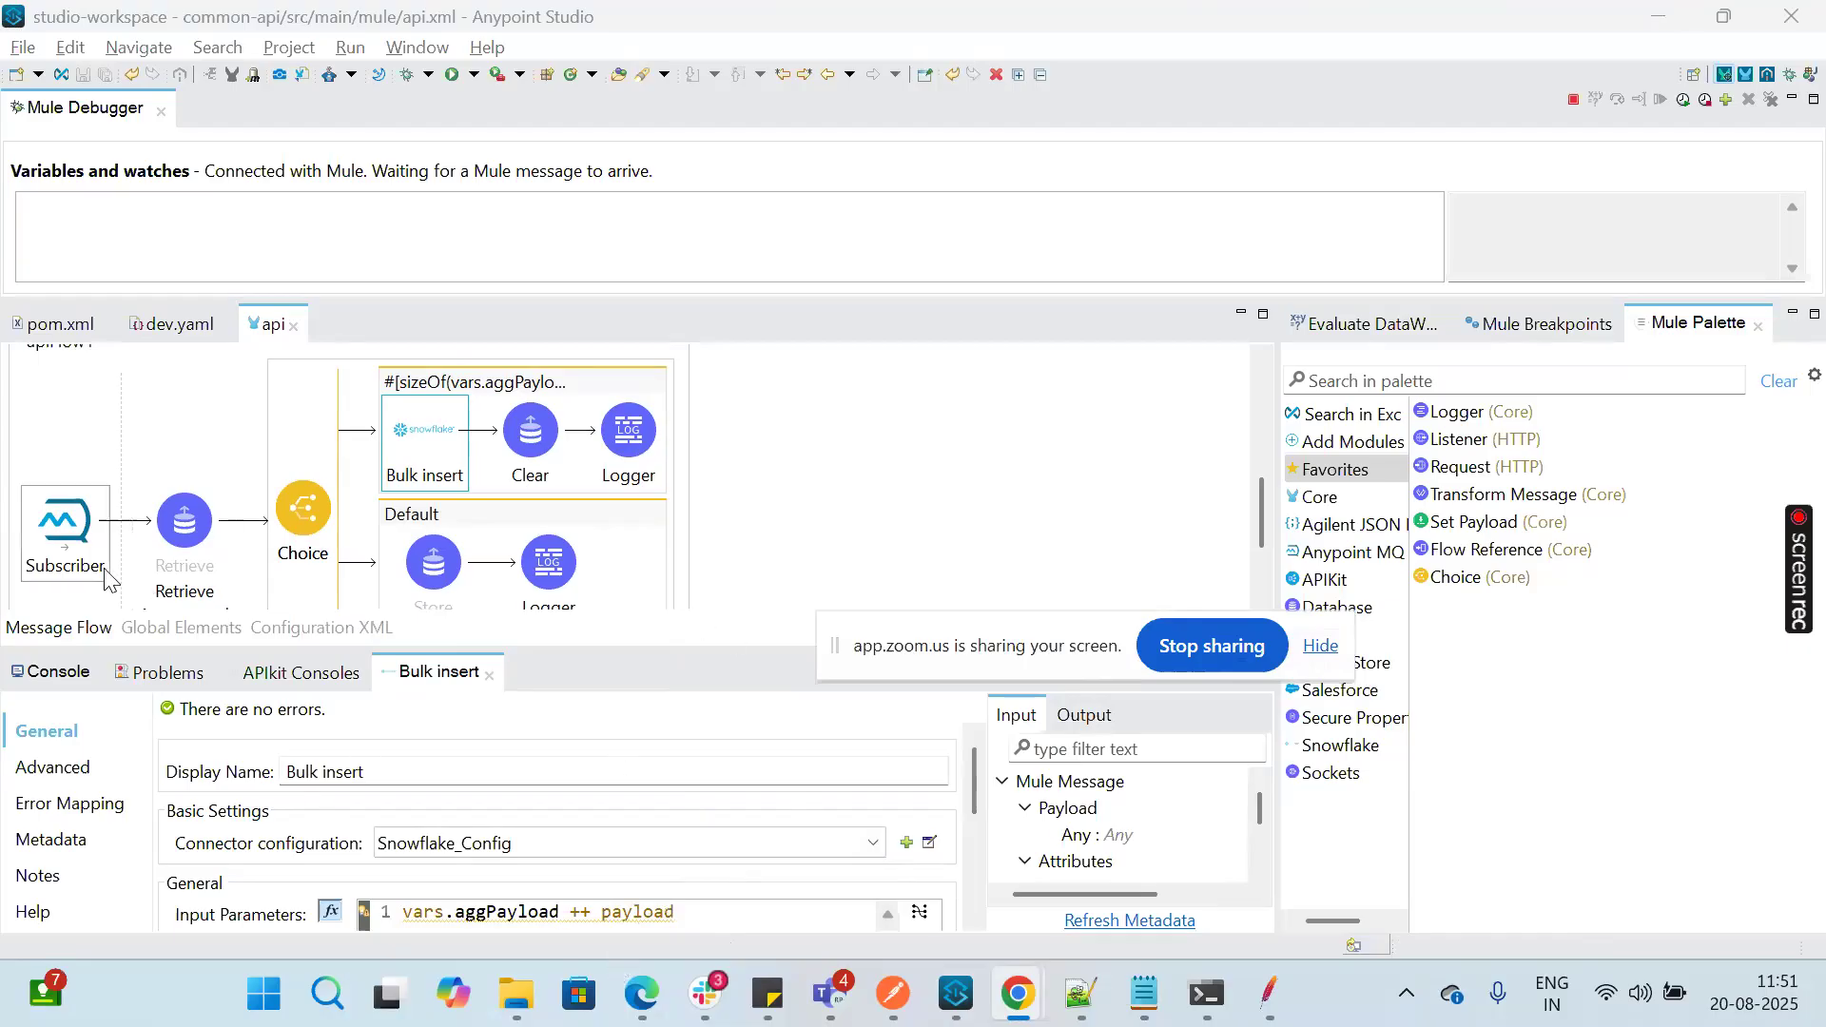
{"action": "scroll", "coordinate": [785, 551], "scroll_direction": "up", "scroll_amount": 2}
{"action": "scroll", "coordinate": [786, 551], "scroll_direction": "up", "scroll_amount": 5}
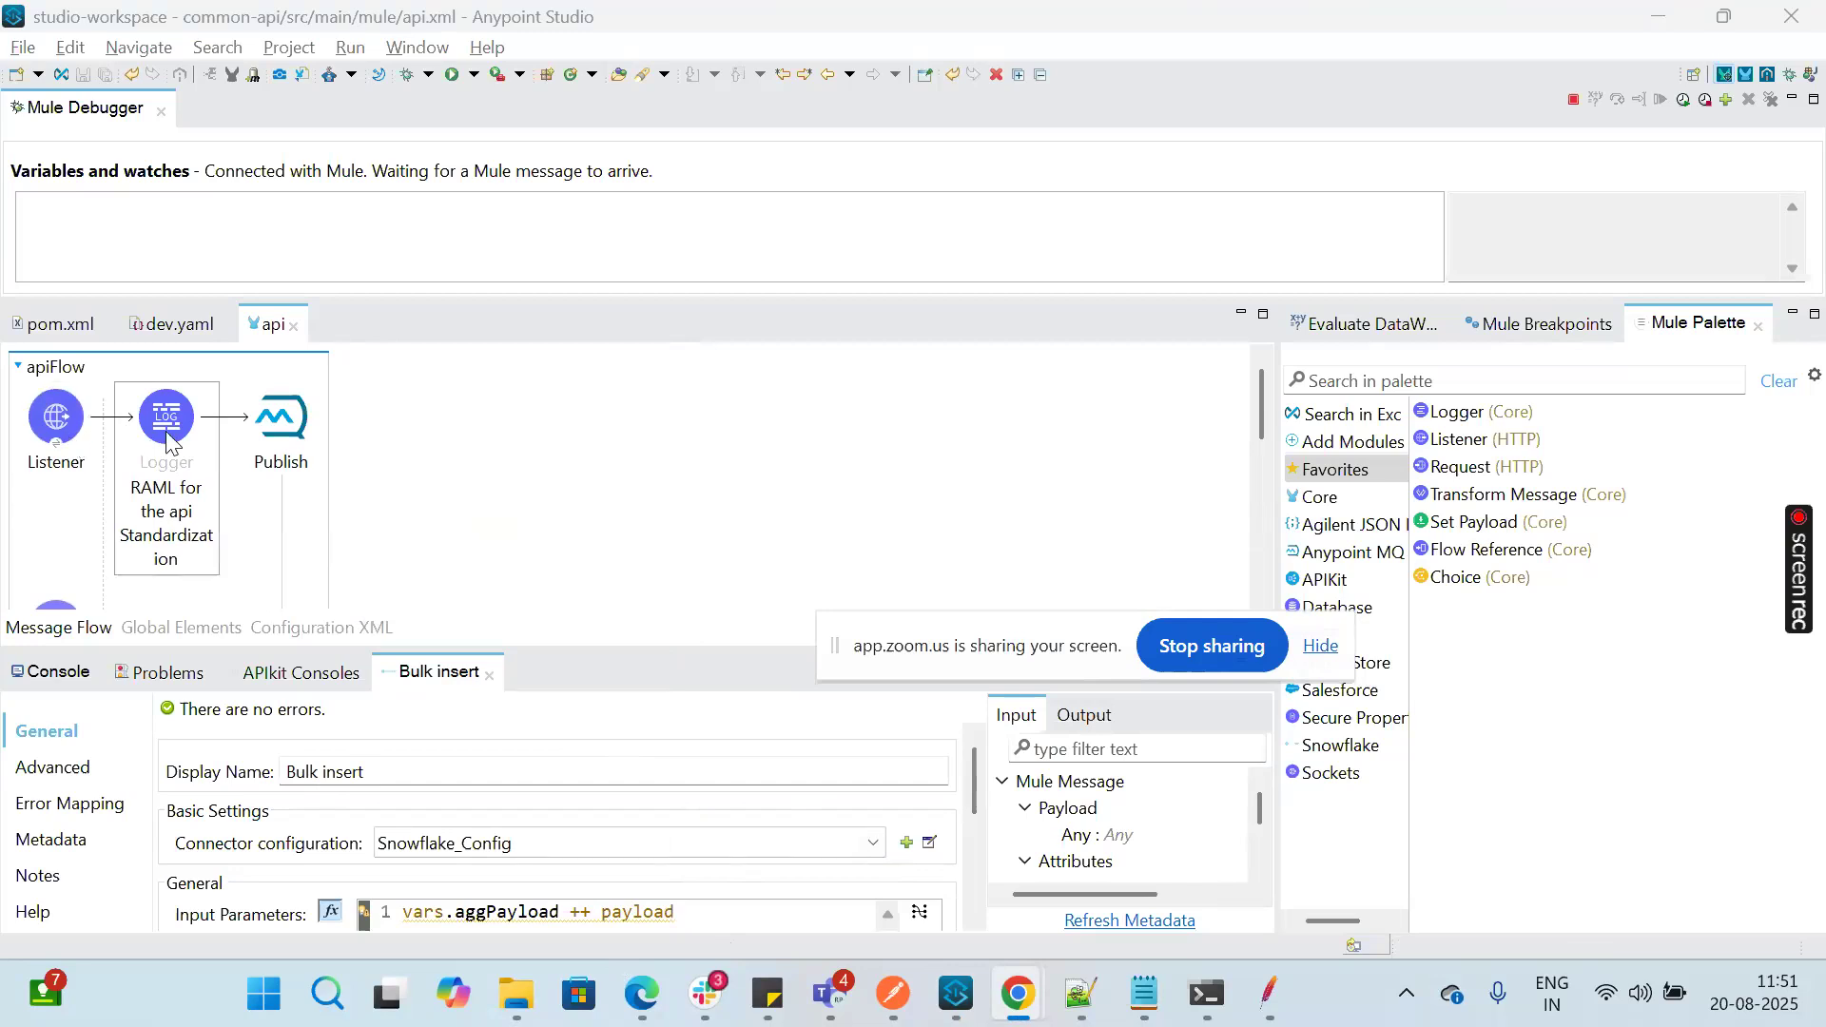
{"action": "scroll", "coordinate": [514, 483], "scroll_direction": "down", "scroll_amount": 5}
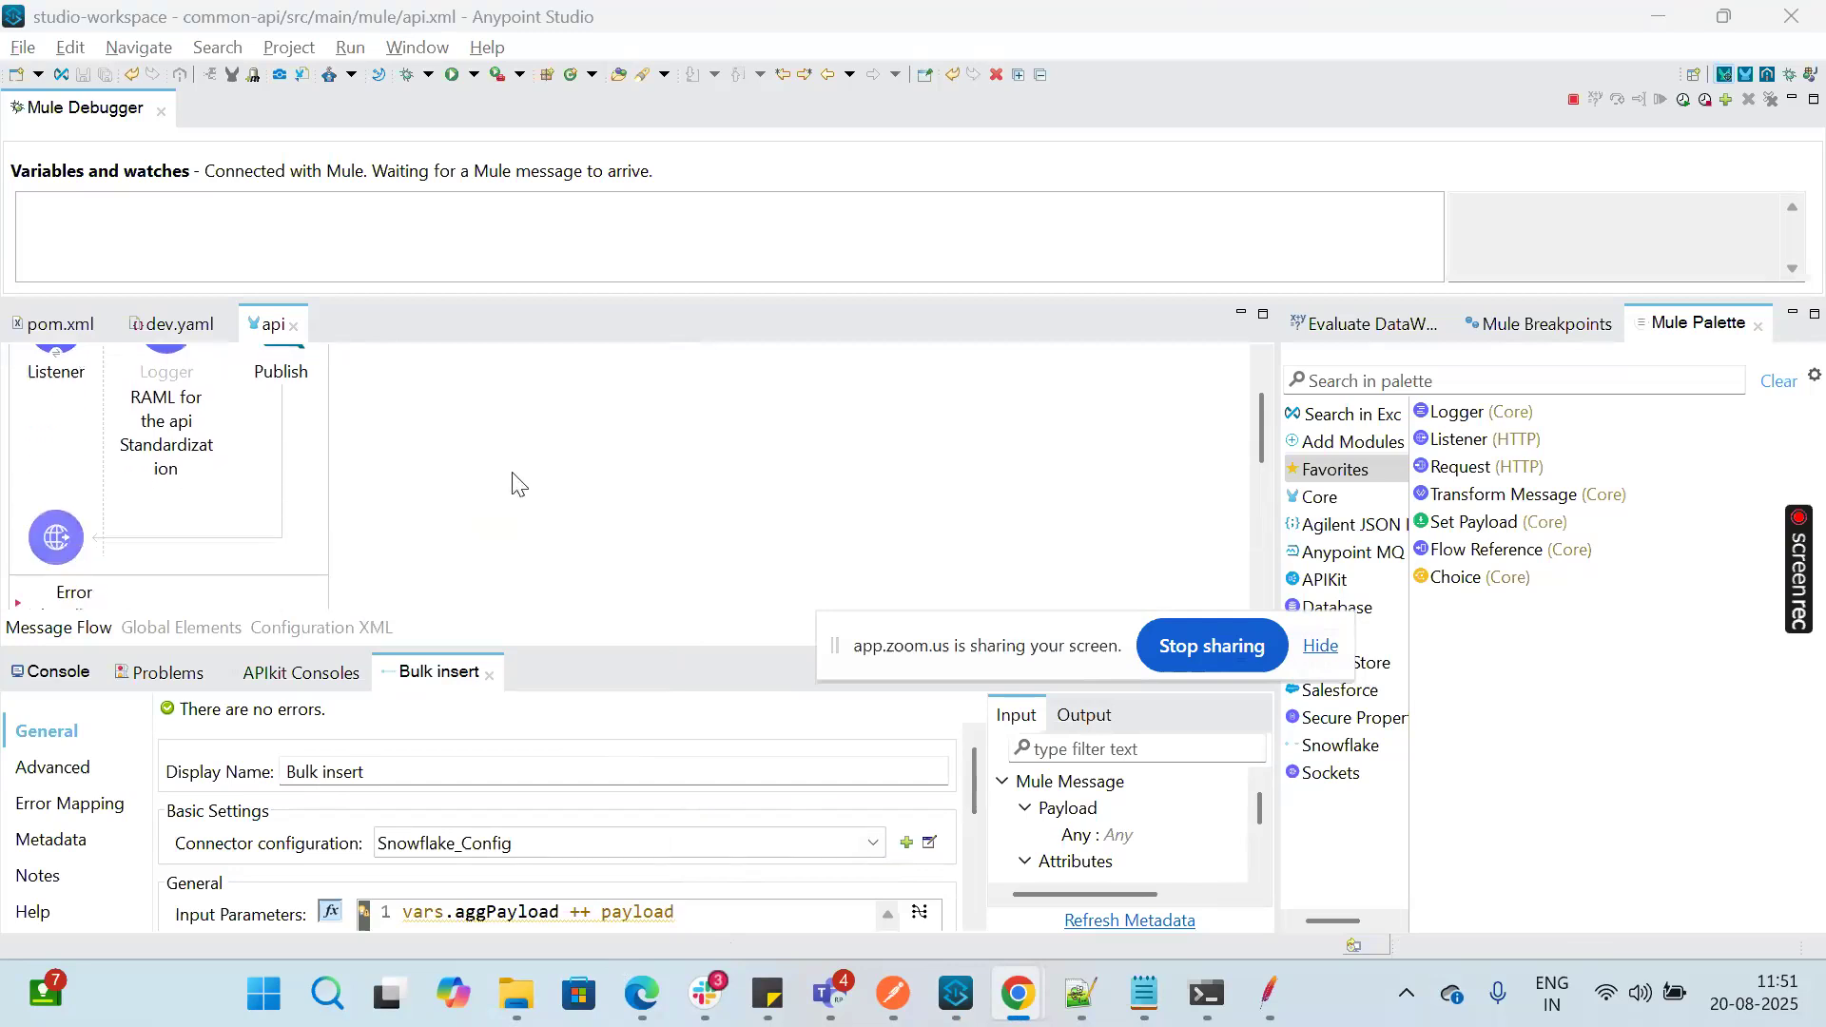
{"action": "scroll", "coordinate": [514, 483], "scroll_direction": "down", "scroll_amount": 1}
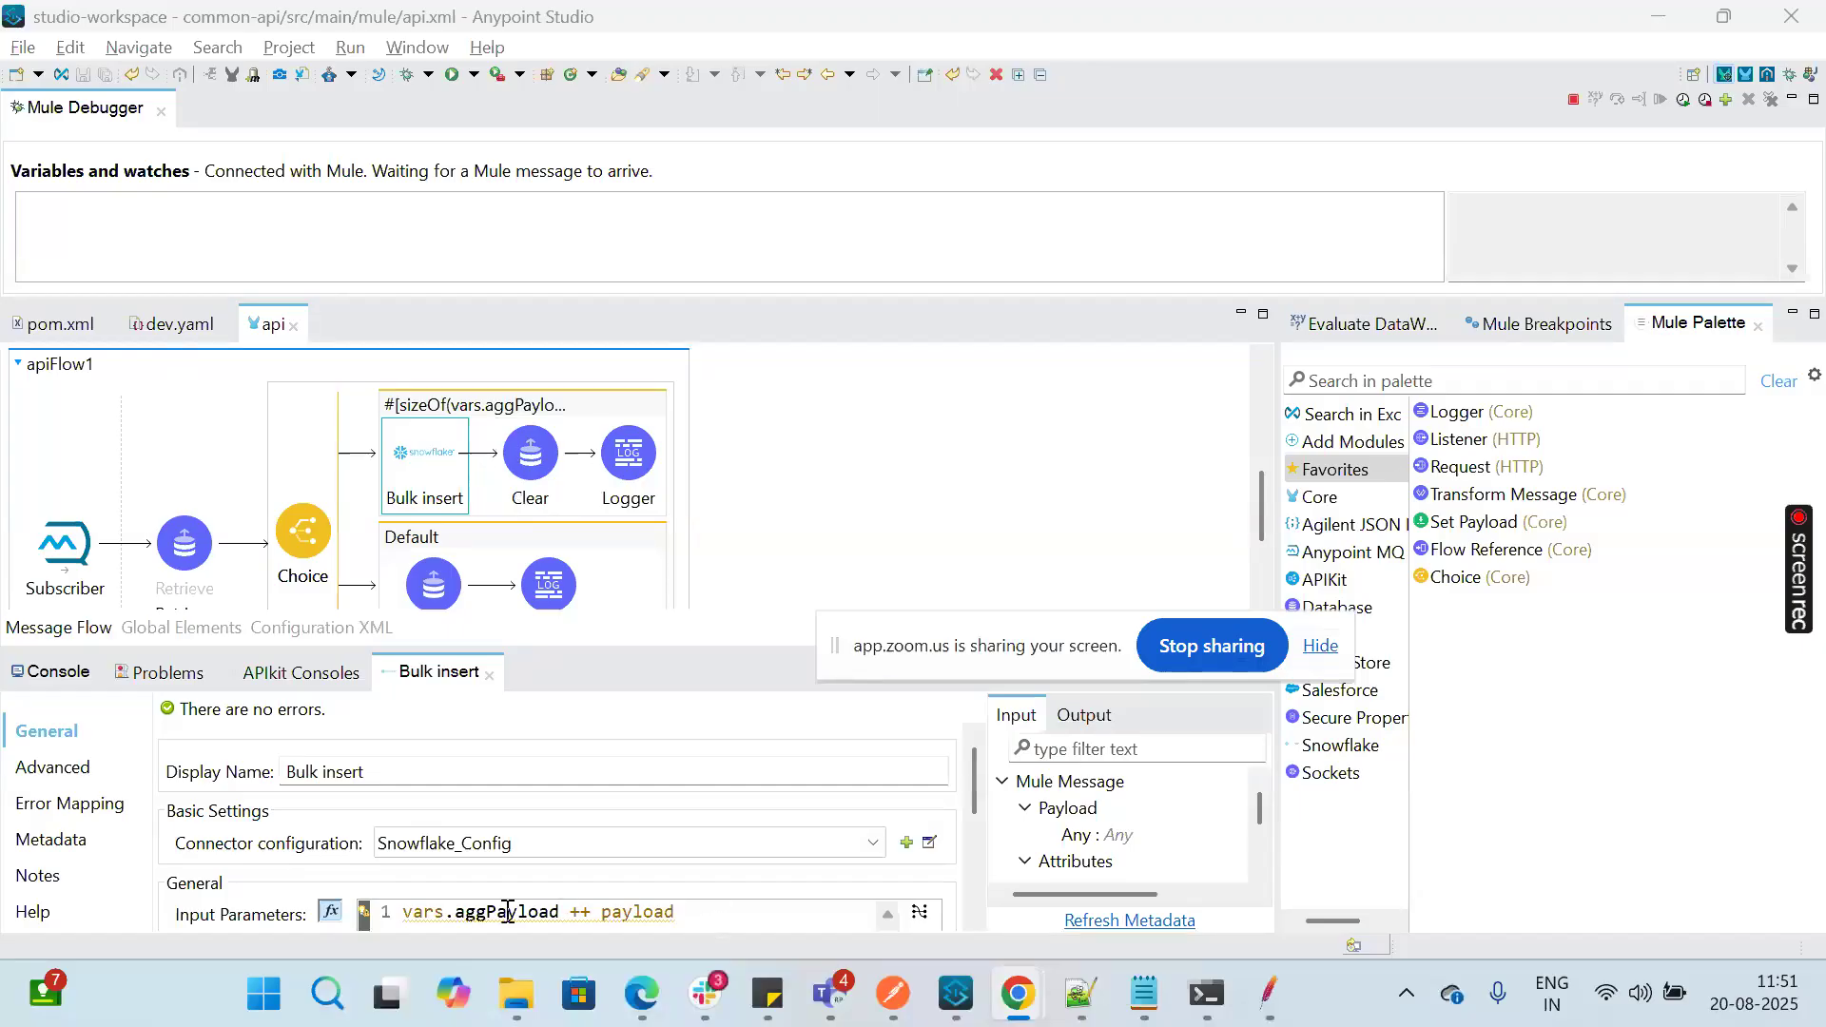
{"action": "double_click", "coordinate": [557, 912]}
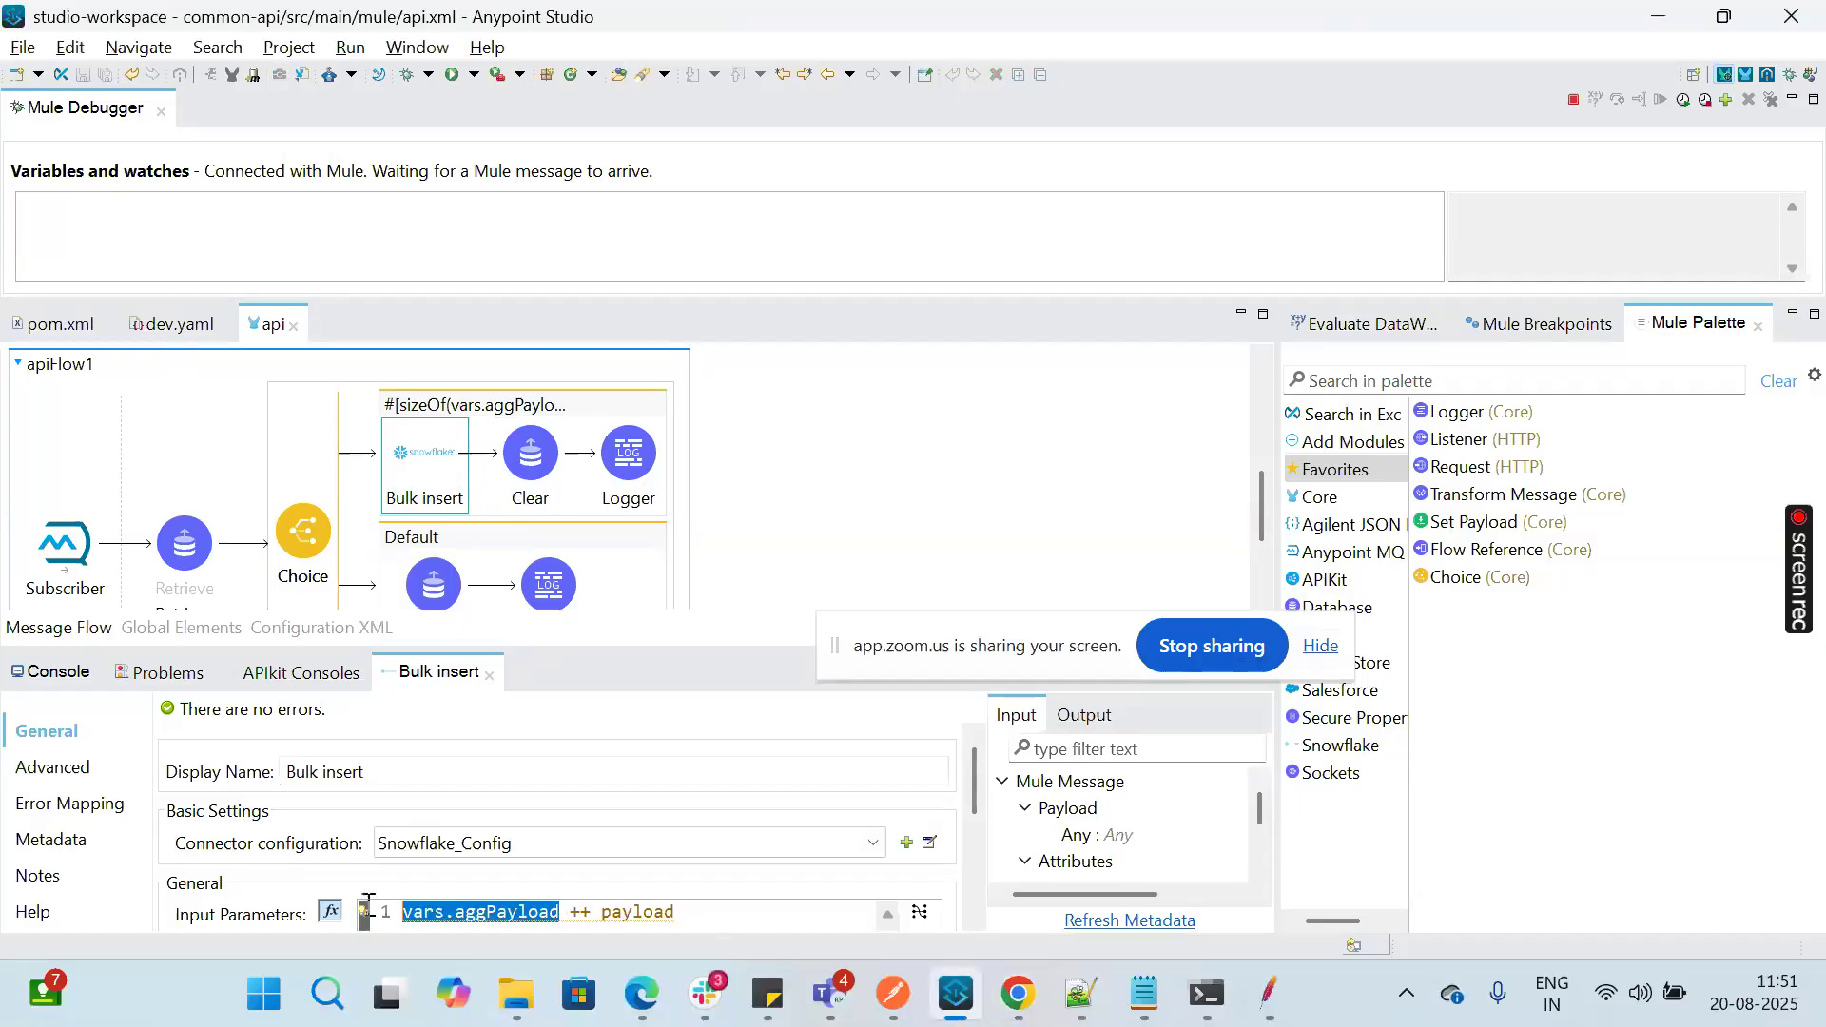
{"action": "left_click", "coordinate": [606, 915]}
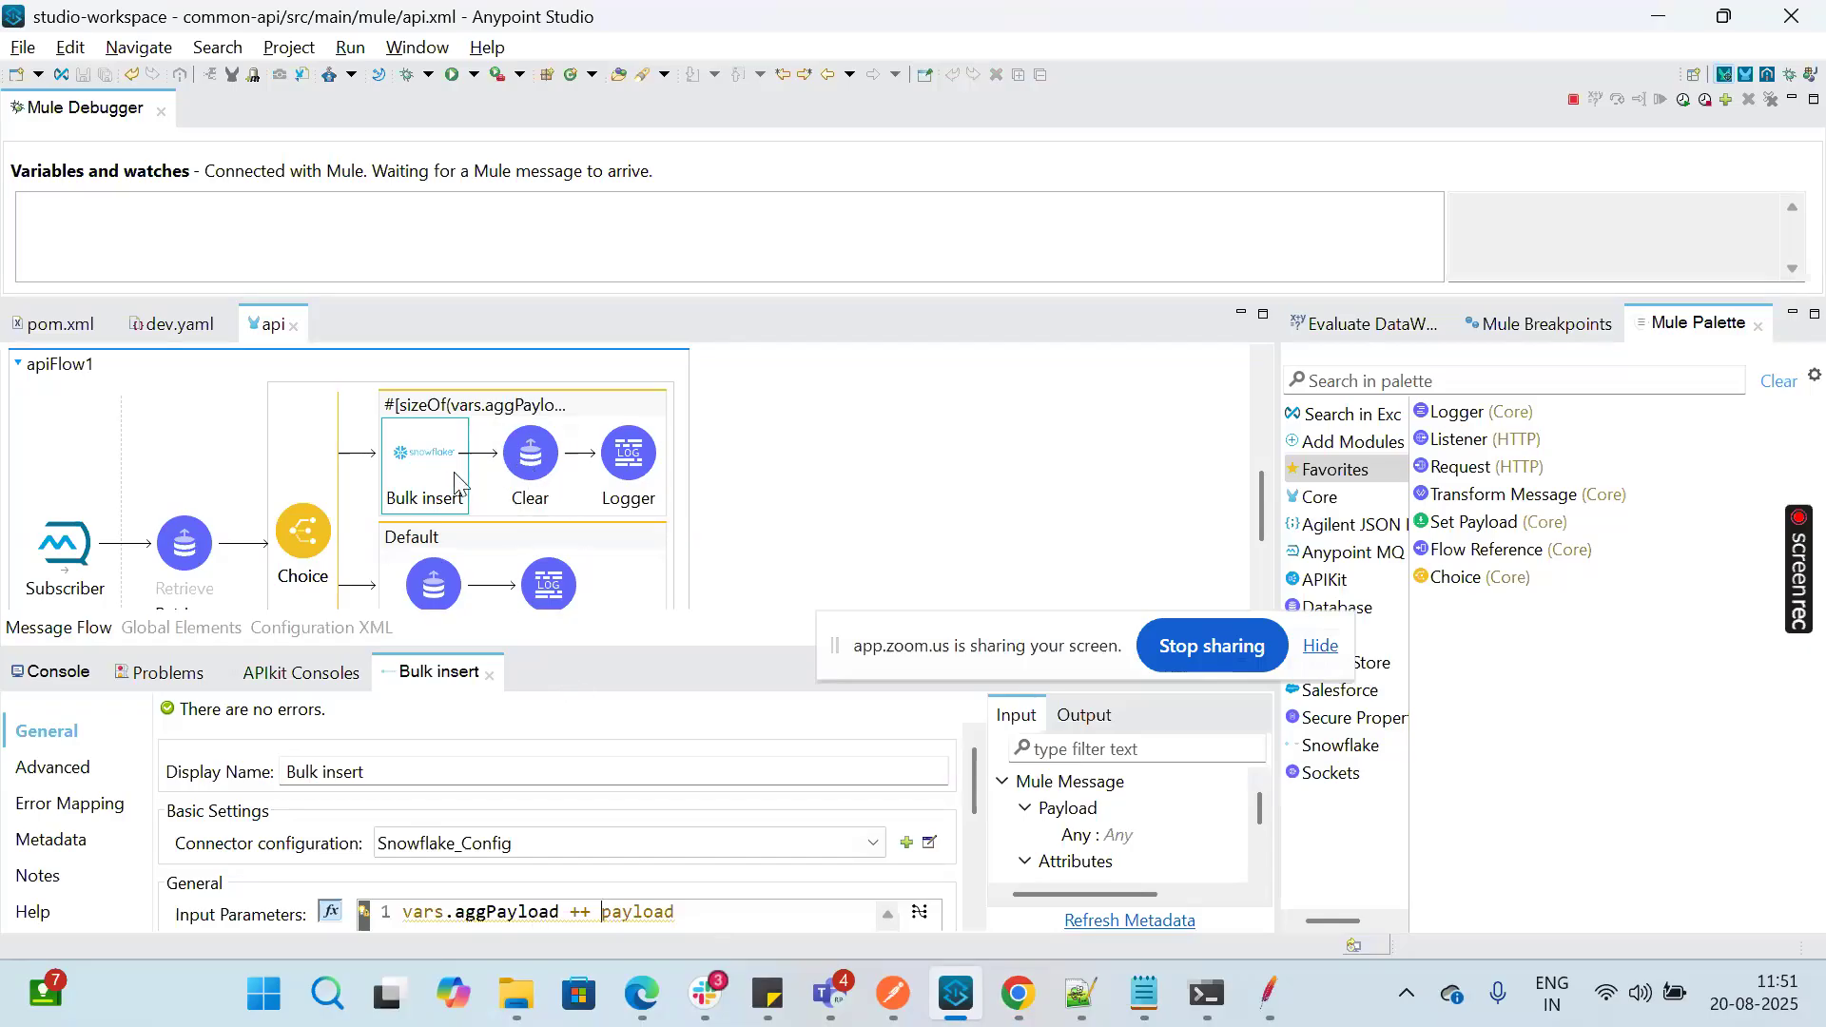
Step: Inspect the key and value expression of the update aggregator Store component in the Default branch
{"action": "scroll", "coordinate": [749, 480], "scroll_direction": "down", "scroll_amount": 4}
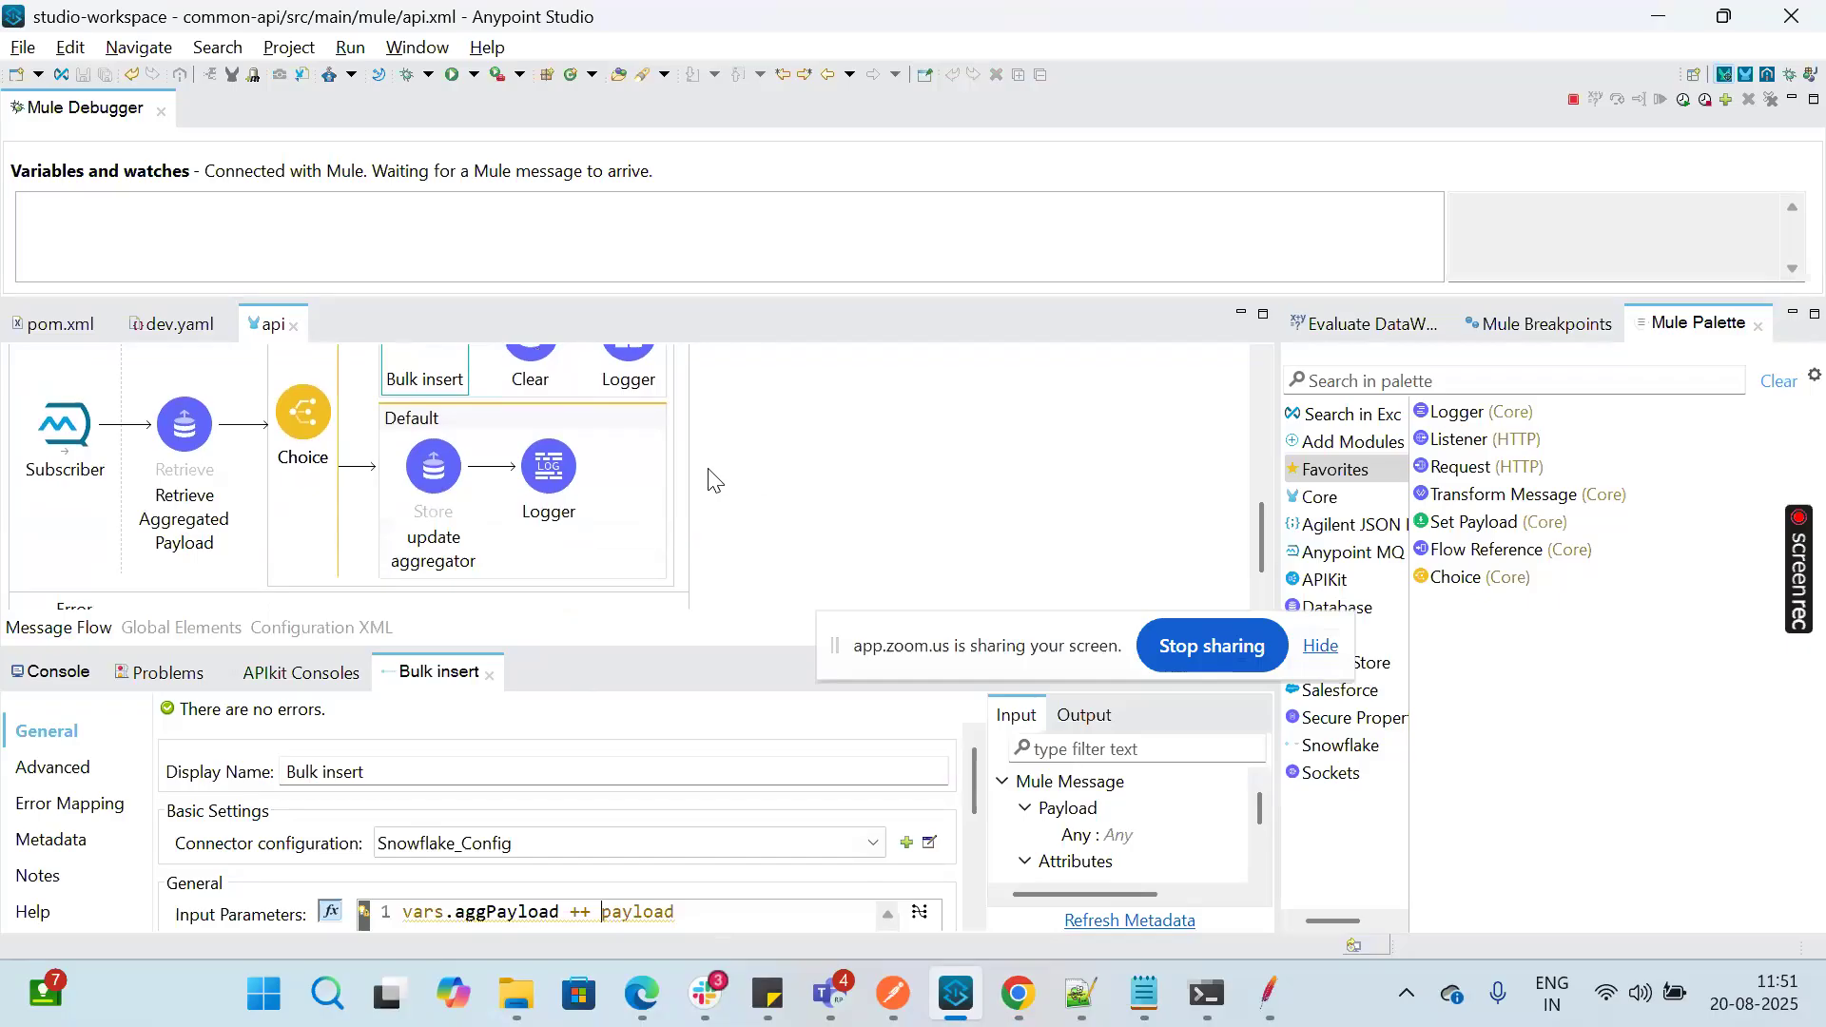
{"action": "left_click", "coordinate": [442, 482]}
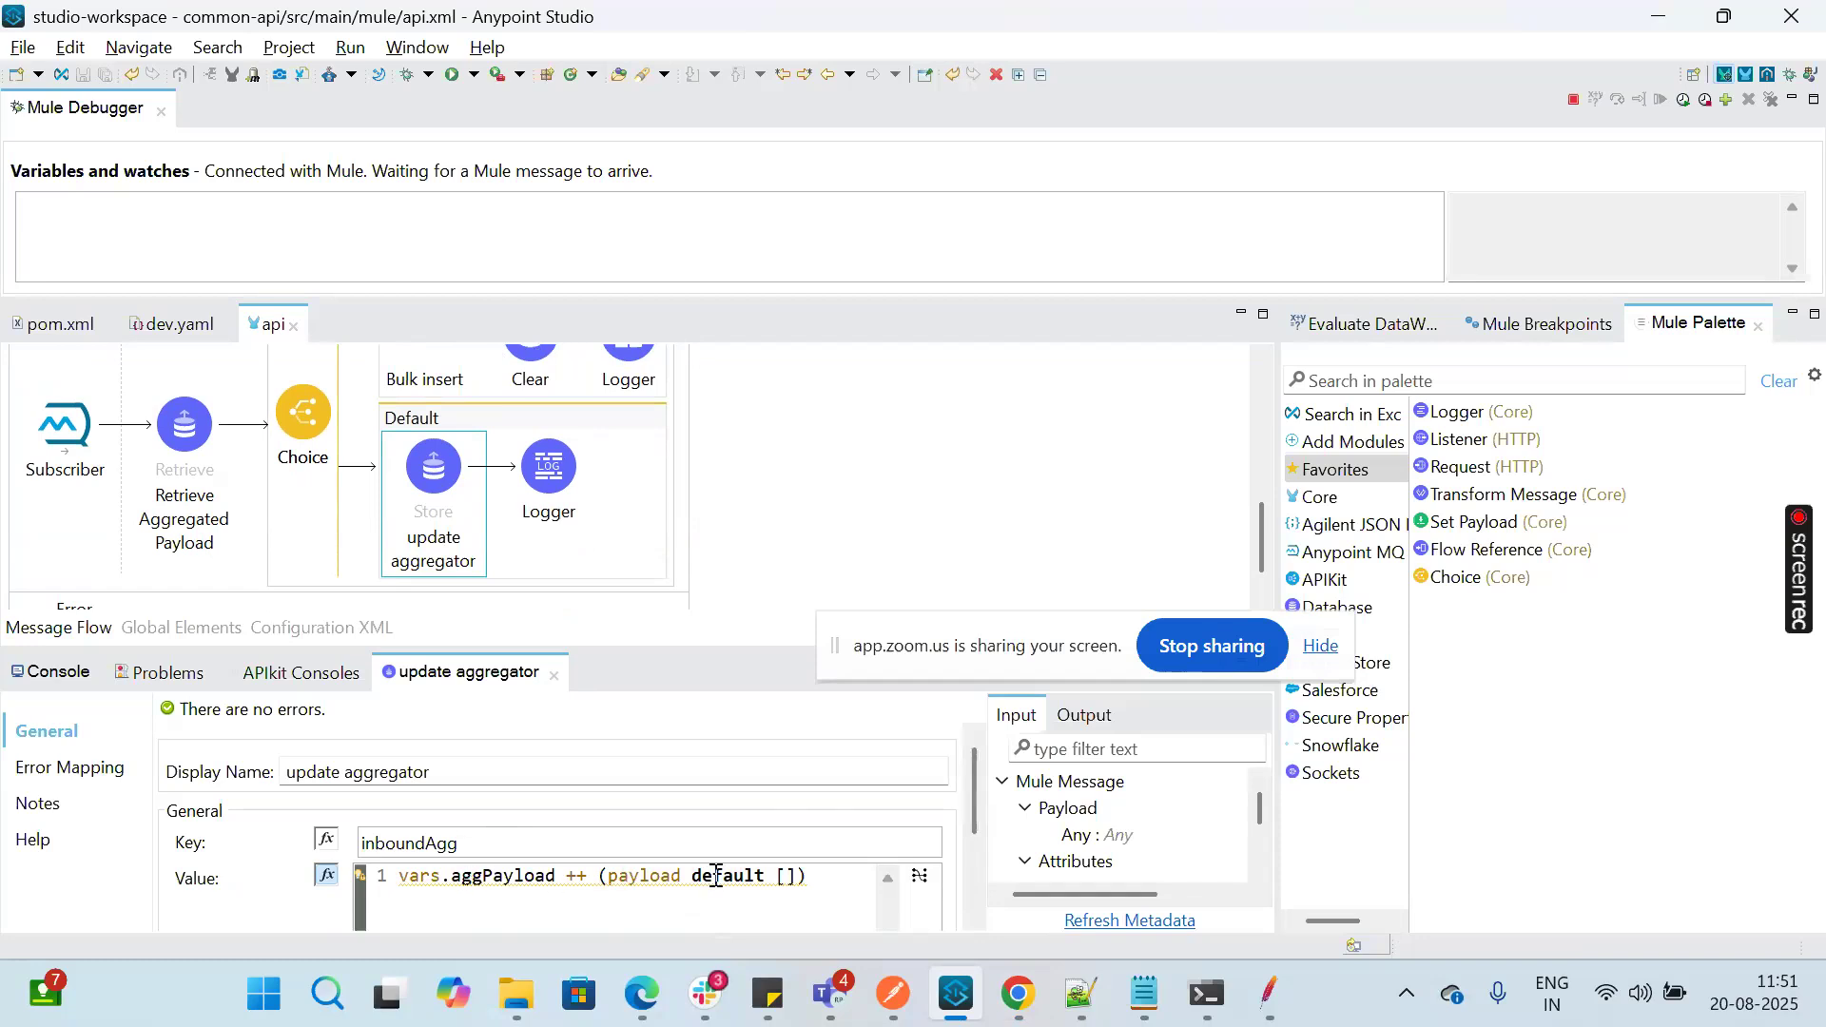
{"action": "scroll", "coordinate": [778, 514], "scroll_direction": "down", "scroll_amount": 1}
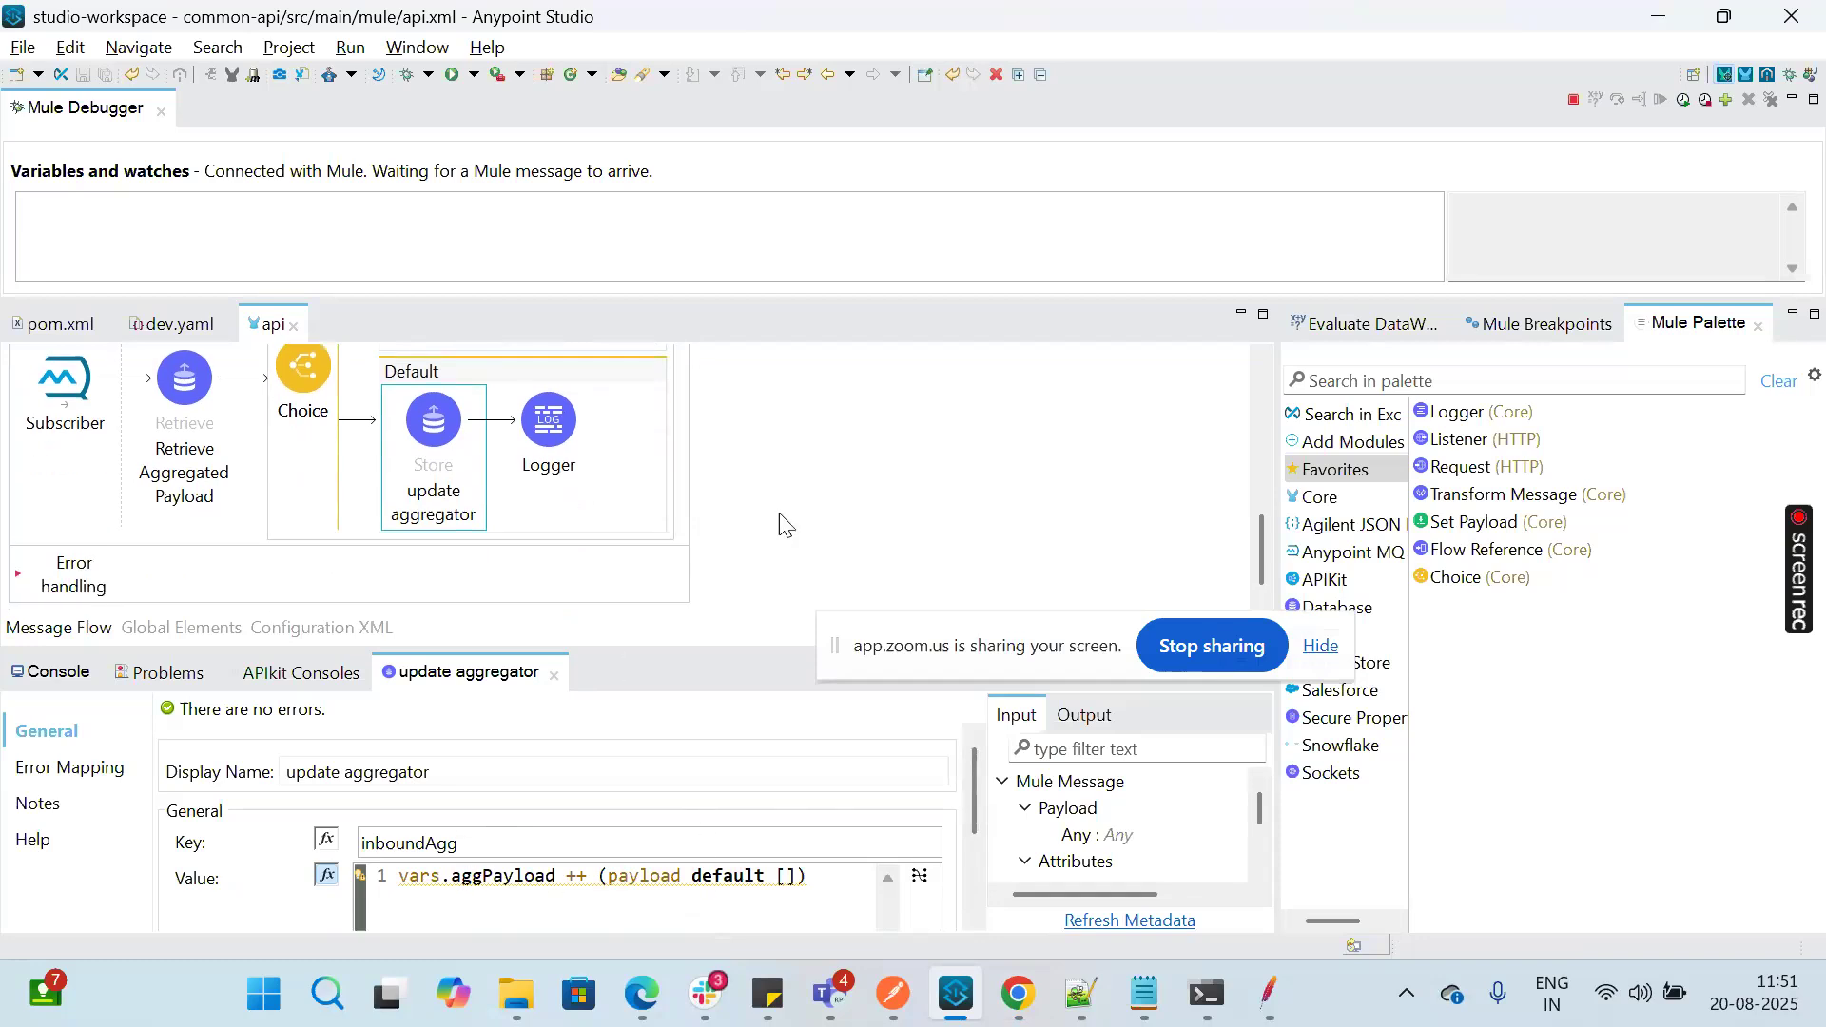
{"action": "scroll", "coordinate": [780, 514], "scroll_direction": "up", "scroll_amount": 4}
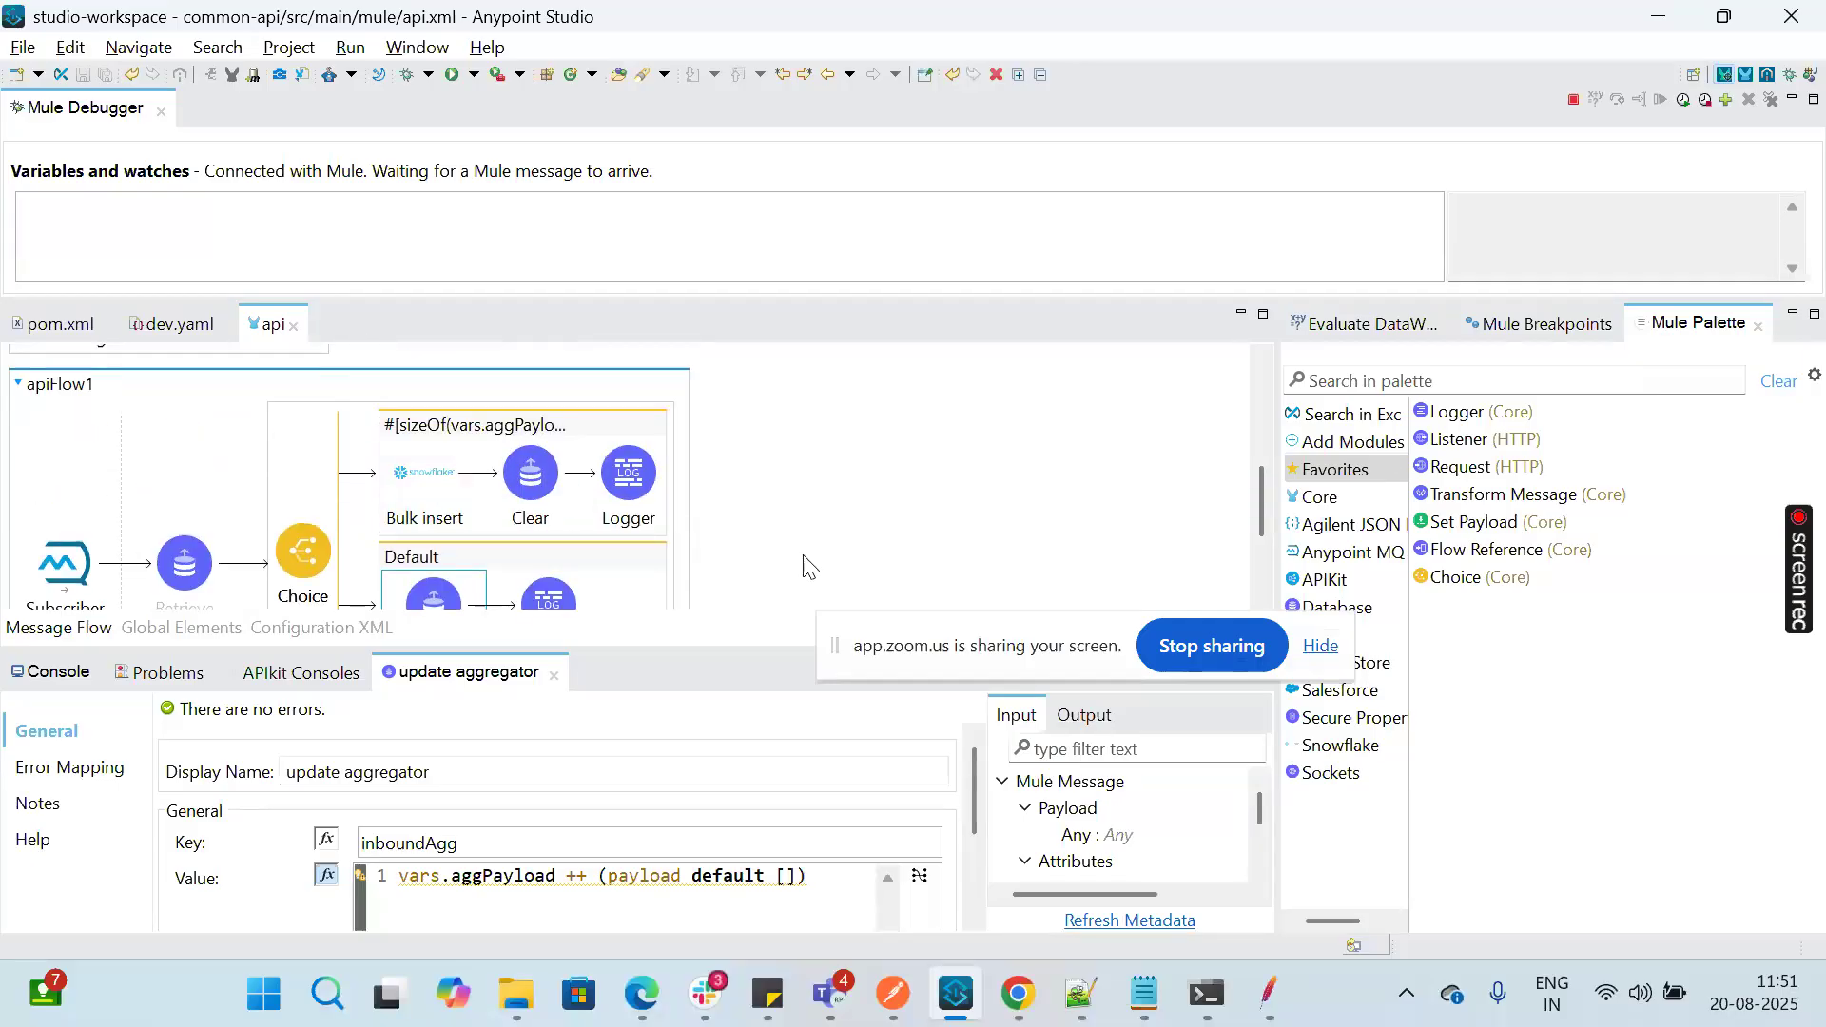
Step: In the Snowflake worksheet, comment out the delete line, uncomment "select count(*)", and run the query on AUDIT
{"action": "mouse_move", "coordinate": [1005, 1011]}
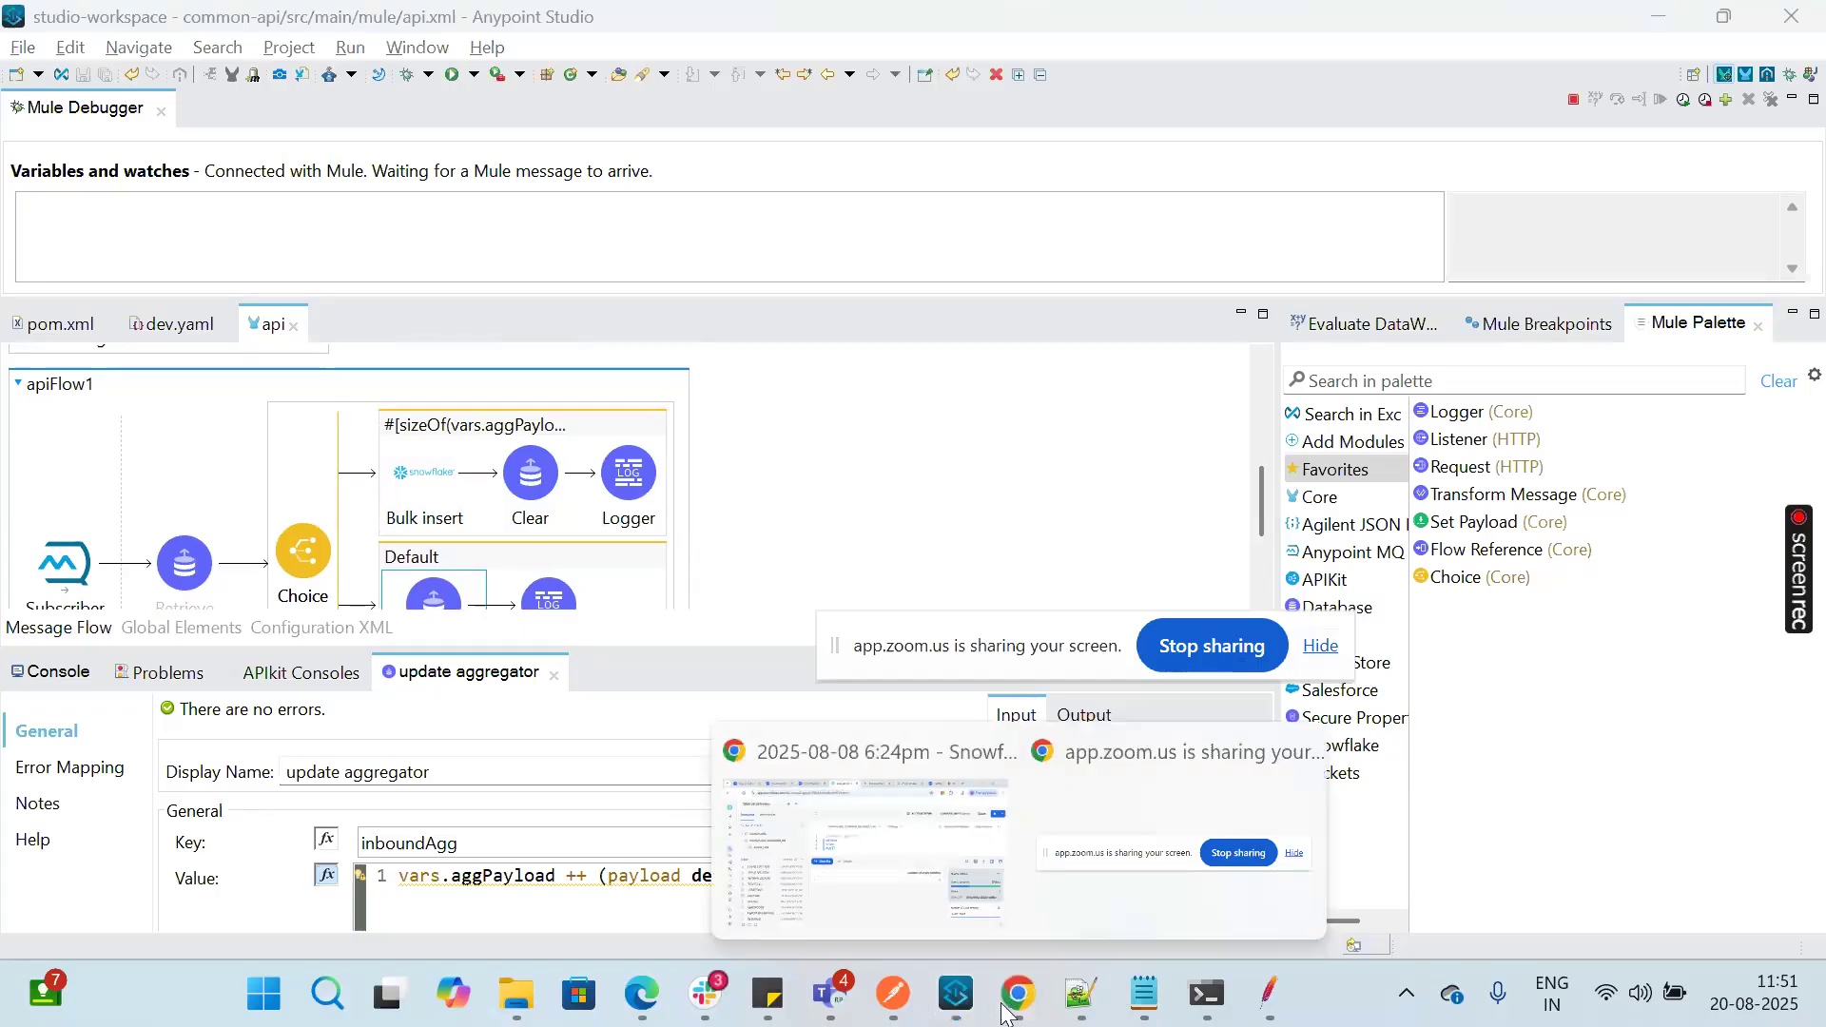
{"action": "left_click", "coordinate": [875, 890]}
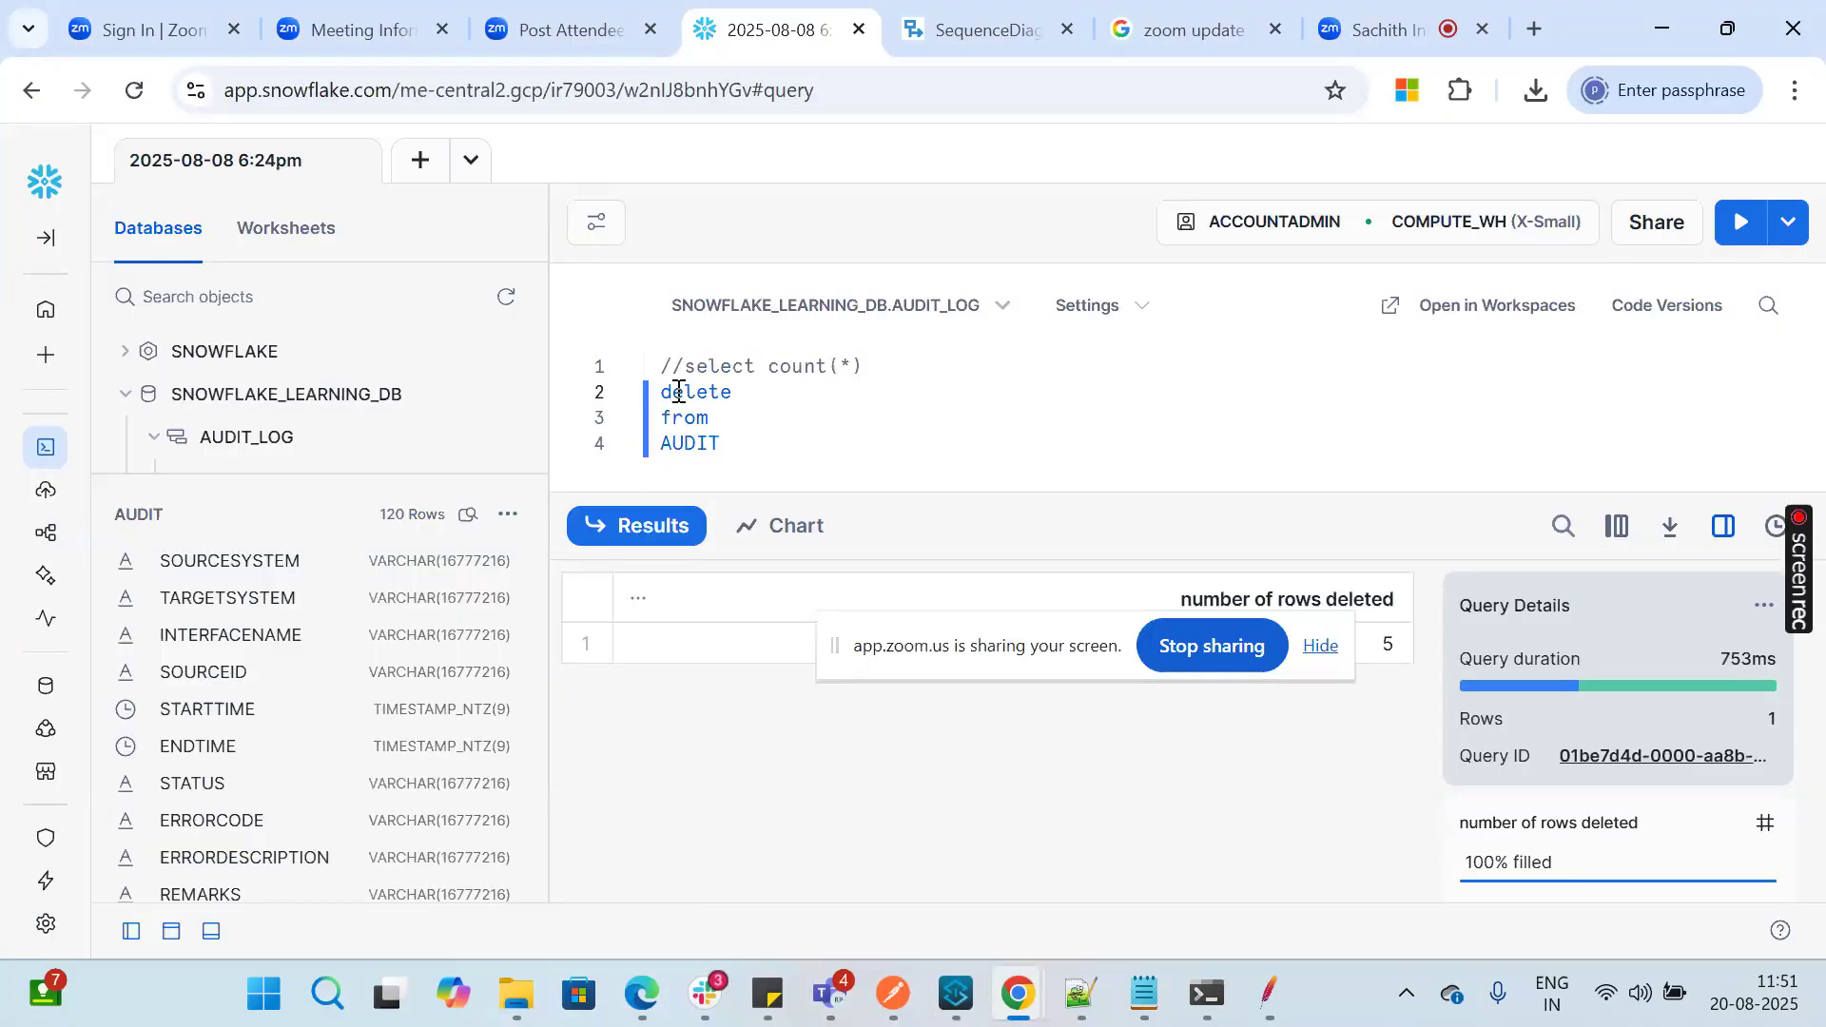
{"action": "type", "text": "//"}
{"action": "key", "text": "Up"}
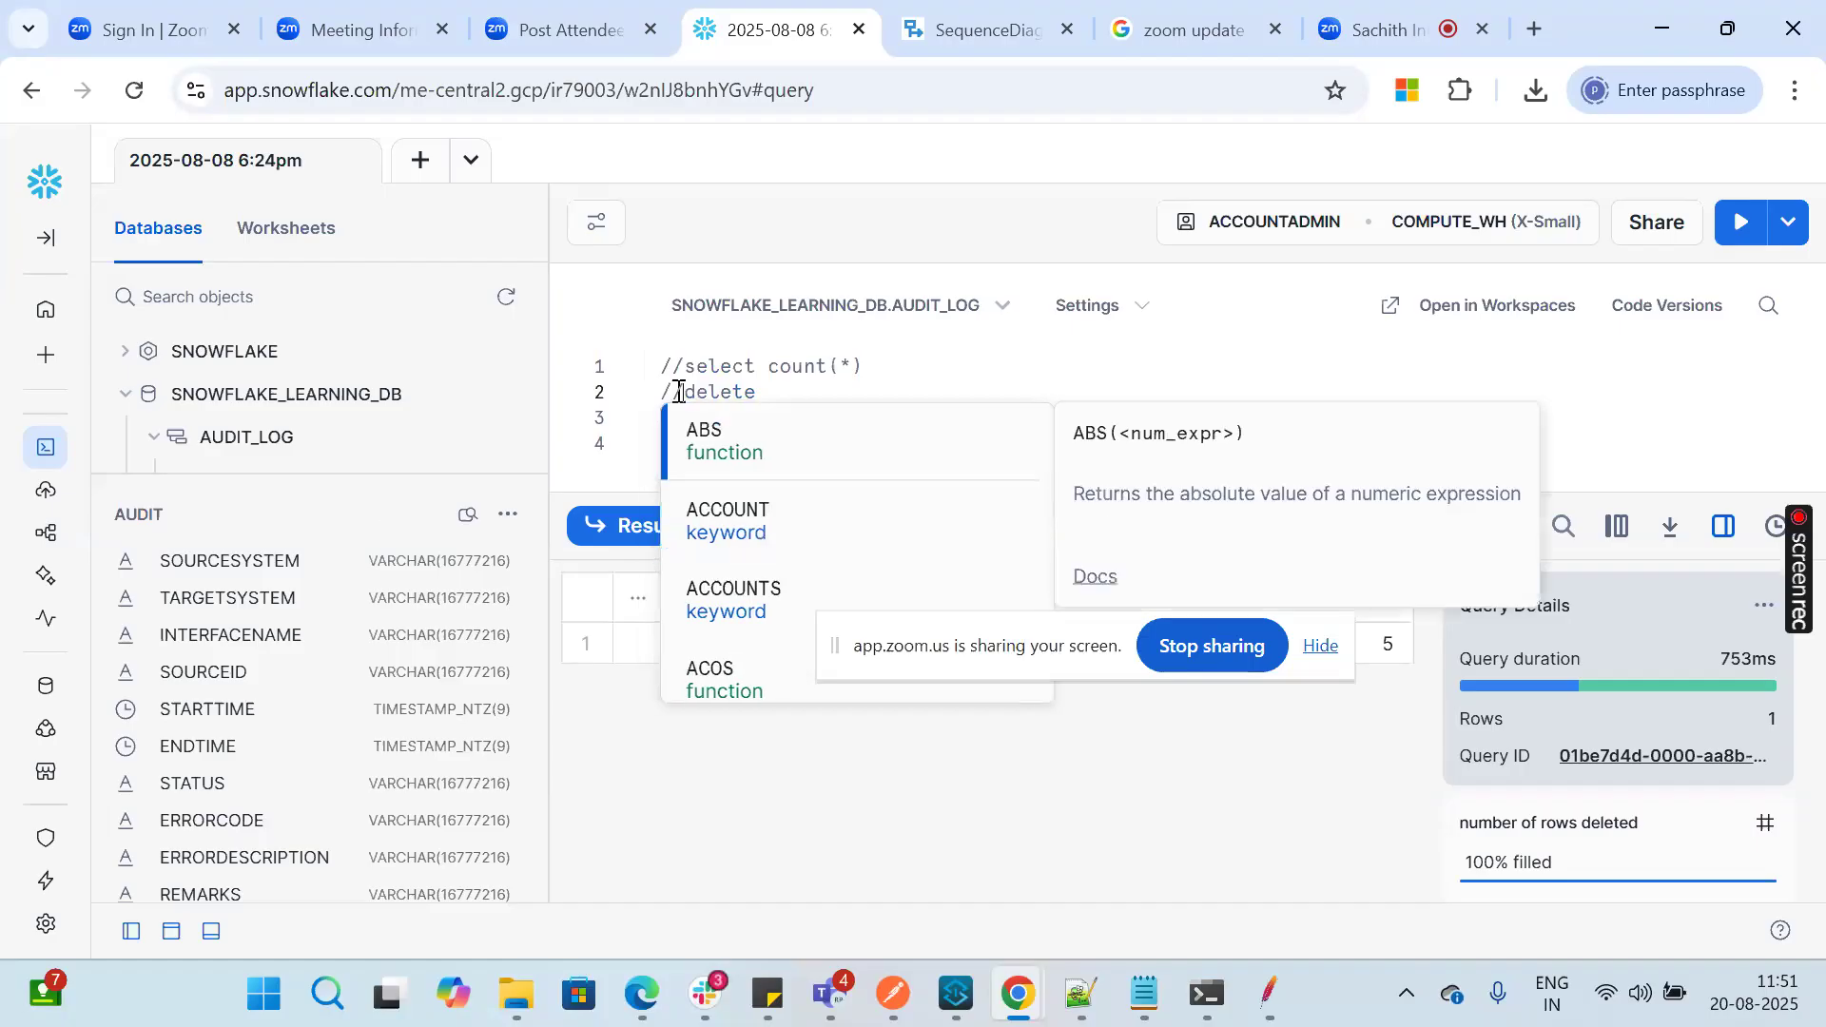
{"action": "key", "text": "Escape"}
{"action": "key", "text": "BackSpace"}
{"action": "key", "text": "BackSpace"}
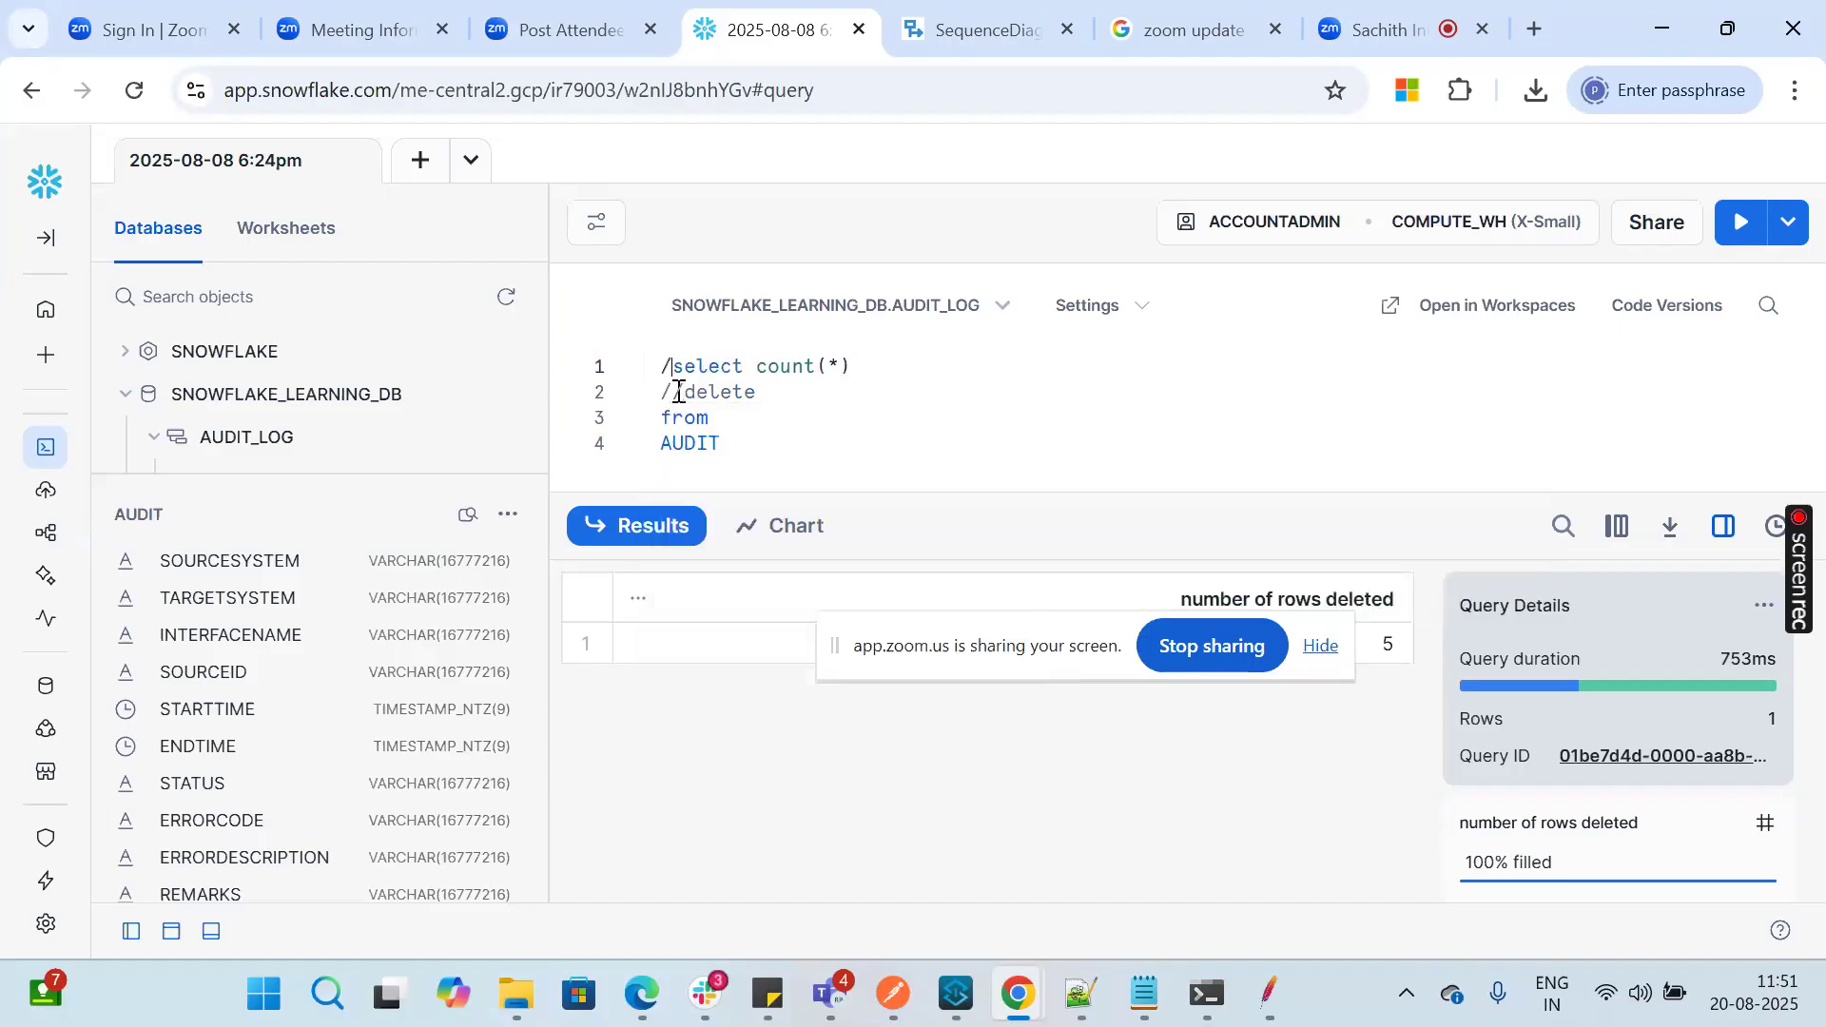
{"action": "left_click", "coordinate": [1745, 228]}
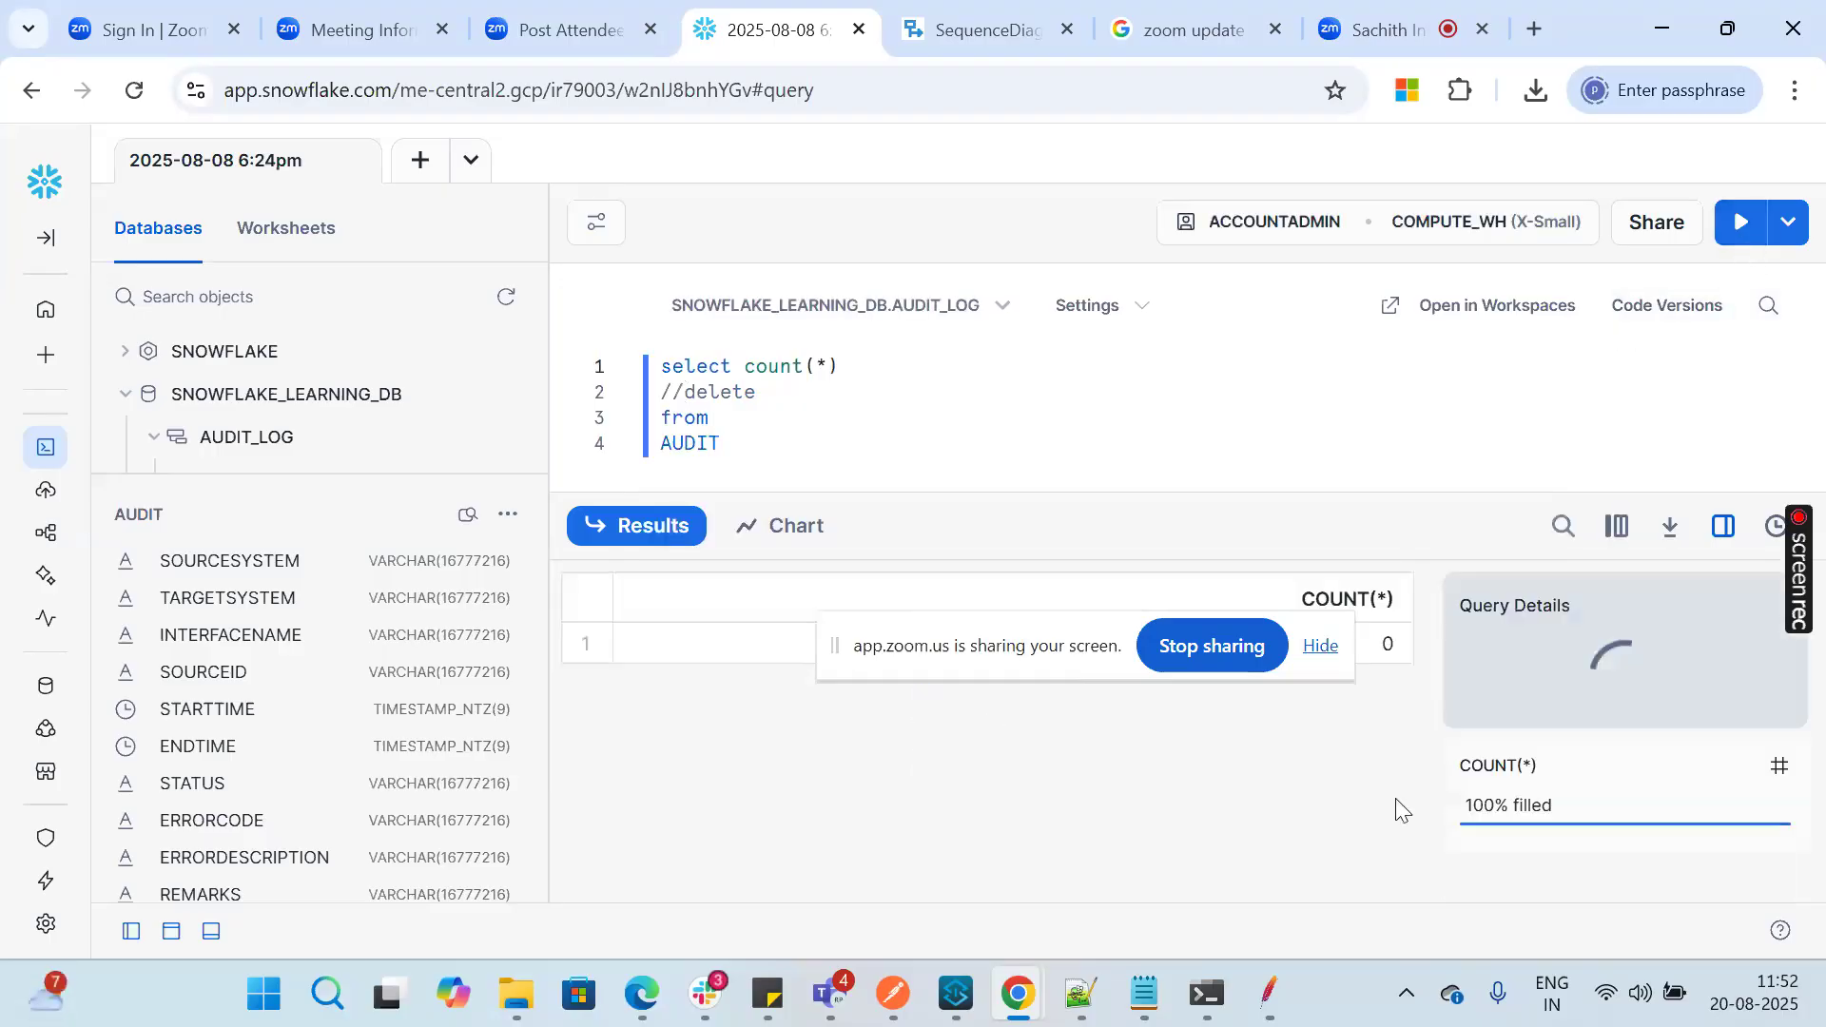
{"action": "left_click_drag", "start_coordinate": [984, 677], "coordinate": [1001, 956]}
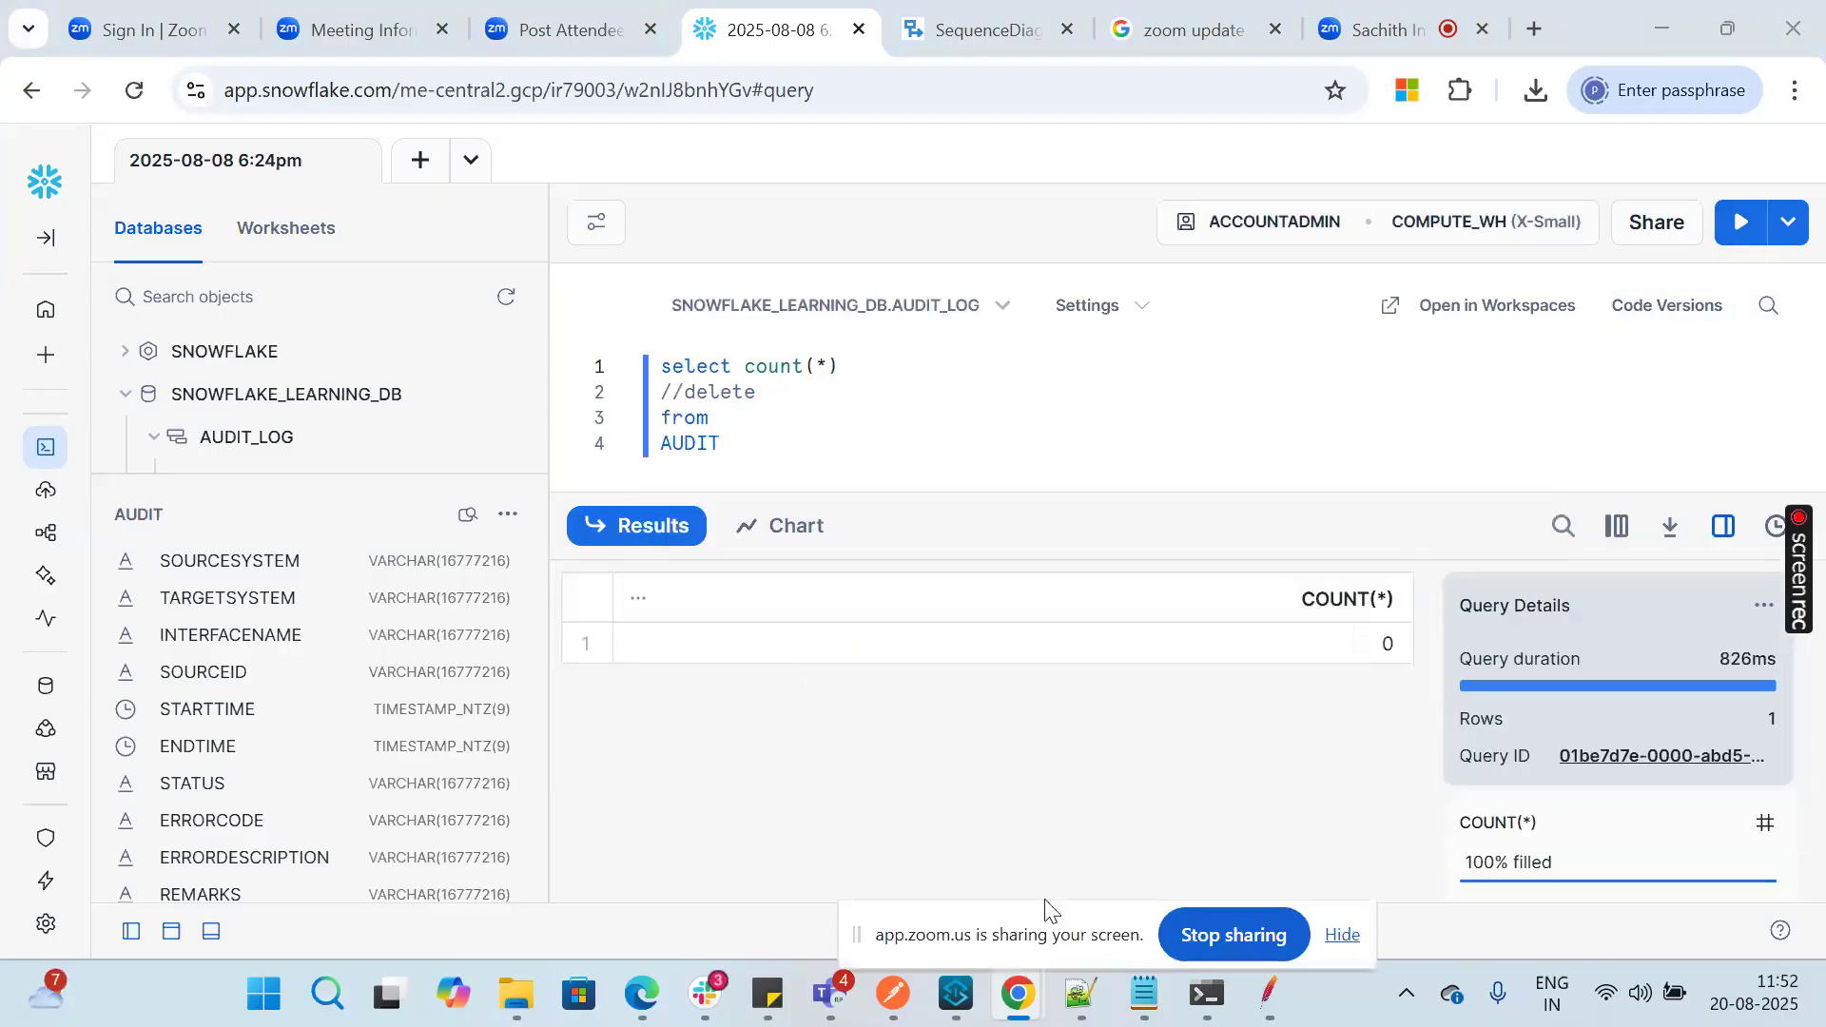
Step: Switch to JMeter and review the Thread Group properties, the HTTP Header Manager headers, and the HTTP Request's endpoint and body data
{"action": "left_click", "coordinate": [1282, 1007]}
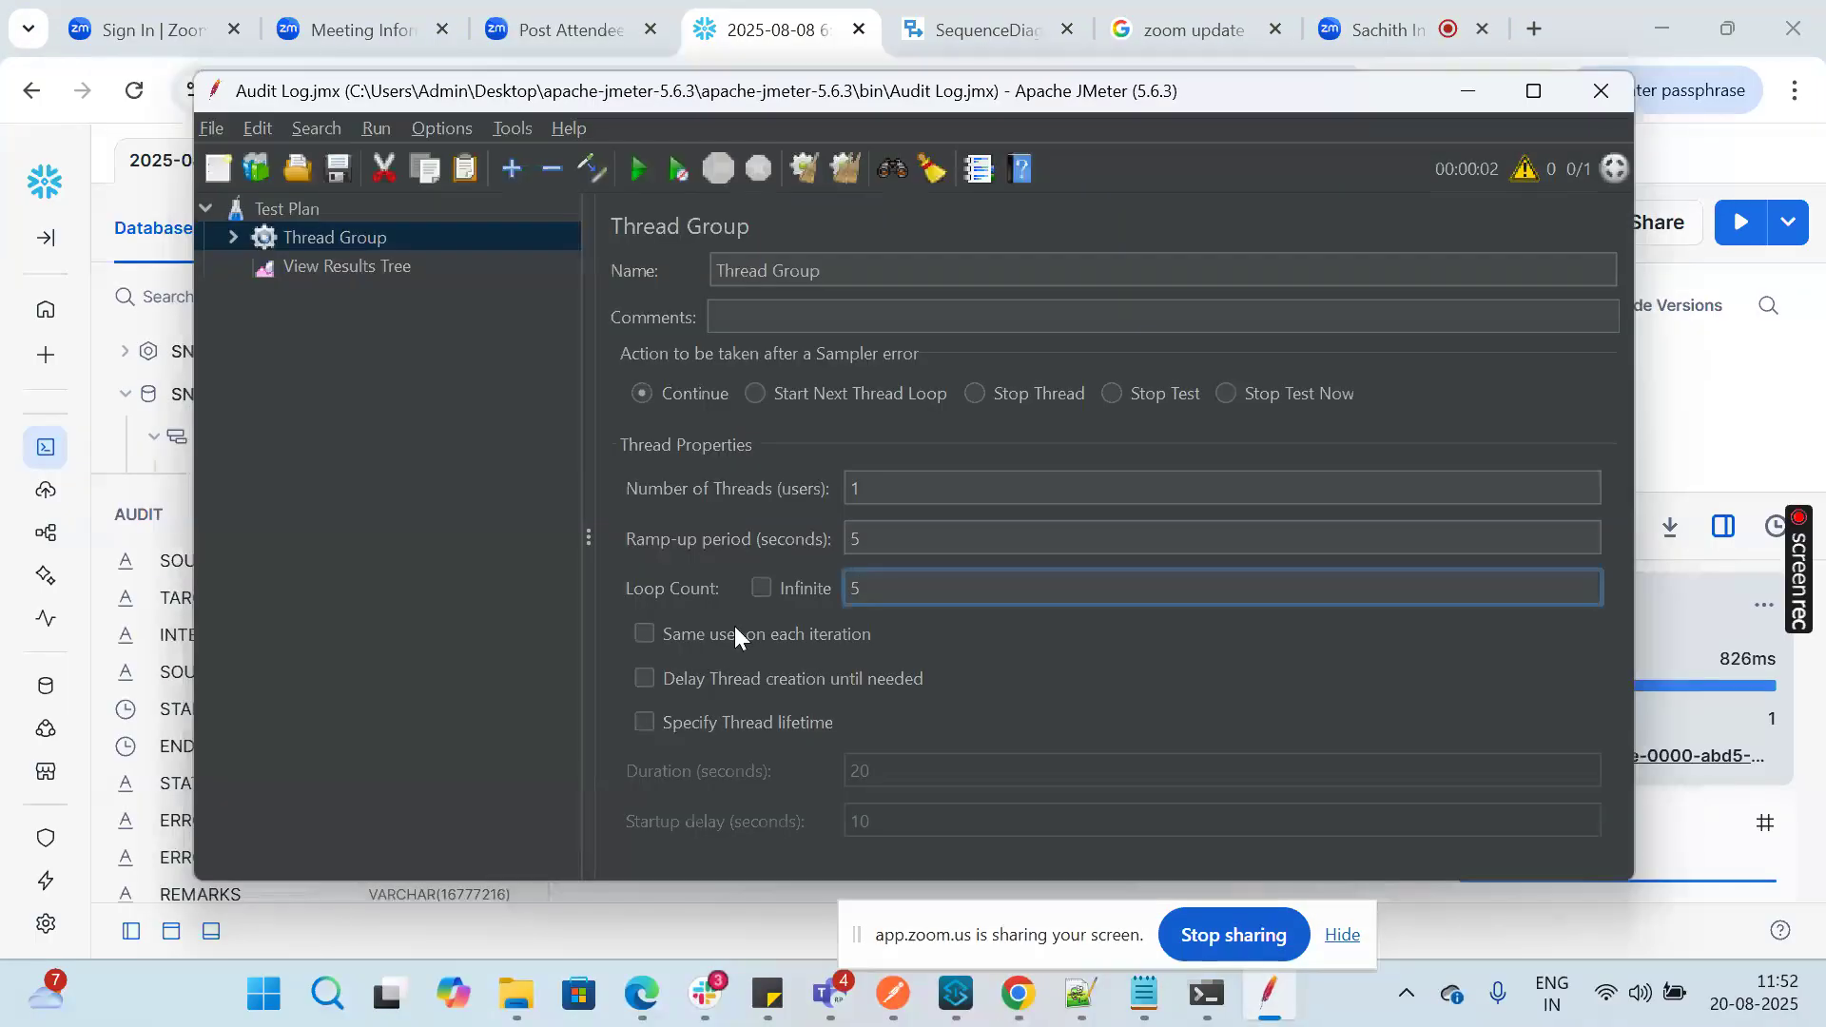
{"action": "left_click", "coordinate": [875, 490]}
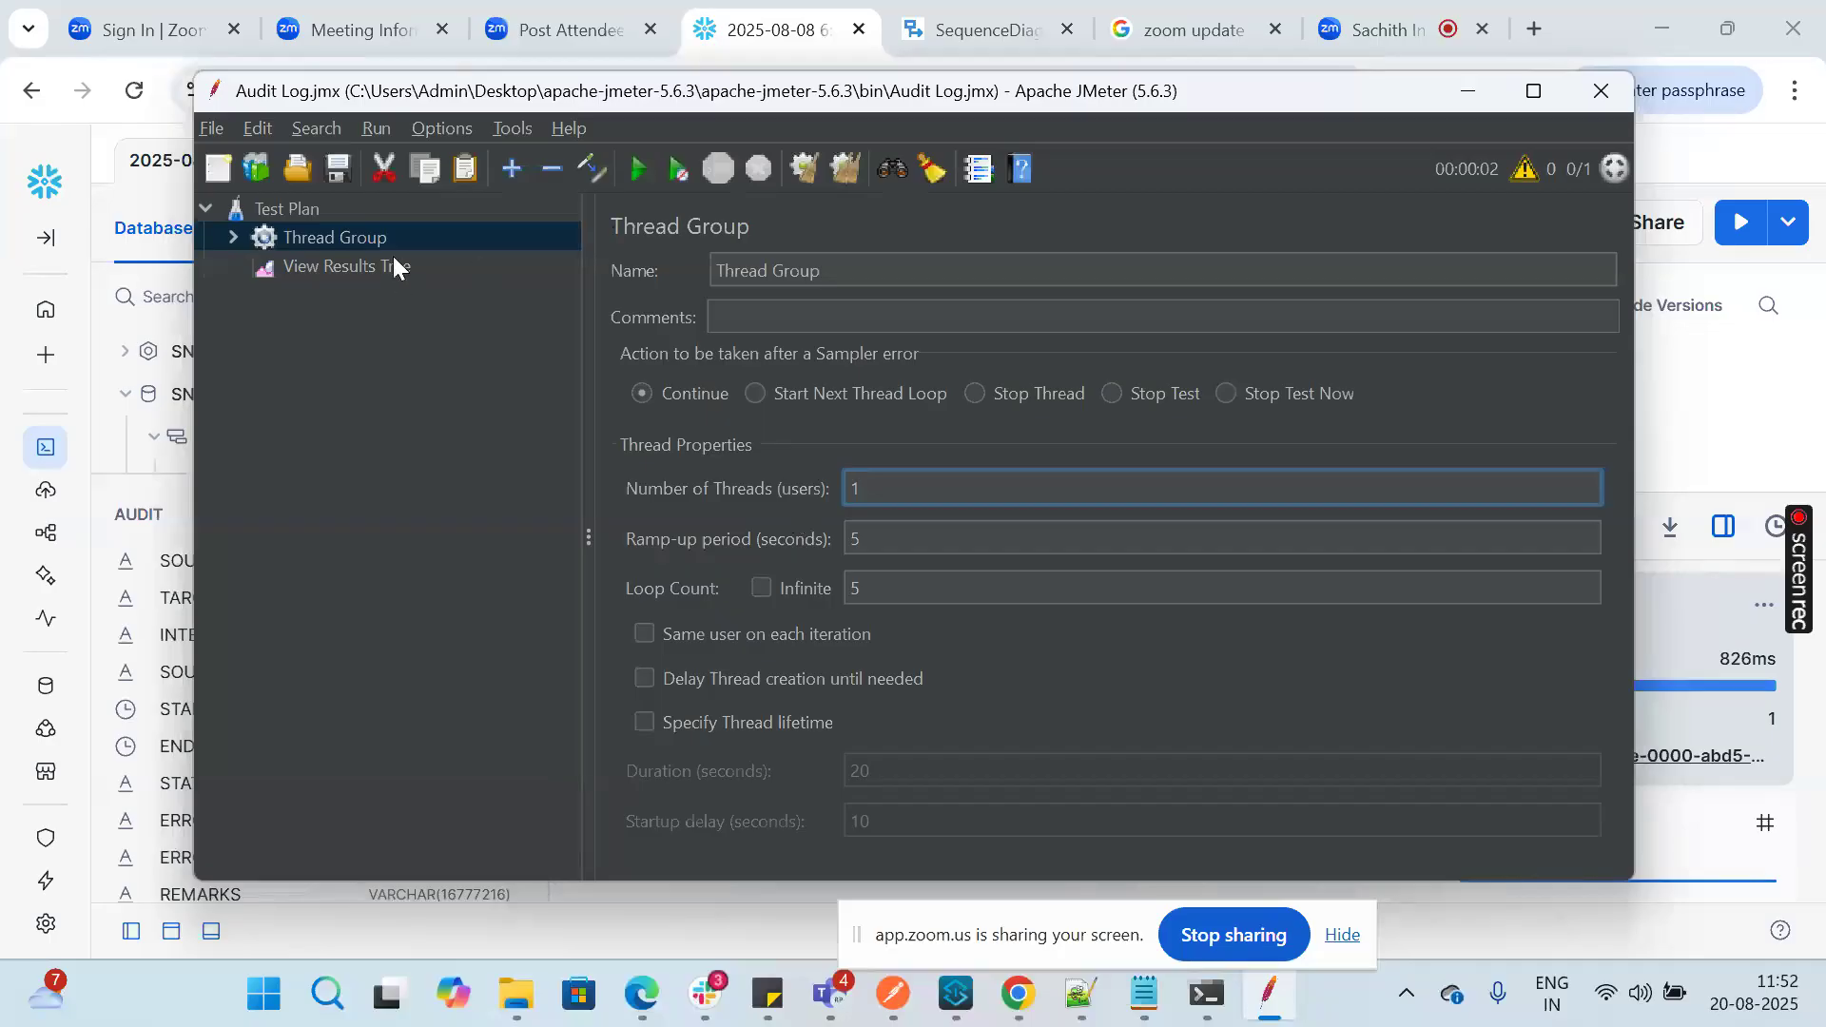
{"action": "left_click", "coordinate": [234, 237]}
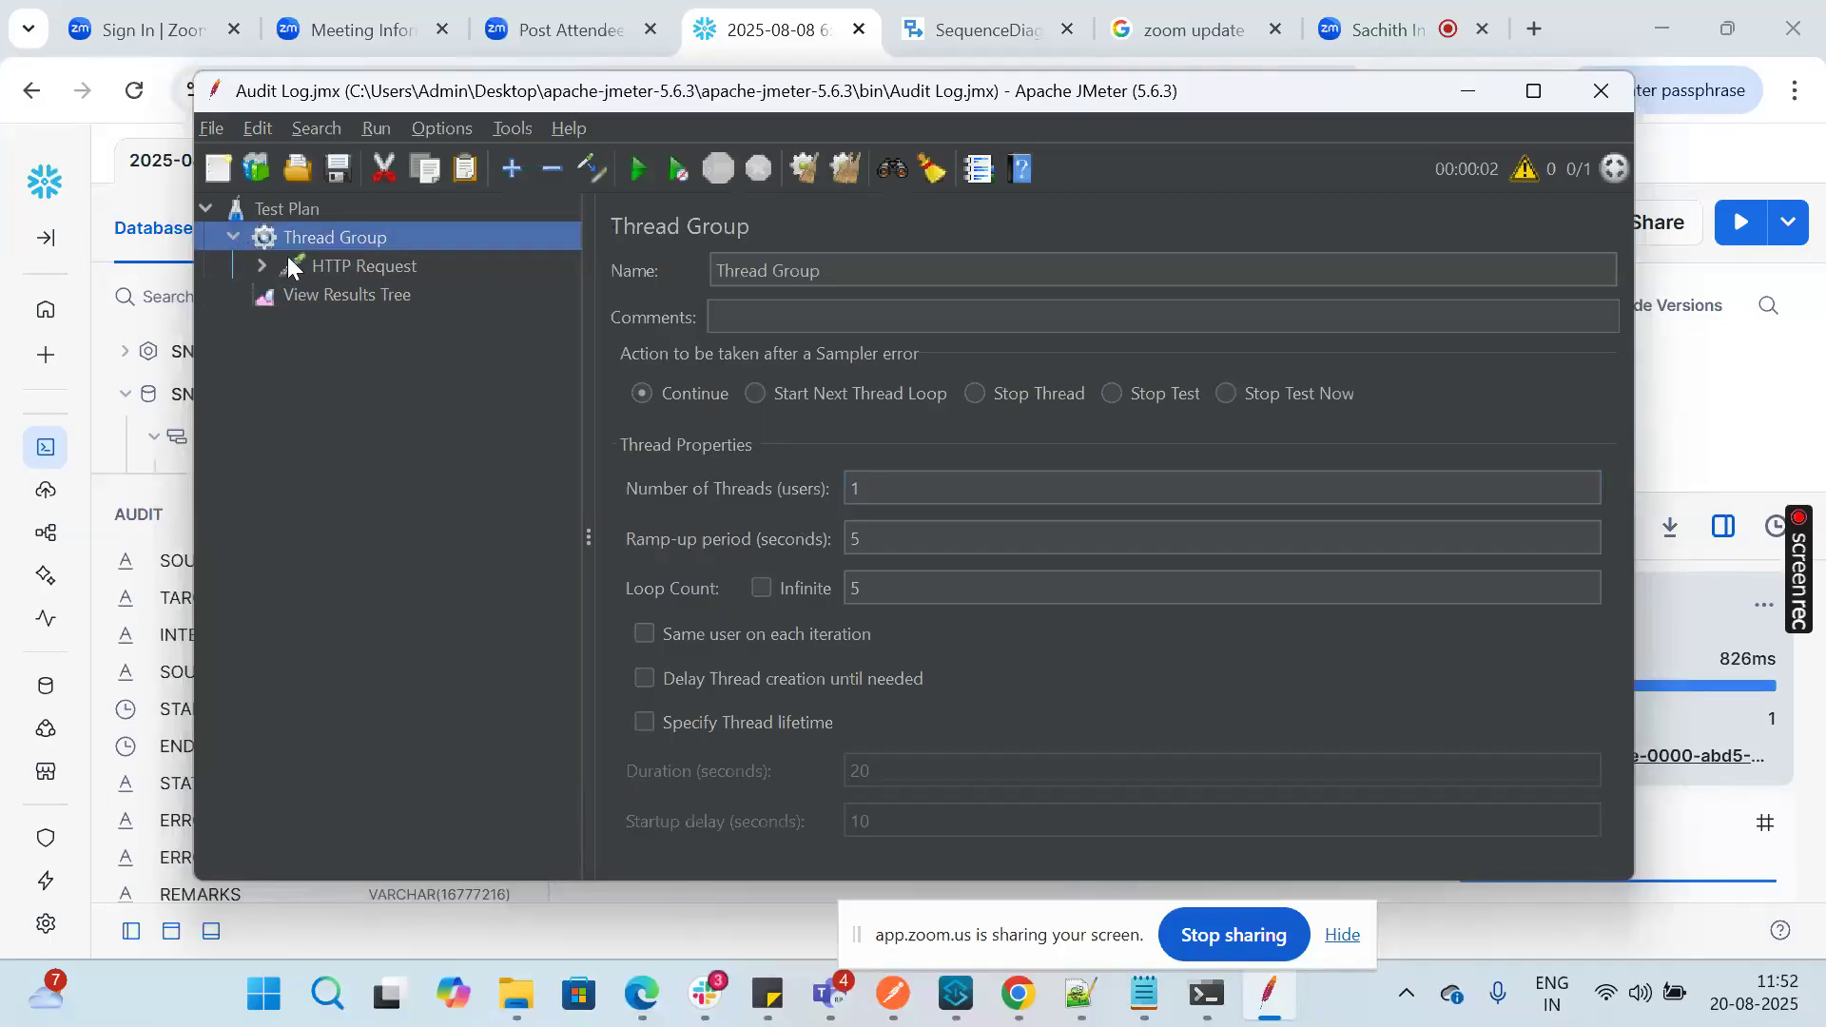
{"action": "left_click", "coordinate": [255, 269]}
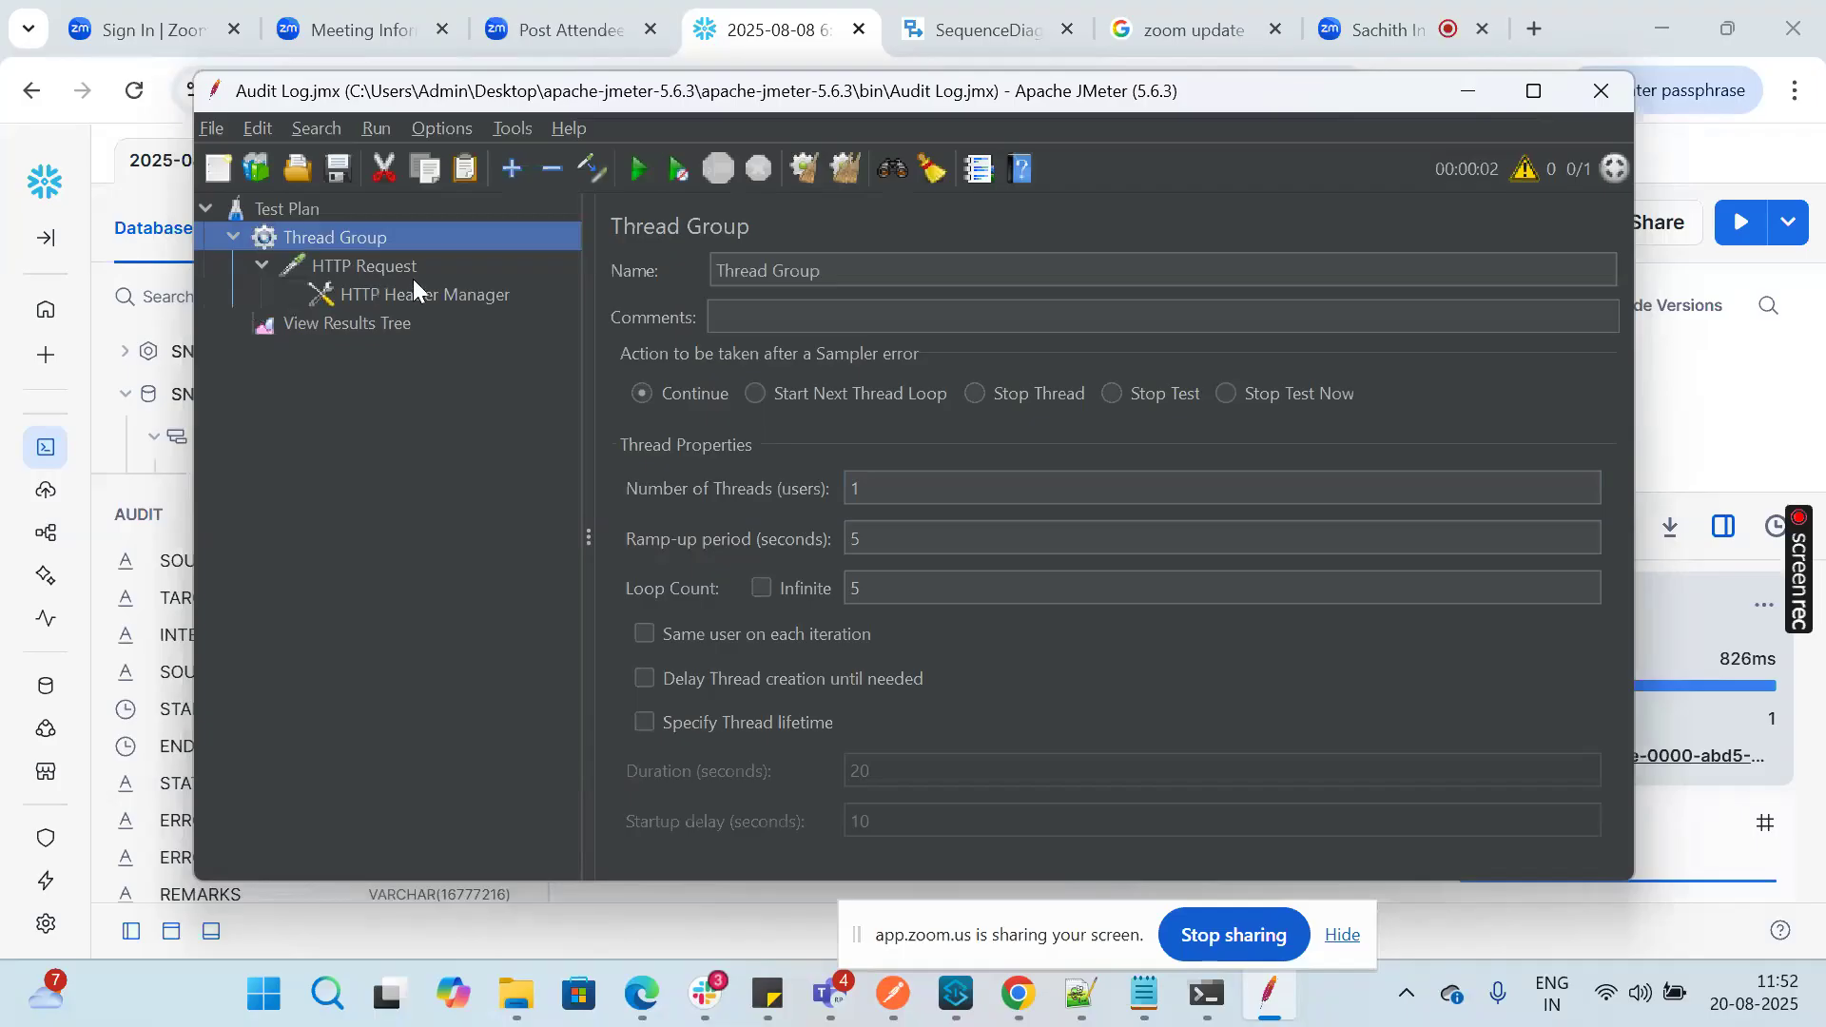
{"action": "left_click", "coordinate": [436, 293]}
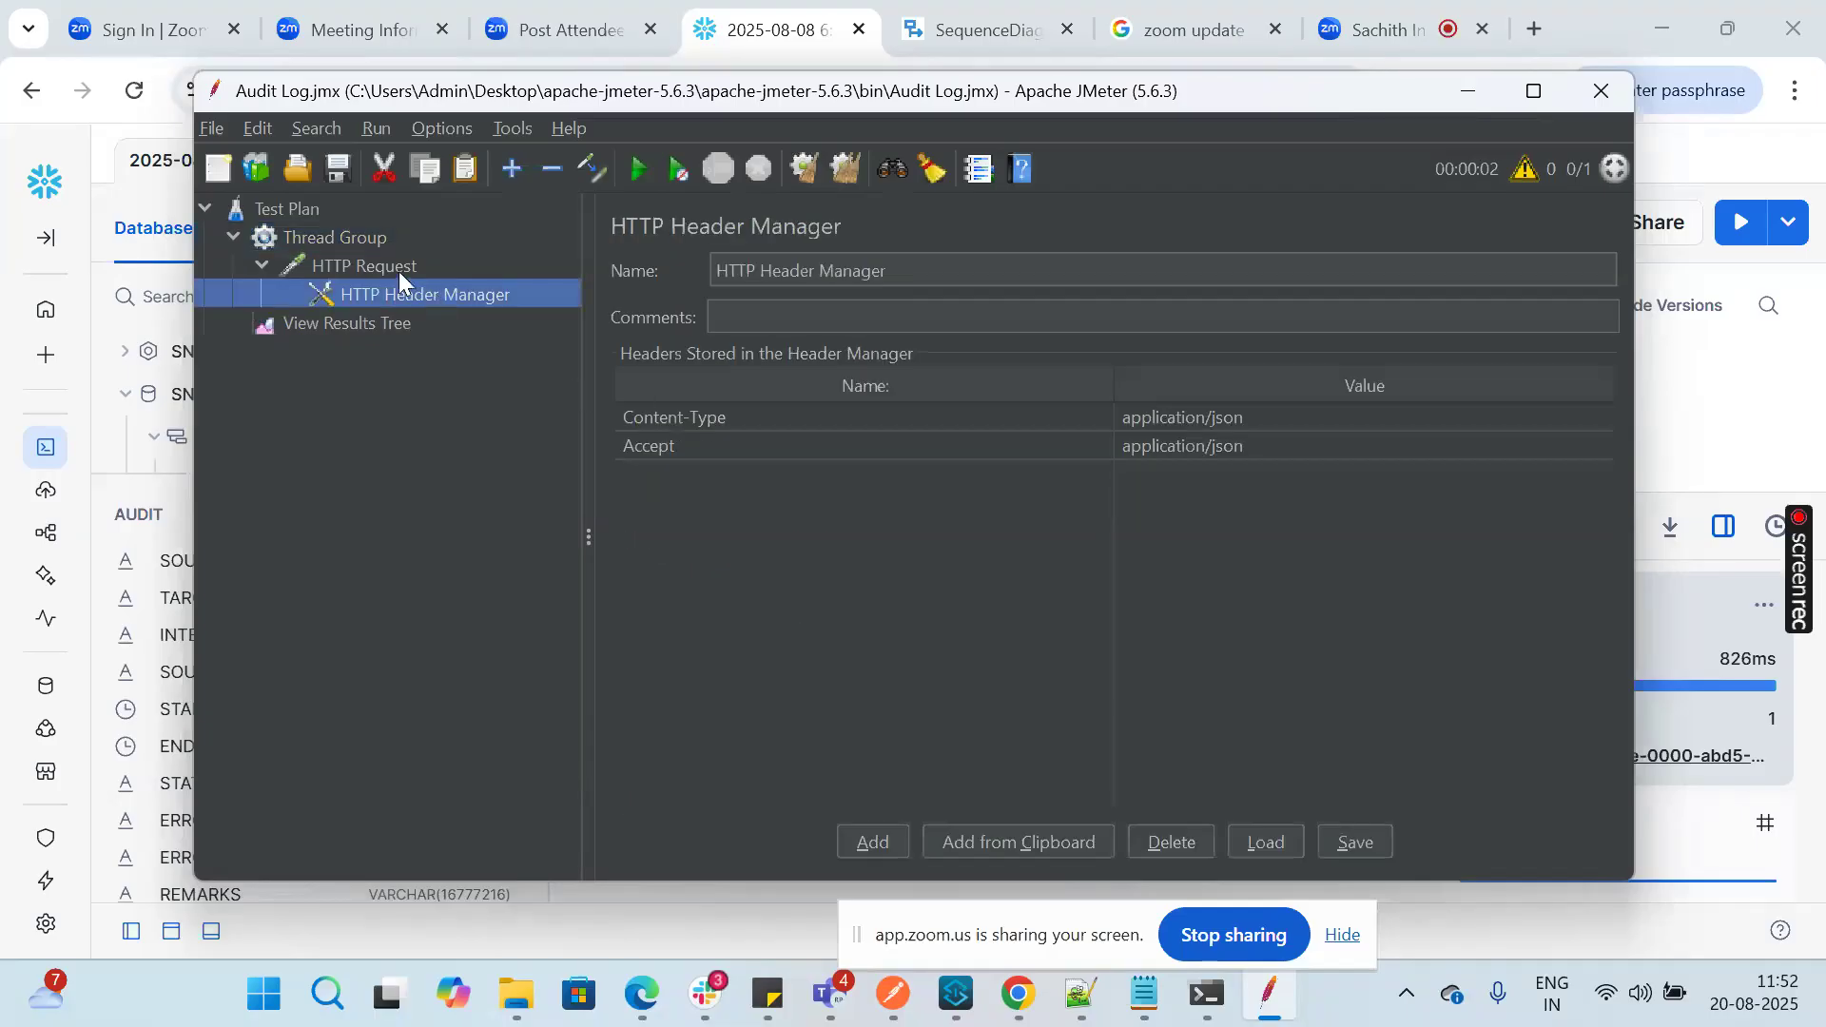
{"action": "left_click", "coordinate": [397, 271]}
{"action": "scroll", "coordinate": [822, 758], "scroll_direction": "down", "scroll_amount": 3}
{"action": "scroll", "coordinate": [820, 756], "scroll_direction": "up", "scroll_amount": 3}
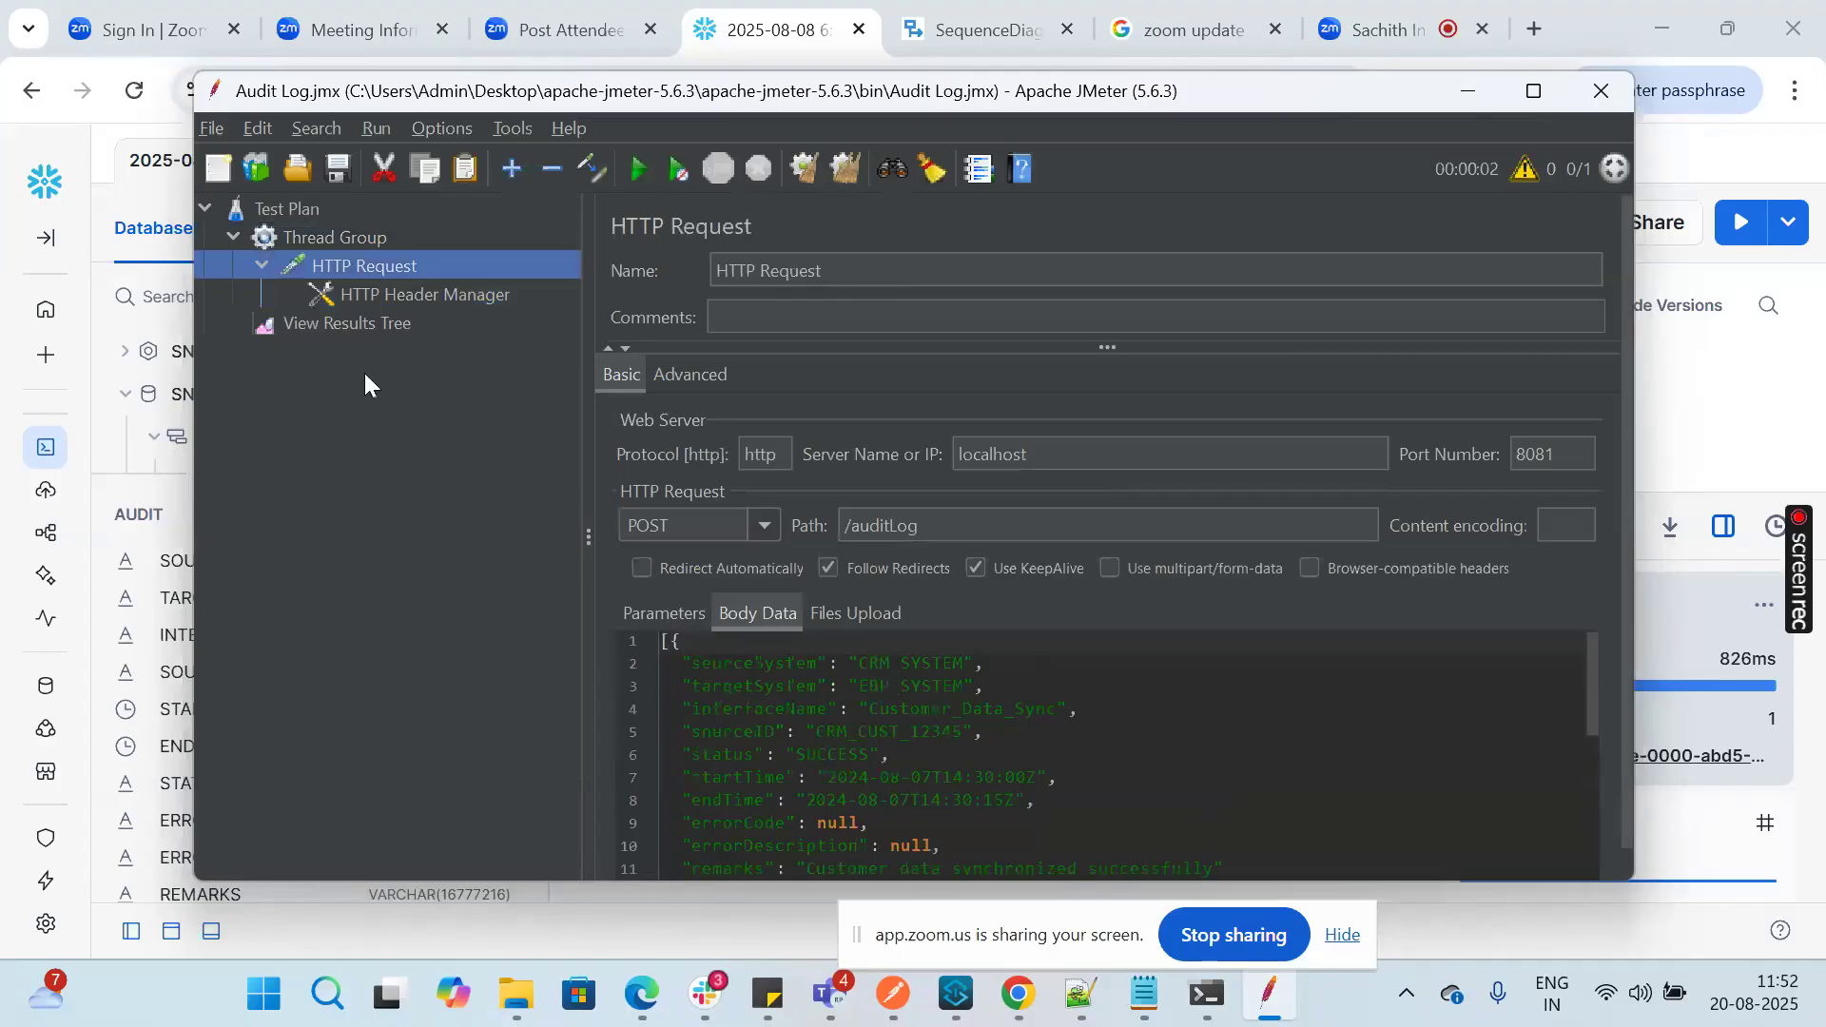
Step: Run the Audit Log test plan, then check the logger messages about the object store size in the Anypoint Studio console
{"action": "left_click", "coordinate": [338, 236]}
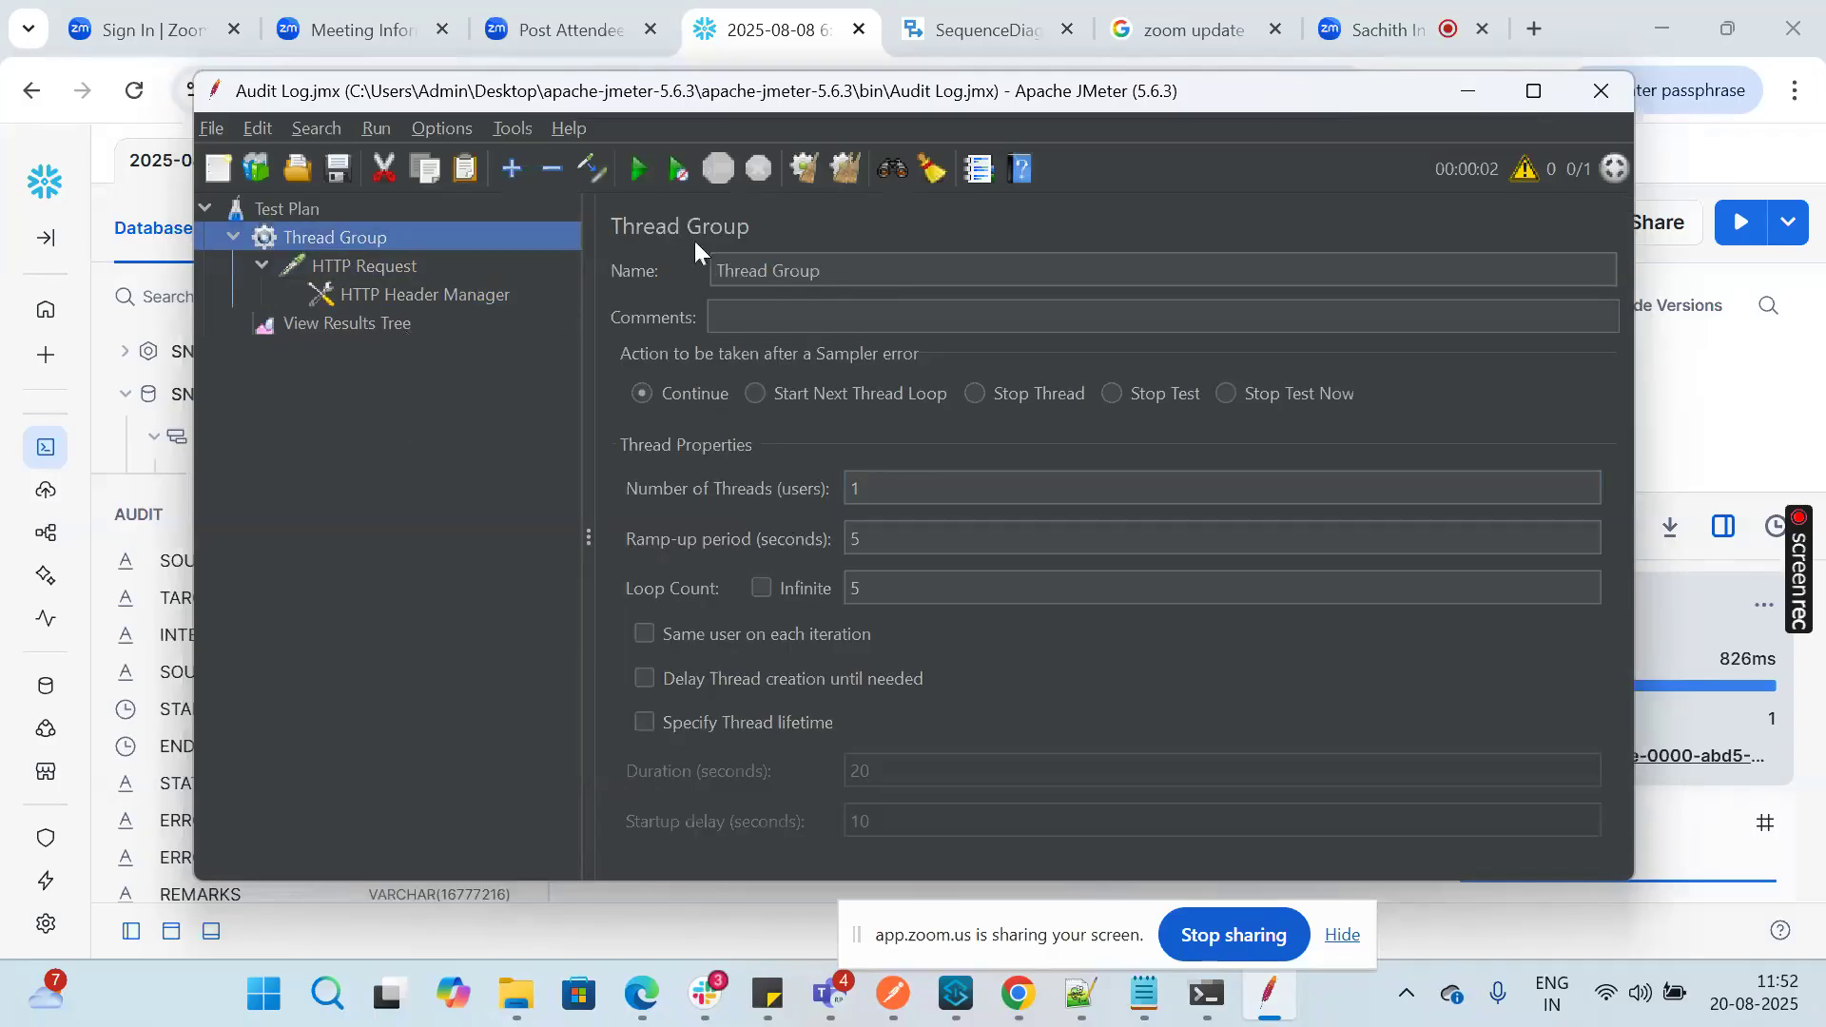
{"action": "left_click", "coordinate": [641, 173]}
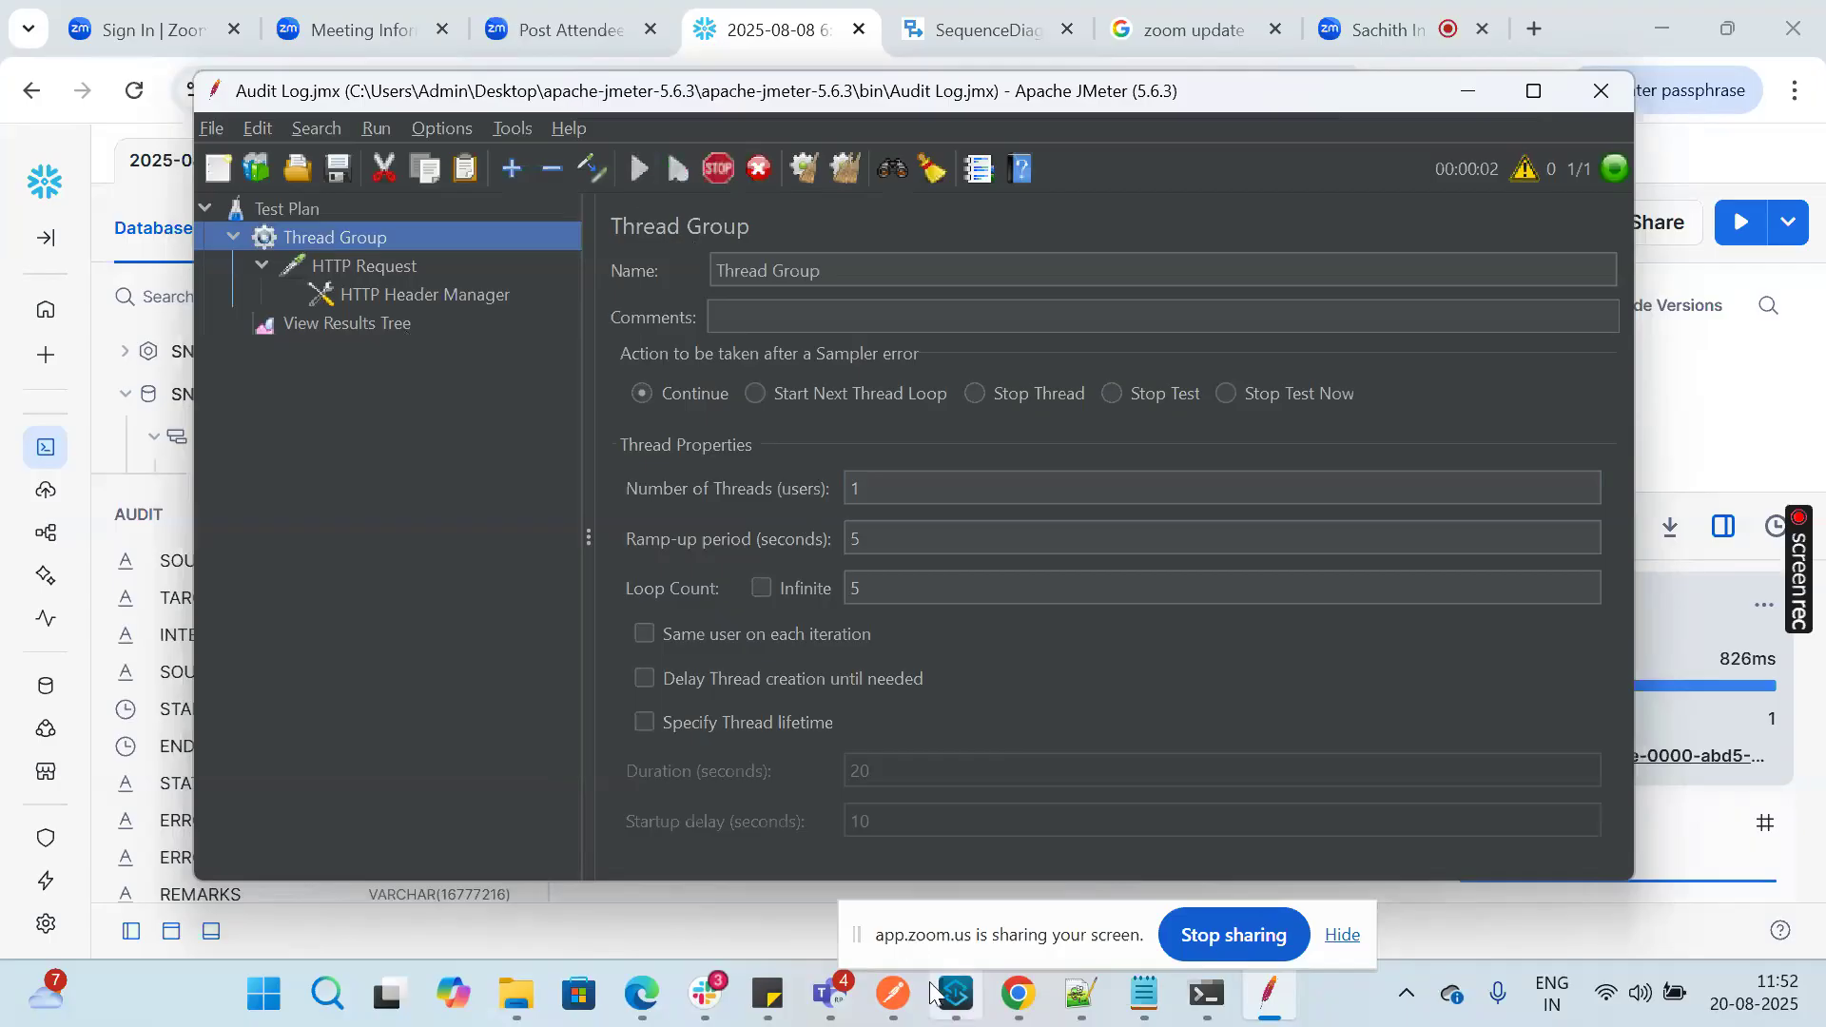
{"action": "left_click", "coordinate": [954, 998]}
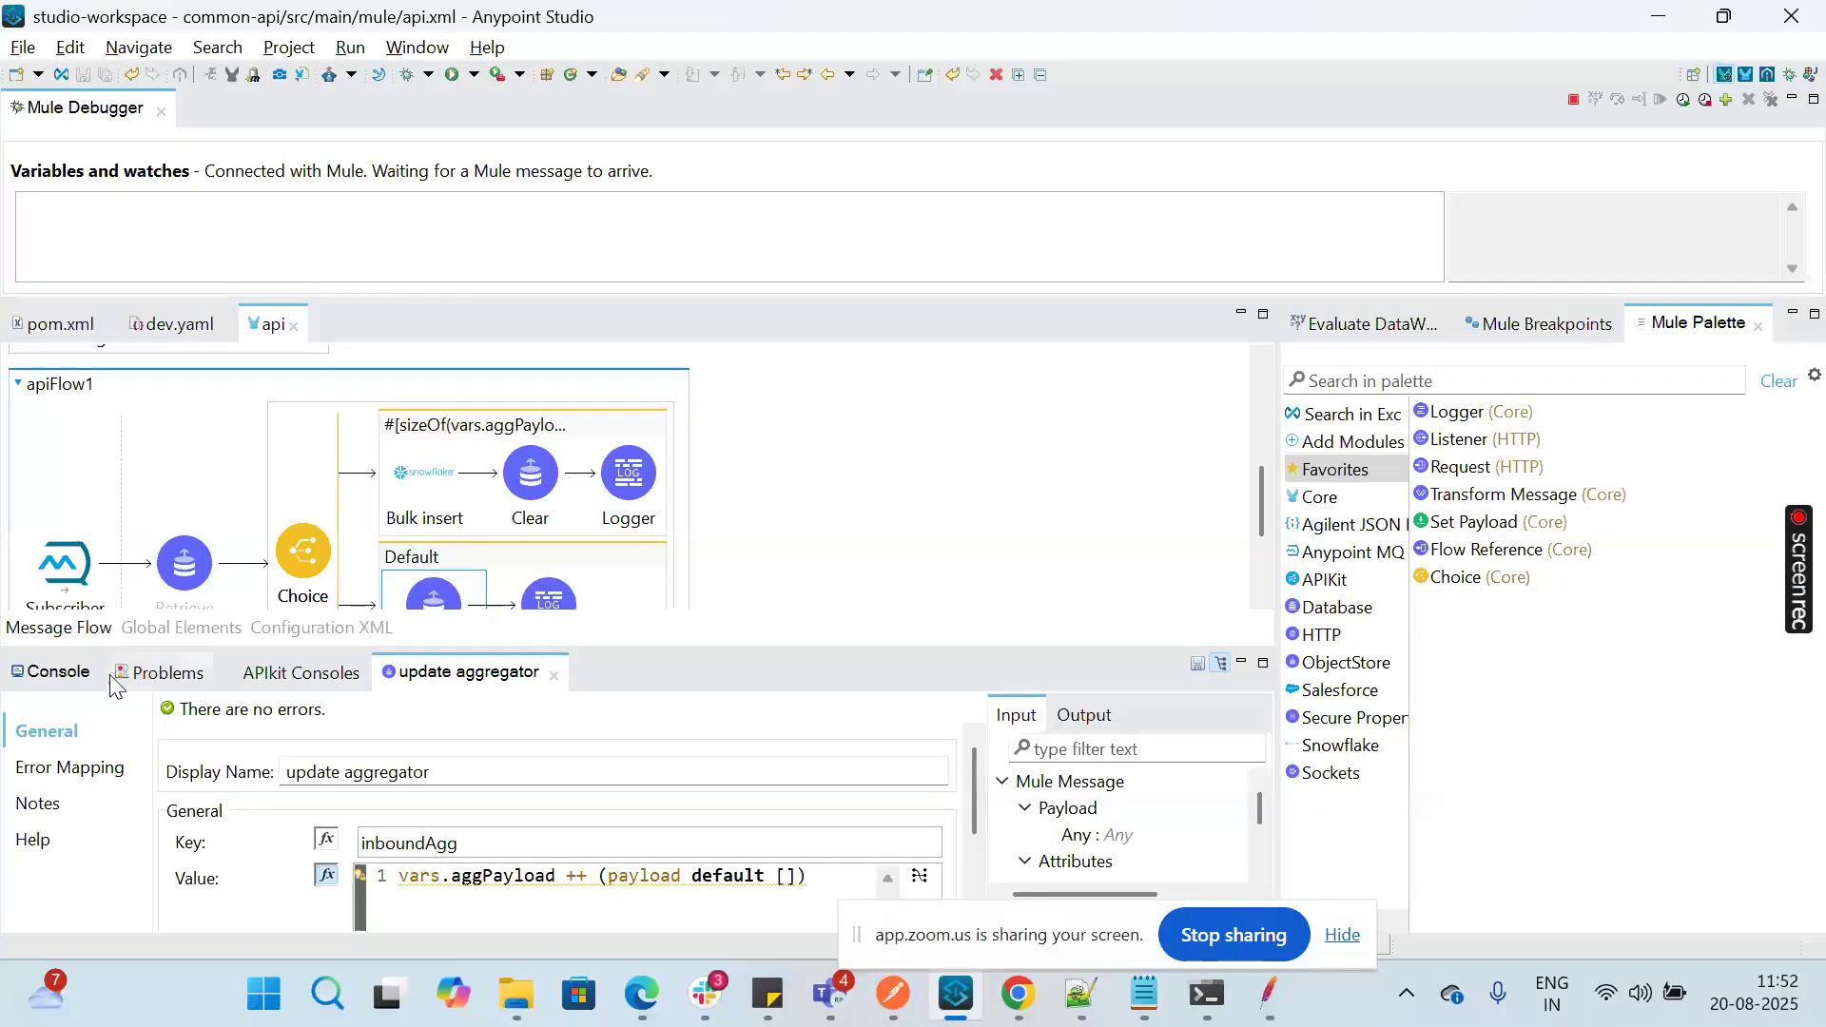
{"action": "scroll", "coordinate": [374, 863], "scroll_direction": "right", "scroll_amount": 10}
{"action": "scroll", "coordinate": [375, 862], "scroll_direction": "right", "scroll_amount": 10}
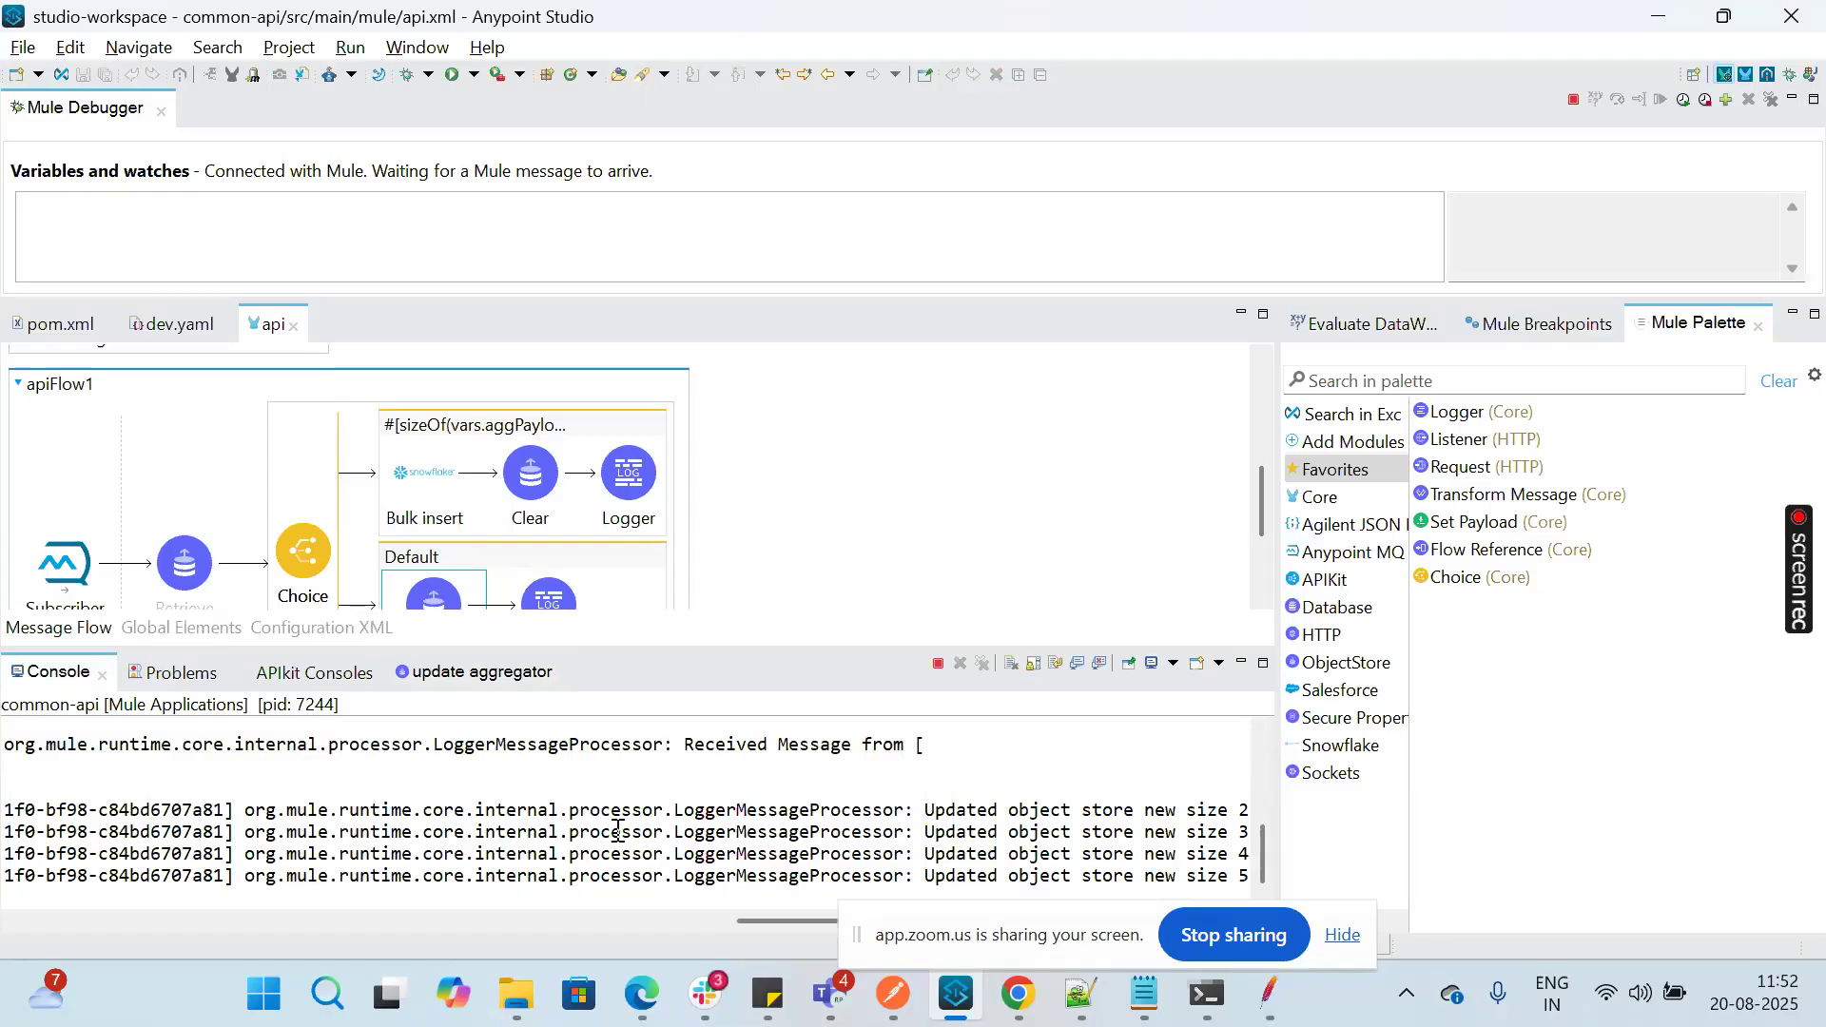
{"action": "scroll", "coordinate": [616, 830], "scroll_direction": "left", "scroll_amount": 20}
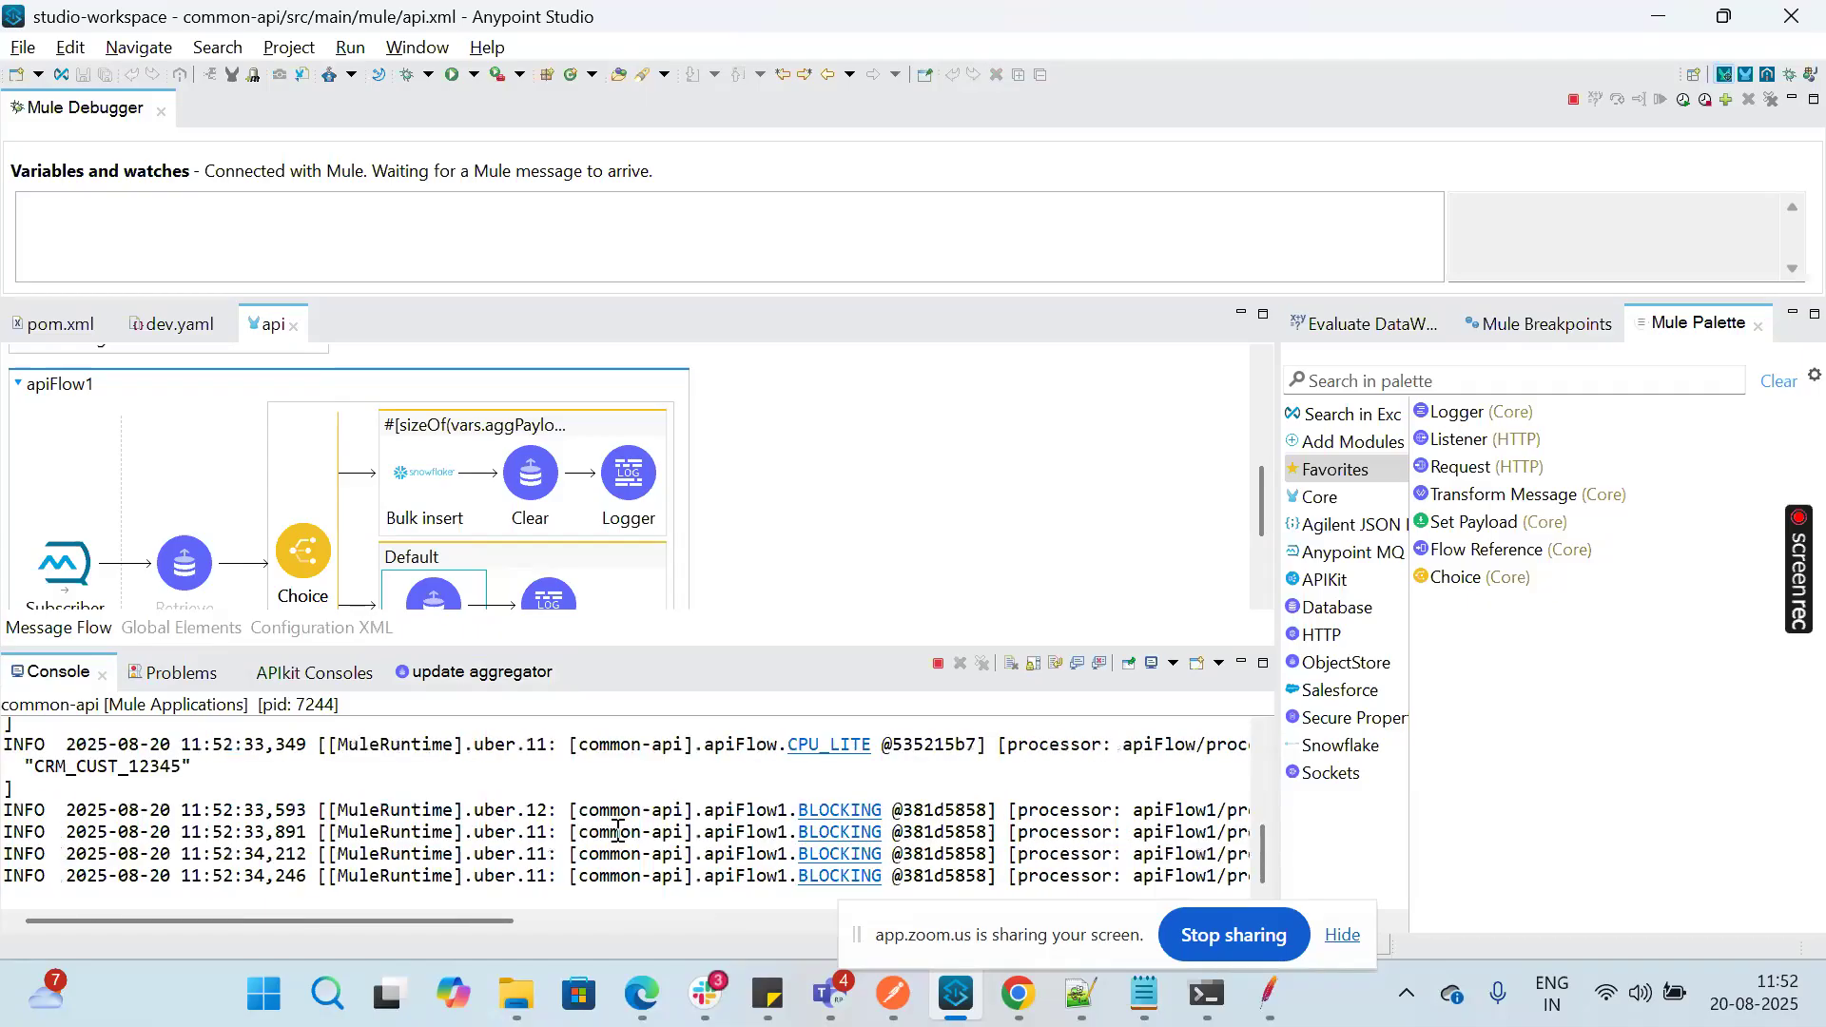
Step: Check the audit-log-inbound-q queue in Anypoint MQ and rerun the count query on AUDIT in Snowflake
{"action": "mouse_move", "coordinate": [638, 1017]}
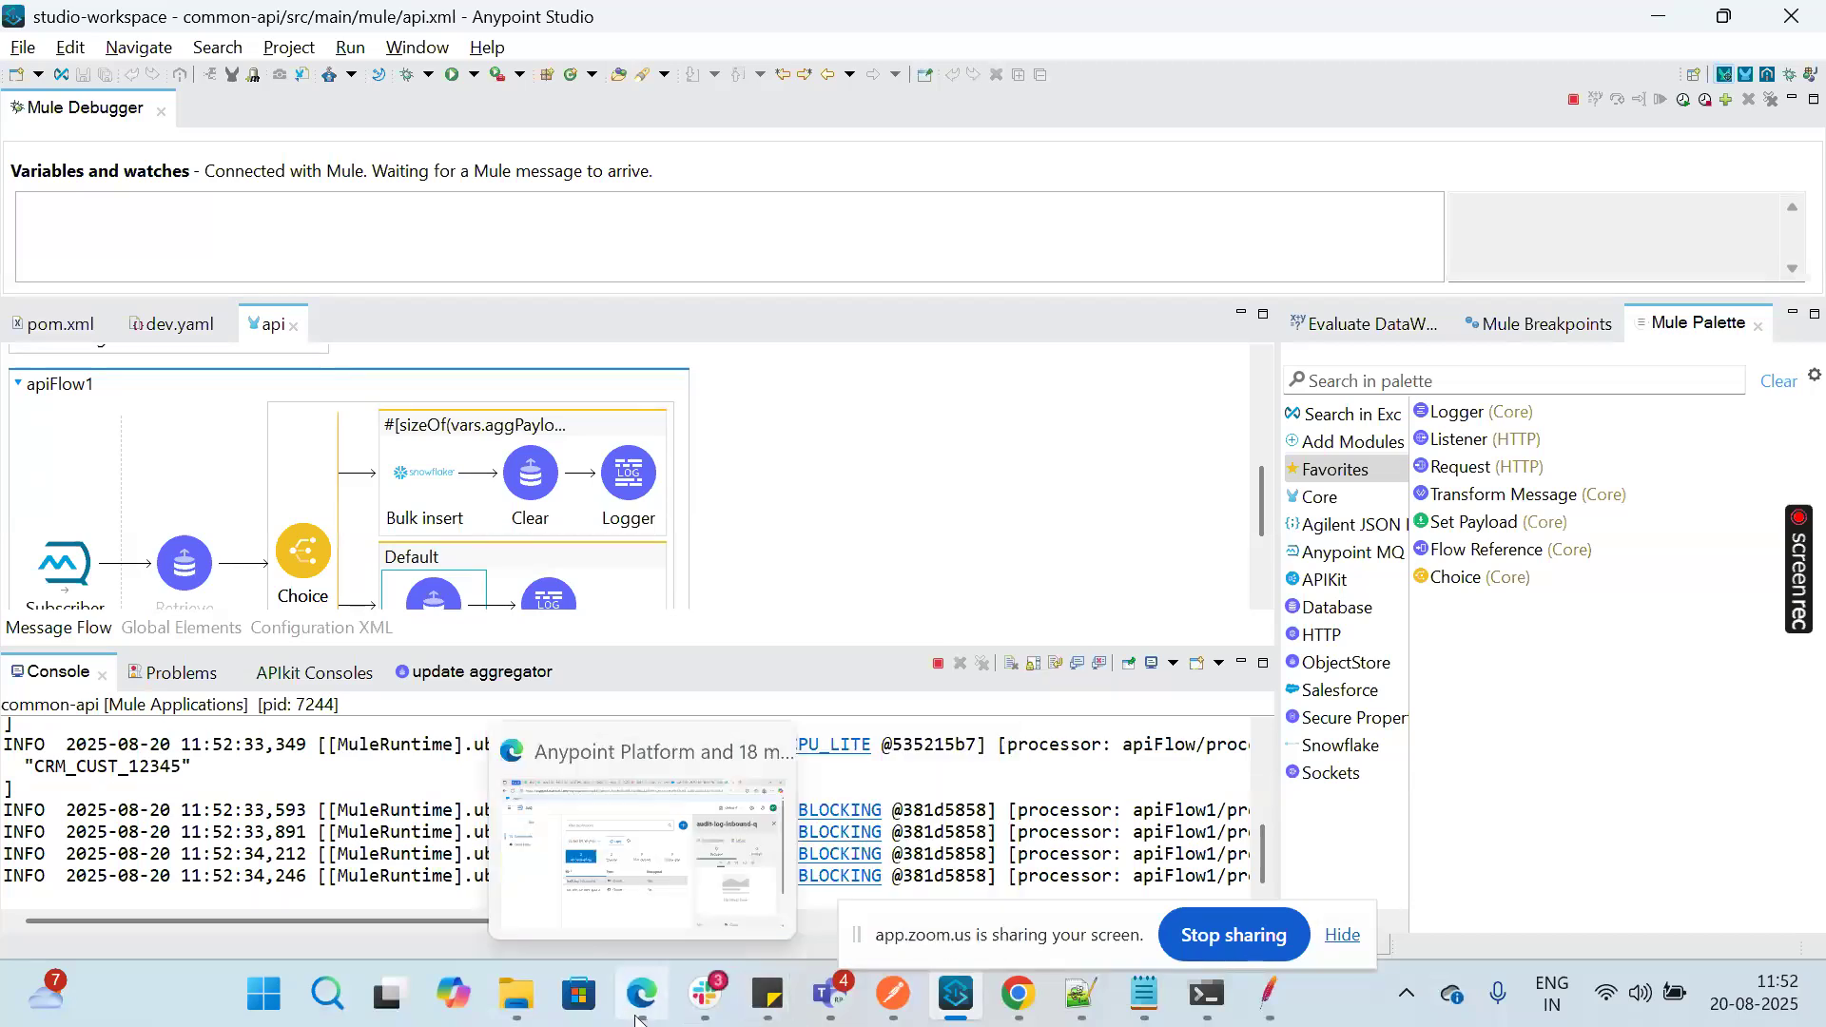
{"action": "left_click", "coordinate": [637, 1018]}
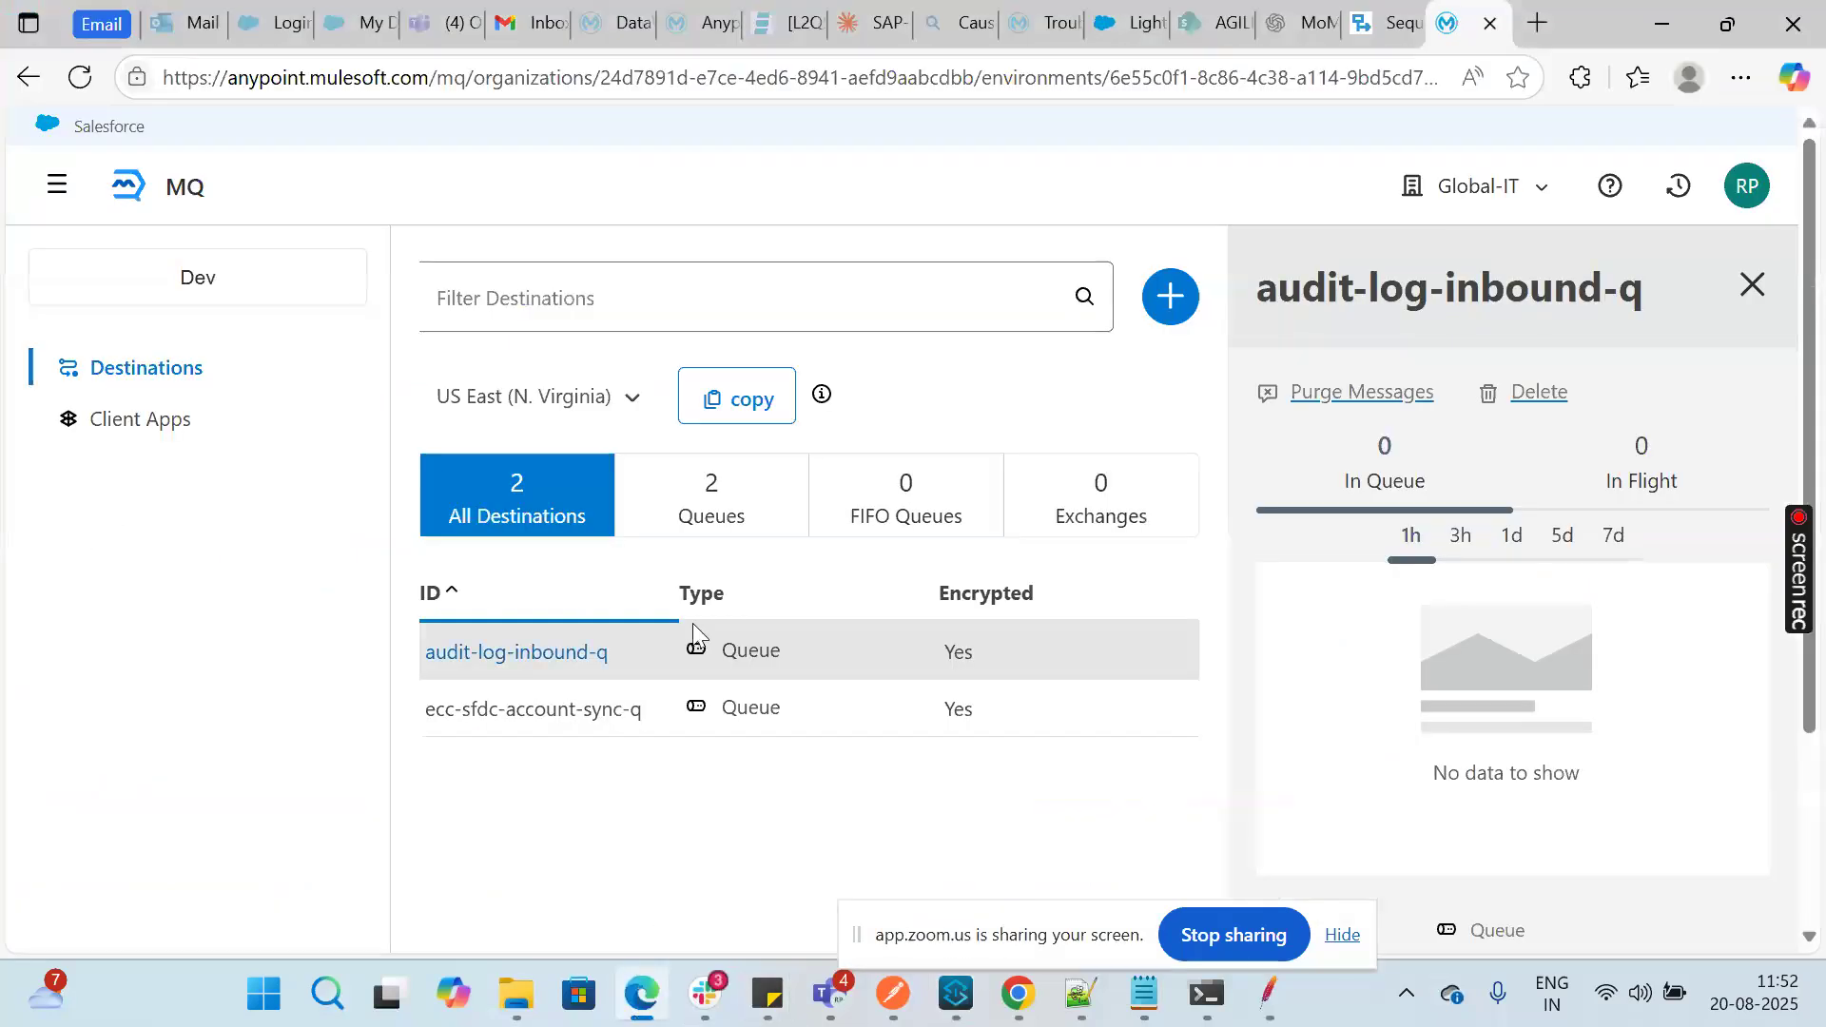
{"action": "left_click", "coordinate": [637, 1008]}
{"action": "mouse_move", "coordinate": [1017, 994]}
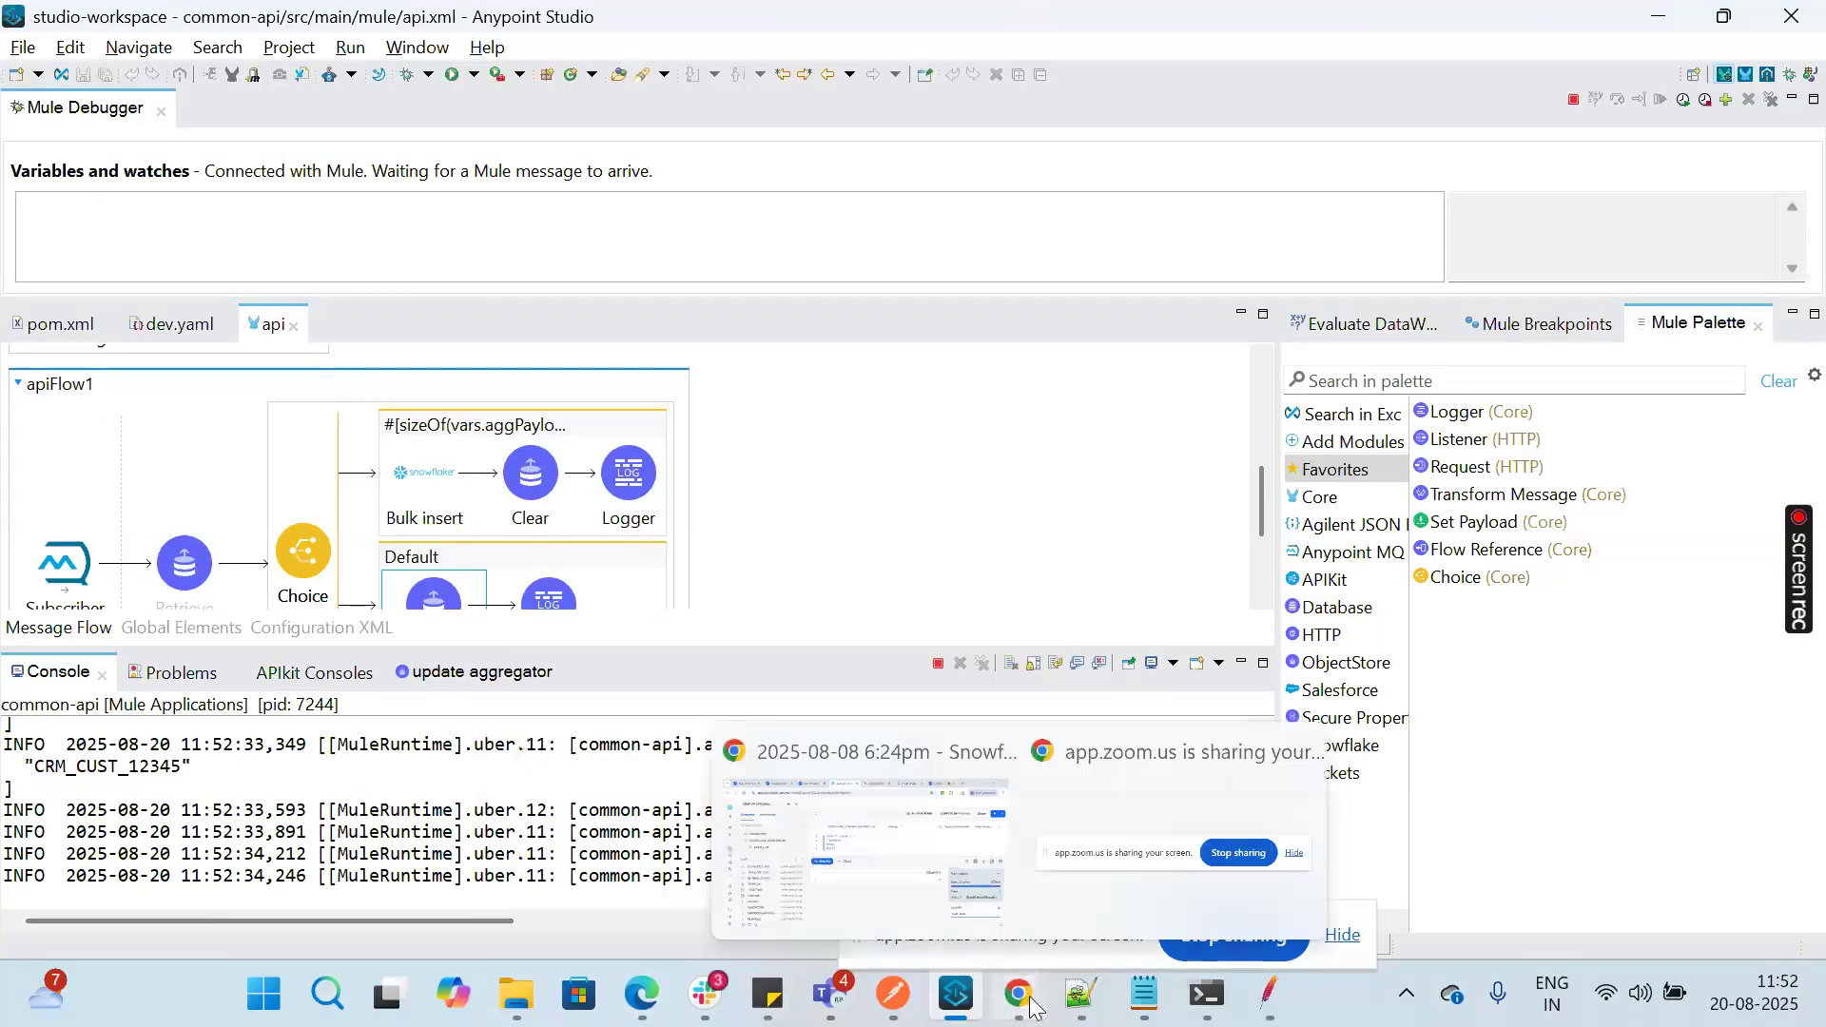
{"action": "left_click", "coordinate": [898, 868]}
{"action": "left_click", "coordinate": [1730, 236]}
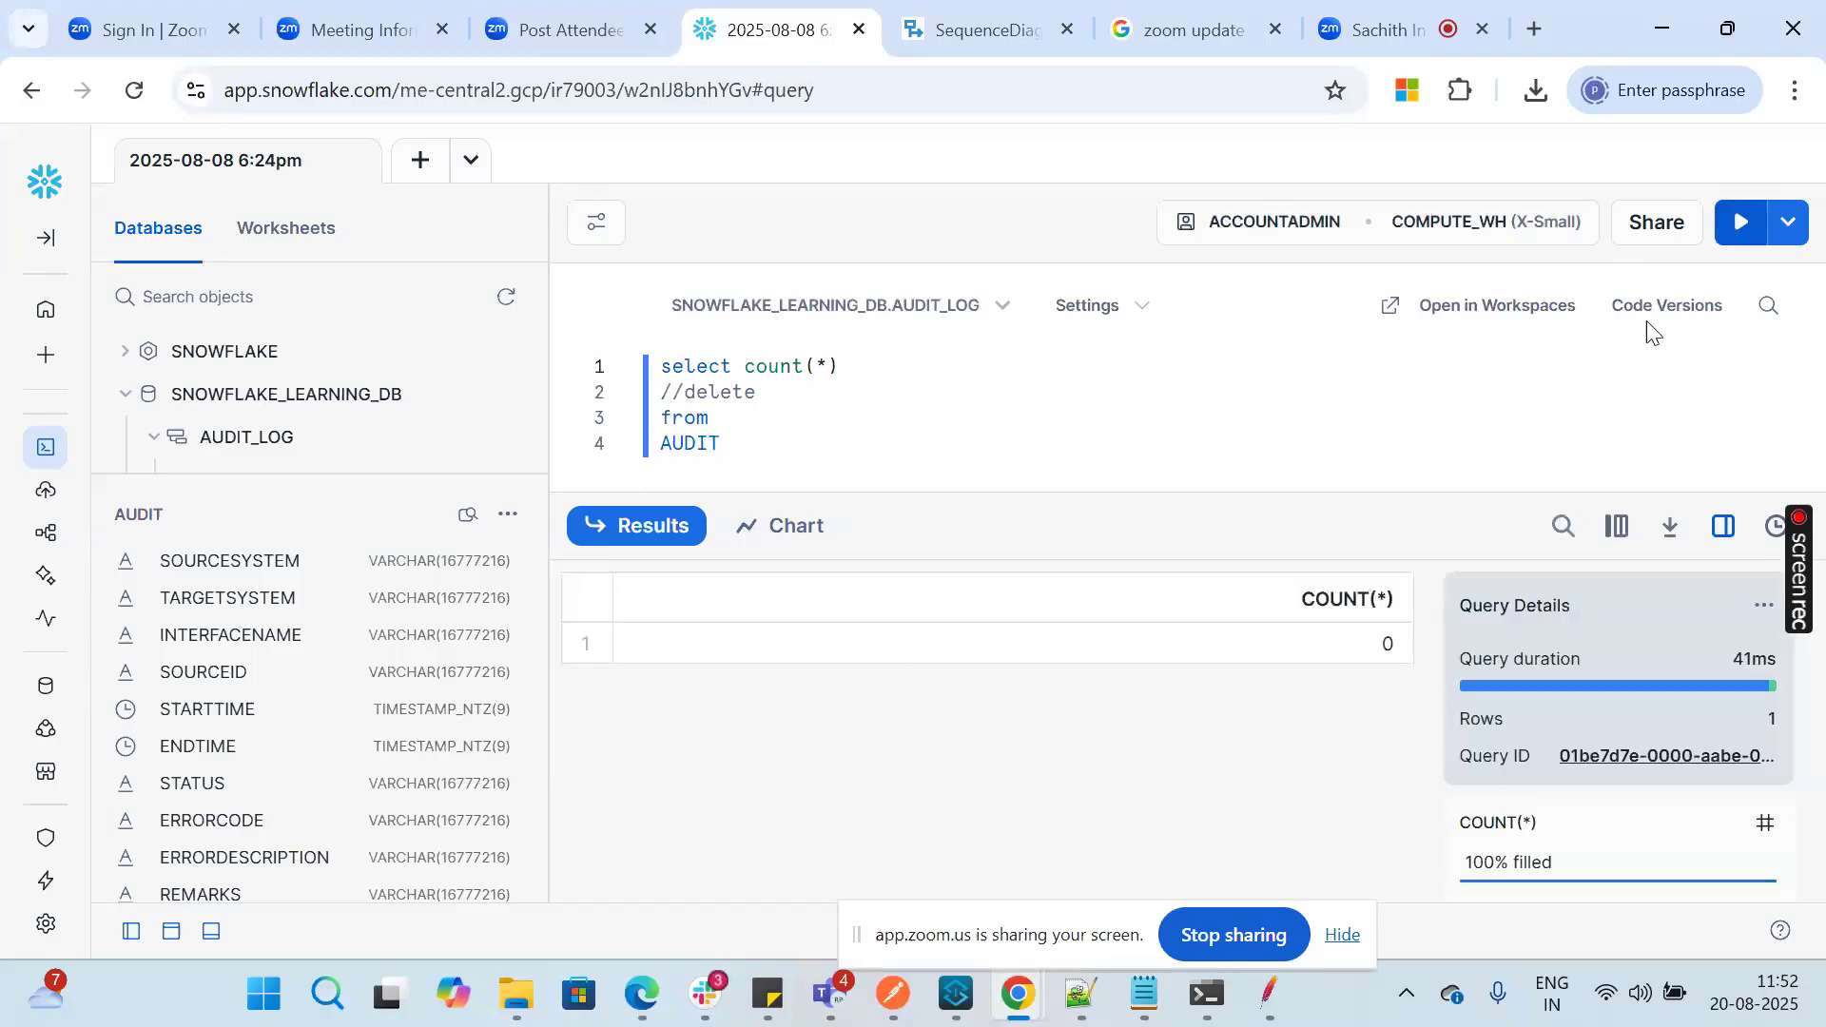
Step: Switch to JMeter and set the Thread Group's loop count to 6
{"action": "left_click", "coordinate": [1258, 1016]}
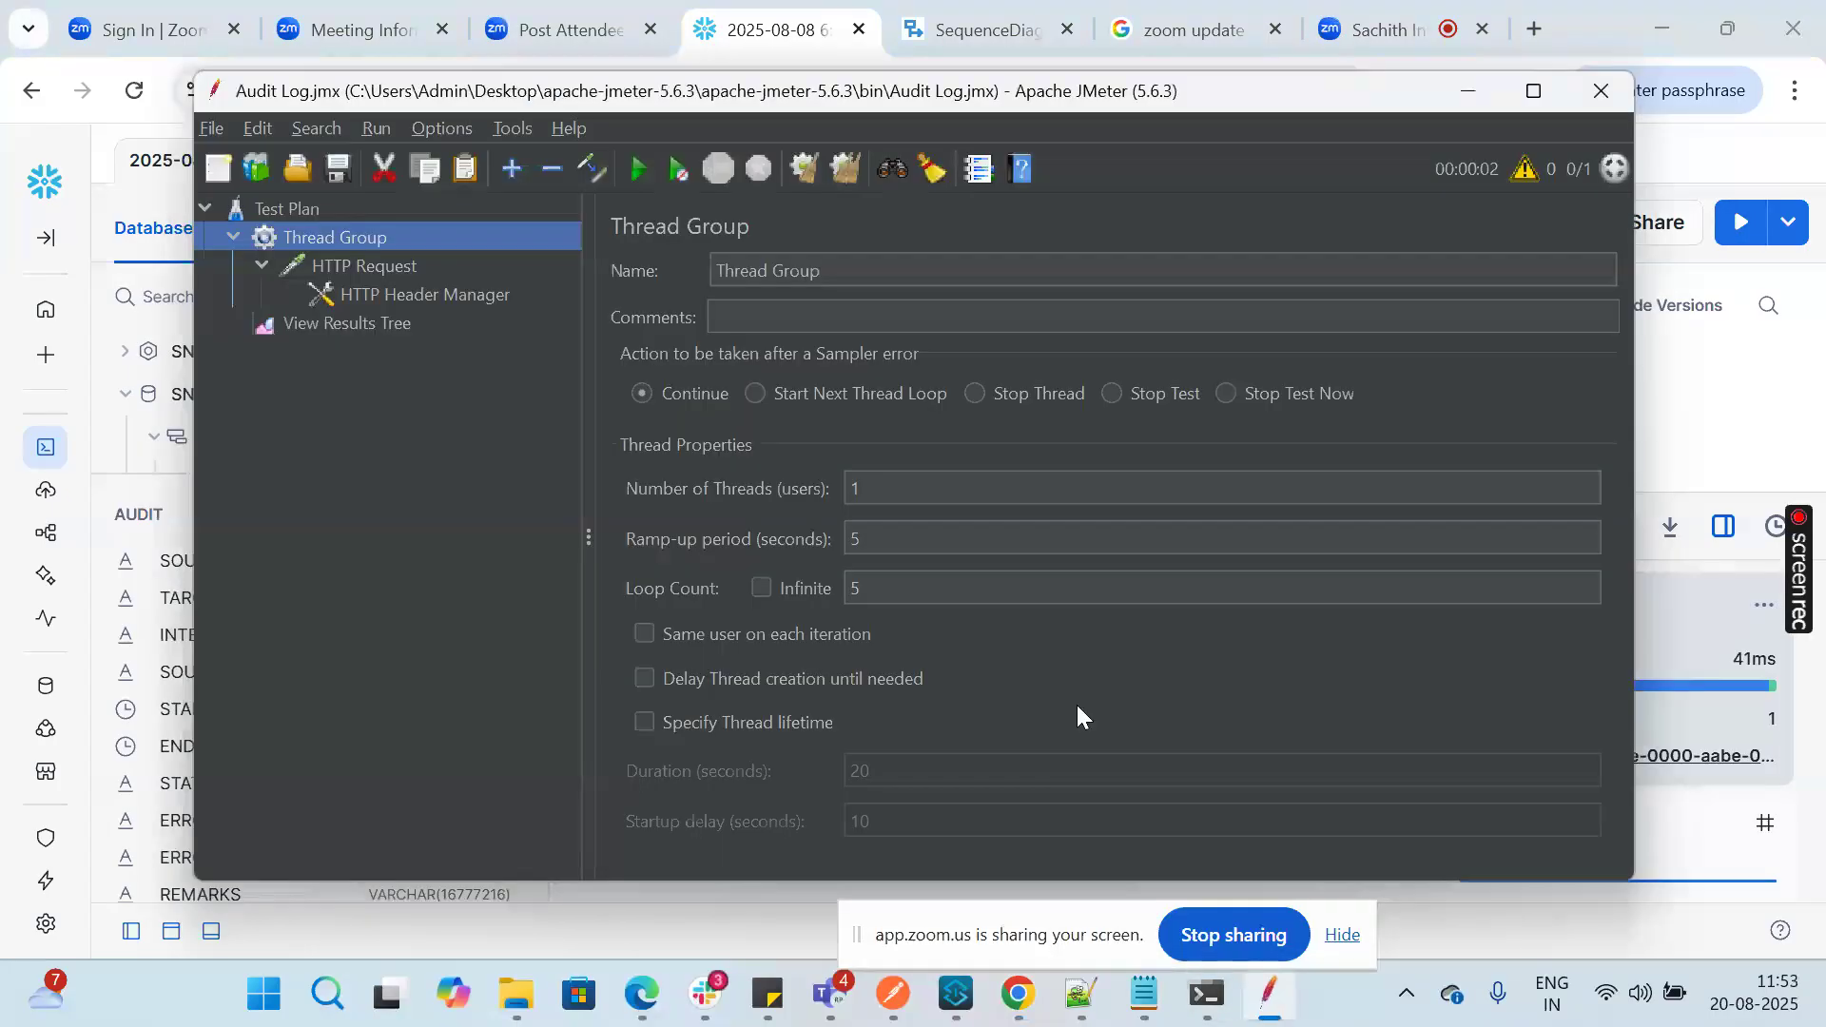
{"action": "left_click", "coordinate": [911, 589]}
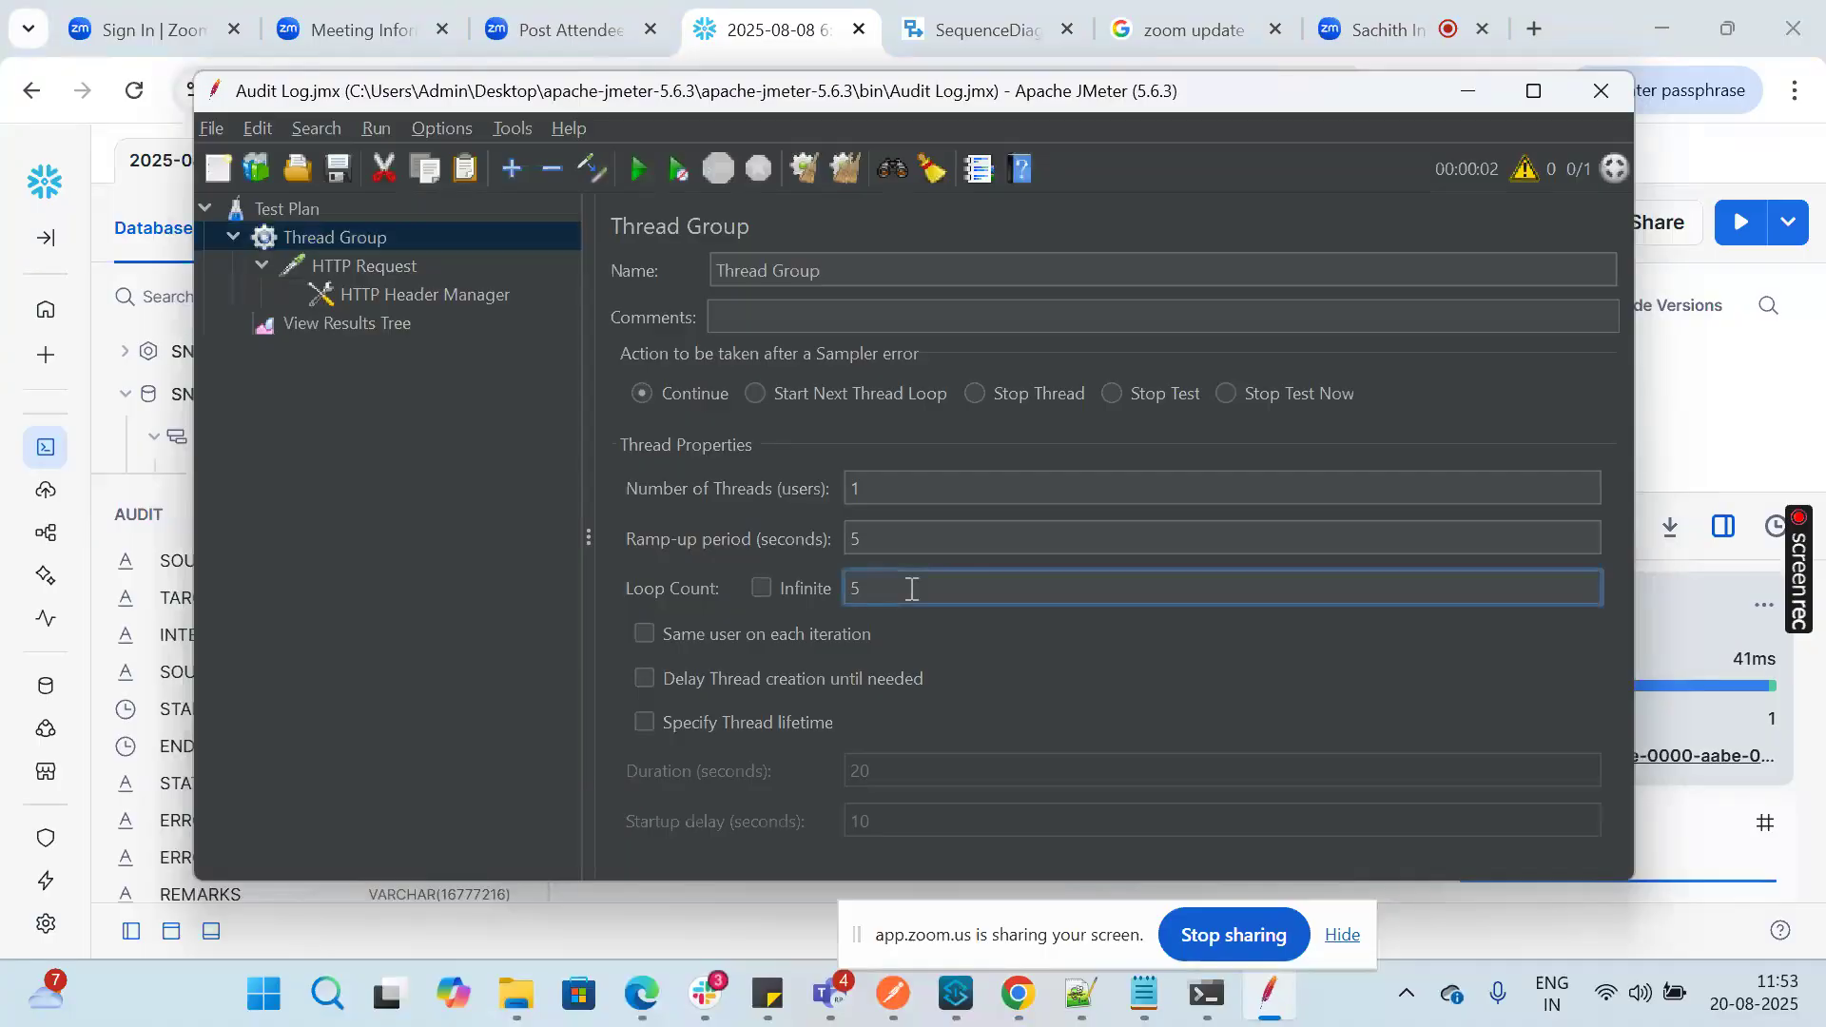
{"action": "key", "text": "BackSpace"}
{"action": "type", "text": "6"}
Step: In Anypoint Studio, set the Choice router's When expression in apiFlow1 to sizeOf(vars.aggPayload) >= 4
{"action": "left_click", "coordinate": [956, 994]}
{"action": "left_click", "coordinate": [487, 433]}
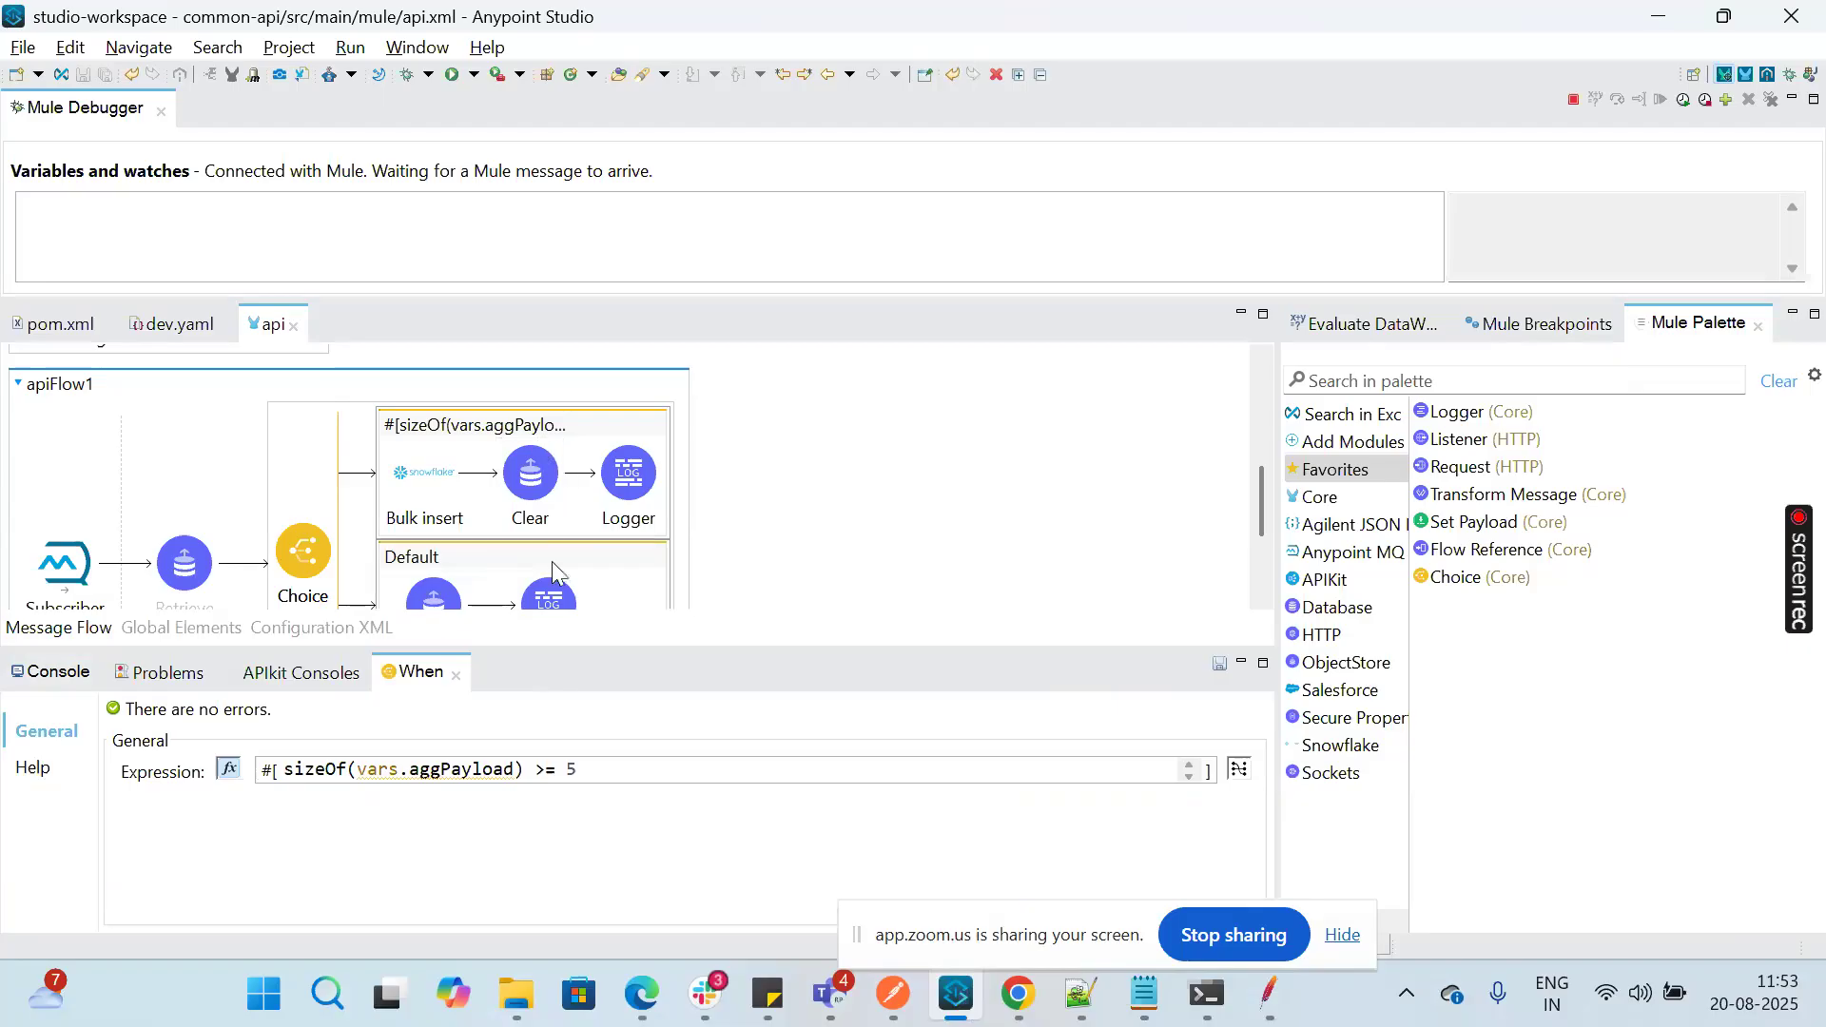
{"action": "left_click", "coordinate": [603, 770]}
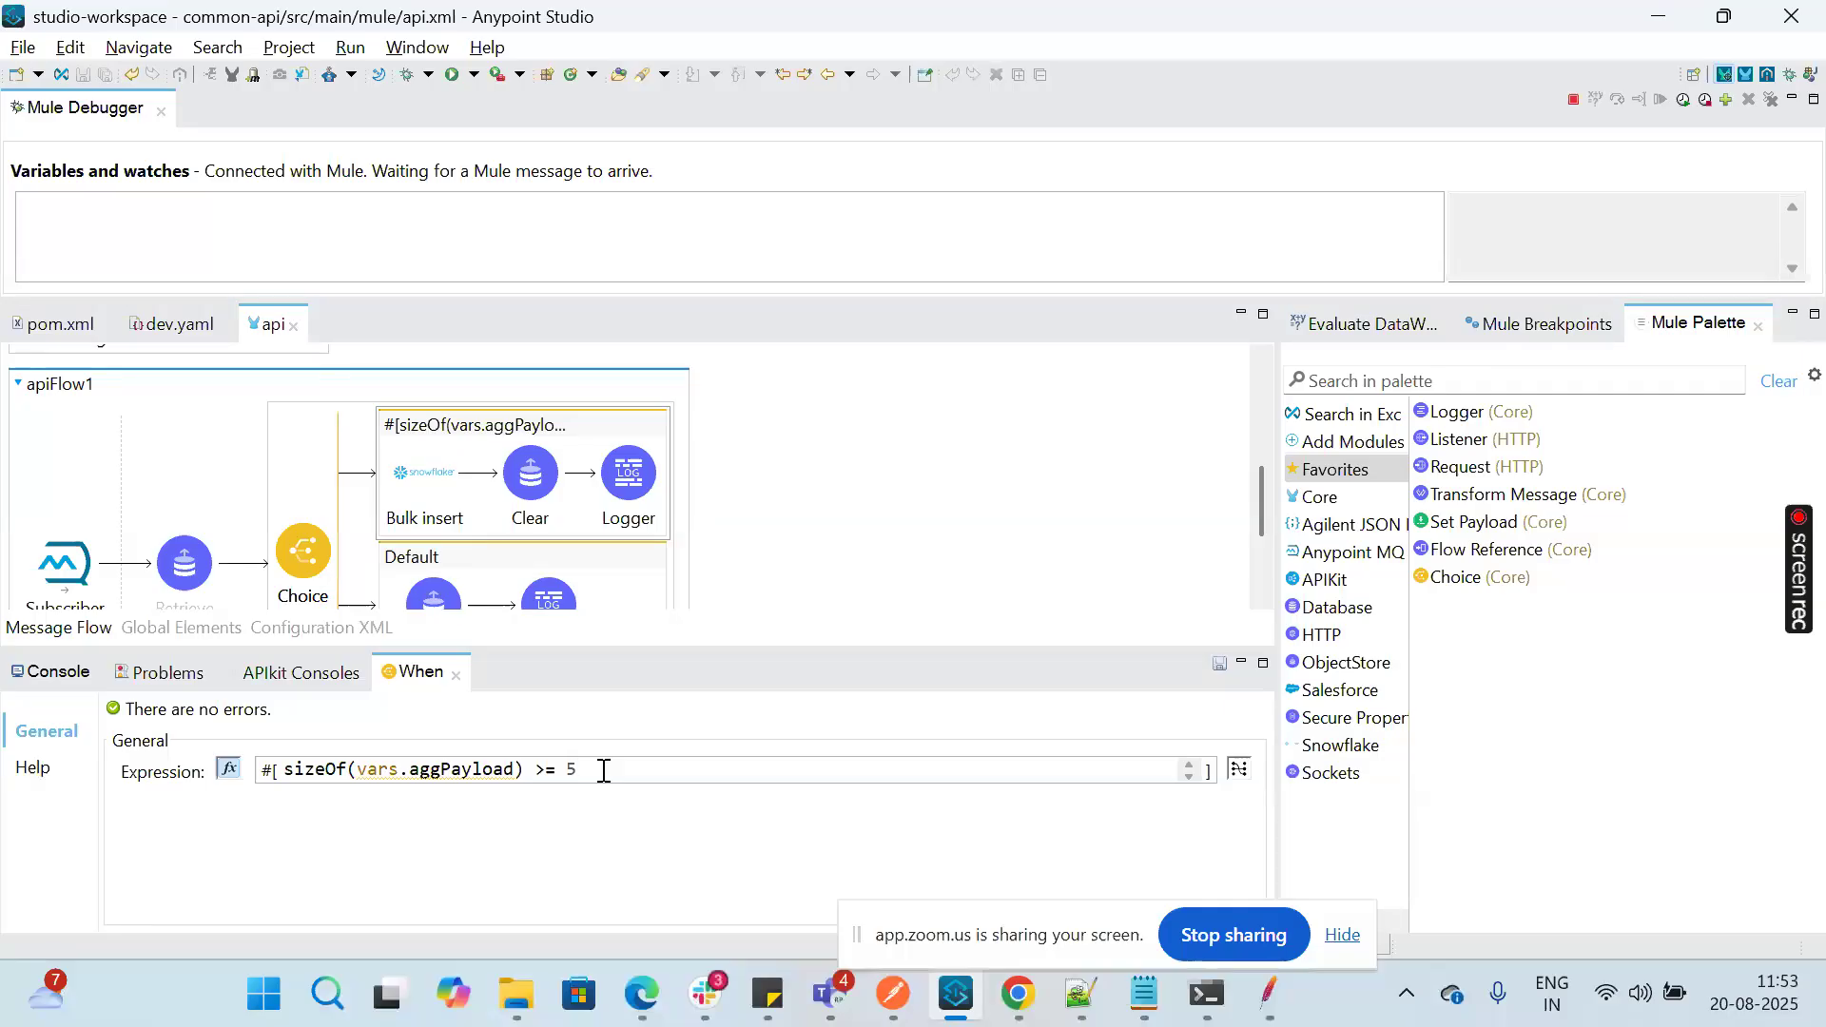
{"action": "key", "text": "BackSpace"}
{"action": "type", "text": "4"}
Step: Terminate the running common-api application from its console and save the api flow
{"action": "left_click", "coordinate": [23, 677]}
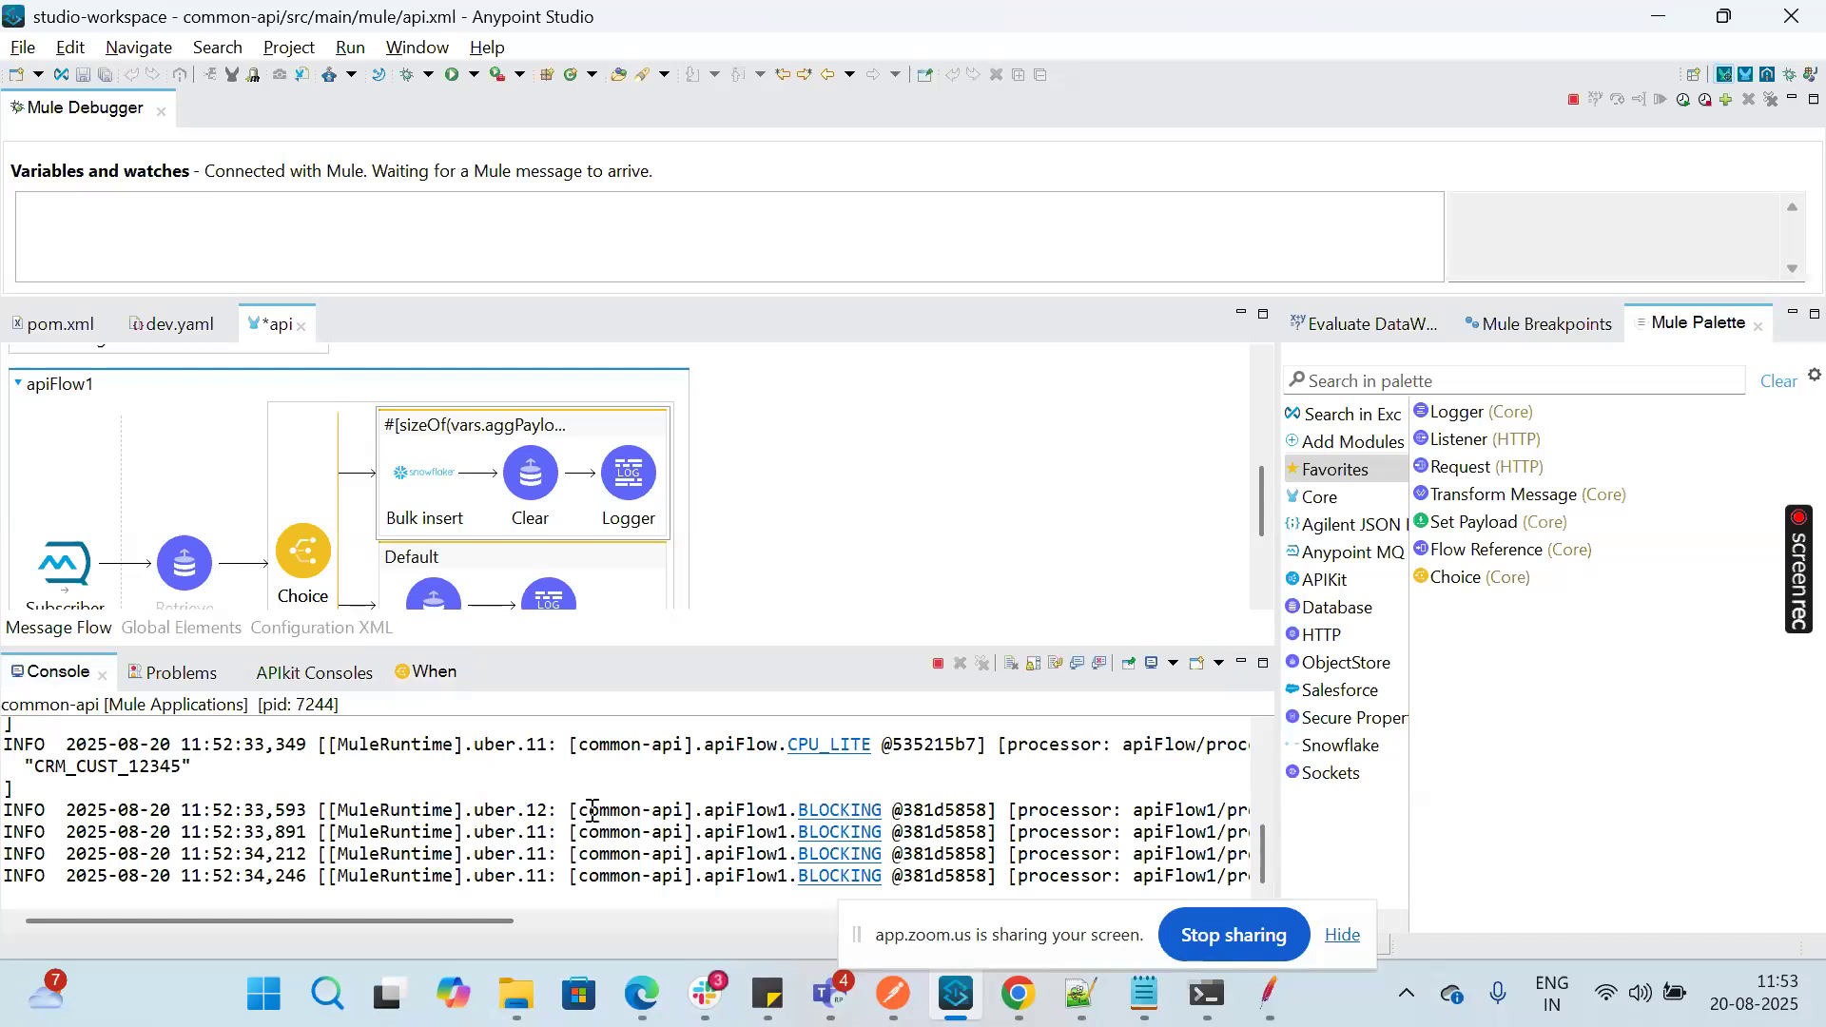
{"action": "left_click", "coordinate": [939, 664]}
{"action": "left_click", "coordinate": [905, 477]}
{"action": "key", "text": "ctrl+s"}
Step: Launch the common-api project in debug mode from the flow canvas once the old run has stopped
{"action": "right_click", "coordinate": [904, 480]}
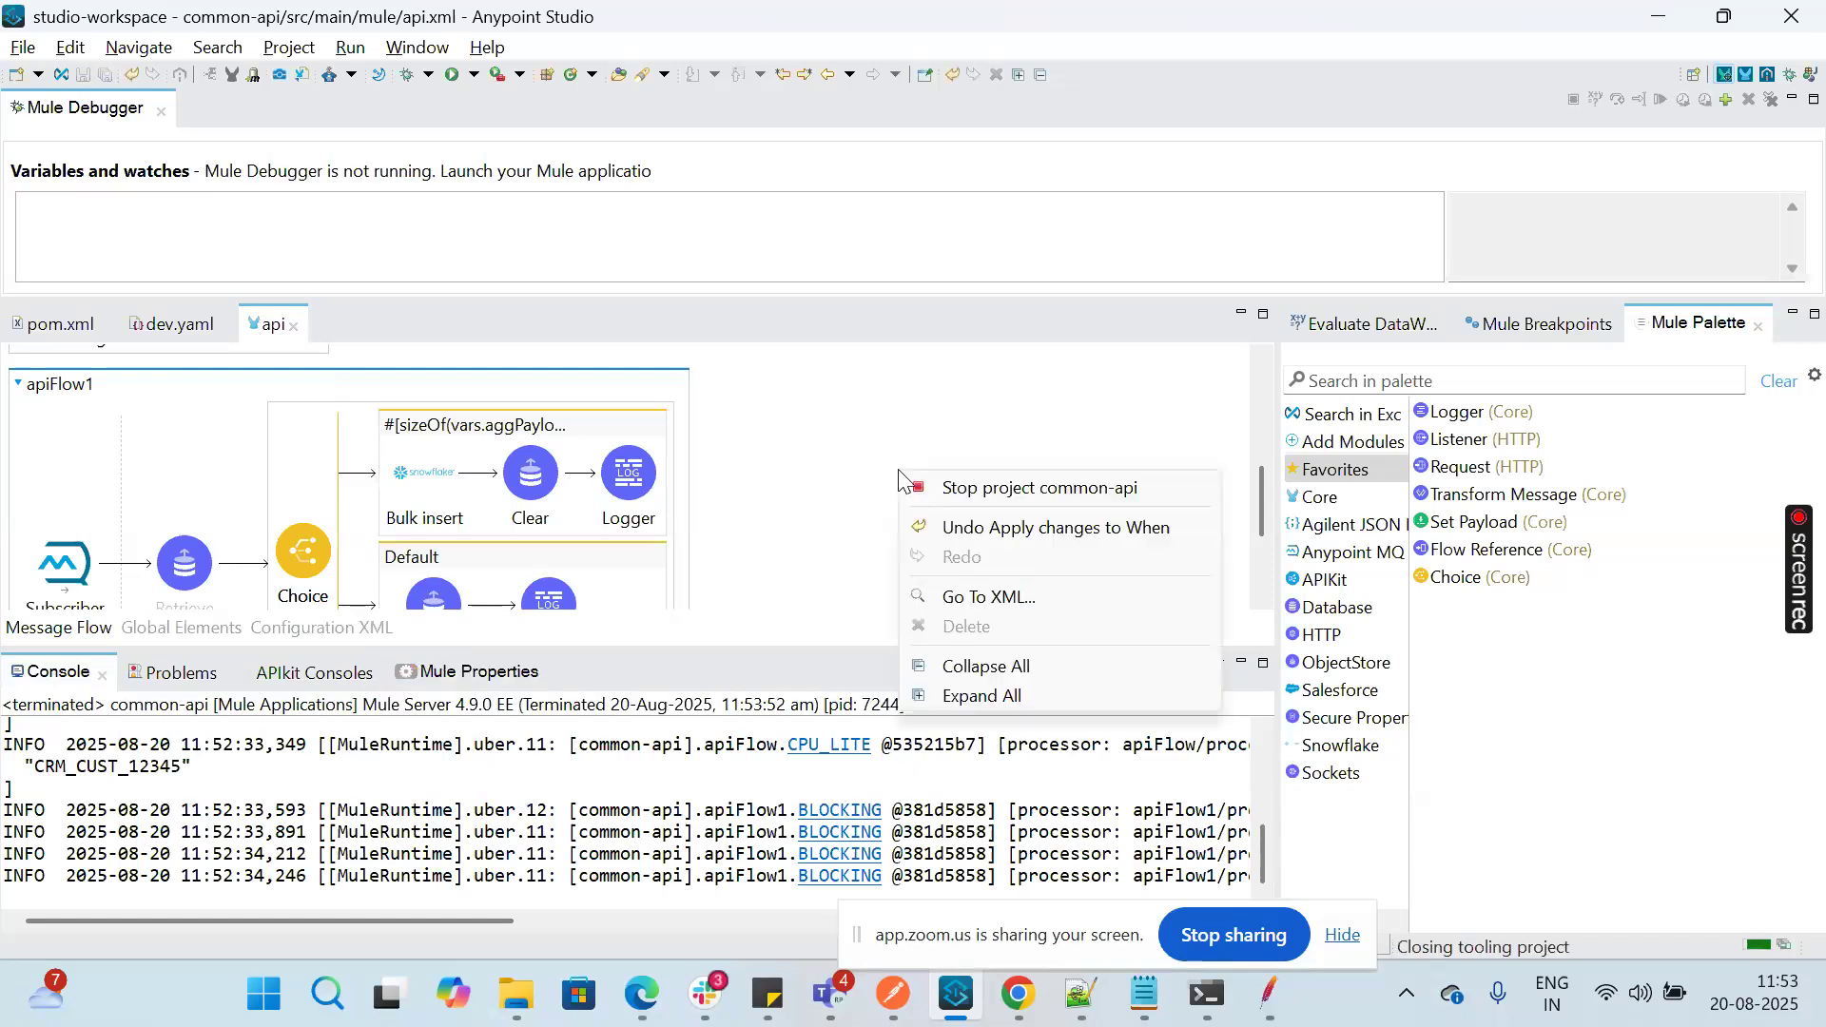
{"action": "right_click", "coordinate": [758, 485]}
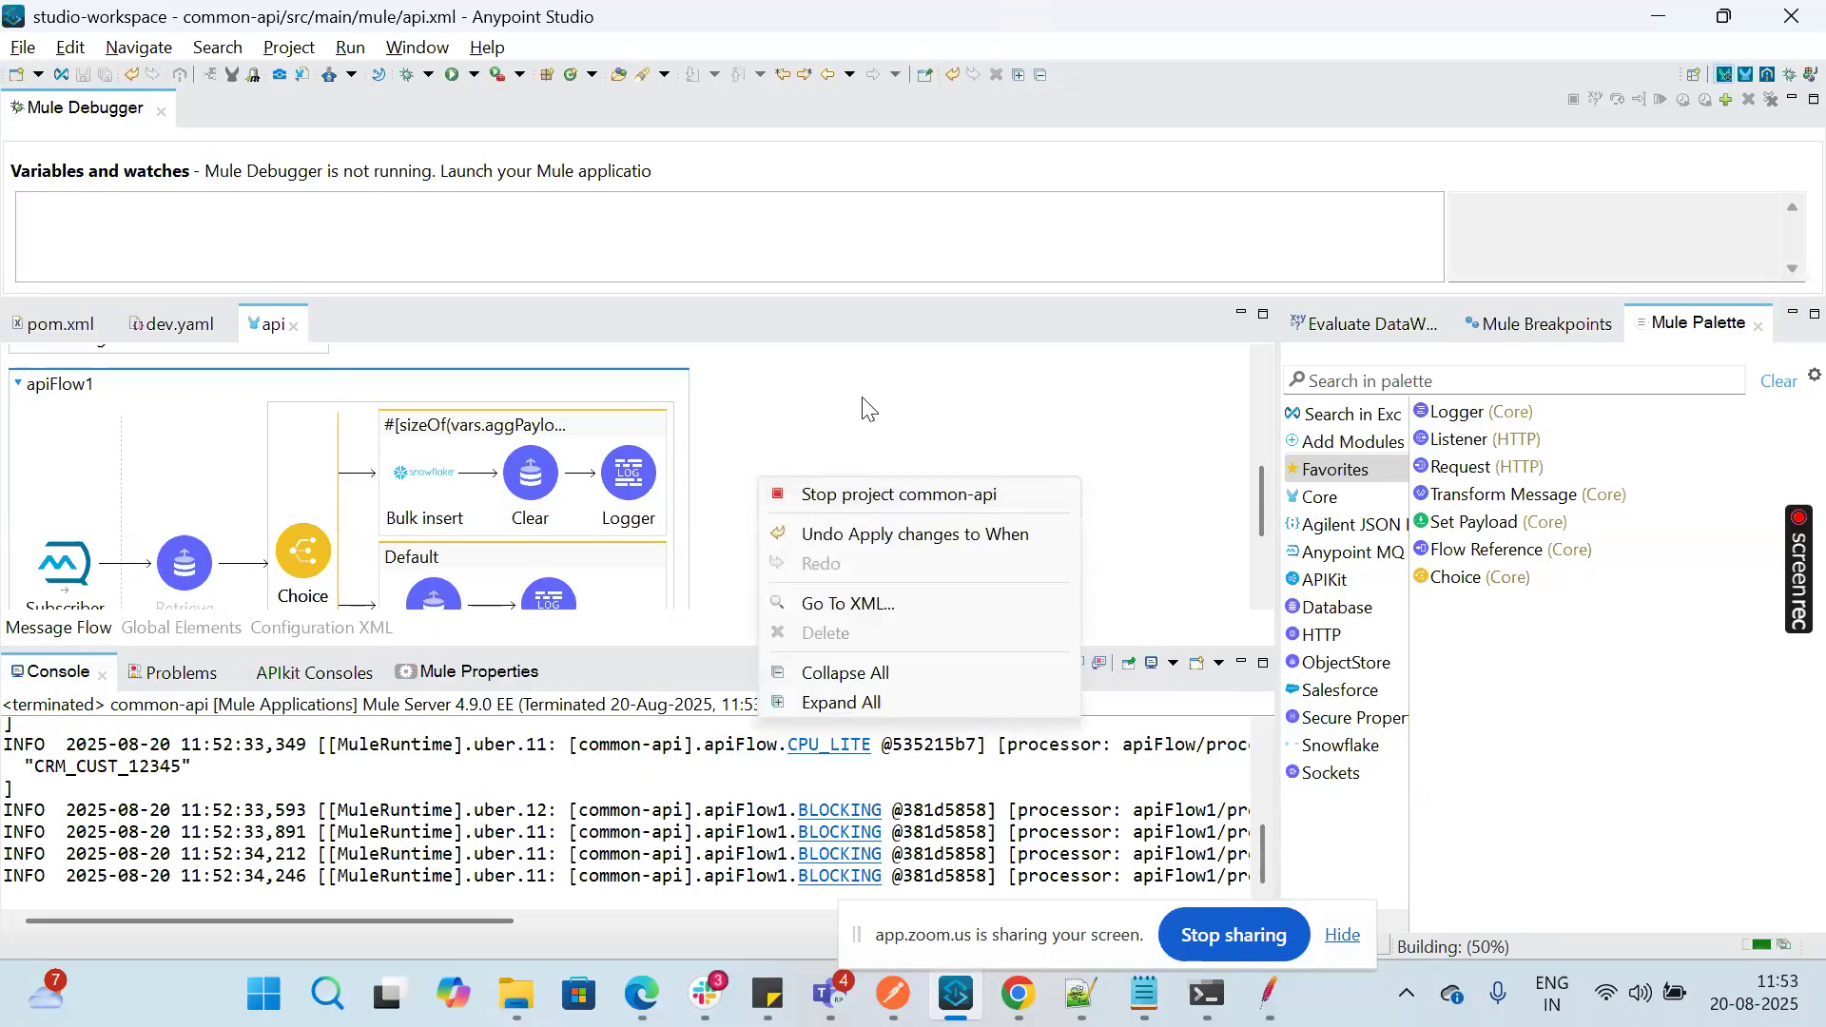
{"action": "left_click", "coordinate": [868, 410]}
{"action": "right_click", "coordinate": [867, 411]}
{"action": "left_click", "coordinate": [806, 458]}
{"action": "right_click", "coordinate": [807, 459]}
{"action": "left_click", "coordinate": [788, 462]}
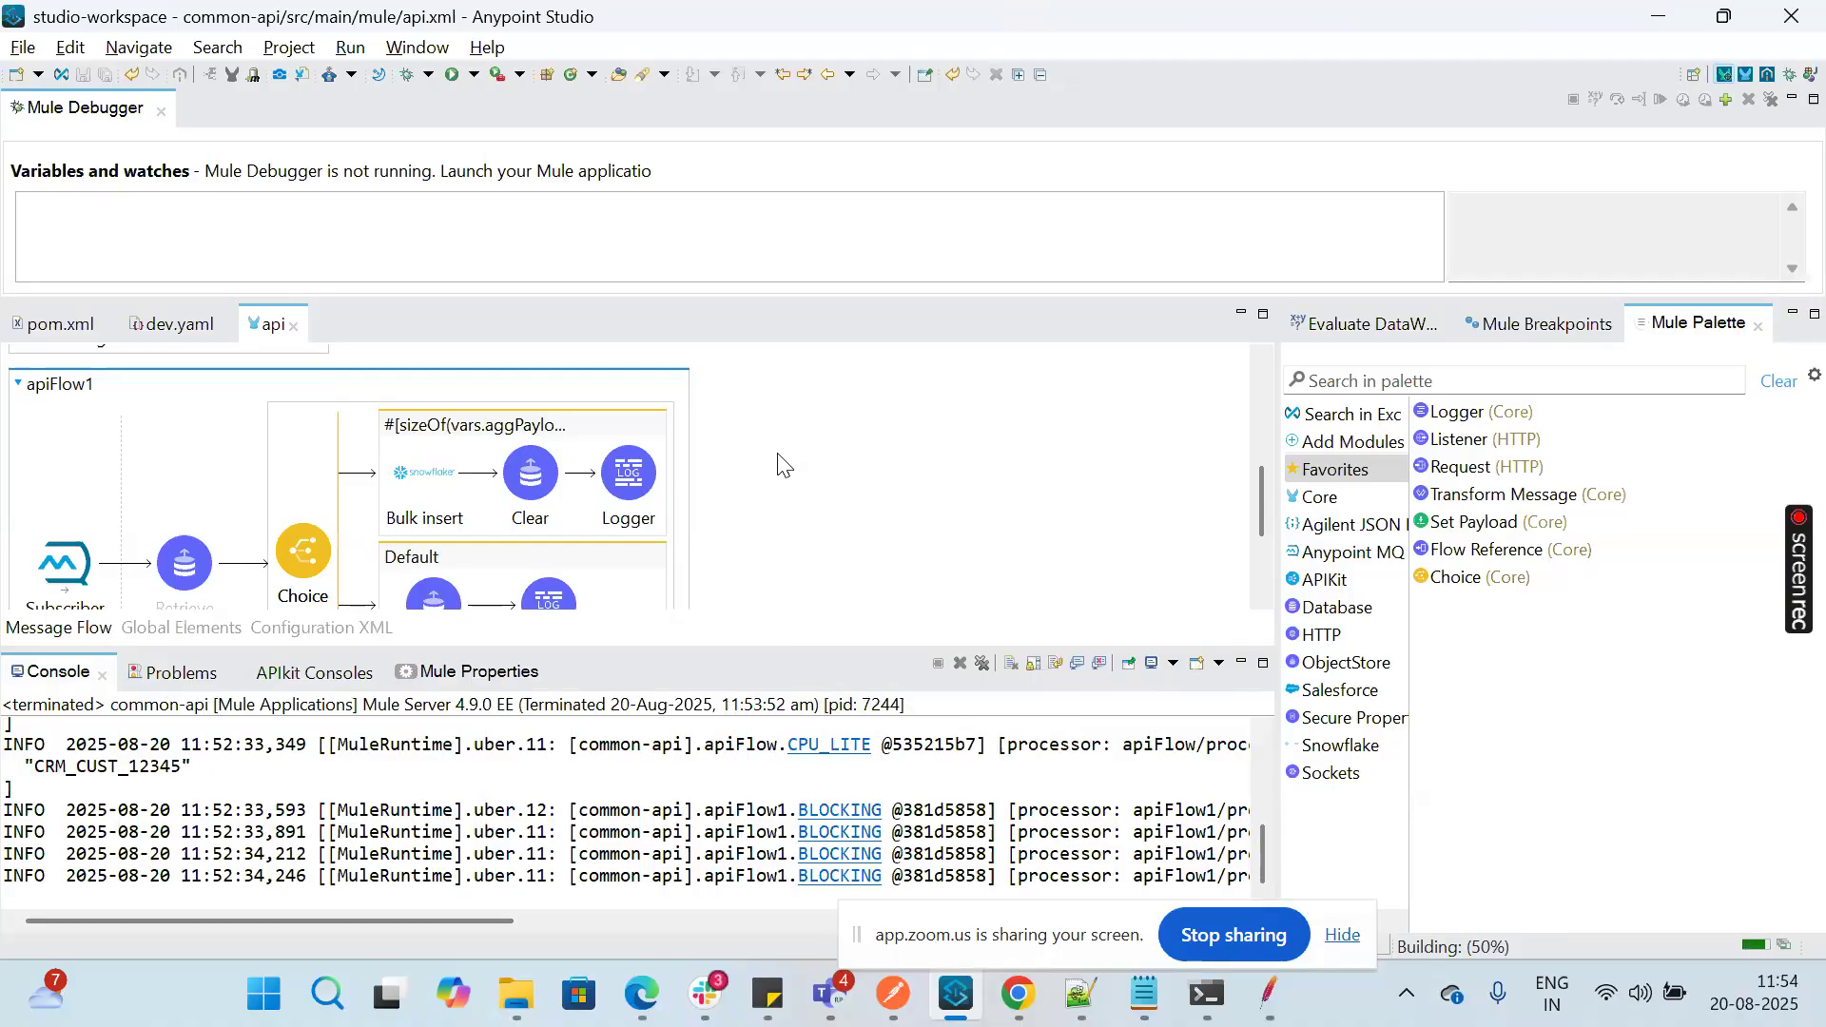
{"action": "right_click", "coordinate": [908, 506]}
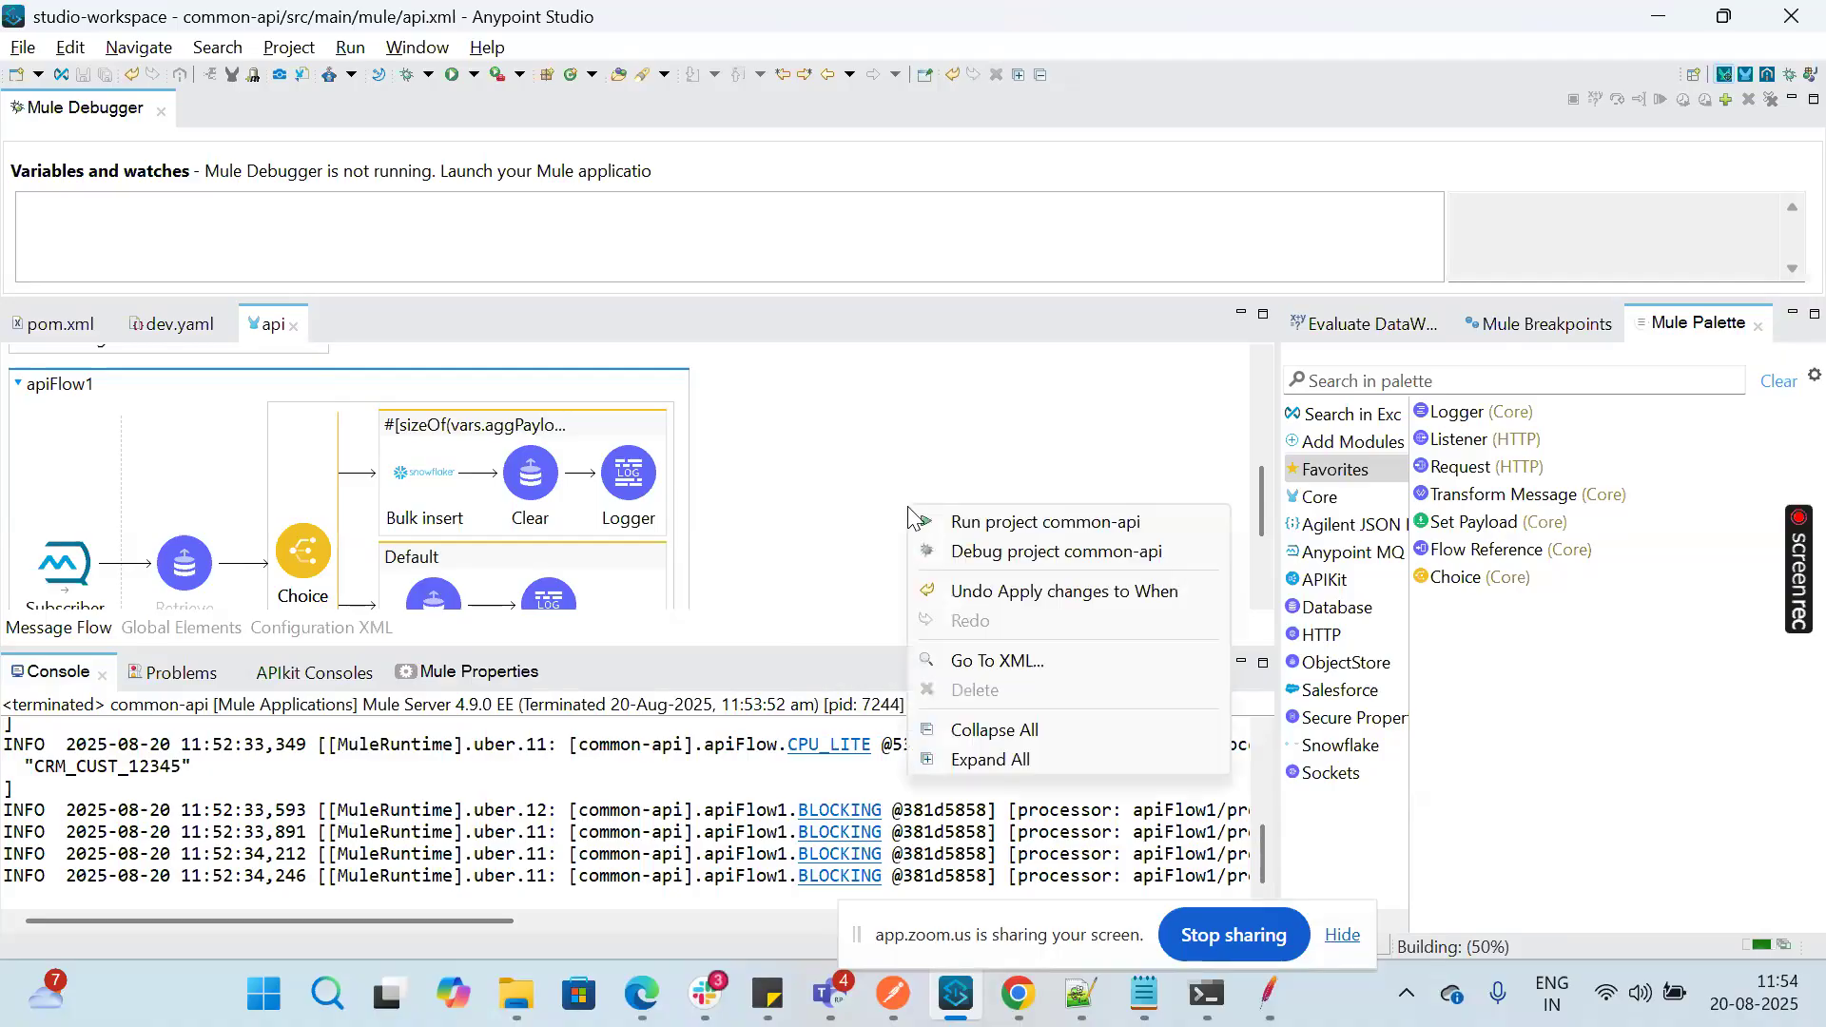
{"action": "left_click", "coordinate": [951, 552]}
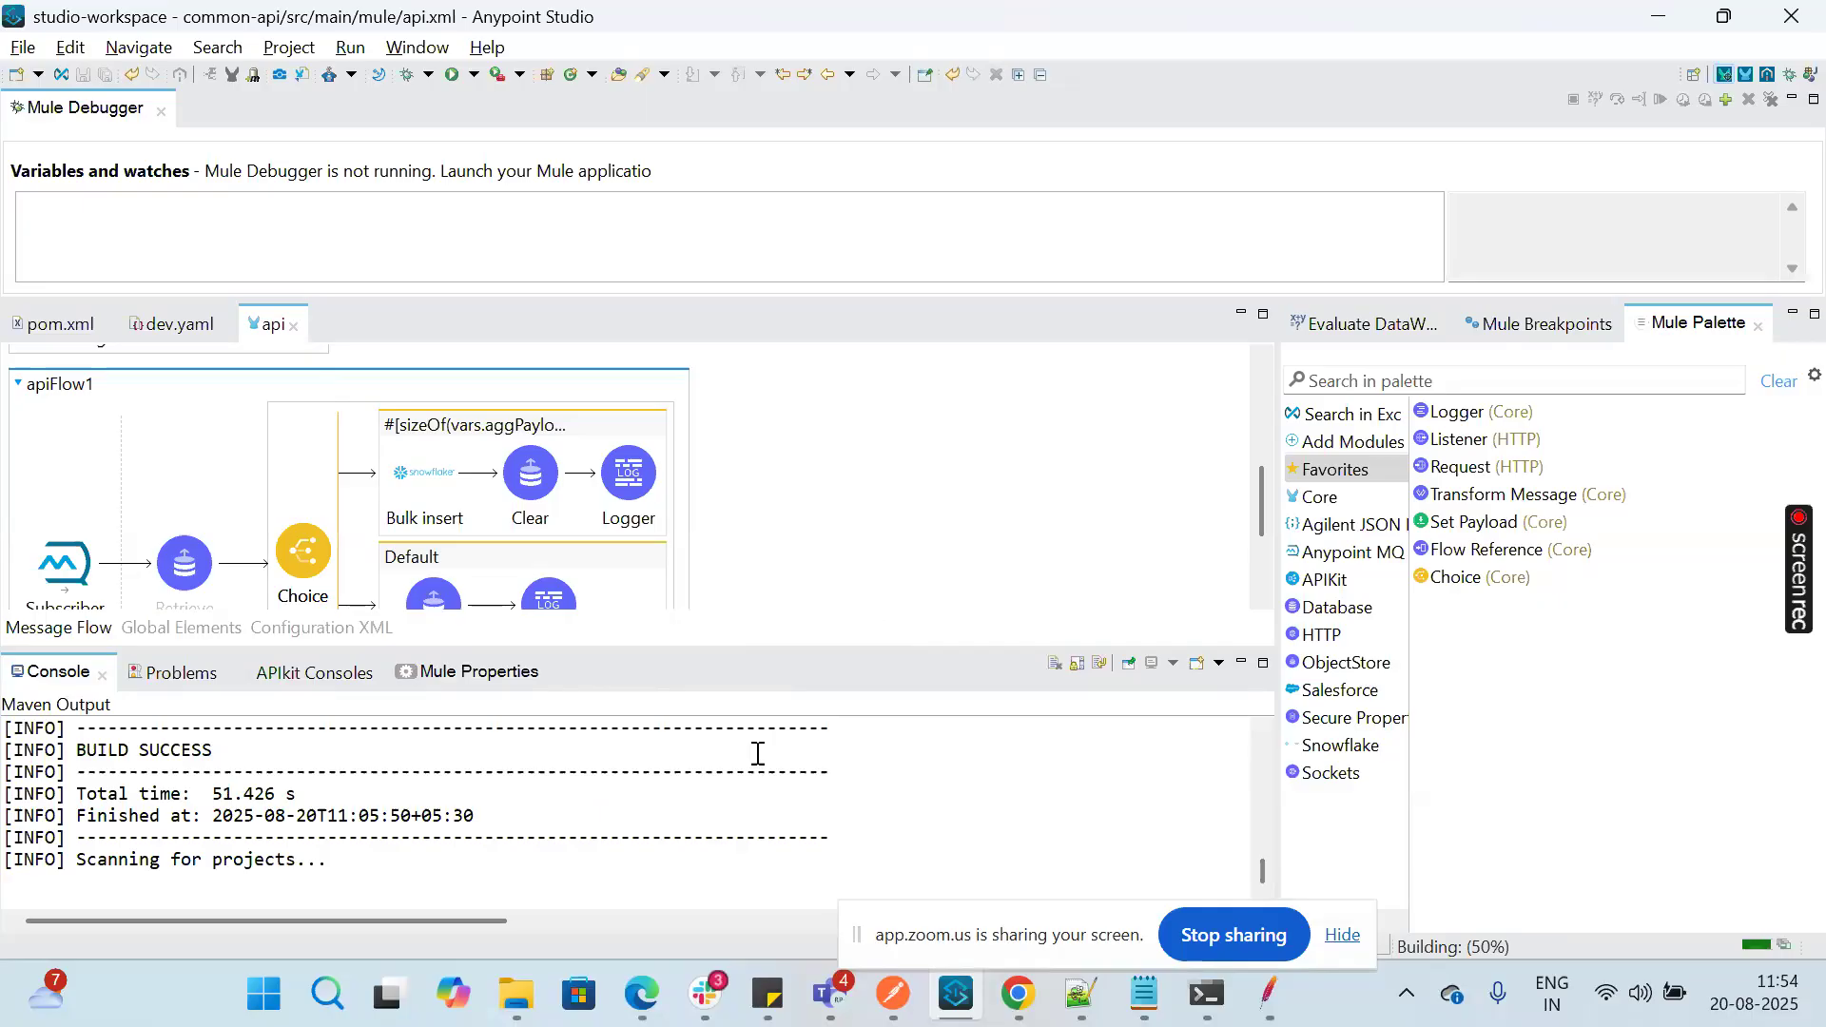
{"action": "left_click", "coordinate": [963, 1016]}
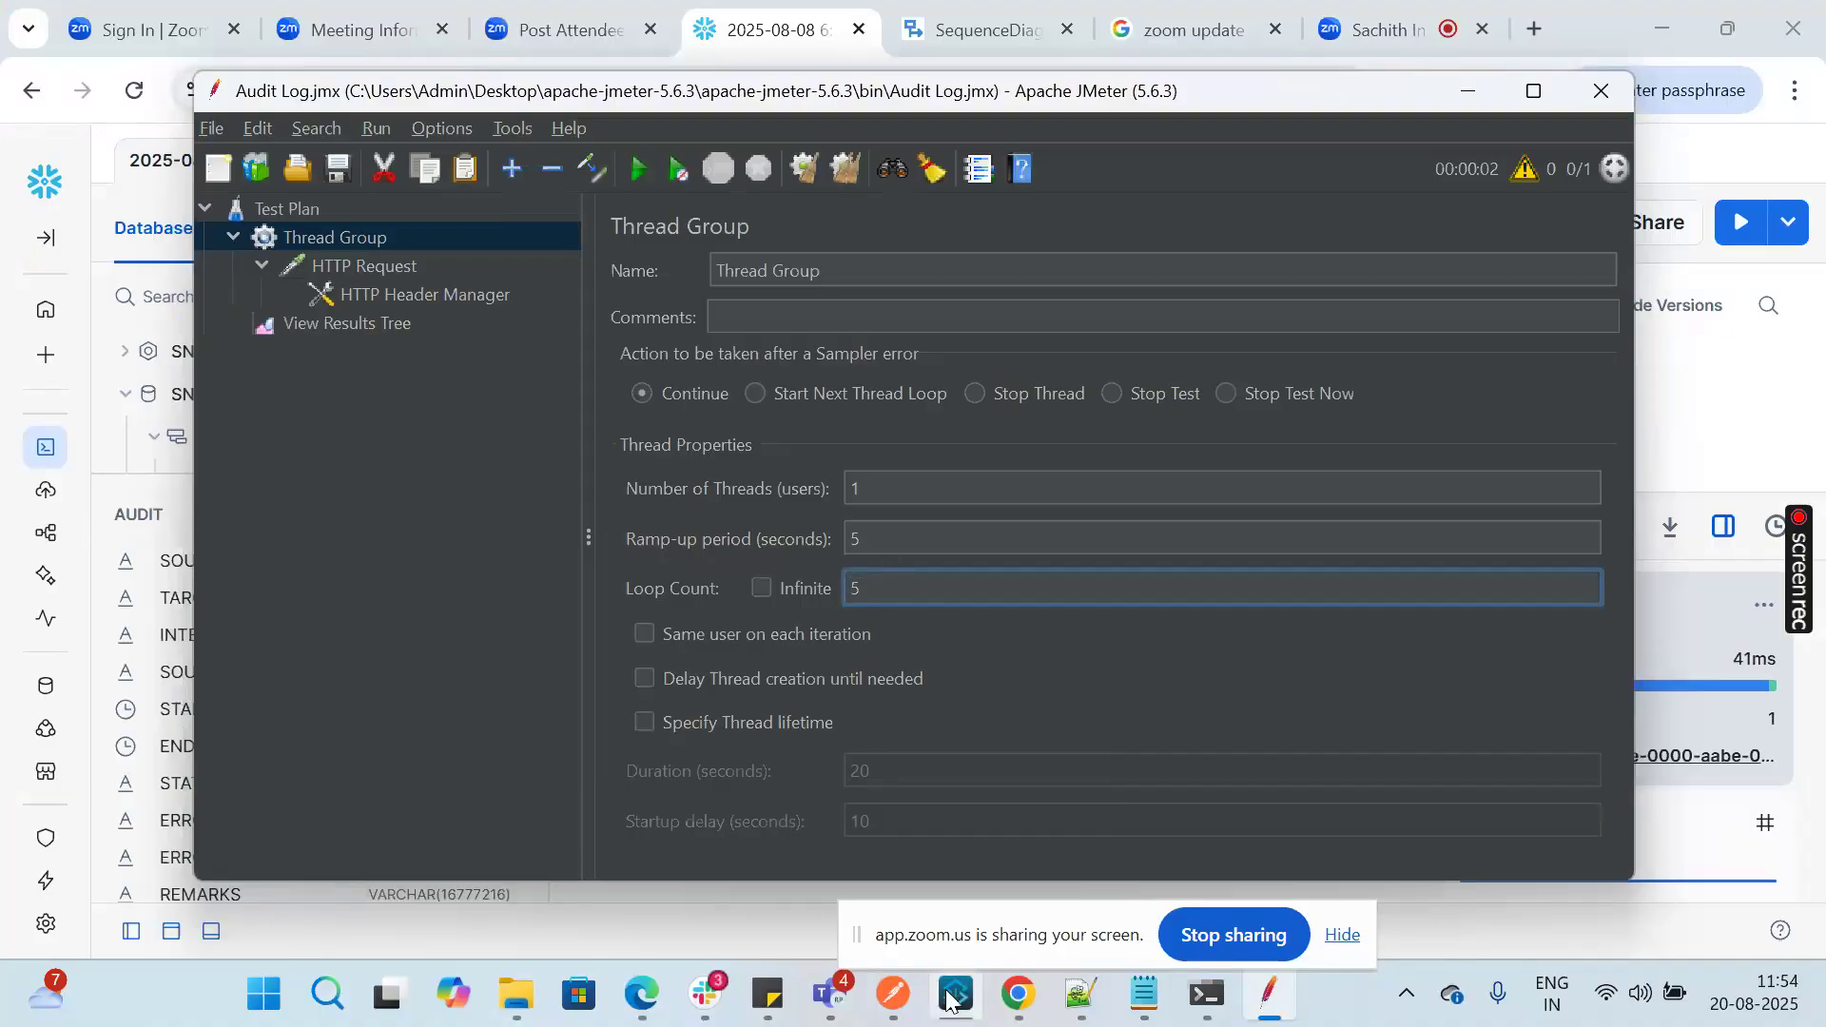
{"action": "mouse_move", "coordinate": [948, 1003]}
{"action": "left_click", "coordinate": [951, 1010]}
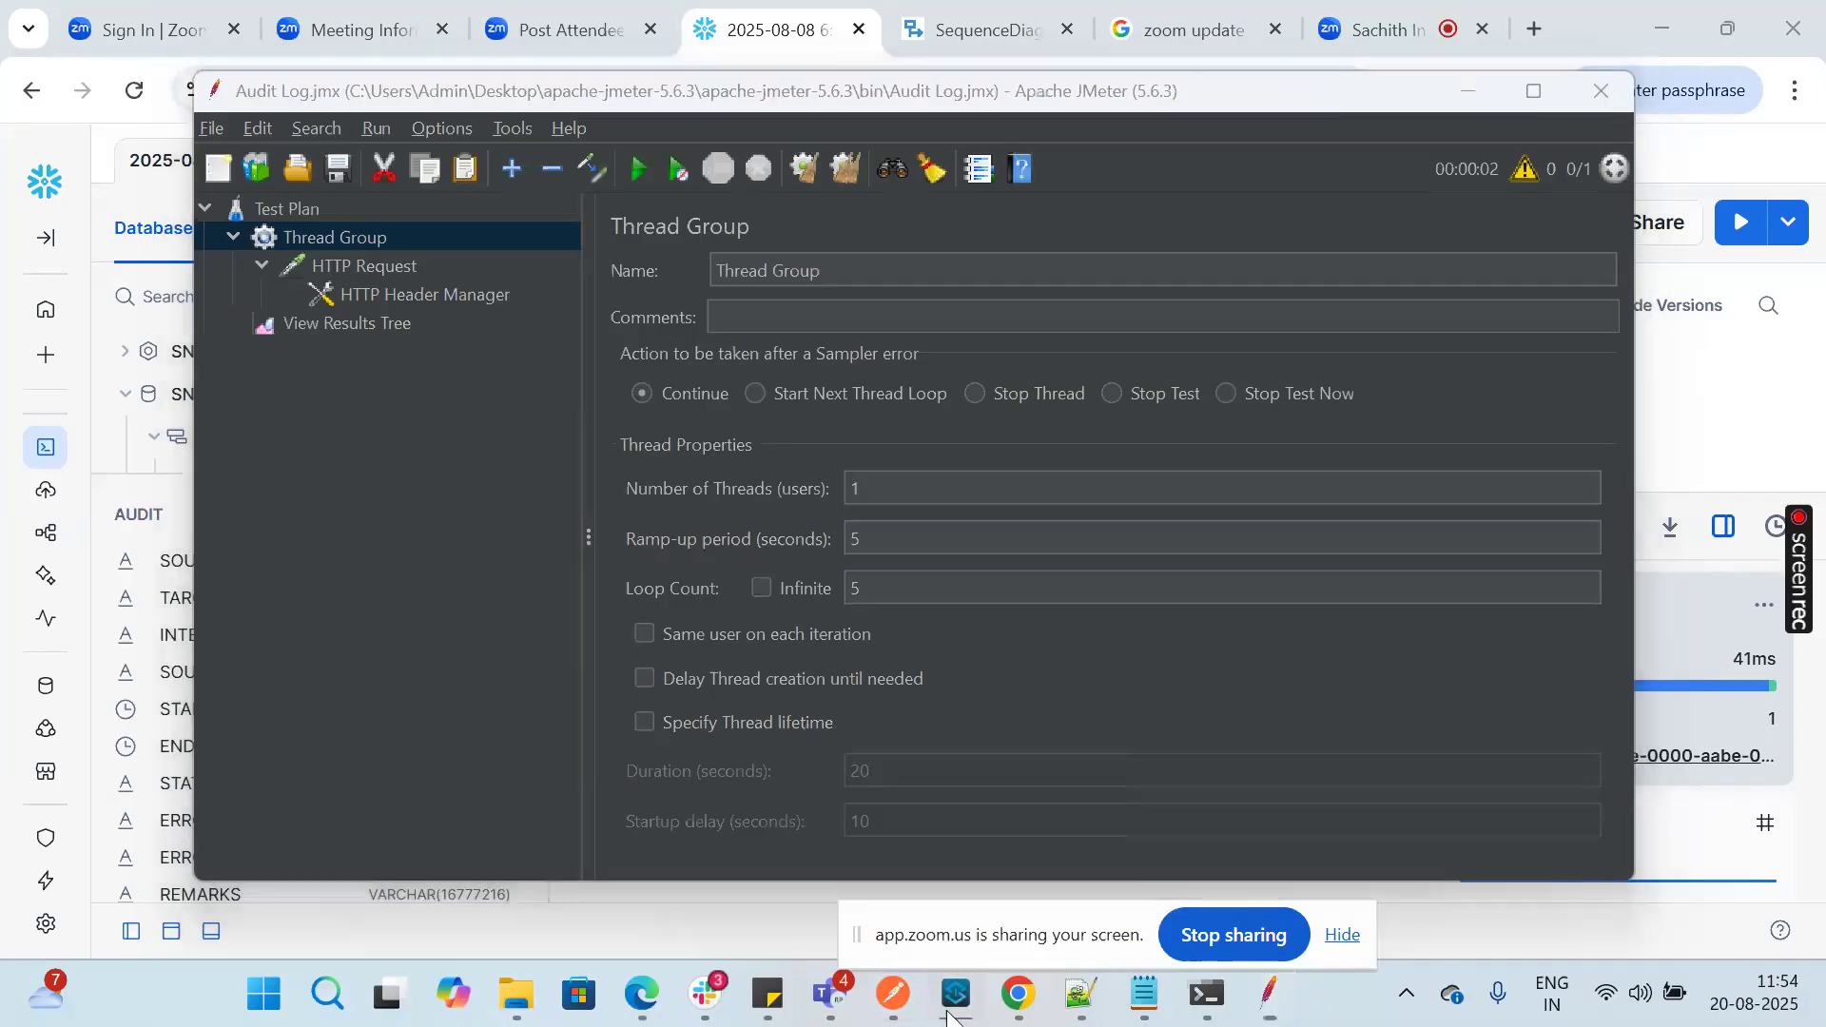
{"action": "left_click", "coordinate": [948, 1011]}
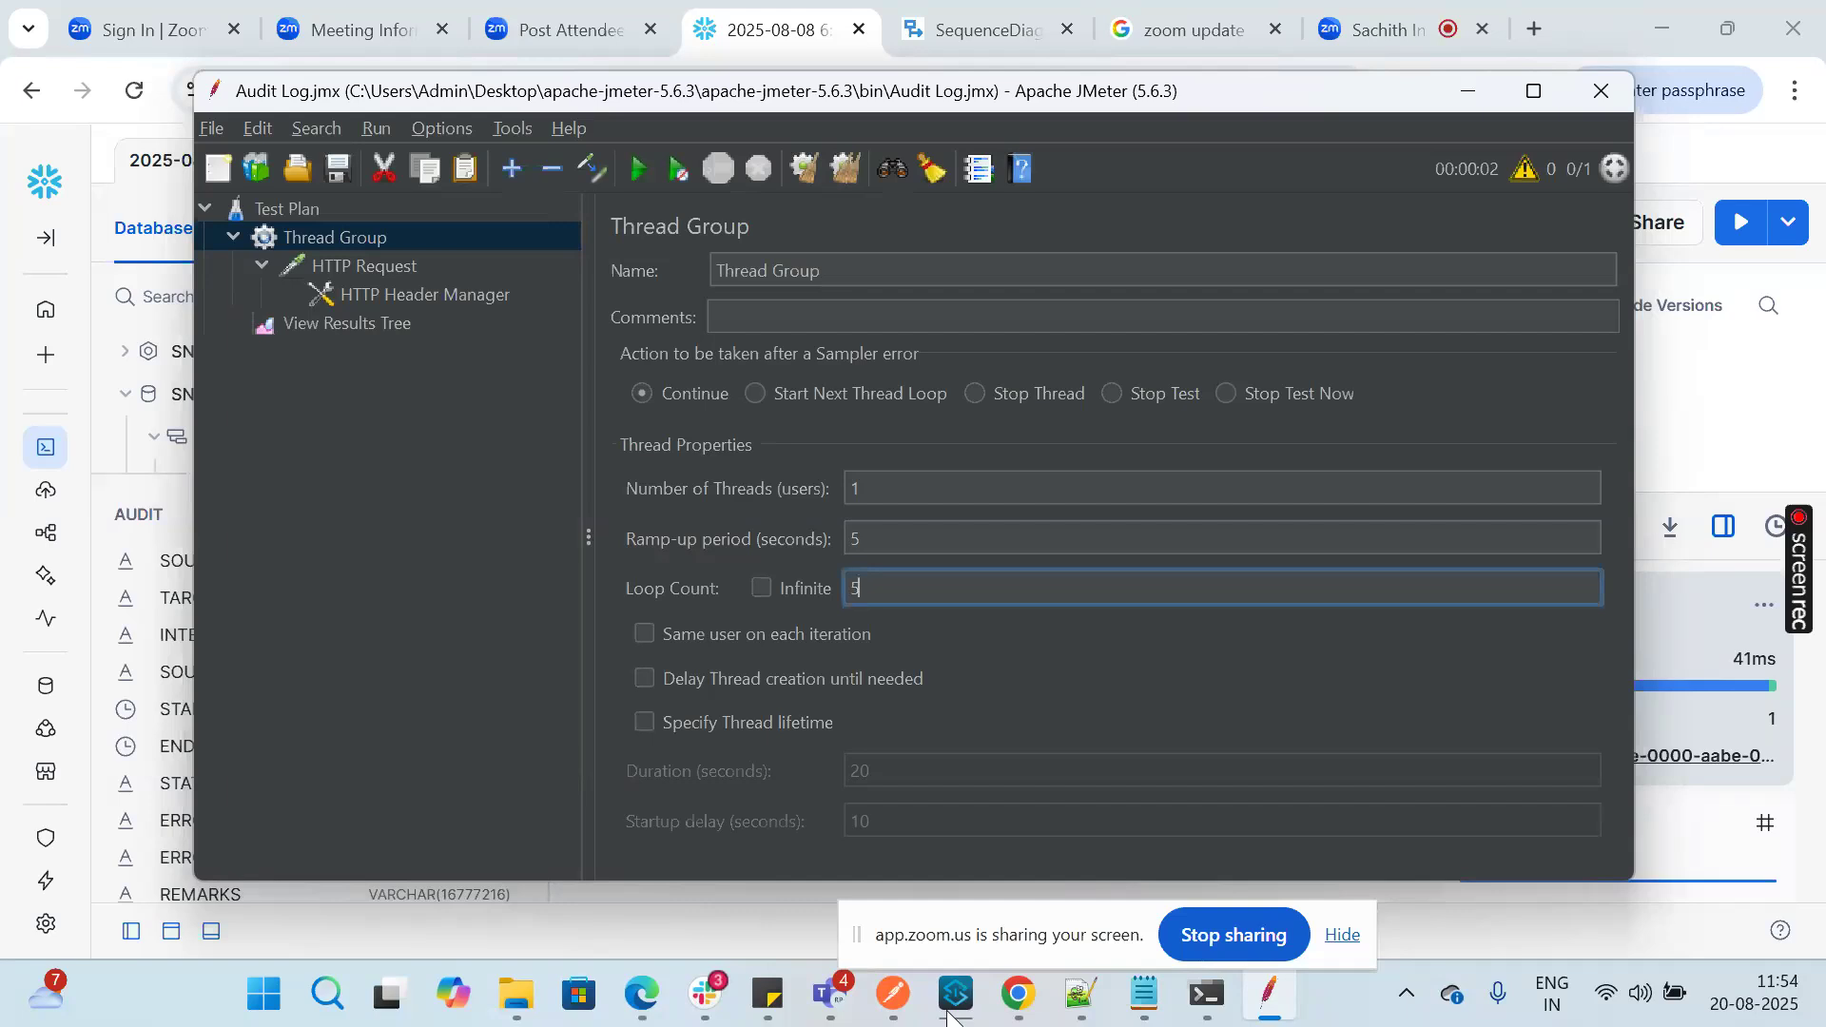
Step: Return to Anypoint Studio and clear the Maven output in the console
{"action": "left_click", "coordinate": [950, 1012]}
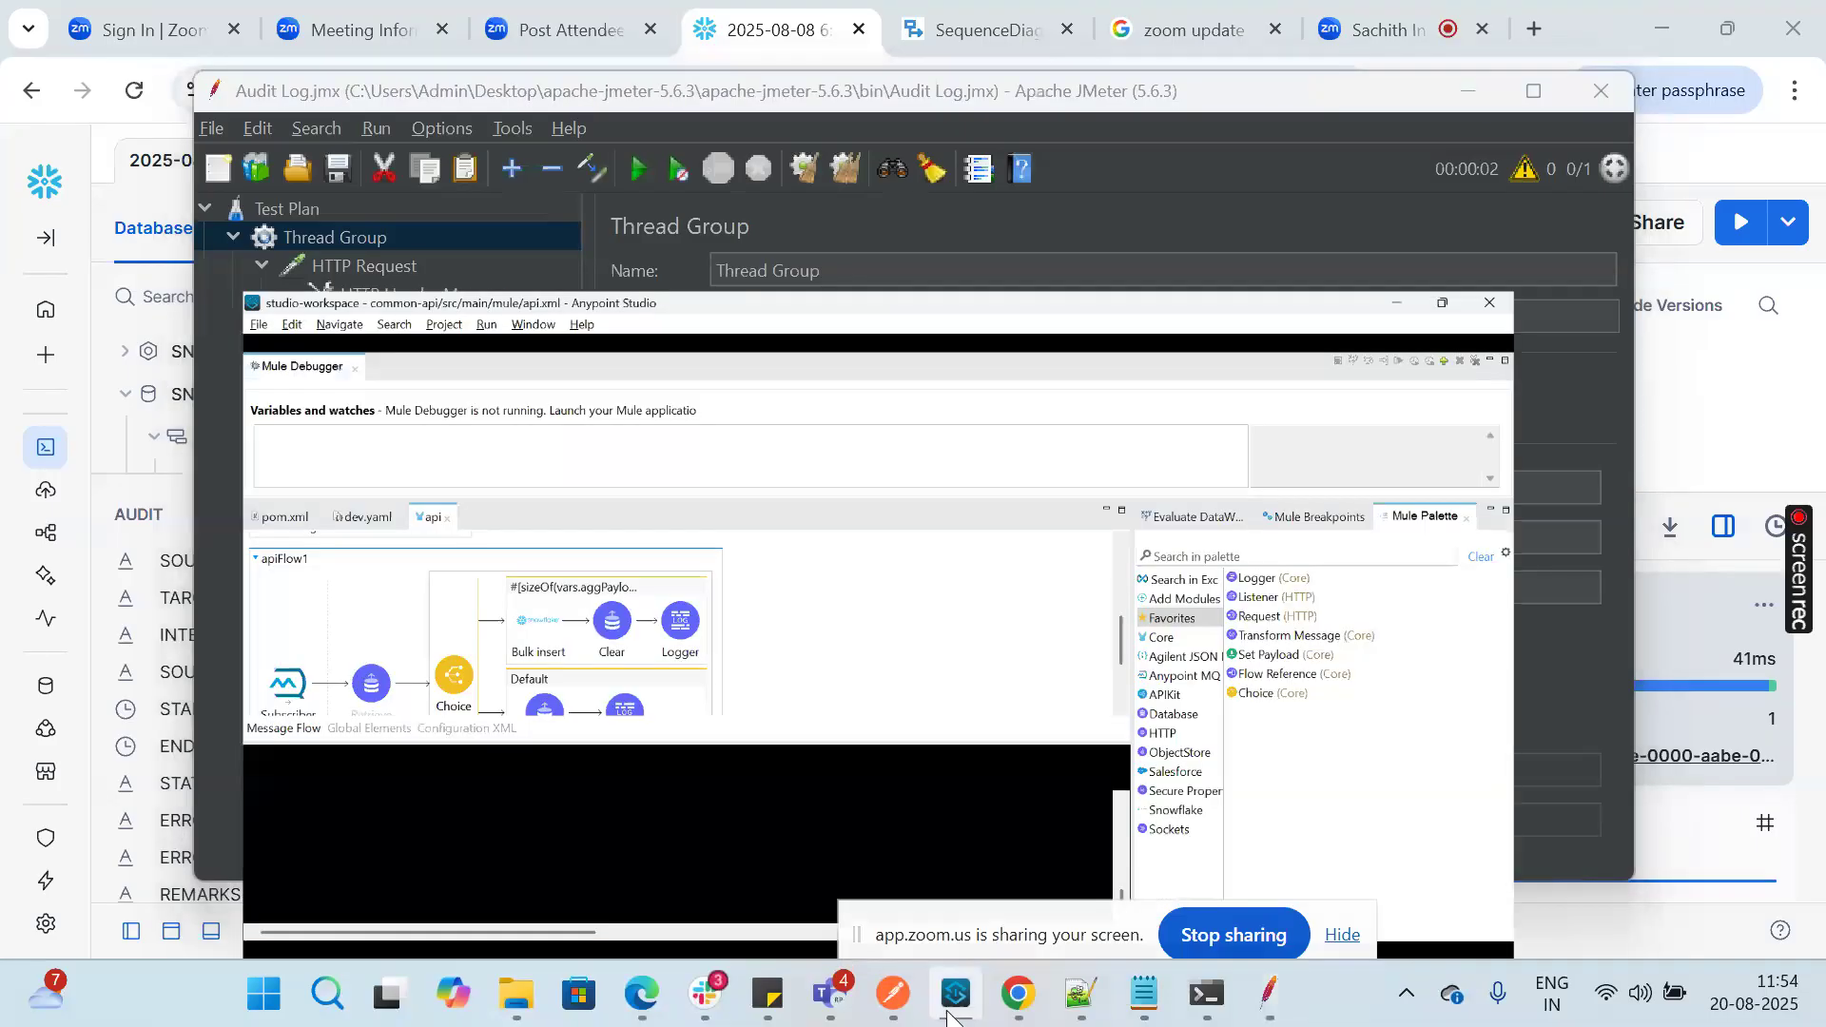
{"action": "right_click", "coordinate": [594, 846]}
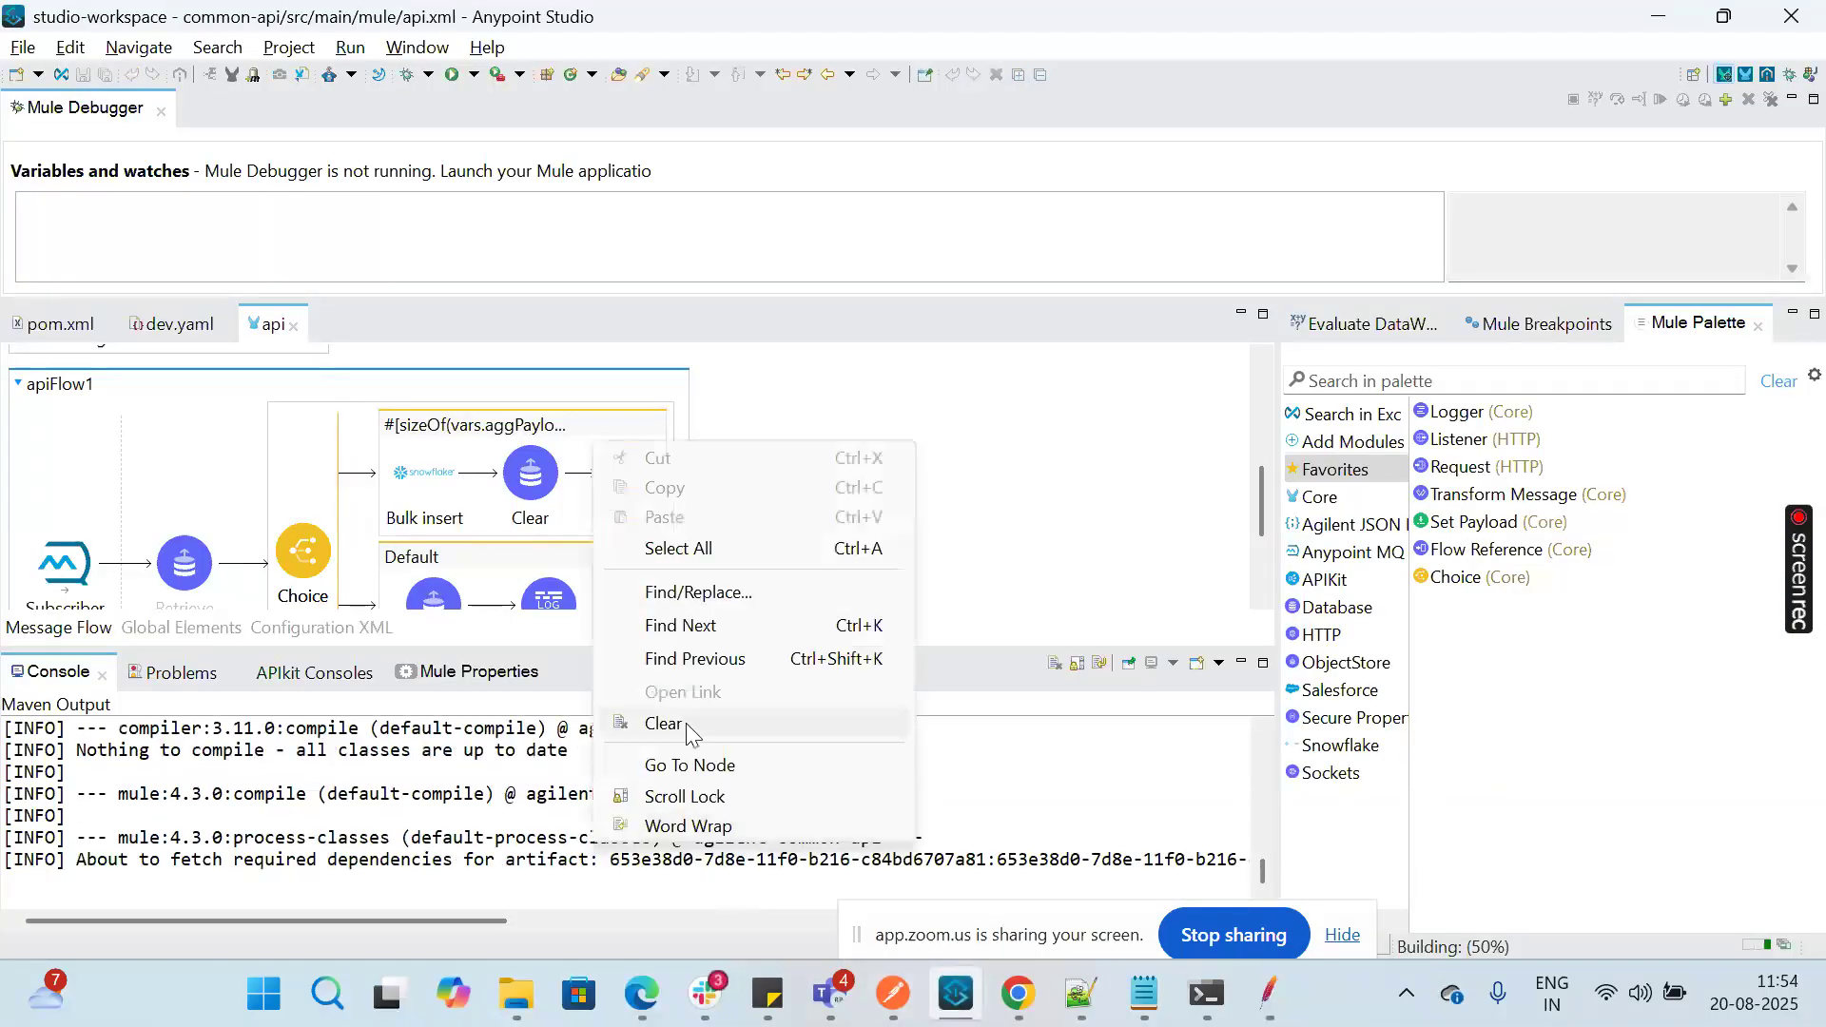
{"action": "left_click", "coordinate": [693, 712]}
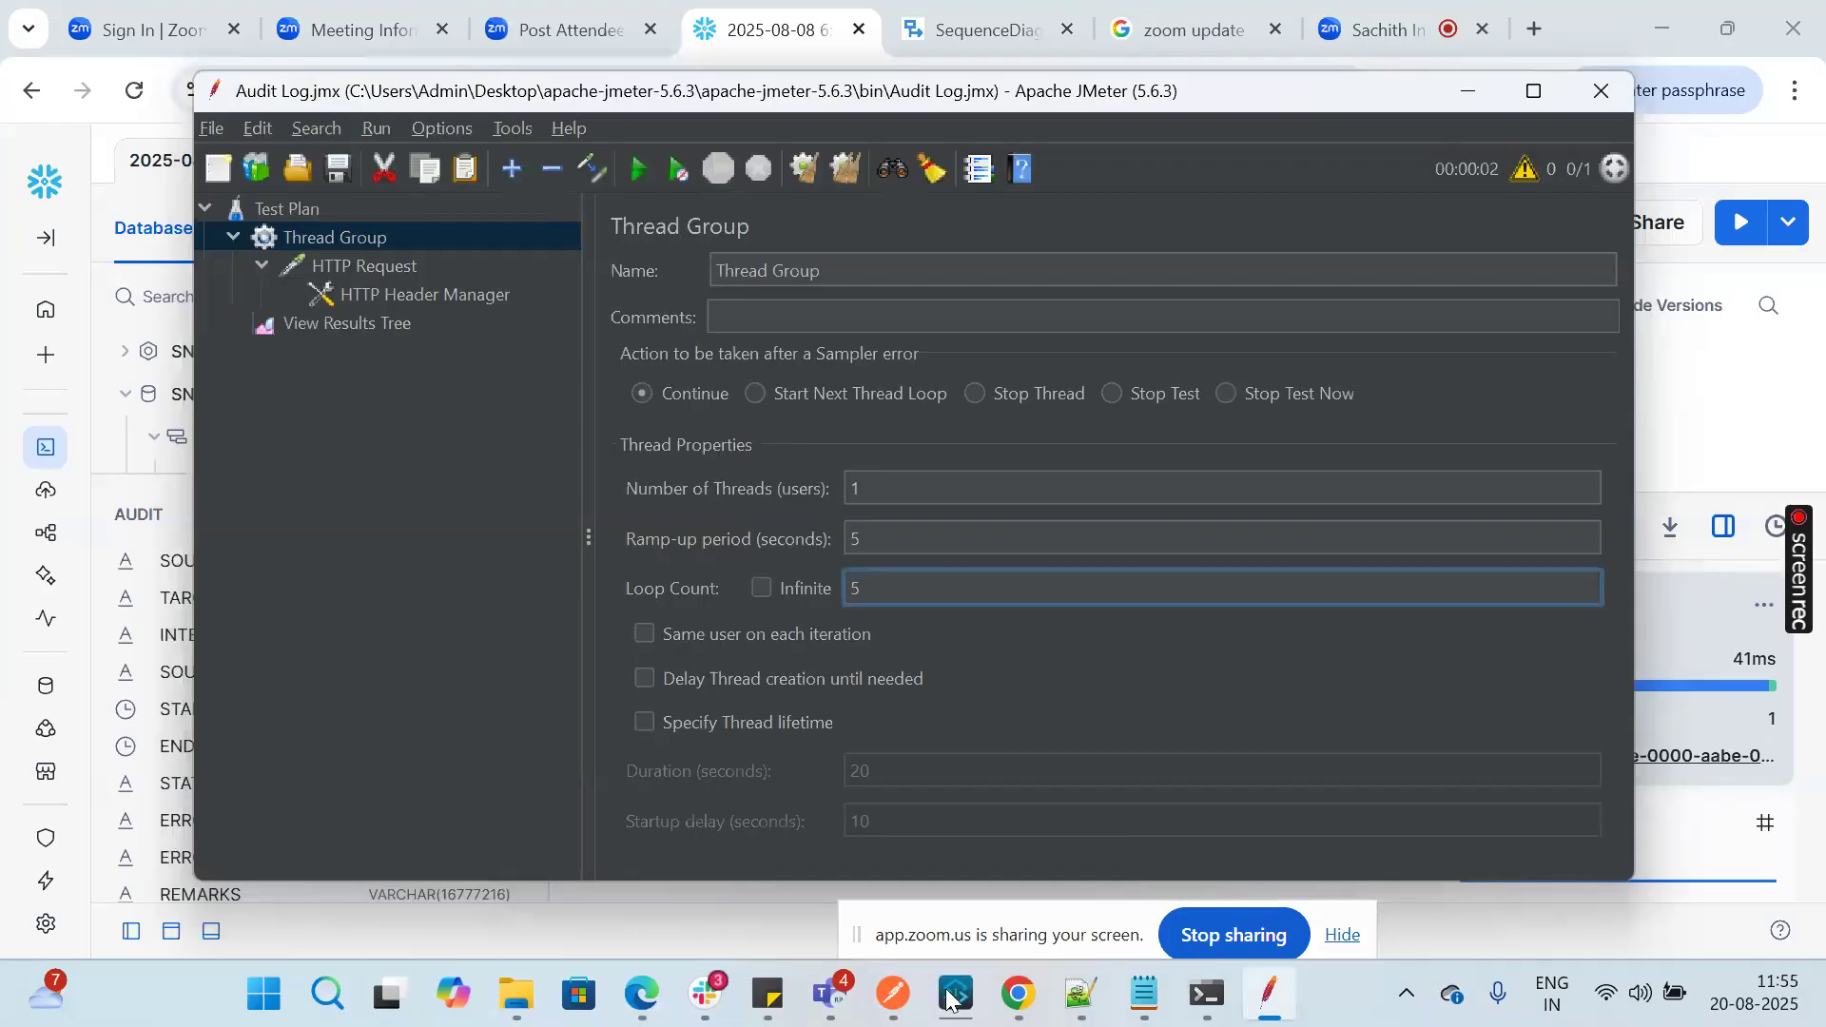
Step: Bring Anypoint Studio back up and clear the new Maven build output from the console
{"action": "left_click", "coordinate": [951, 994]}
{"action": "left_click", "coordinate": [948, 995]}
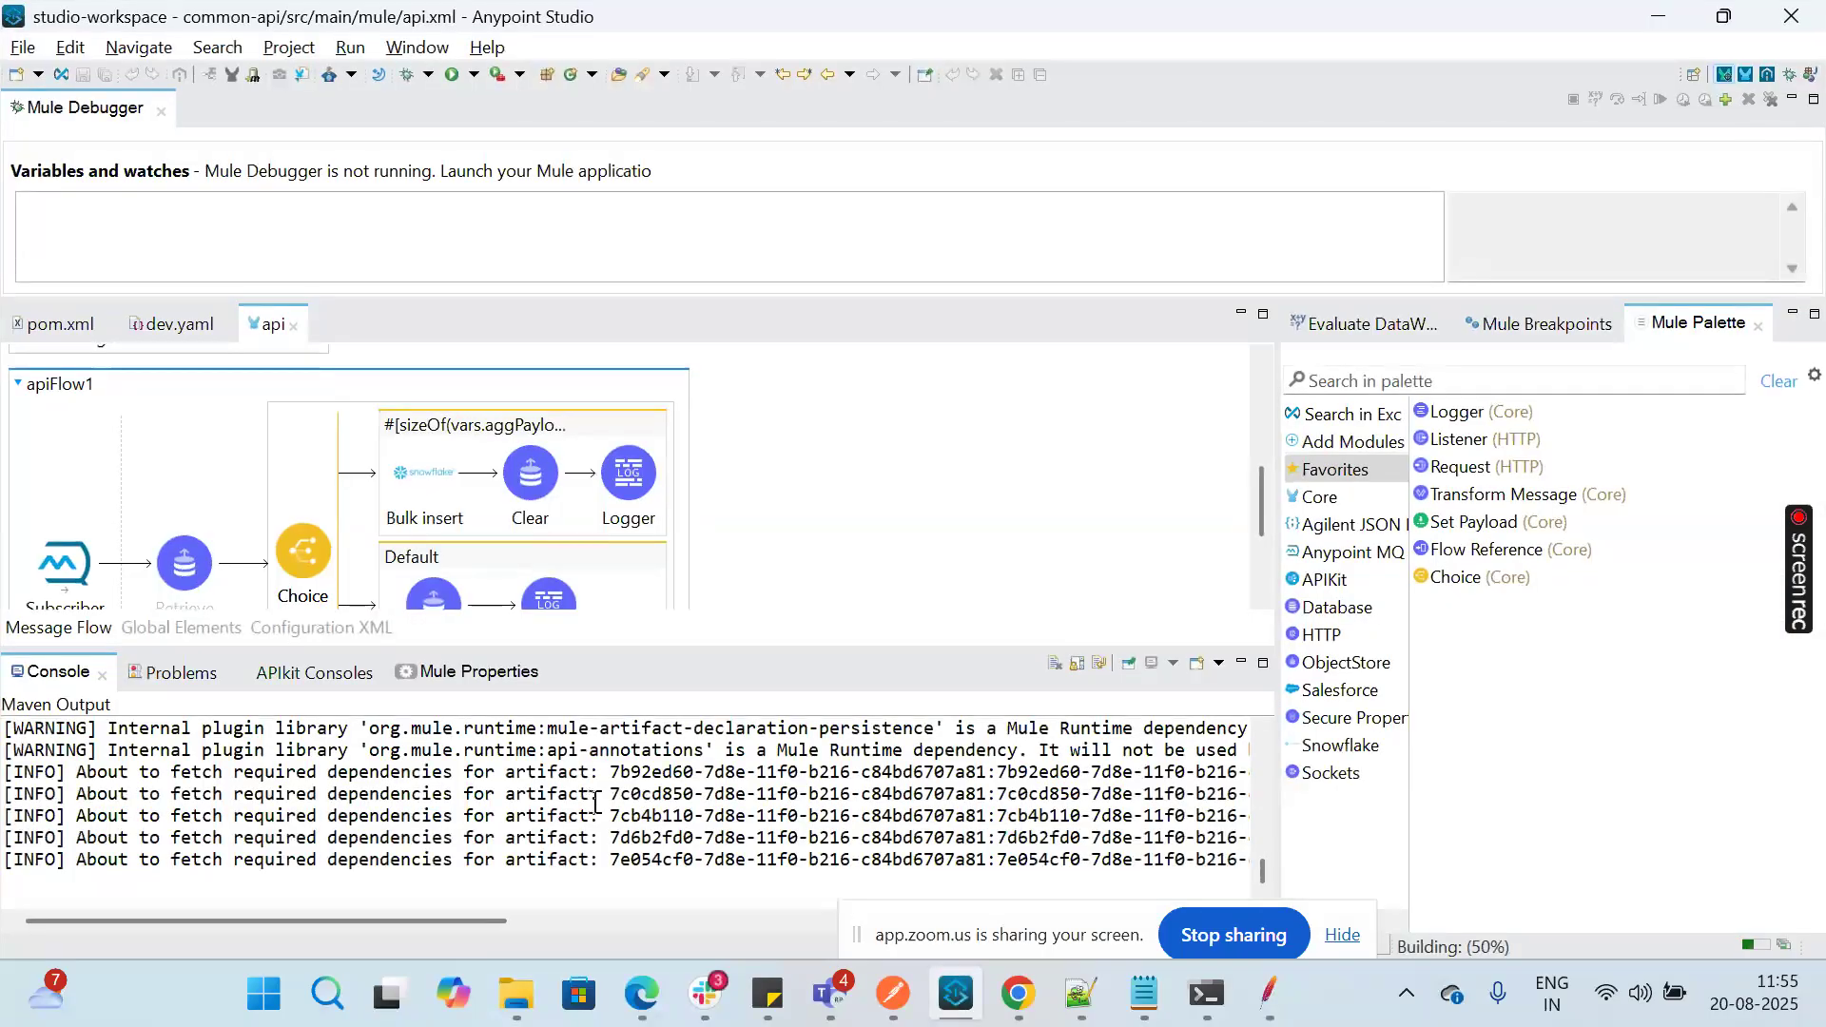
{"action": "right_click", "coordinate": [599, 802]}
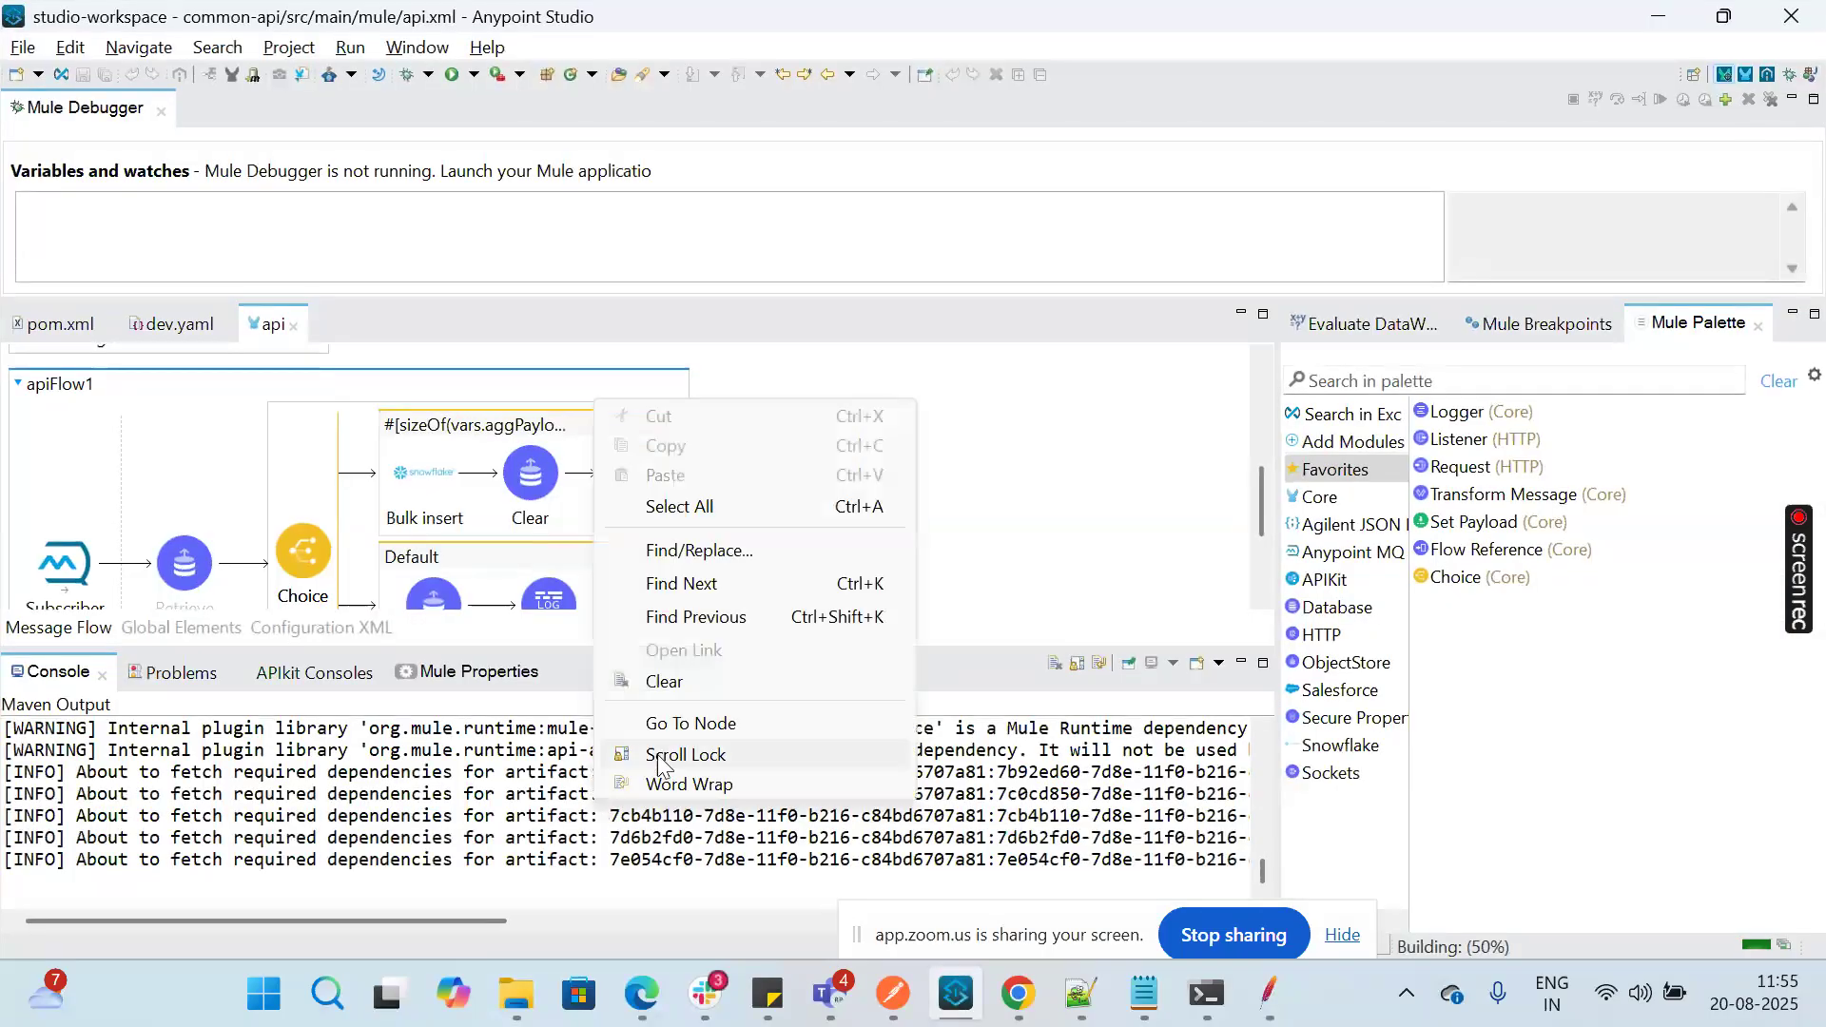
{"action": "left_click", "coordinate": [666, 681]}
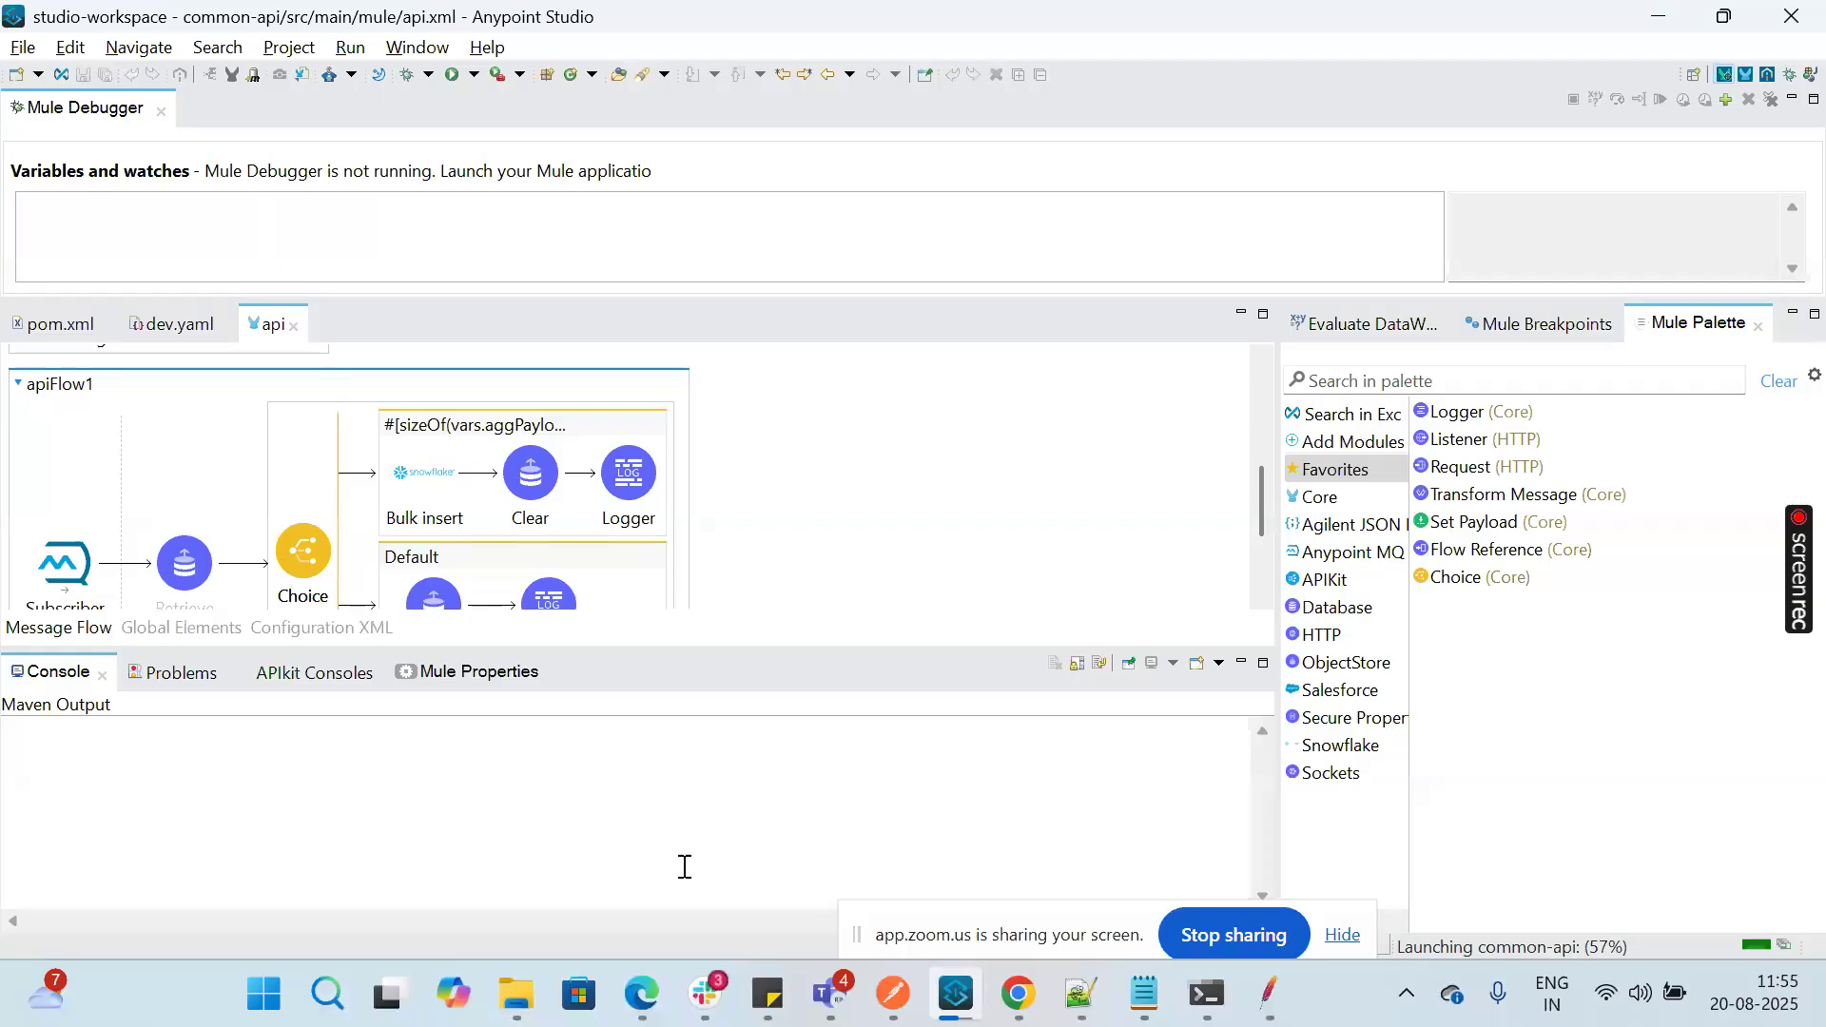
{"action": "left_click", "coordinate": [968, 1019]}
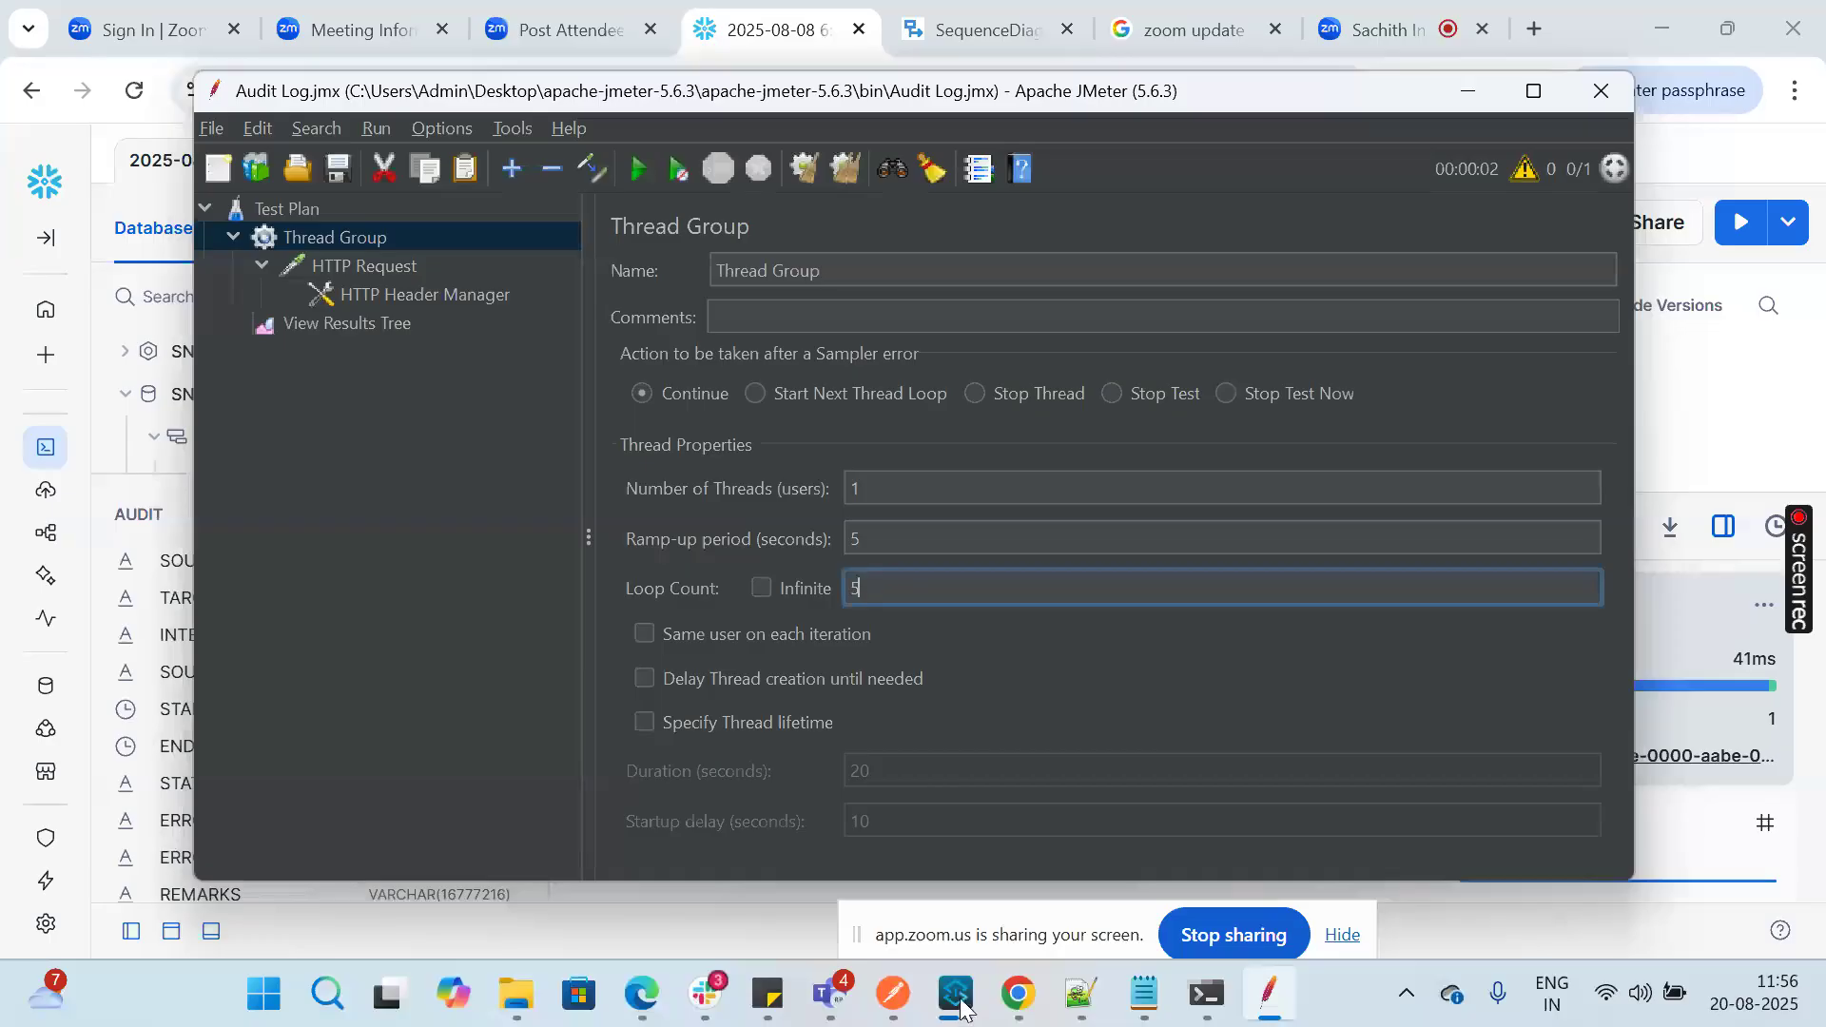
{"action": "left_click", "coordinate": [960, 1003]}
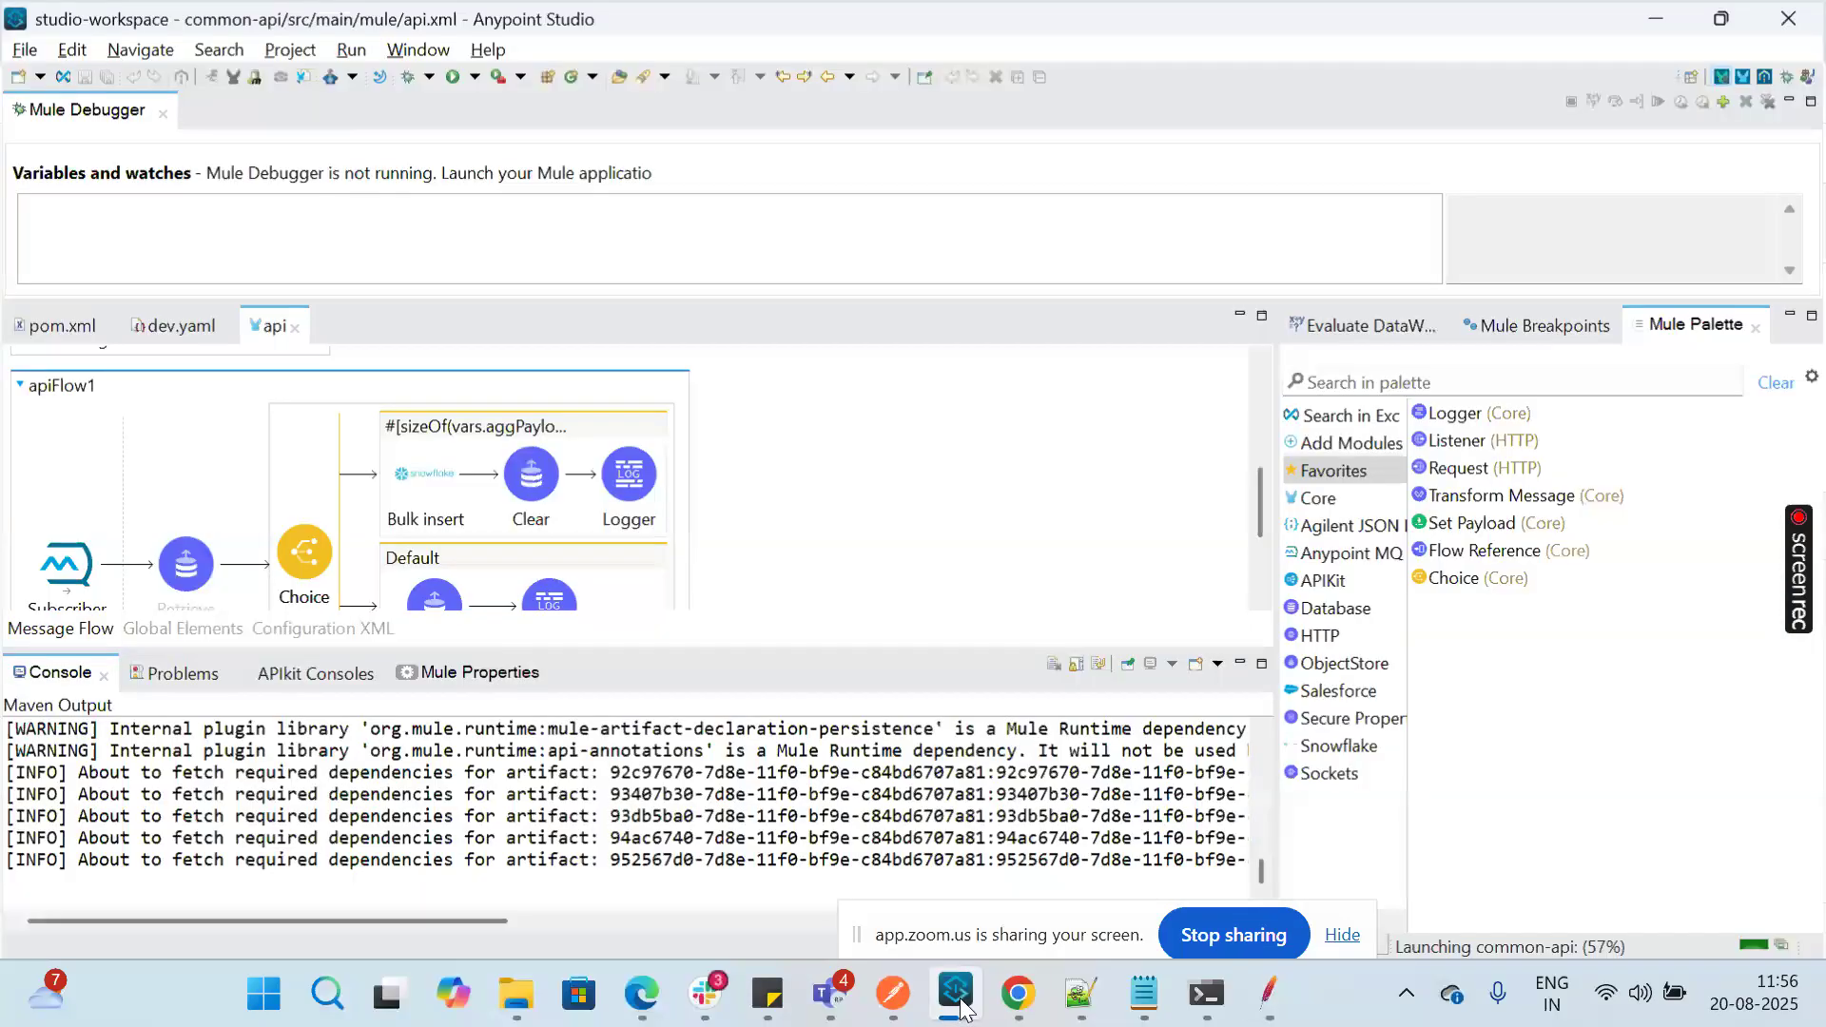
{"action": "left_click", "coordinate": [961, 1003]}
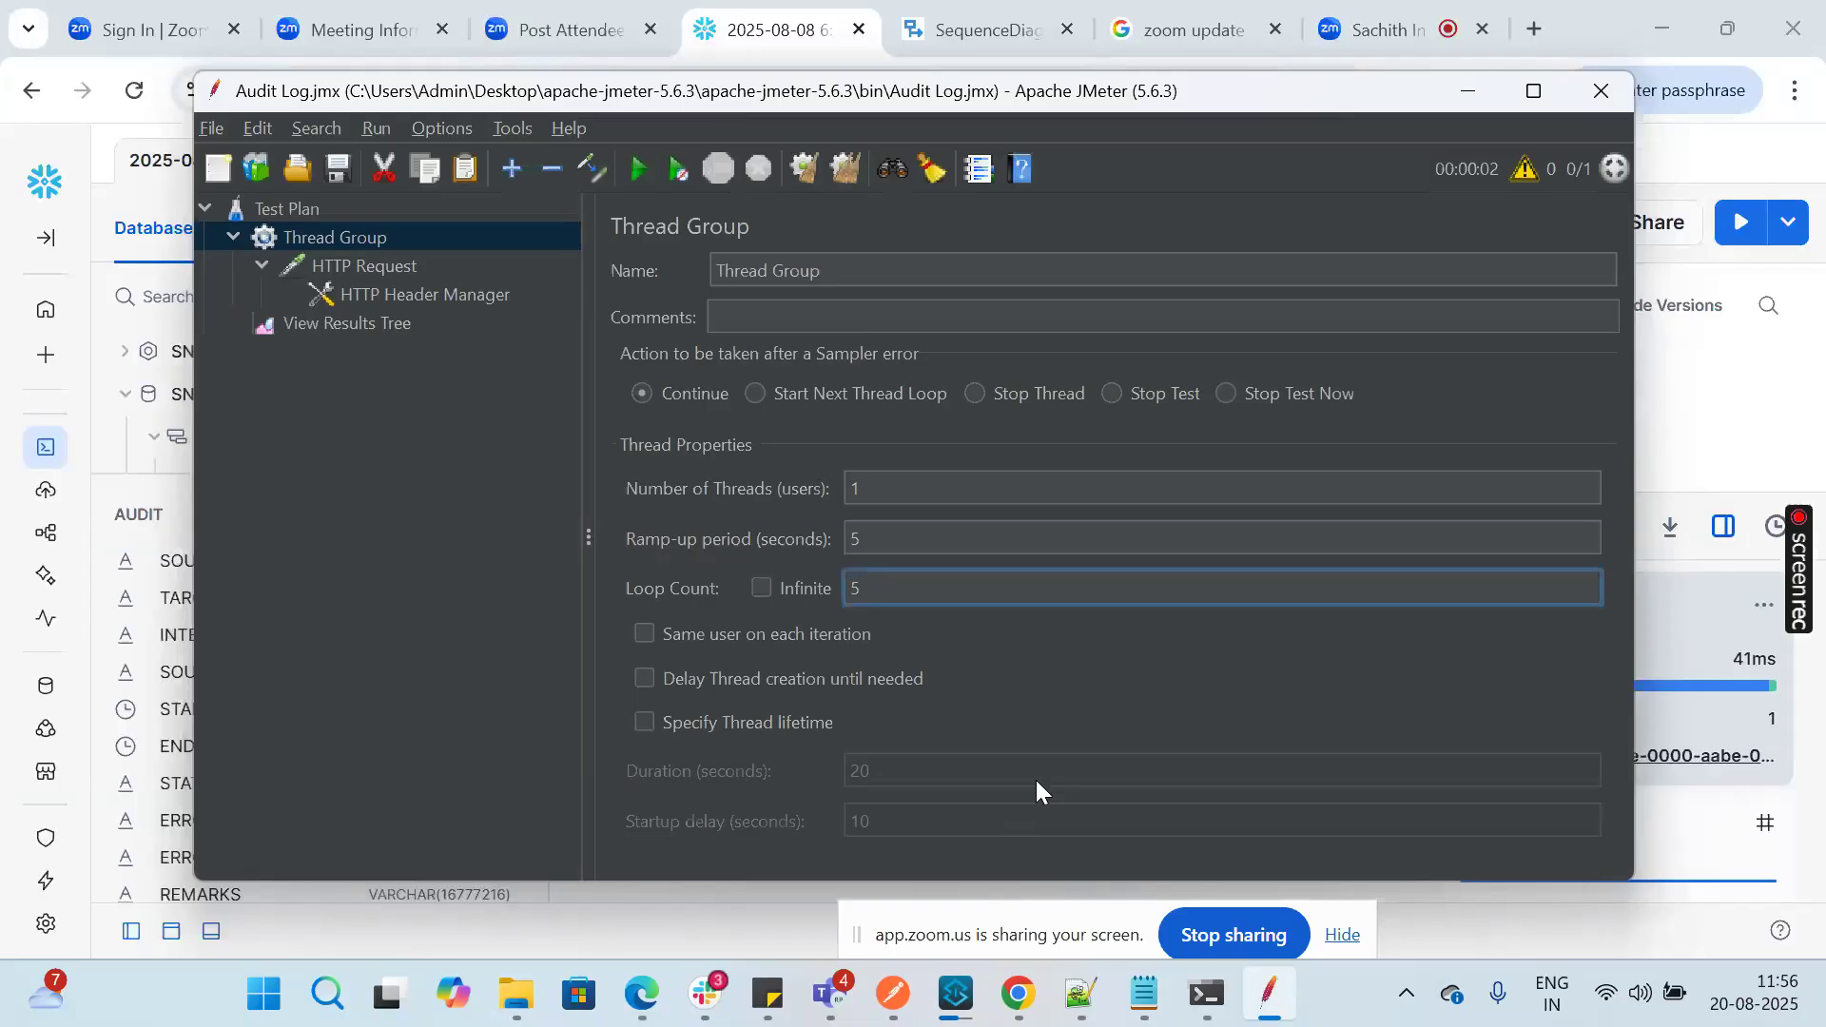
{"action": "left_click", "coordinate": [961, 994]}
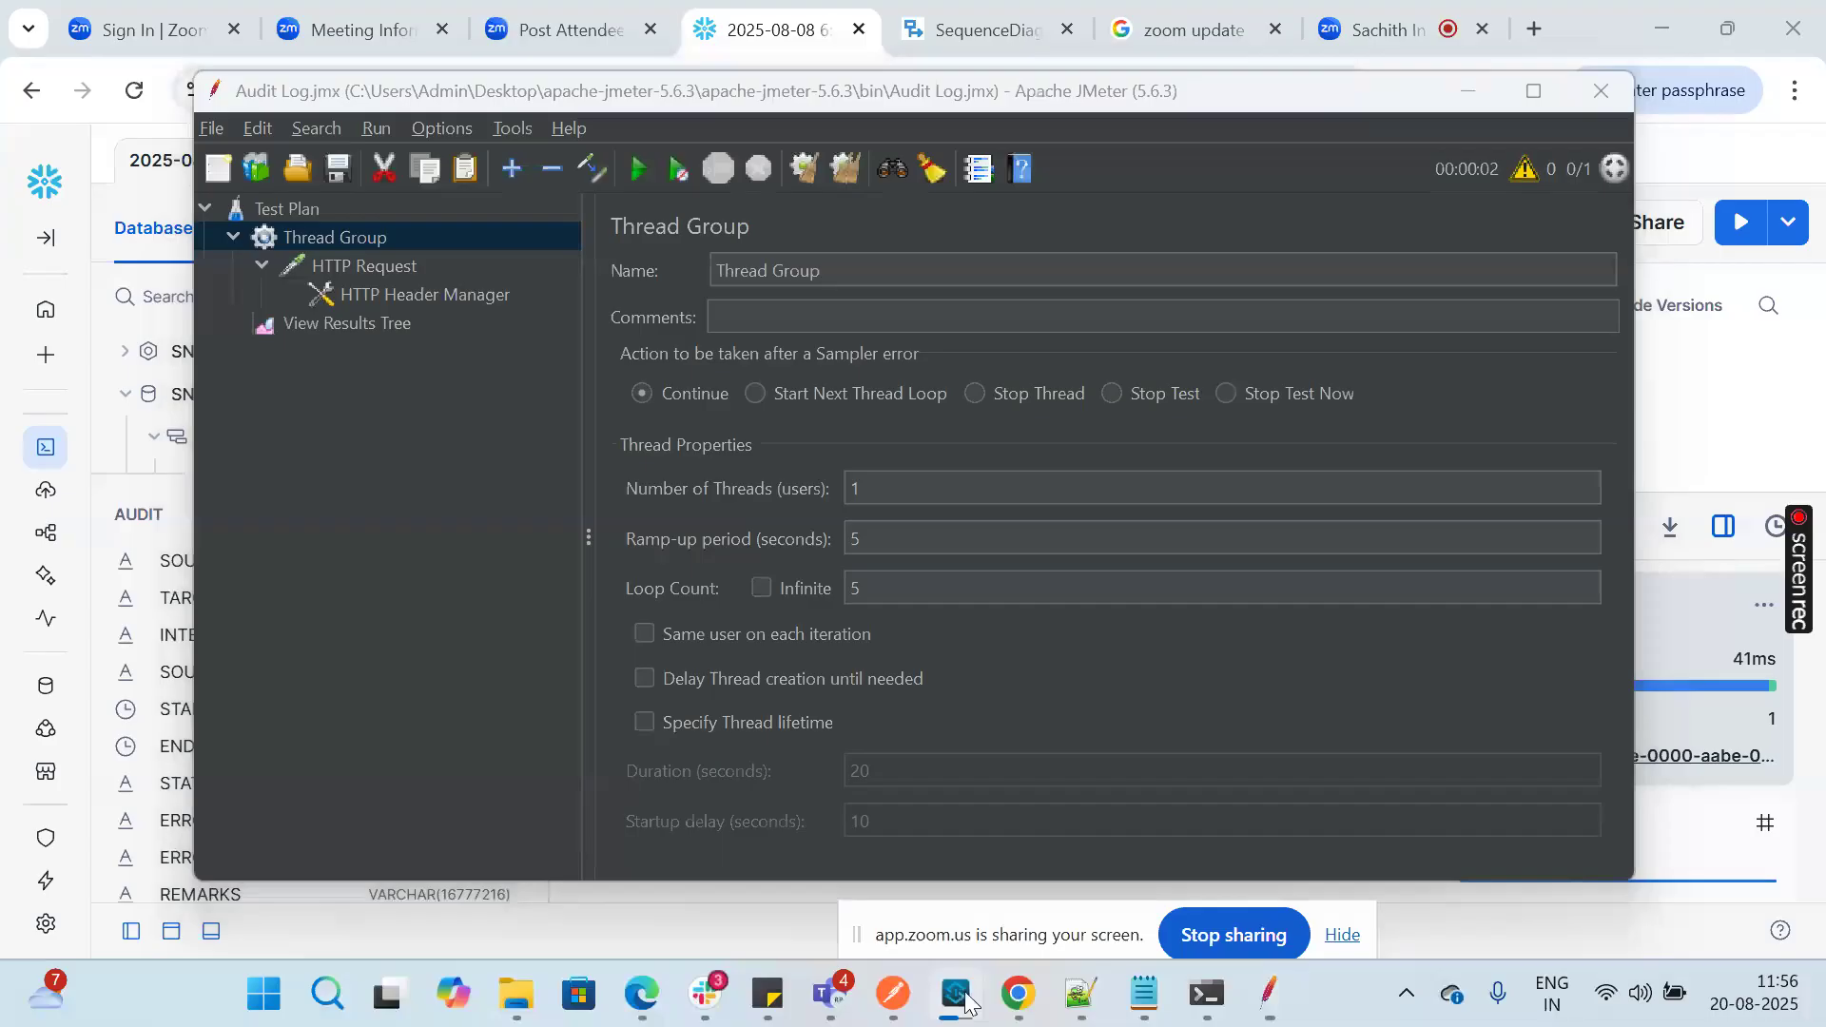
{"action": "left_click", "coordinate": [965, 1000]}
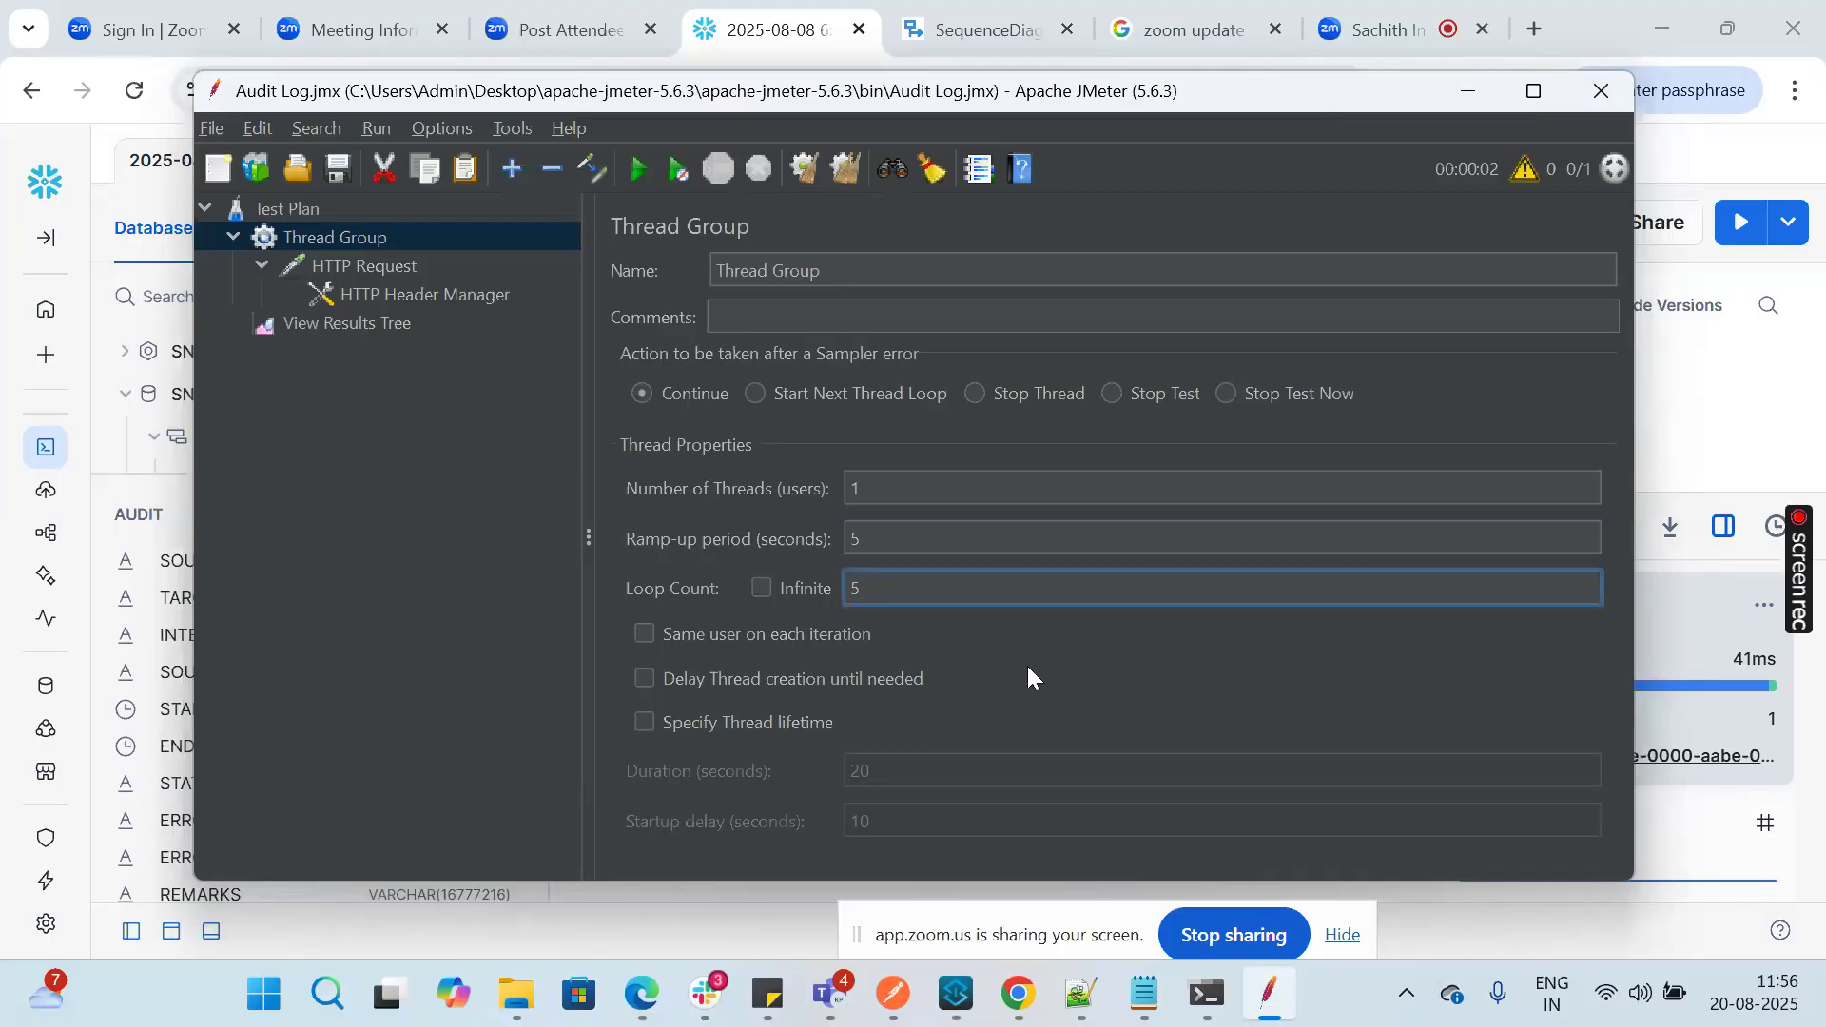
Step: Switch back to Anypoint Studio and keep clearing the common-api startup log from the console while the application starts
{"action": "left_click", "coordinate": [958, 1014]}
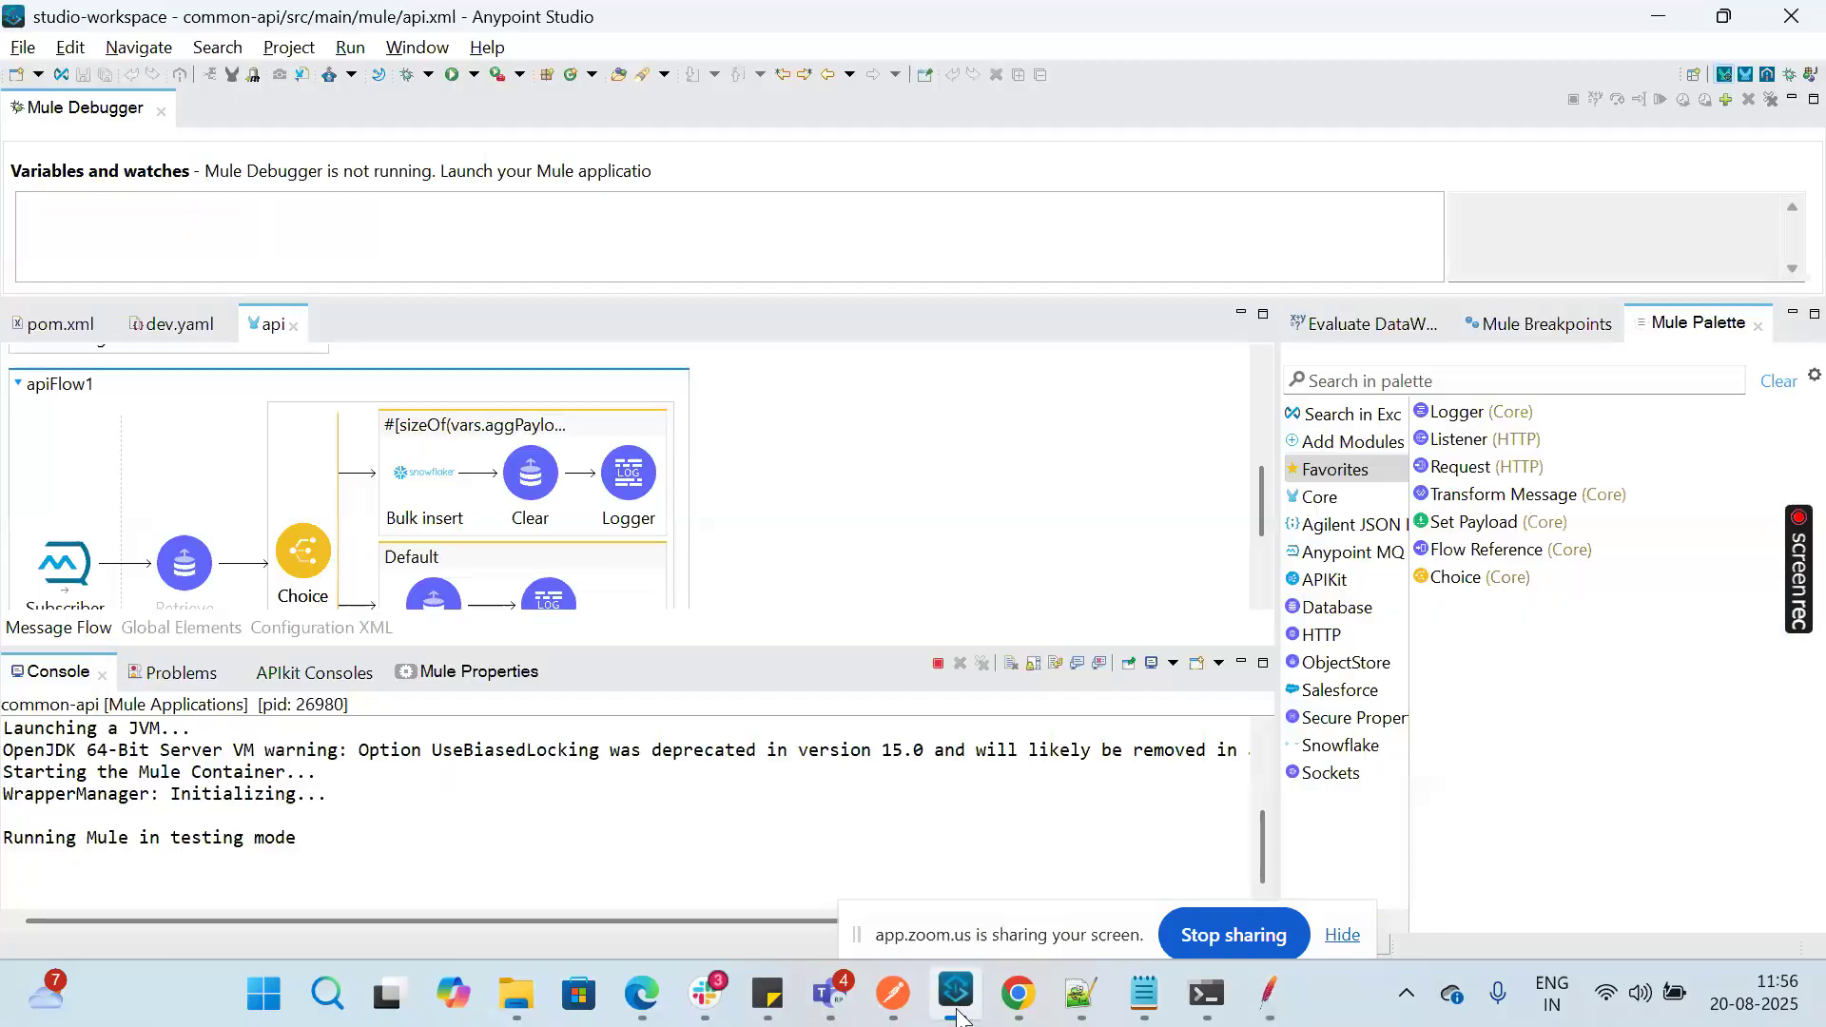
{"action": "right_click", "coordinate": [538, 853]}
{"action": "left_click", "coordinate": [630, 624]}
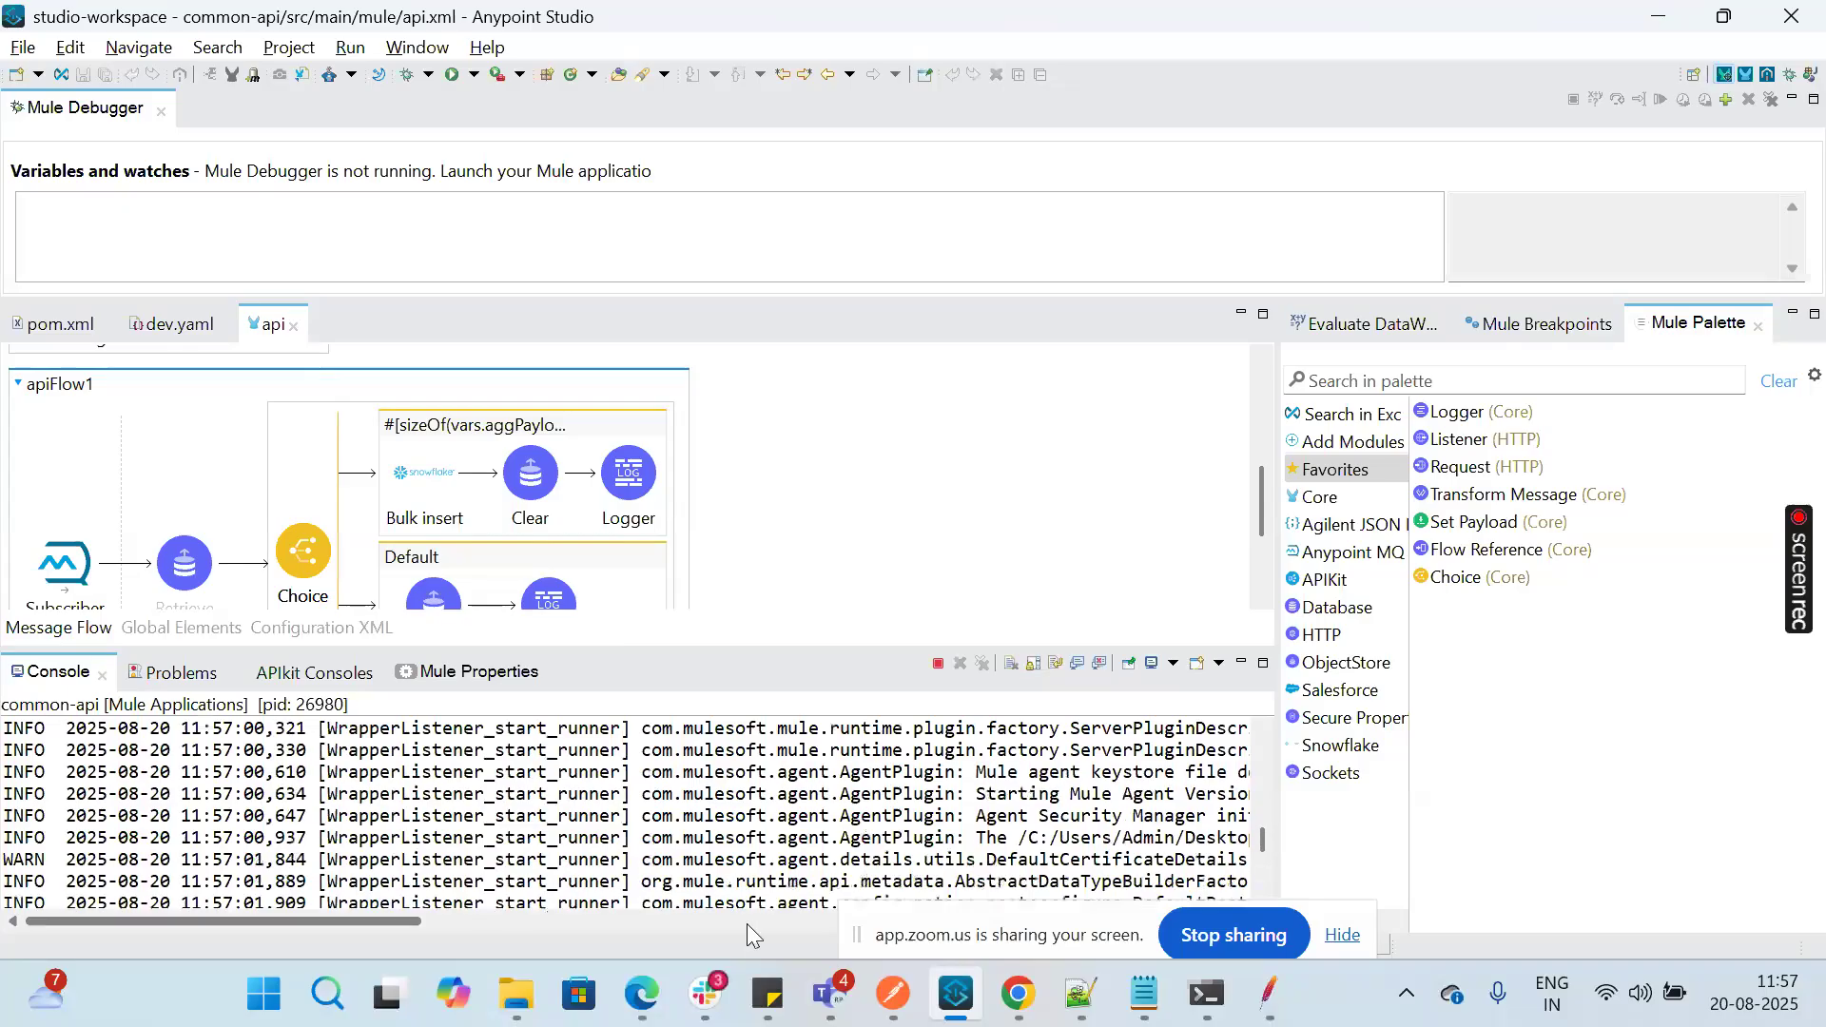
{"action": "left_click", "coordinate": [970, 1010]}
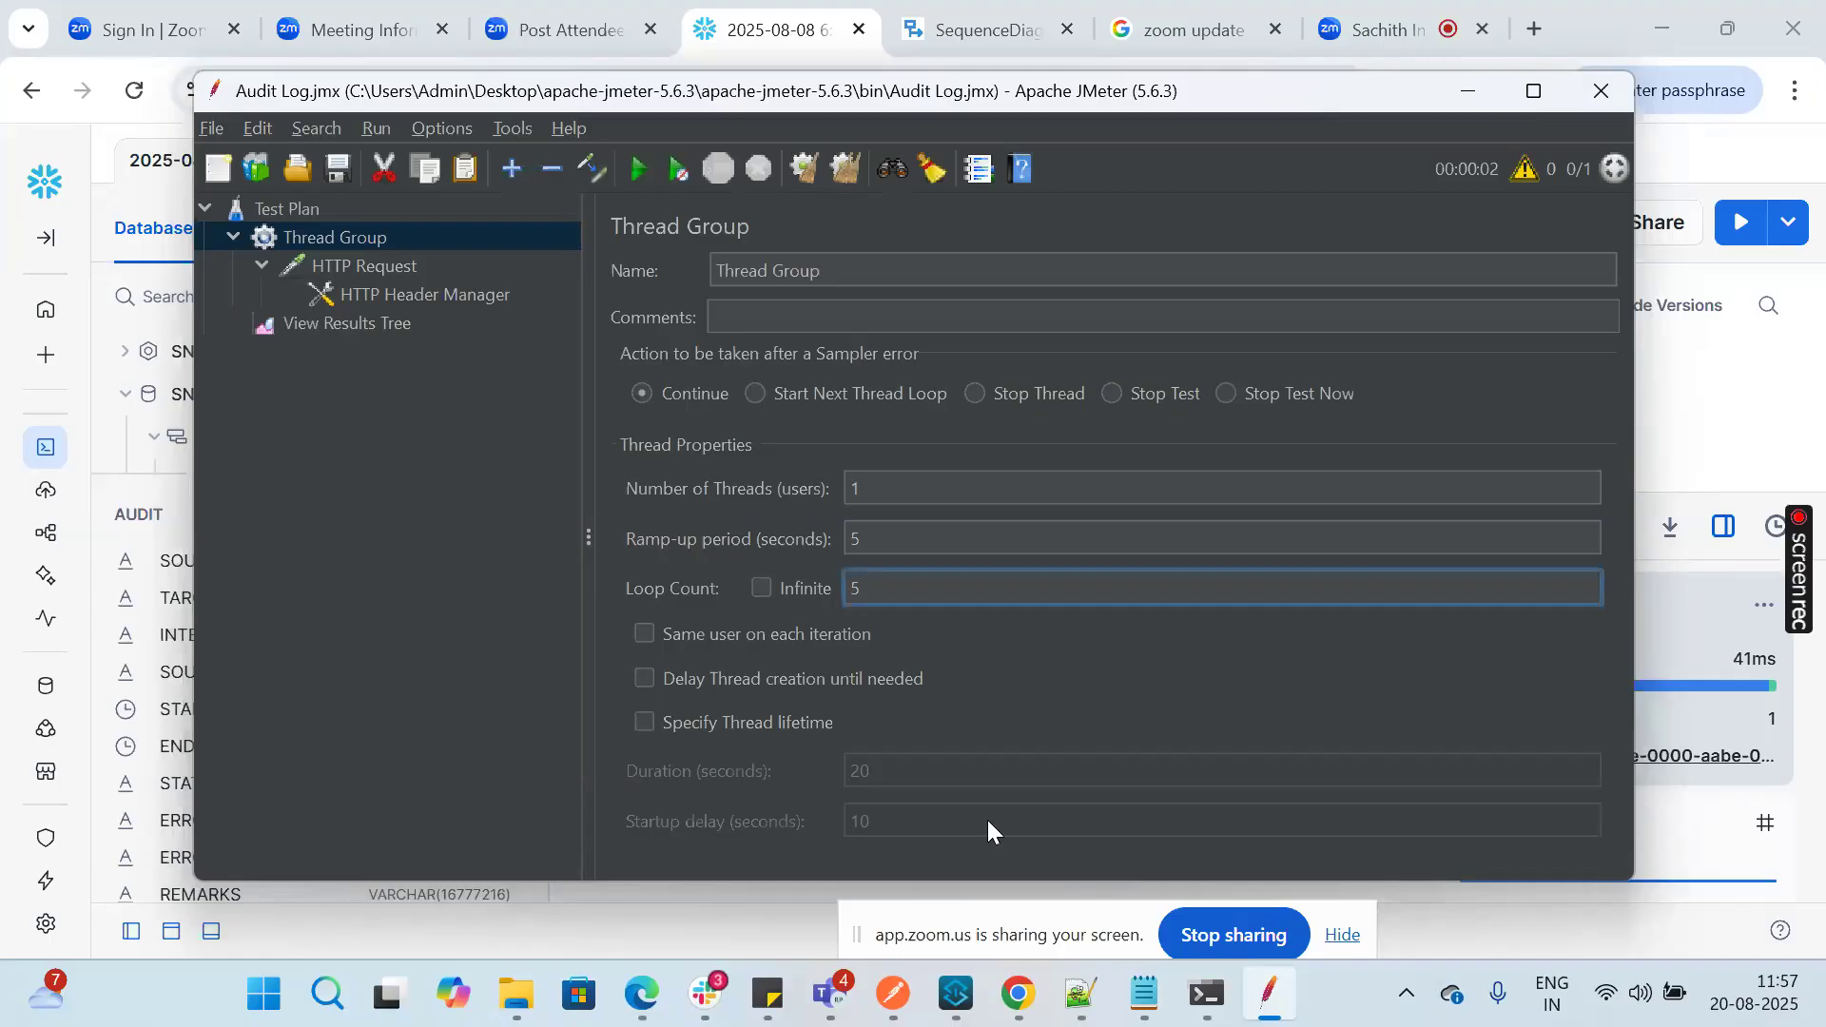
{"action": "left_click", "coordinate": [950, 1000]}
{"action": "right_click", "coordinate": [608, 846]}
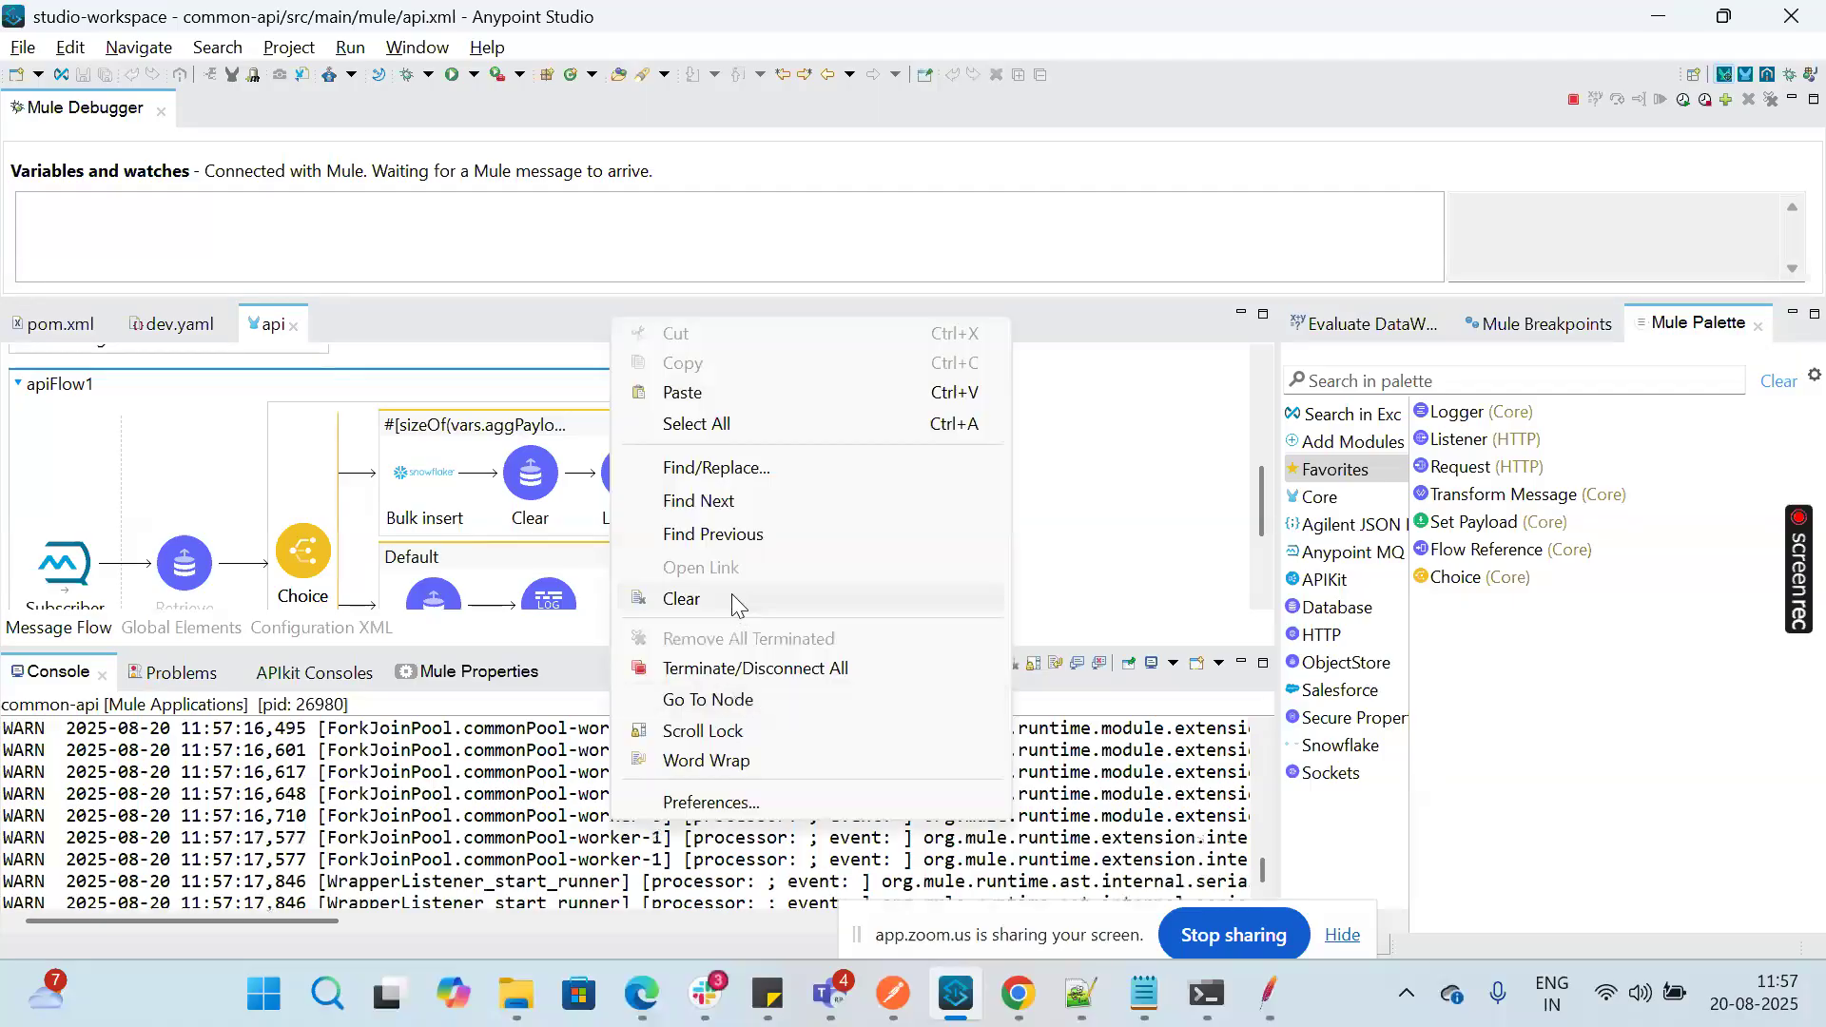
{"action": "left_click", "coordinate": [733, 593]}
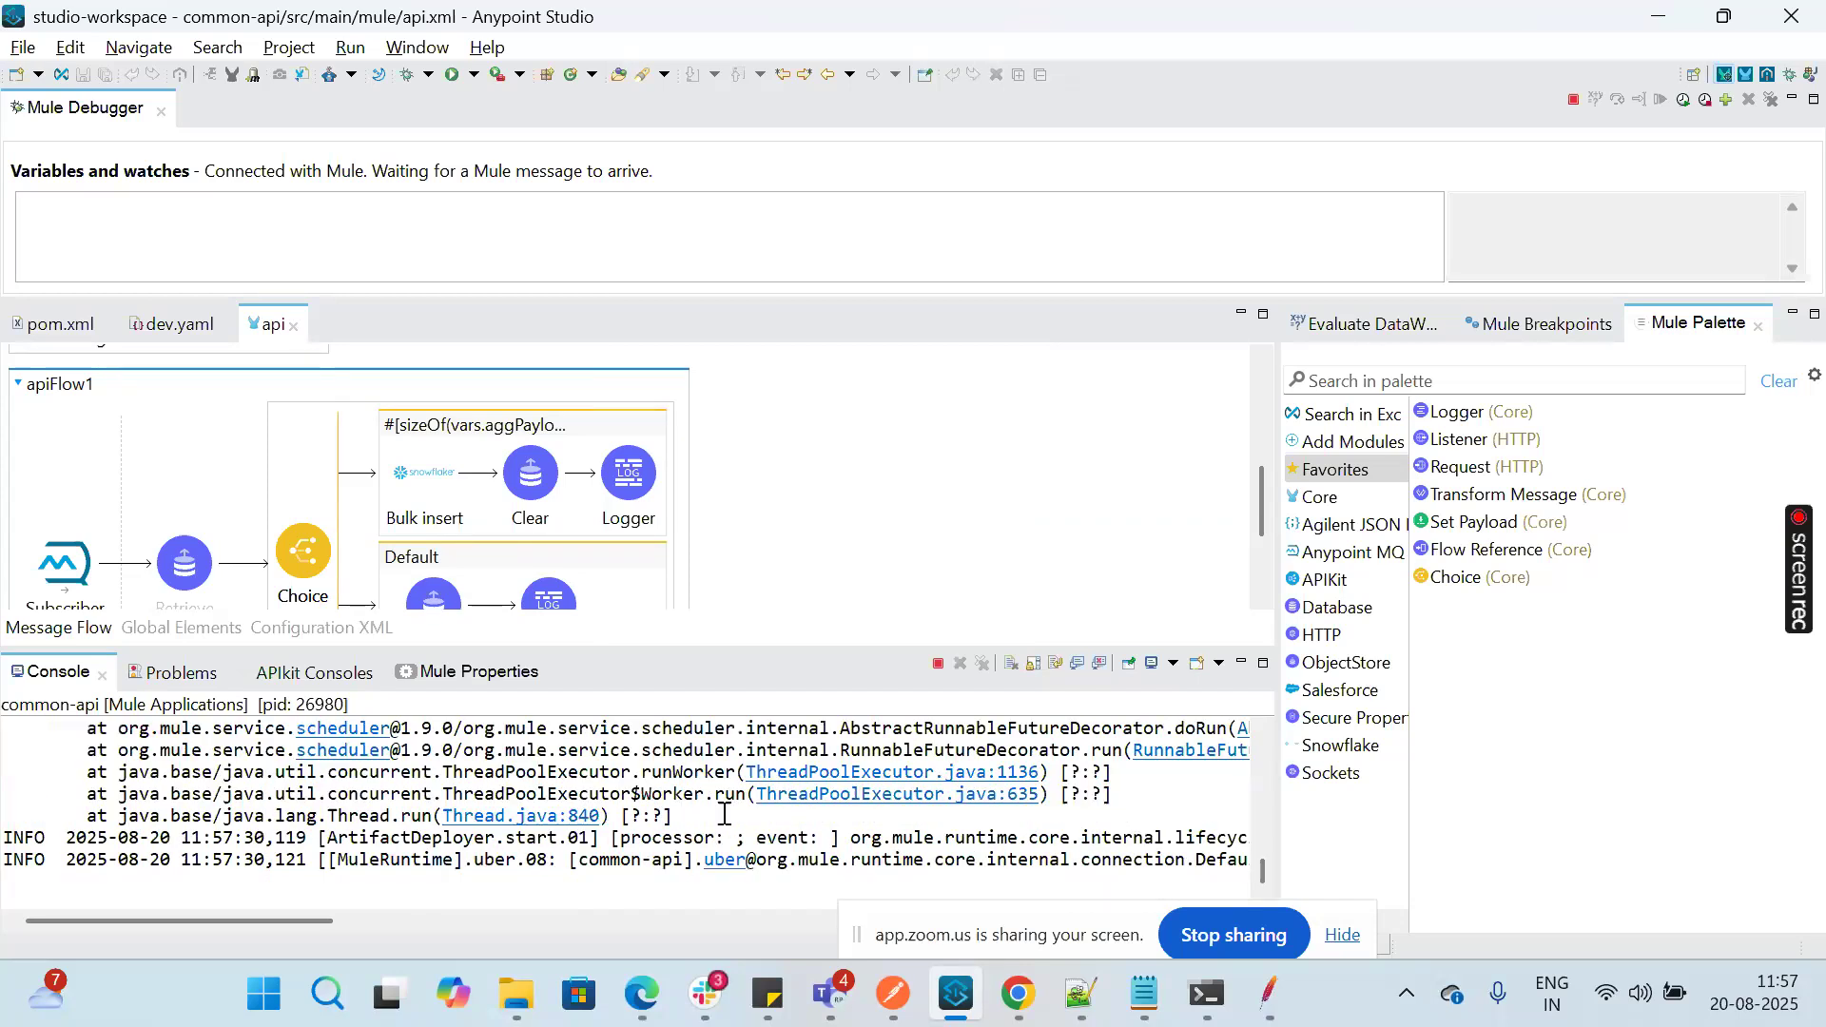
{"action": "right_click", "coordinate": [723, 814]}
{"action": "left_click", "coordinate": [831, 588]}
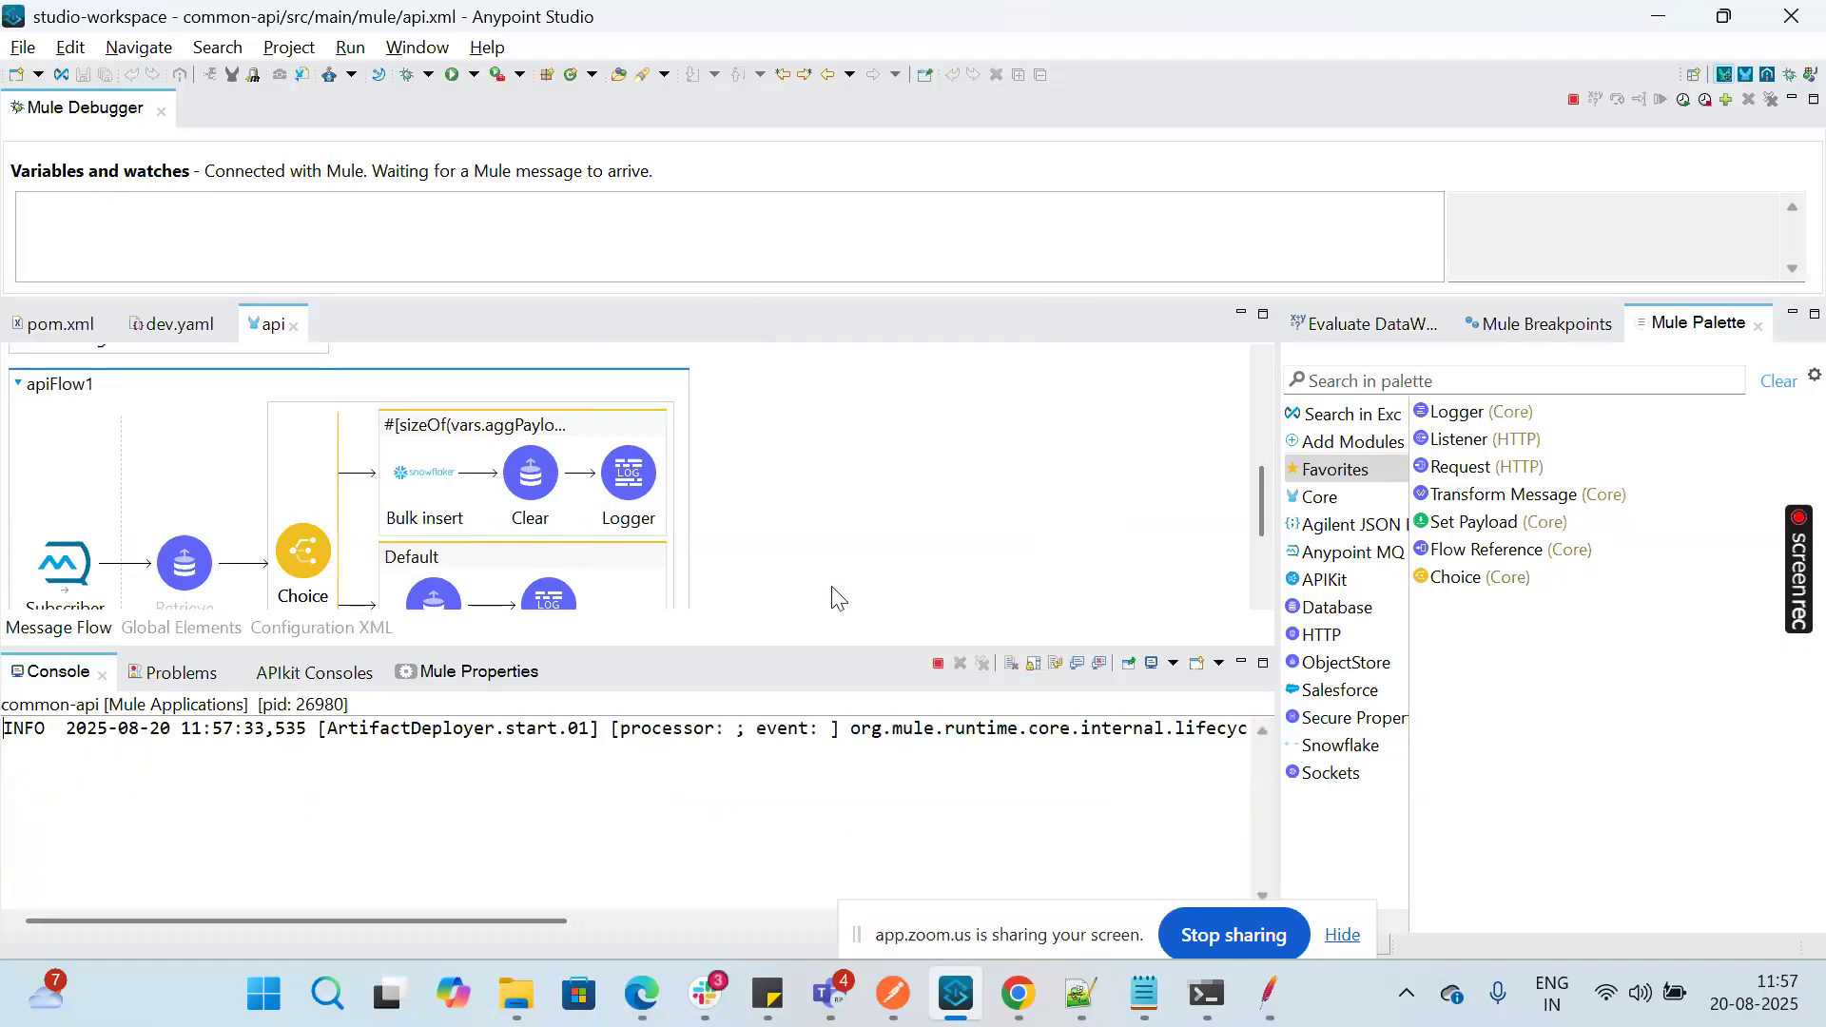
Step: Check the common-api deployment log in Anypoint Studio and clear the console once the application is deployed
{"action": "left_click", "coordinate": [967, 994]}
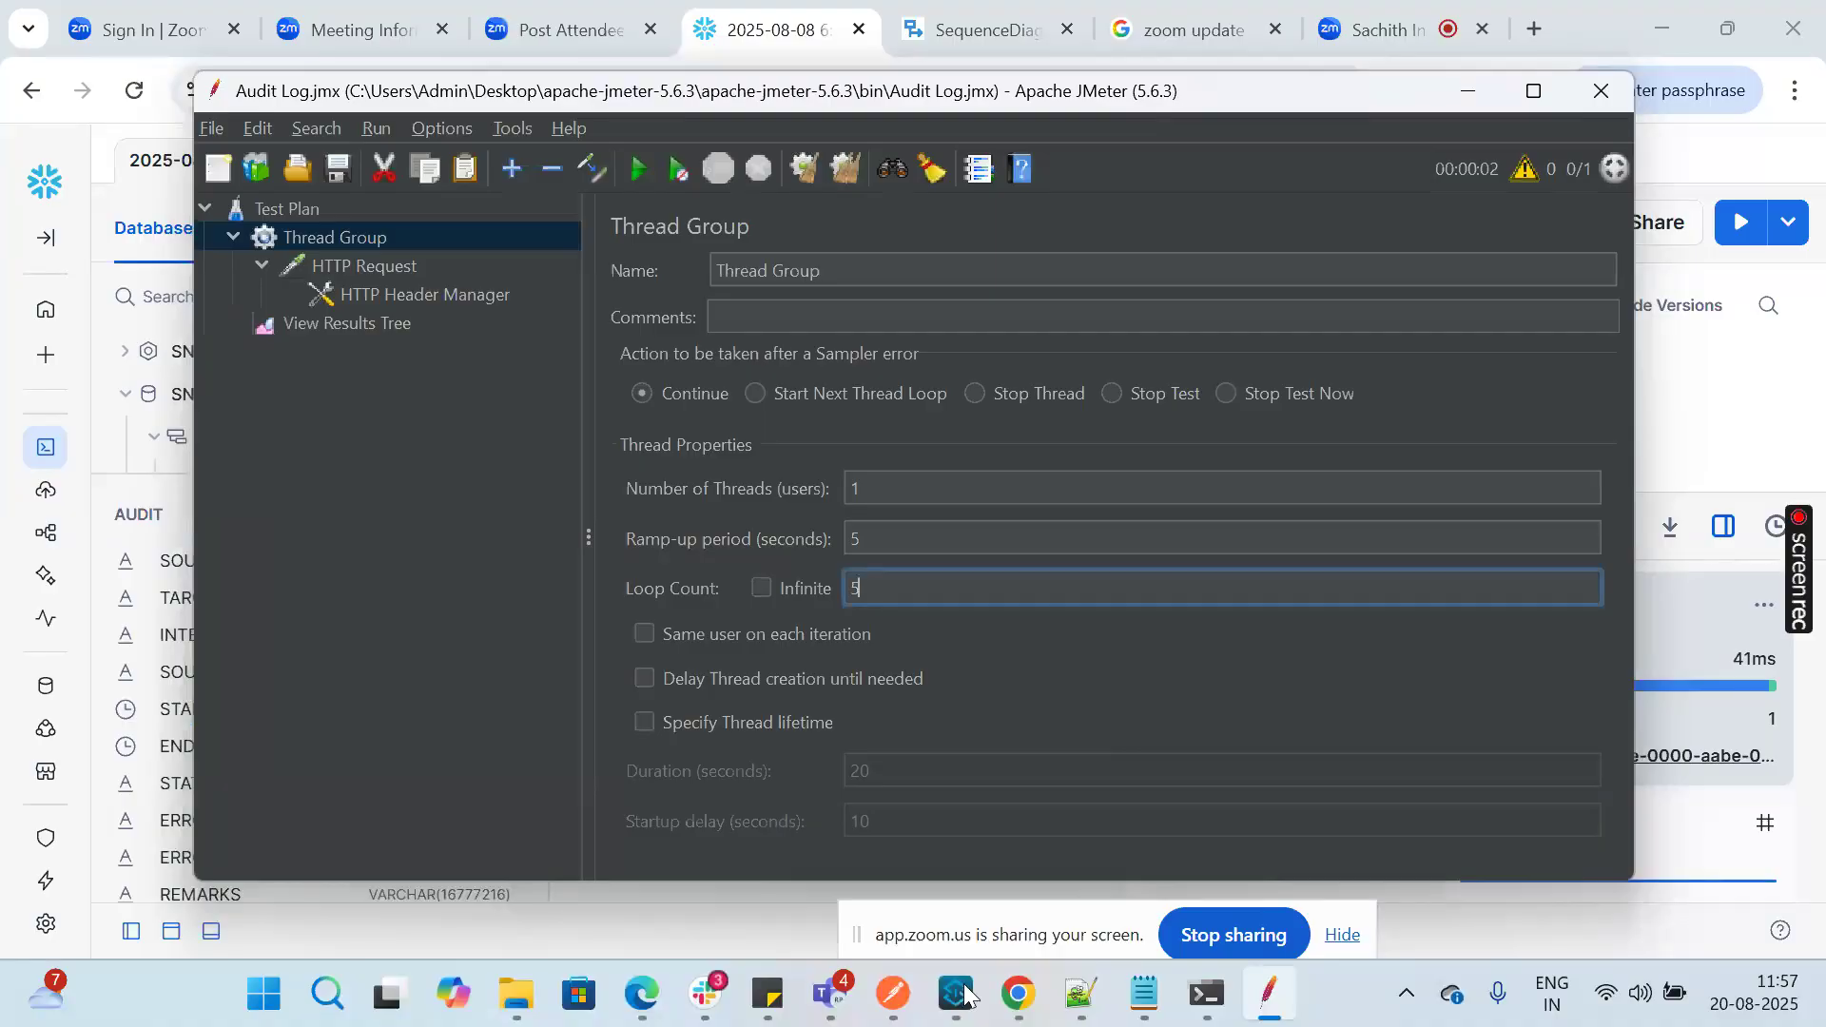
{"action": "left_click", "coordinate": [961, 993]}
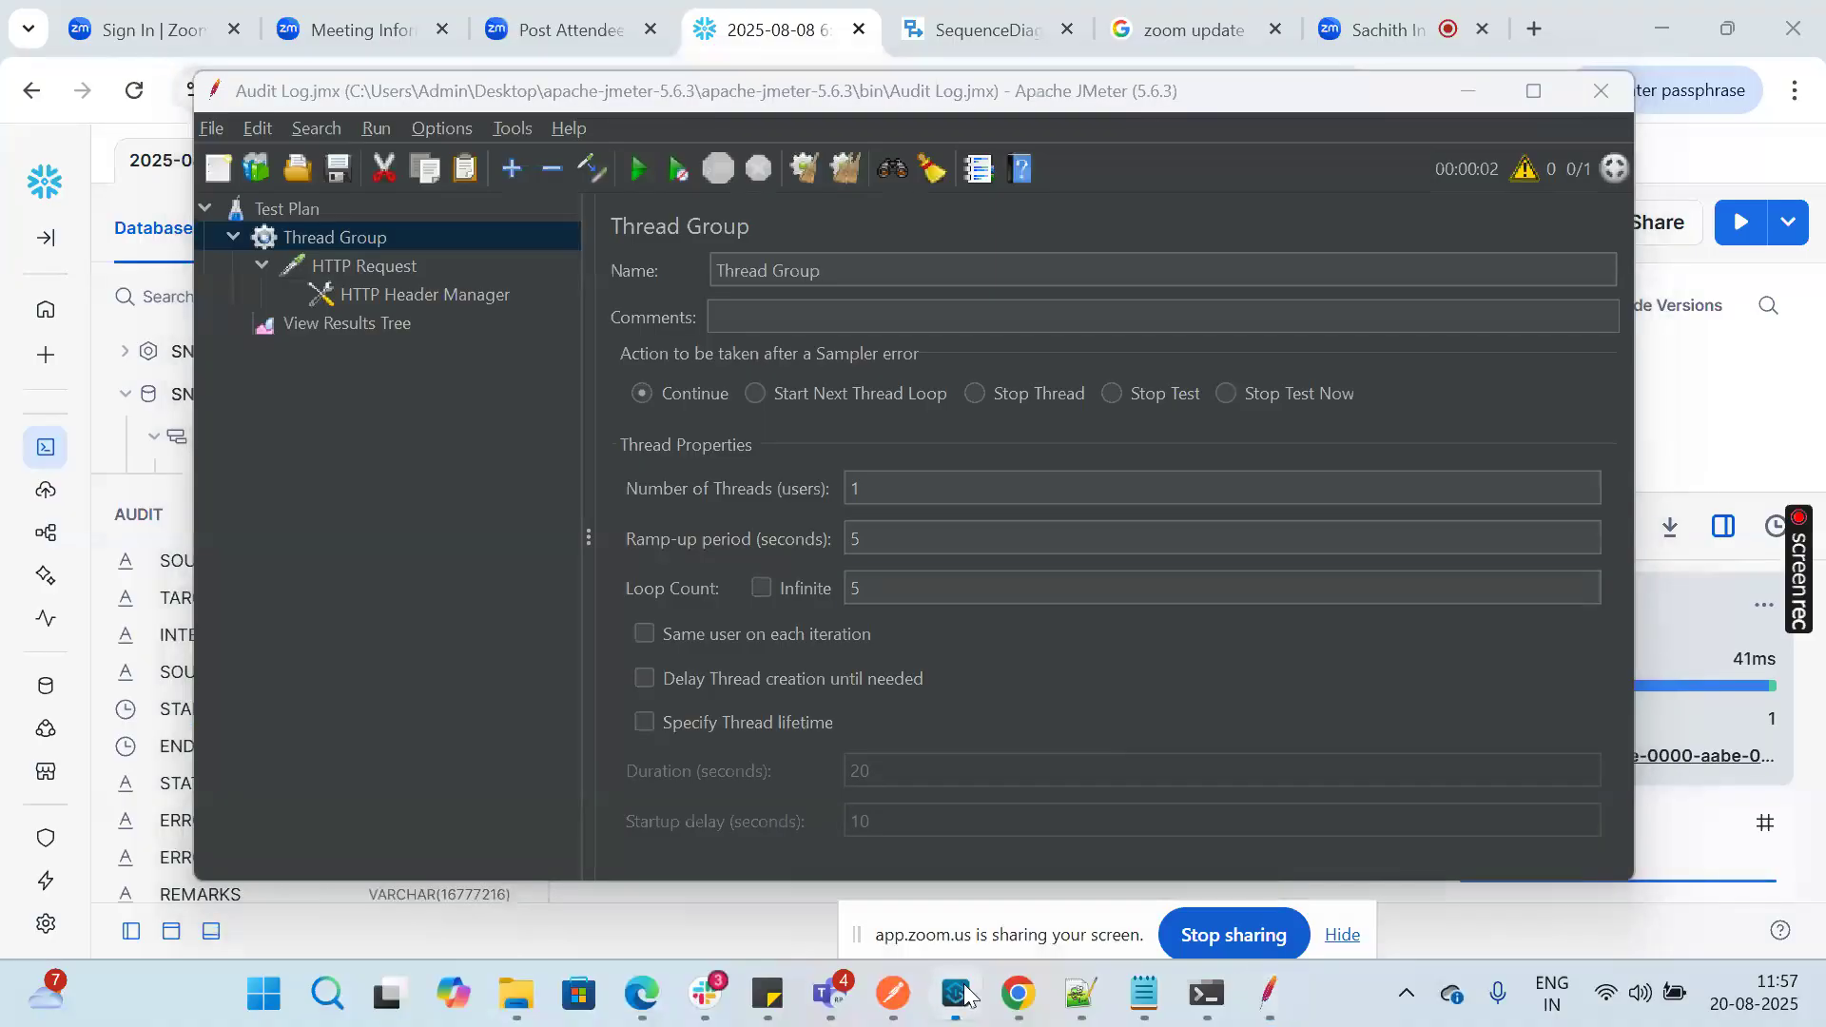
{"action": "scroll", "coordinate": [695, 829], "scroll_direction": "right", "scroll_amount": 10}
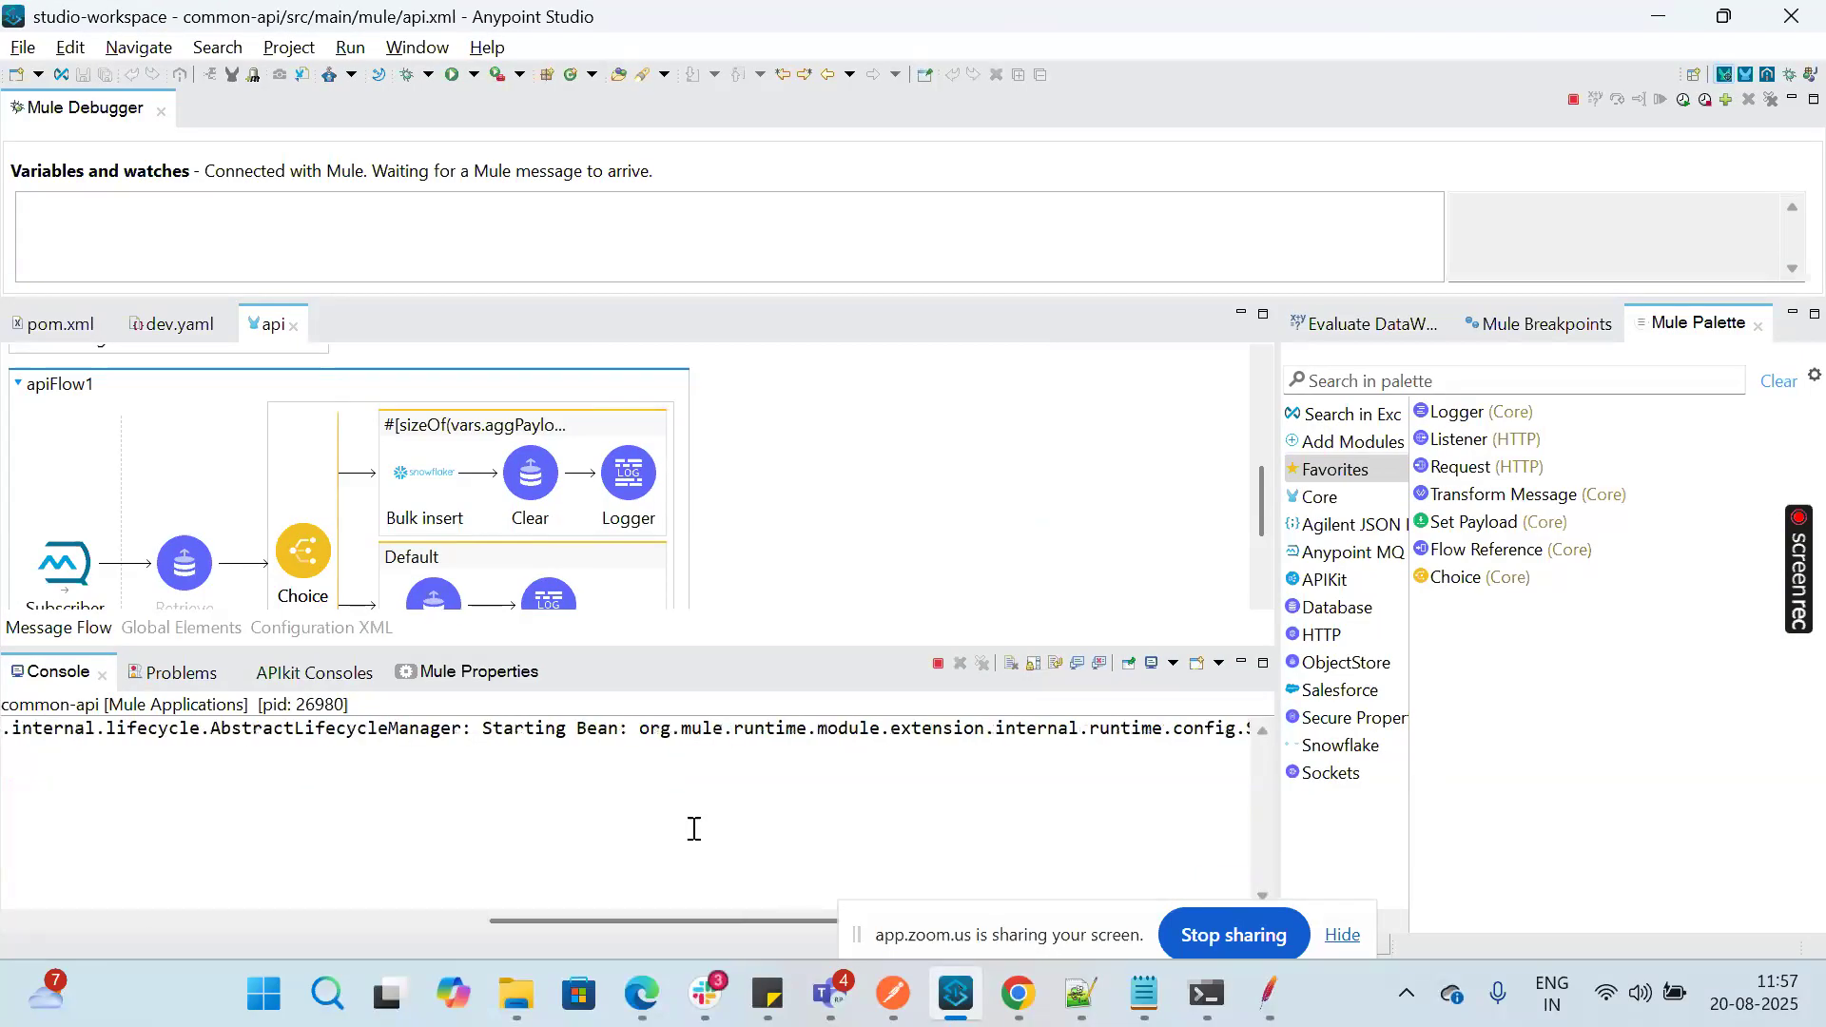
{"action": "scroll", "coordinate": [694, 829], "scroll_direction": "left", "scroll_amount": 10}
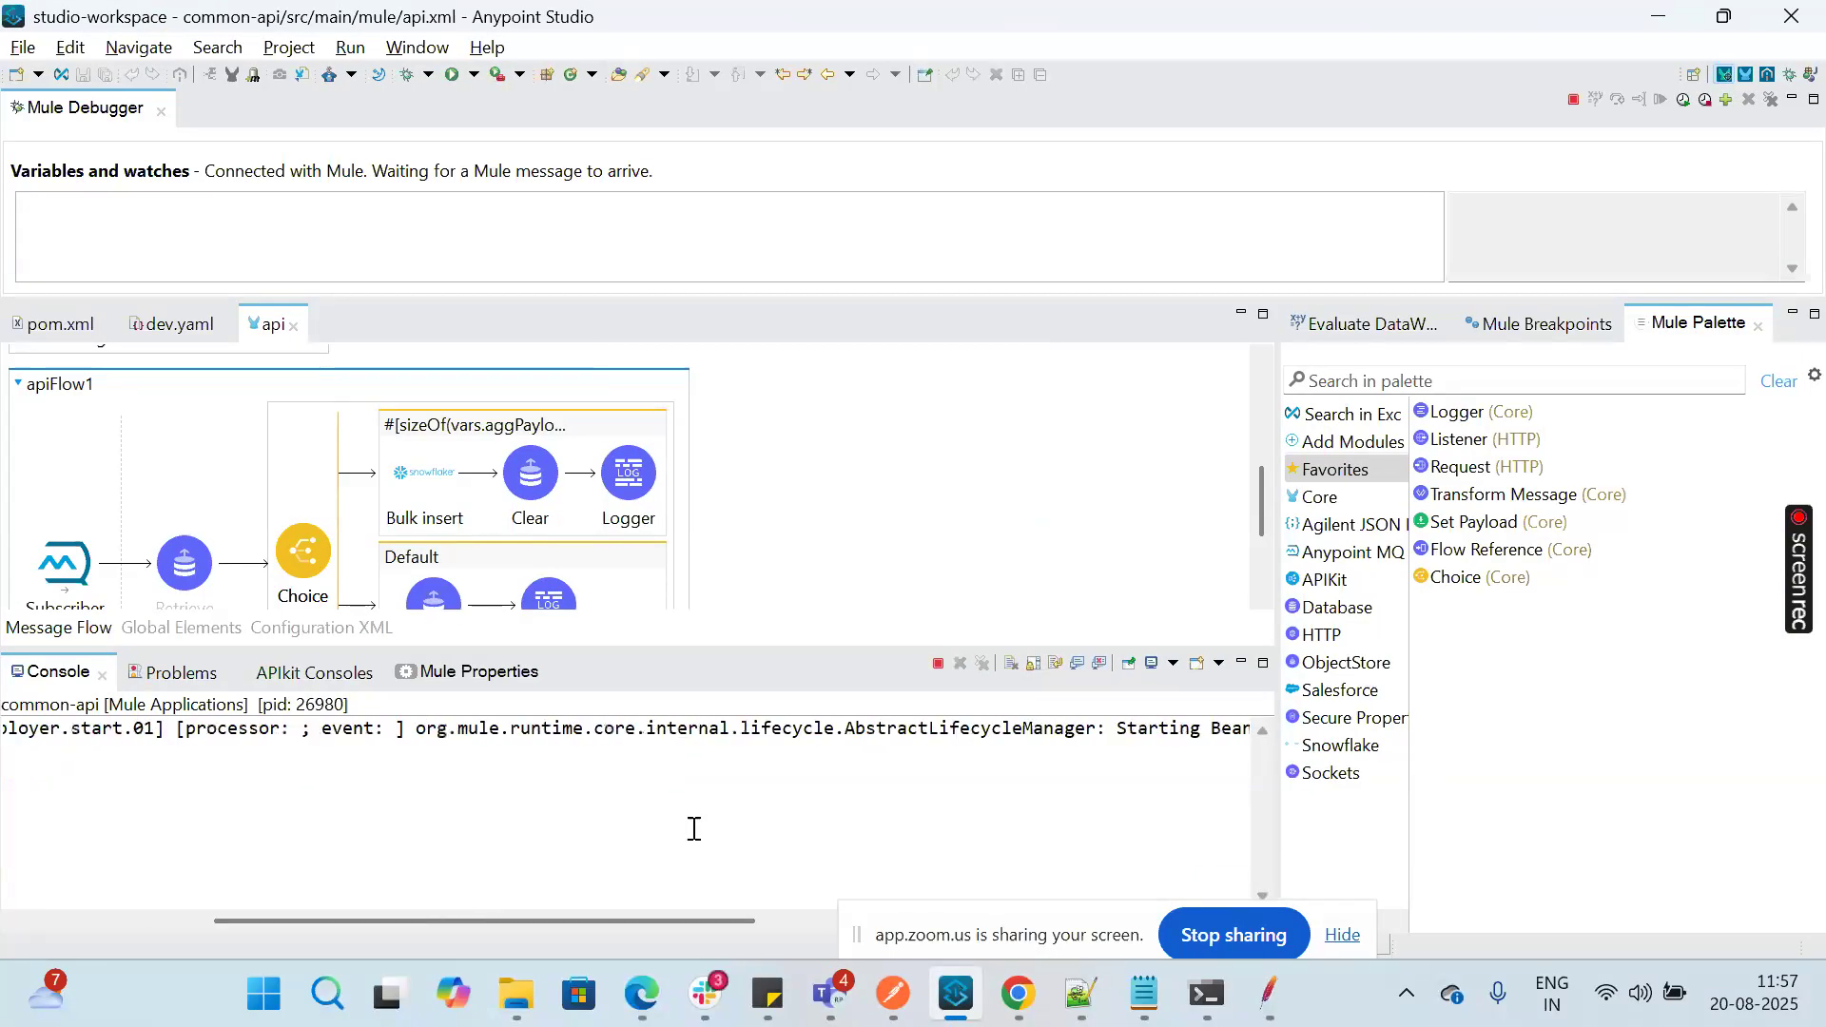
{"action": "left_click", "coordinate": [956, 1004]}
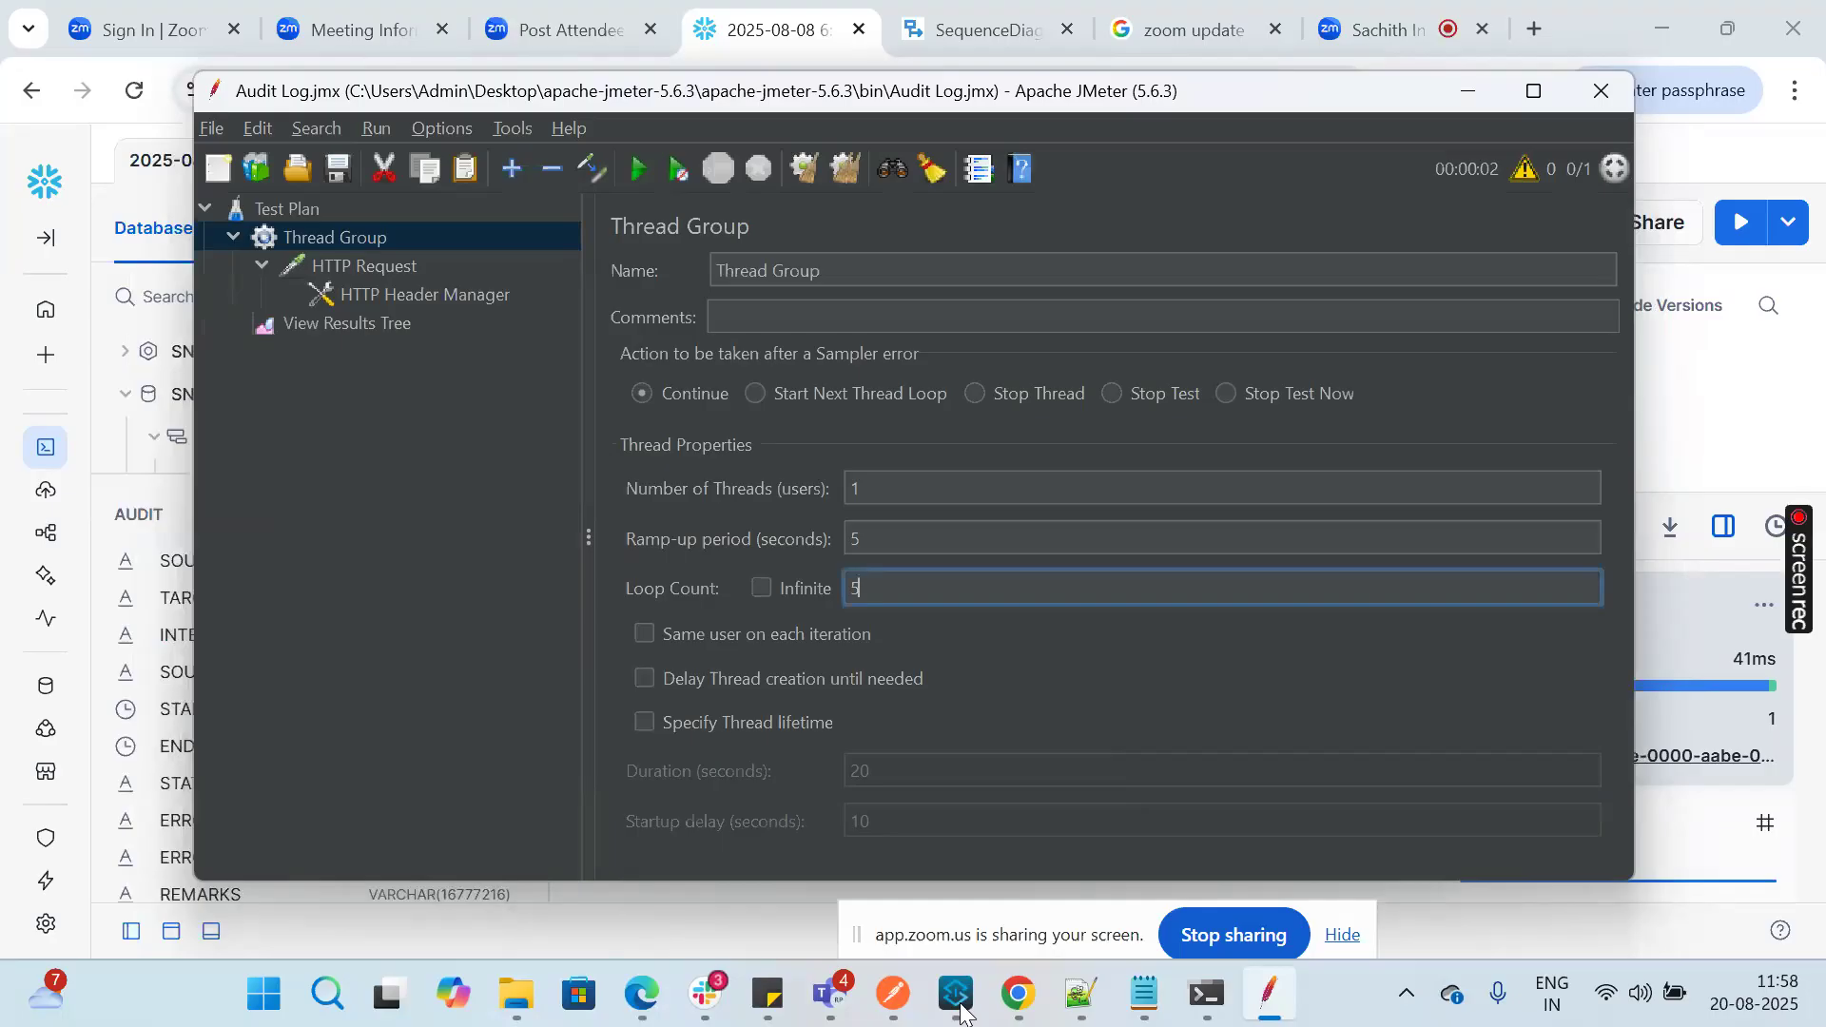
{"action": "left_click", "coordinate": [958, 995]}
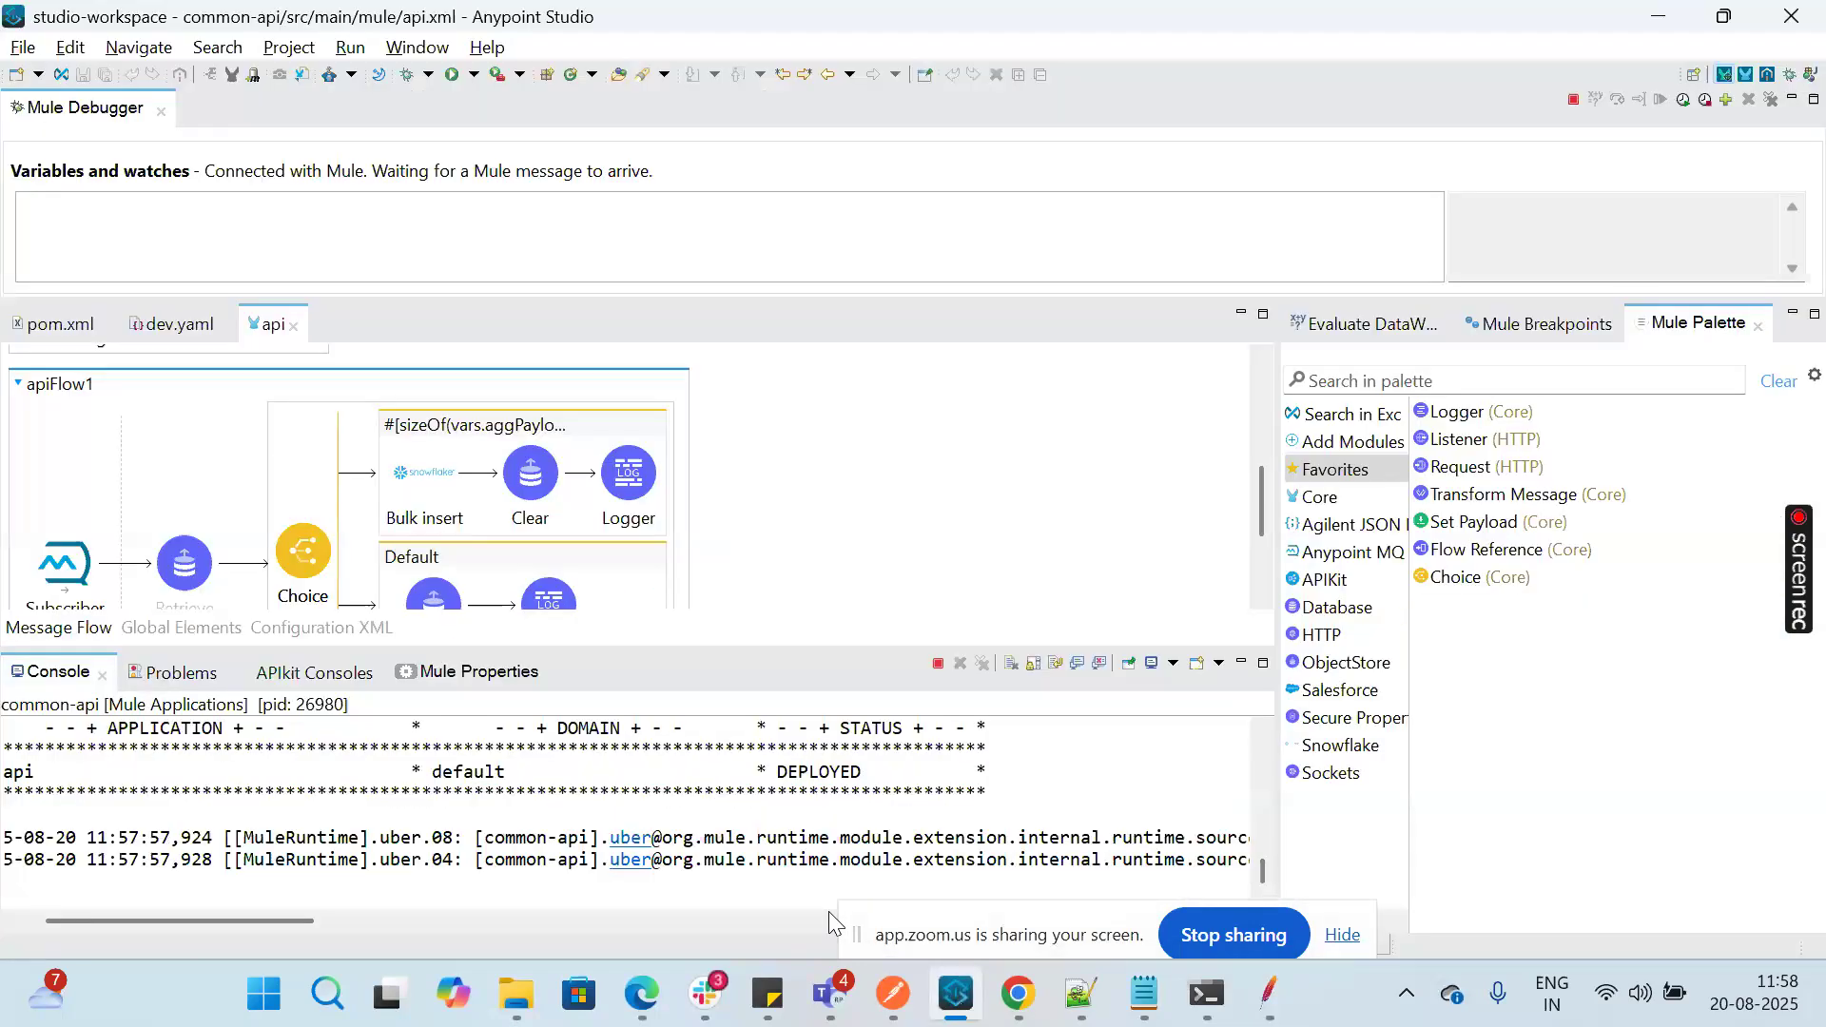
{"action": "left_click", "coordinate": [833, 593]}
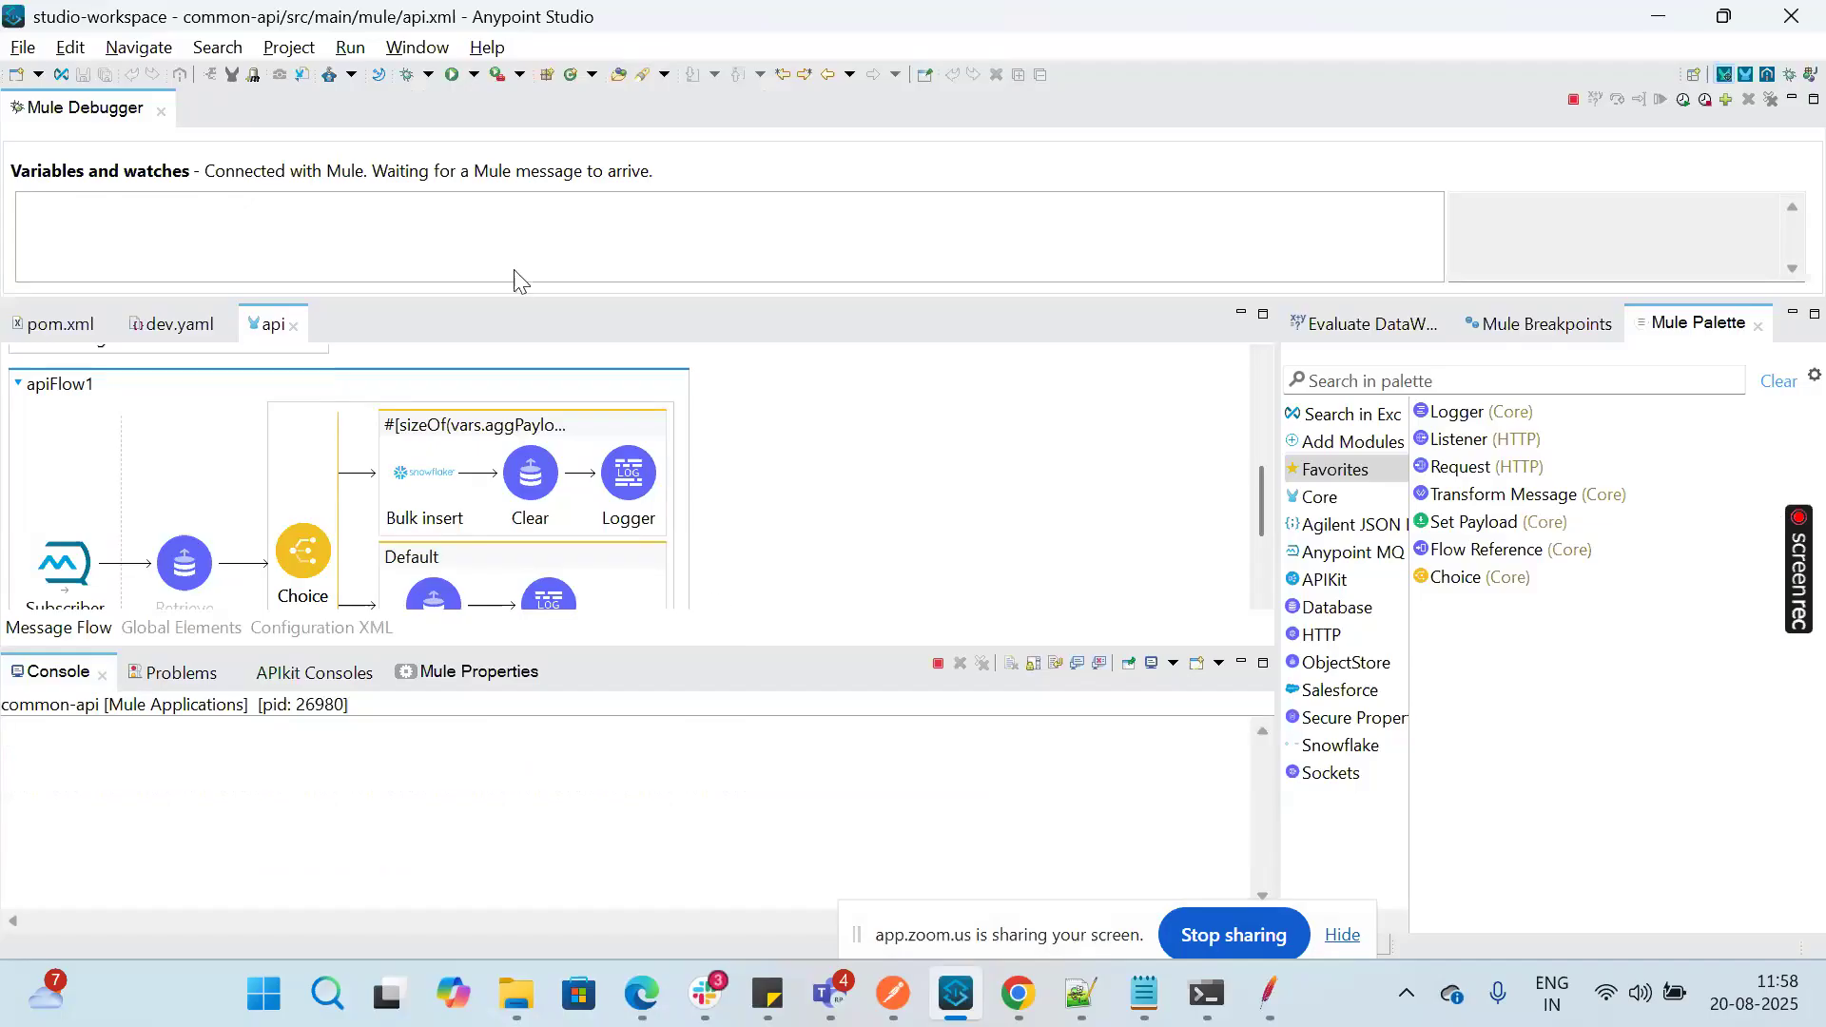
Step: Review the common-api run configuration, including its target runtime, Clear Application Data and clustering options, and close it without changes
{"action": "left_click", "coordinate": [351, 48]}
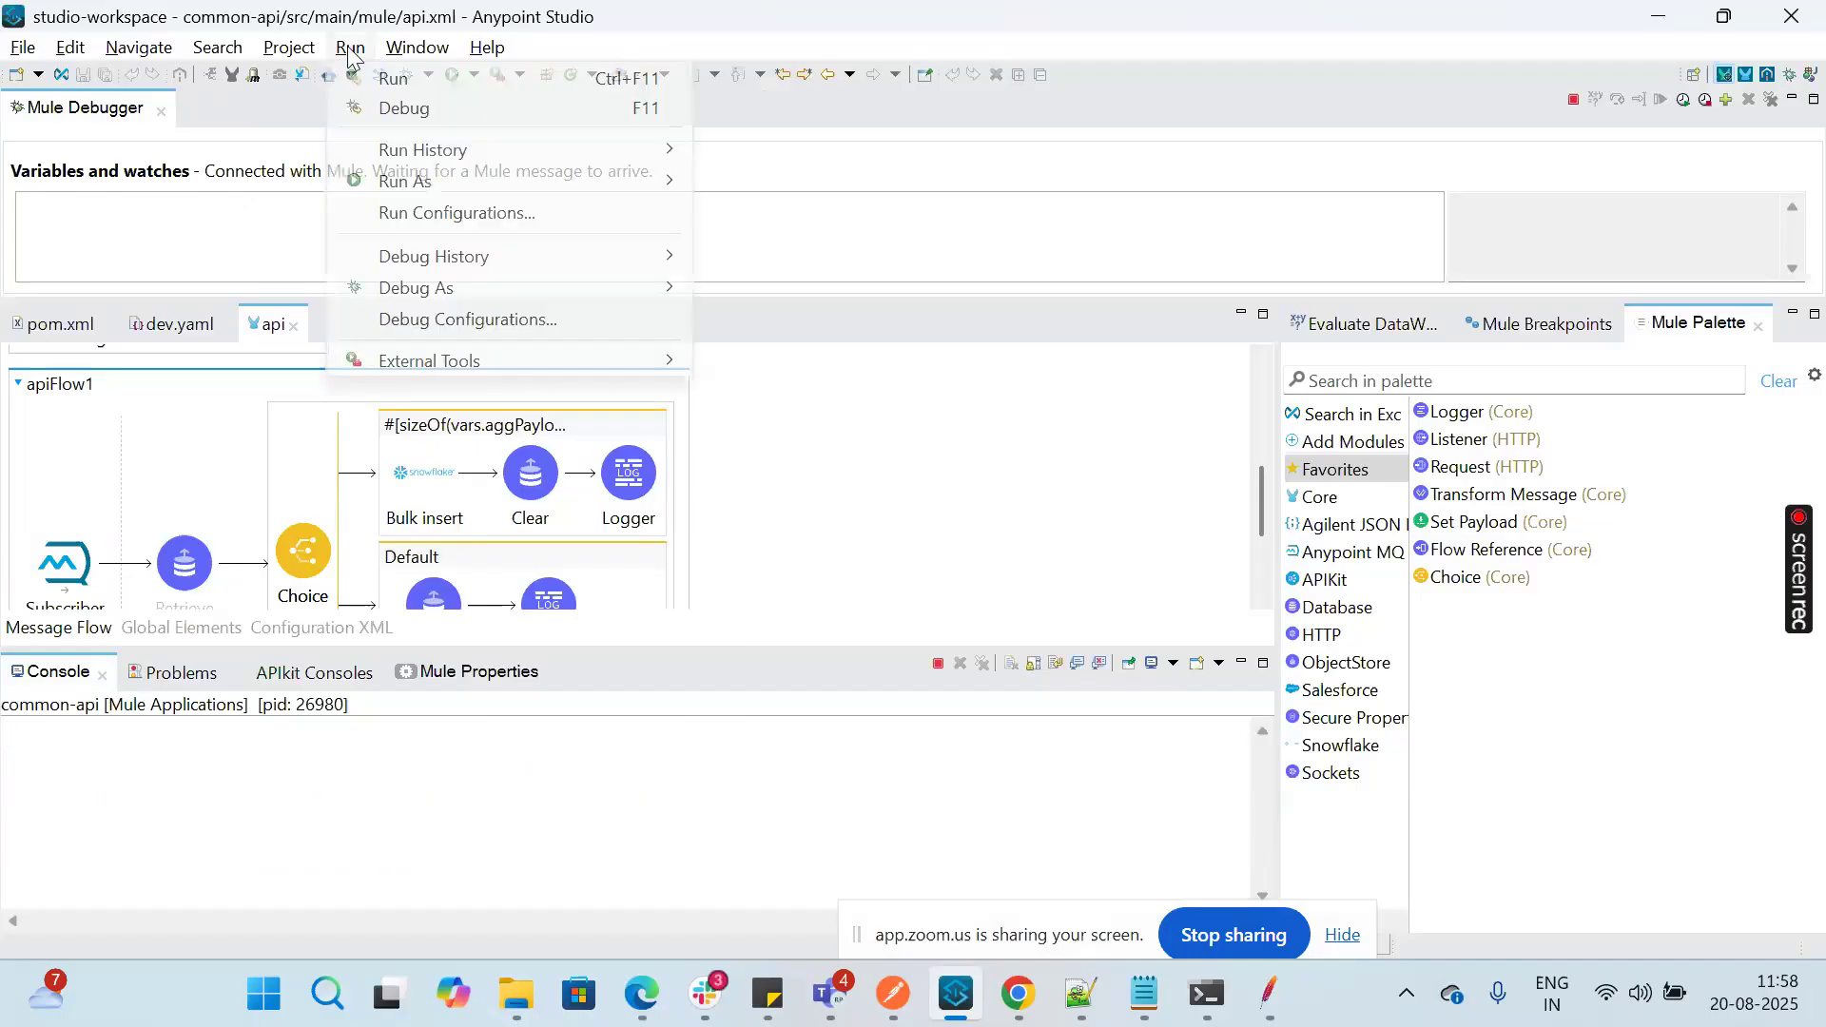
{"action": "left_click", "coordinate": [483, 212]}
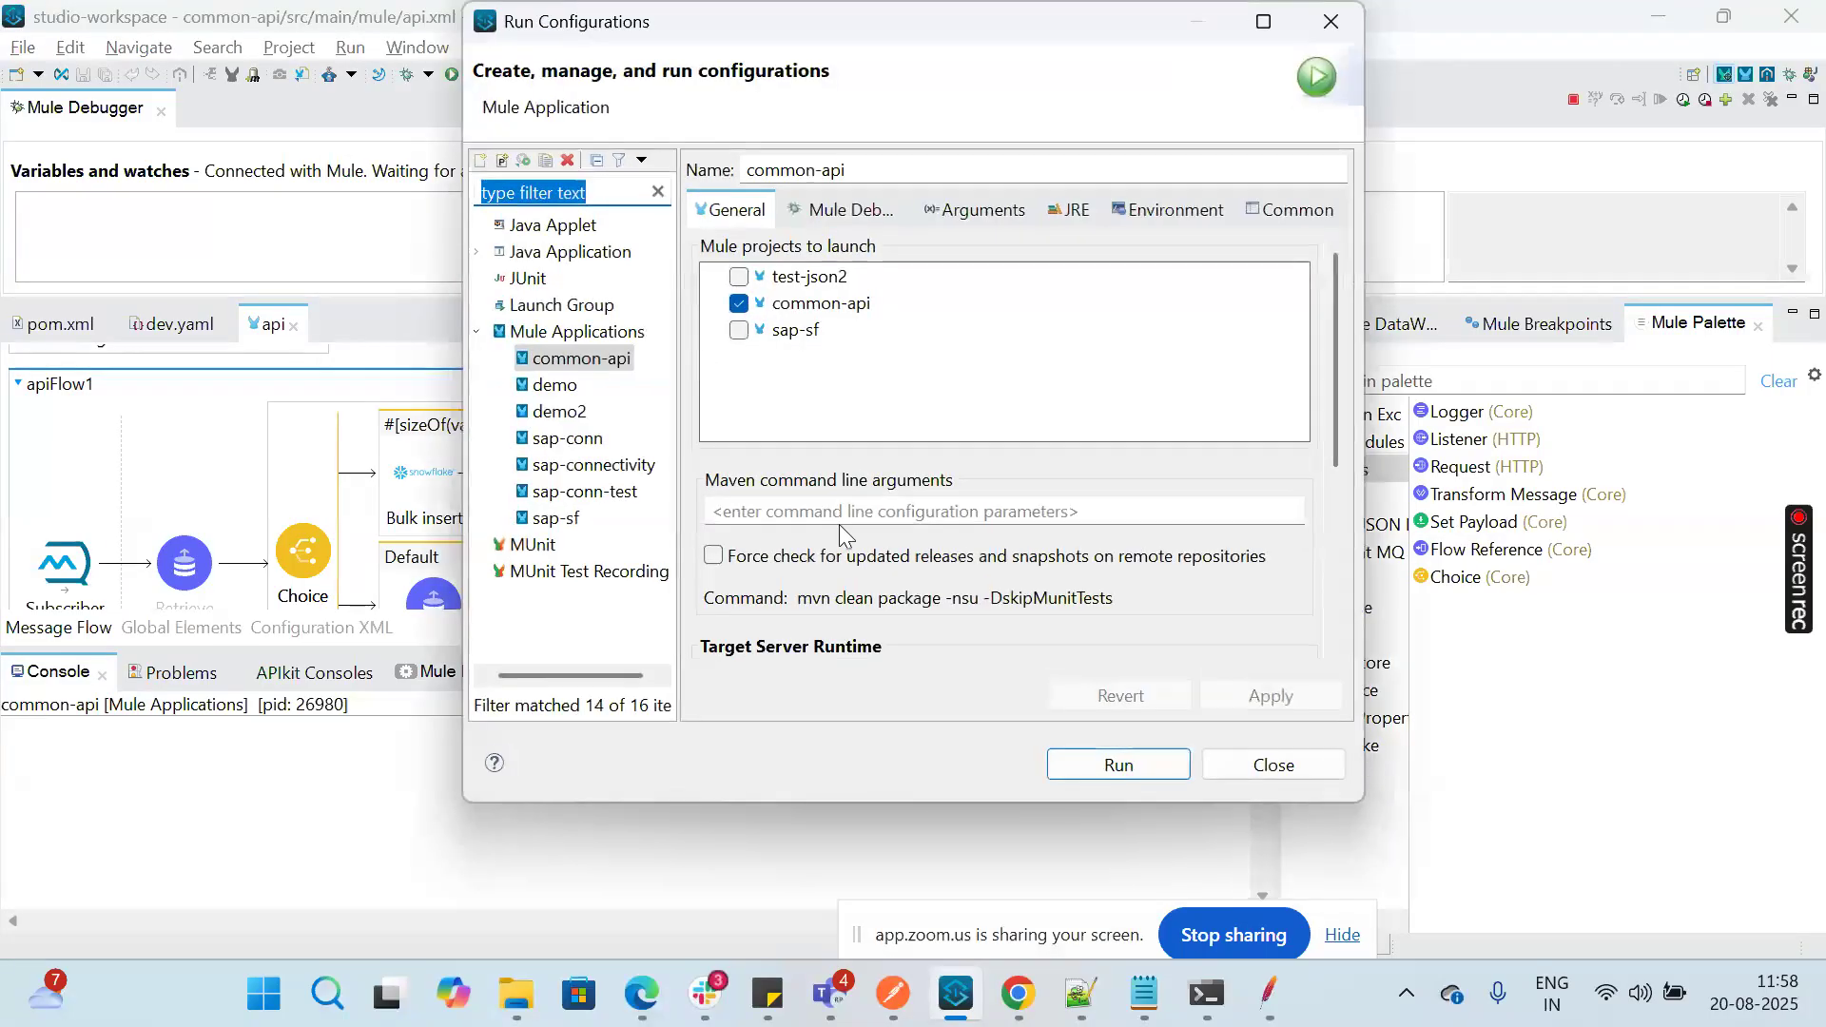
{"action": "left_click_drag", "start_coordinate": [1339, 396], "coordinate": [1343, 561]}
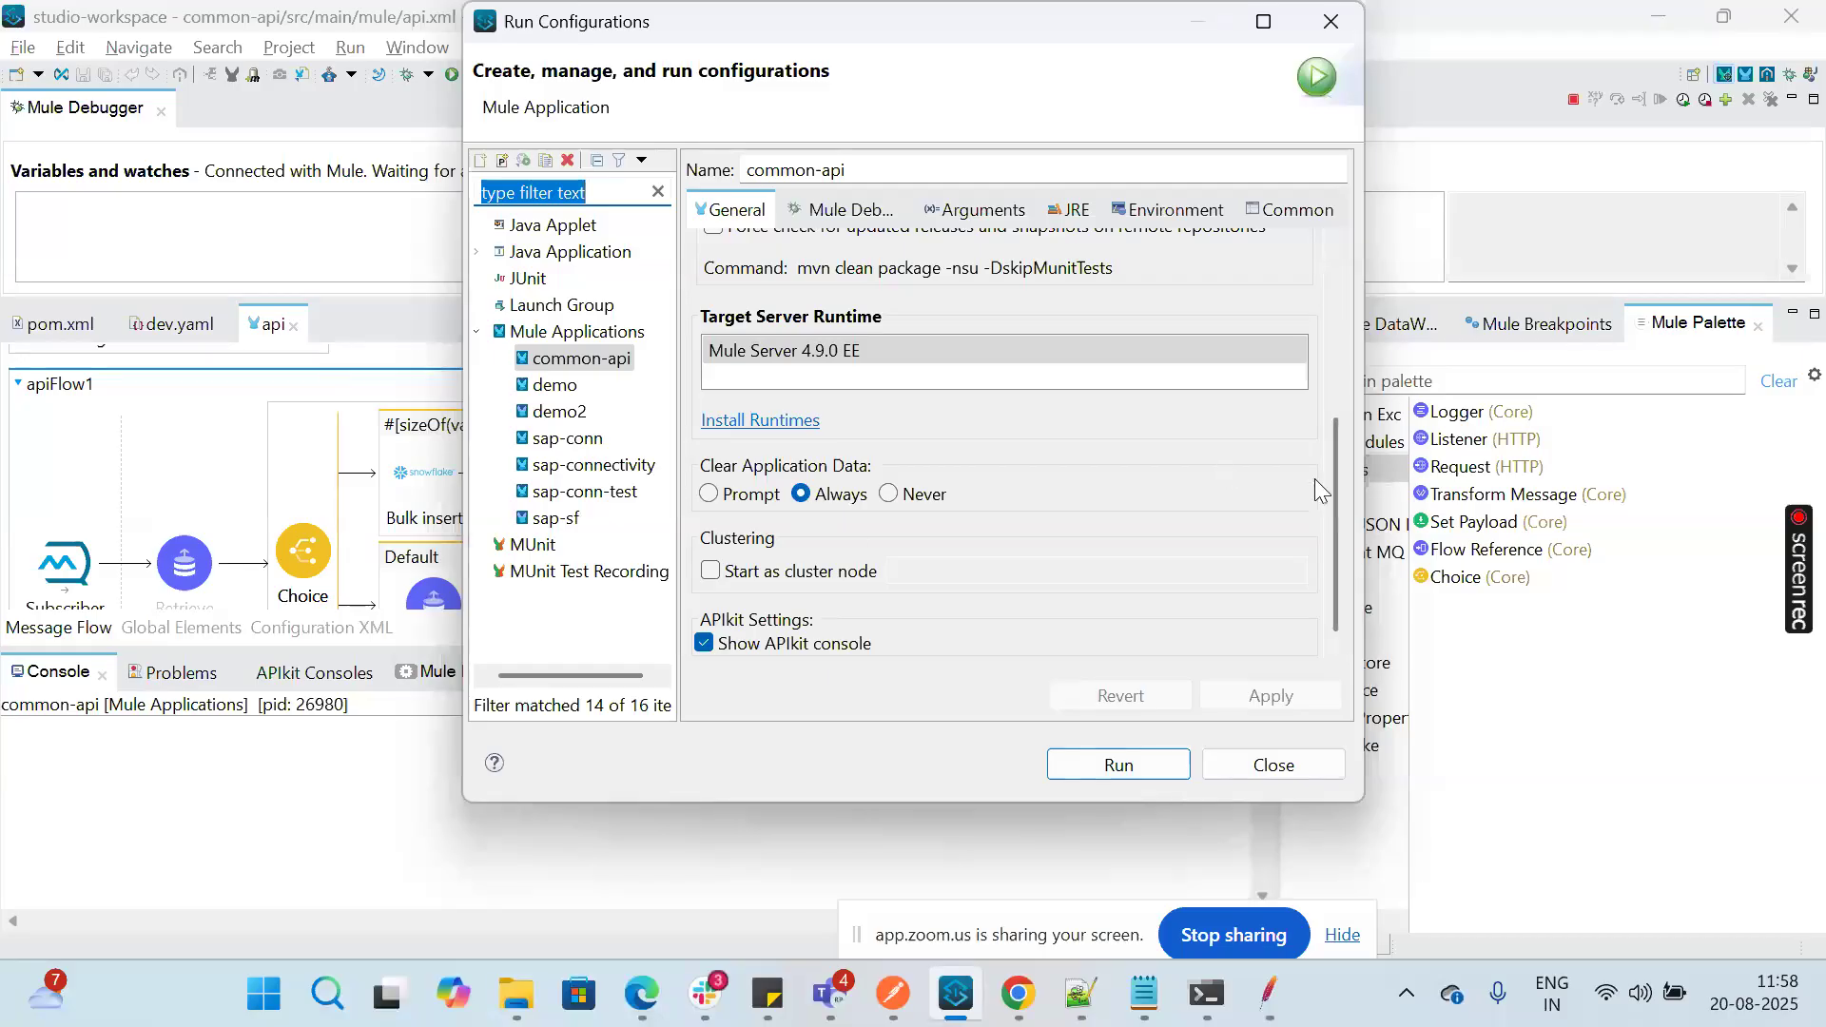
{"action": "left_click_drag", "start_coordinate": [1337, 496], "coordinate": [1290, 319]}
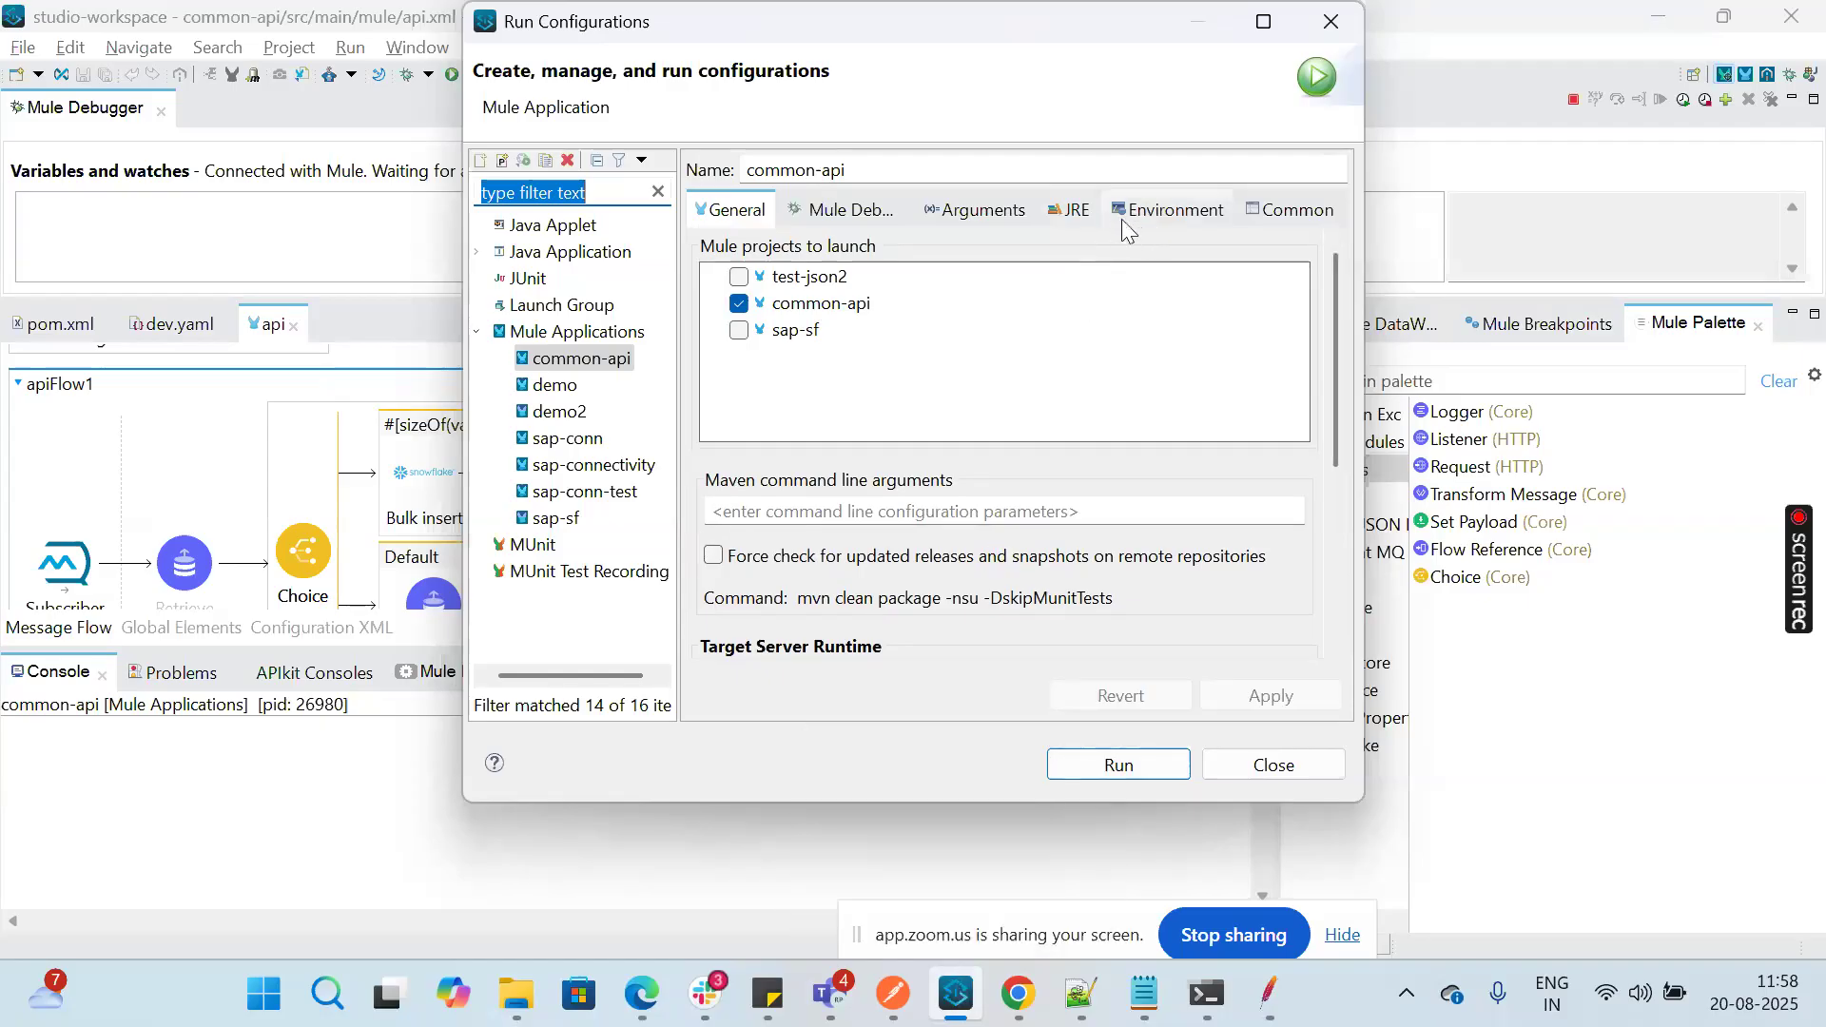
{"action": "left_click_drag", "start_coordinate": [1337, 351], "coordinate": [1344, 495]}
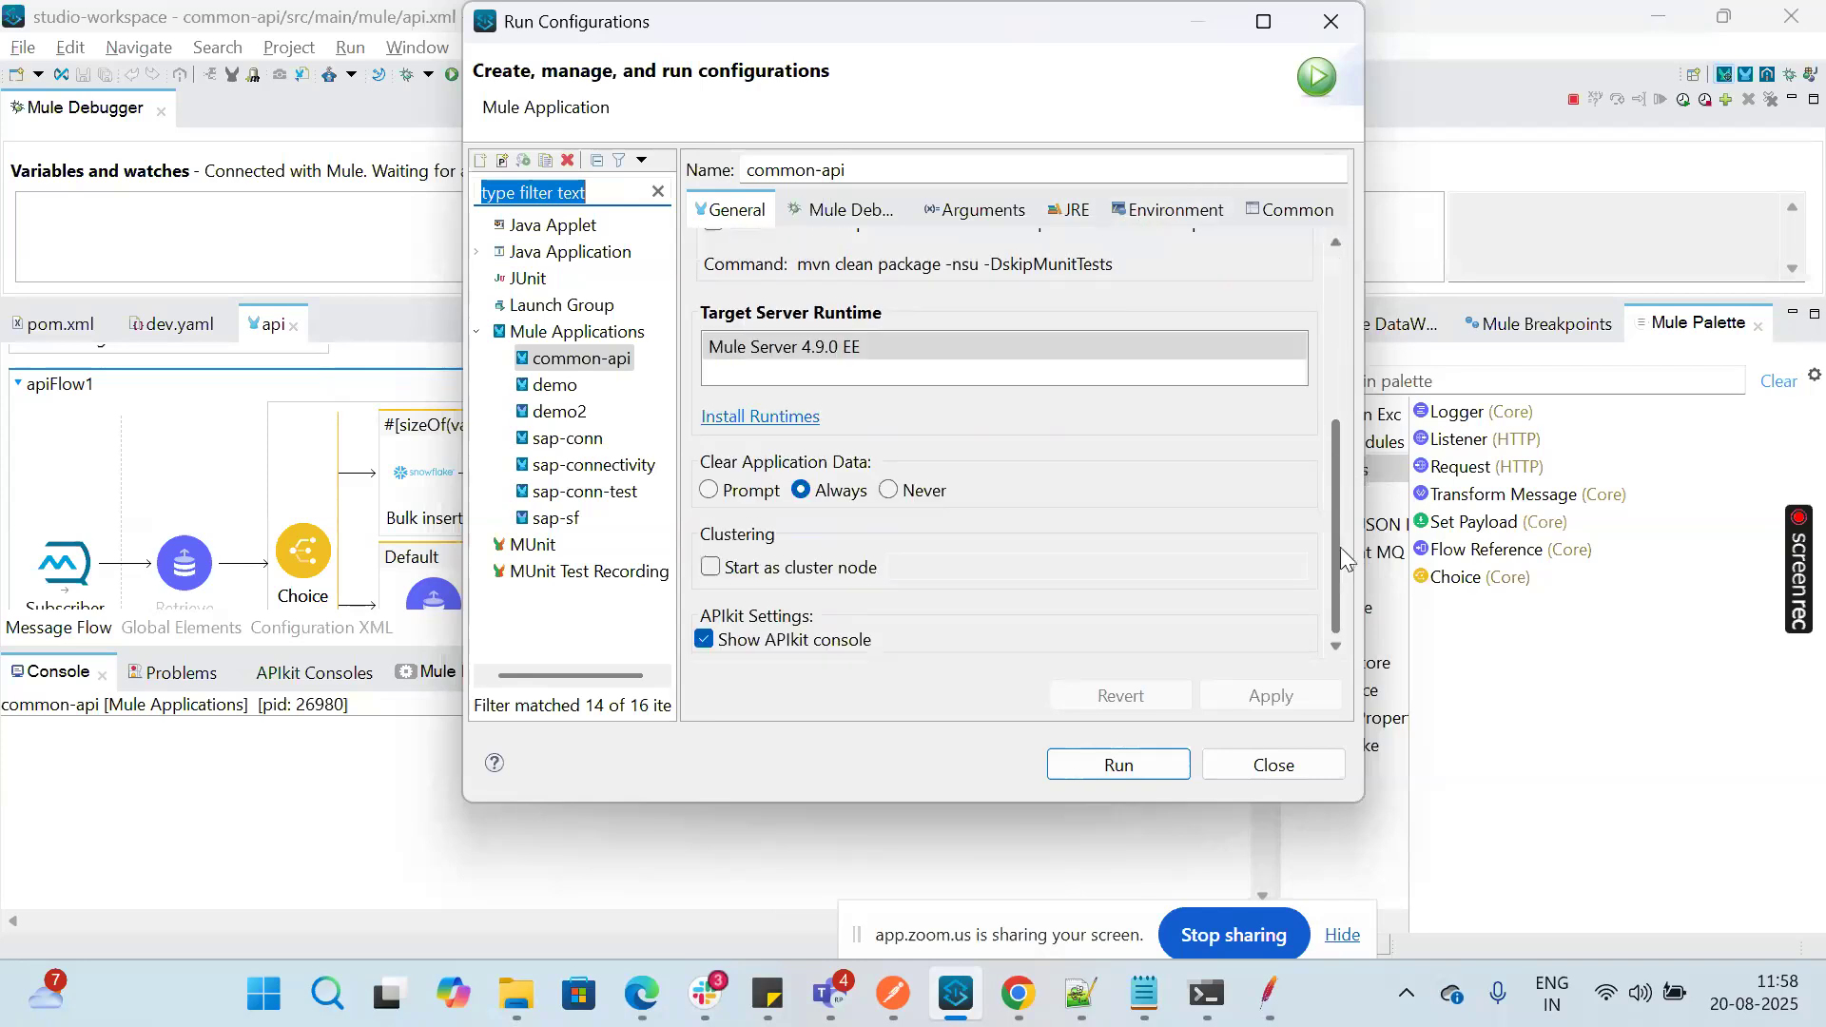
{"action": "left_click", "coordinate": [1273, 766]}
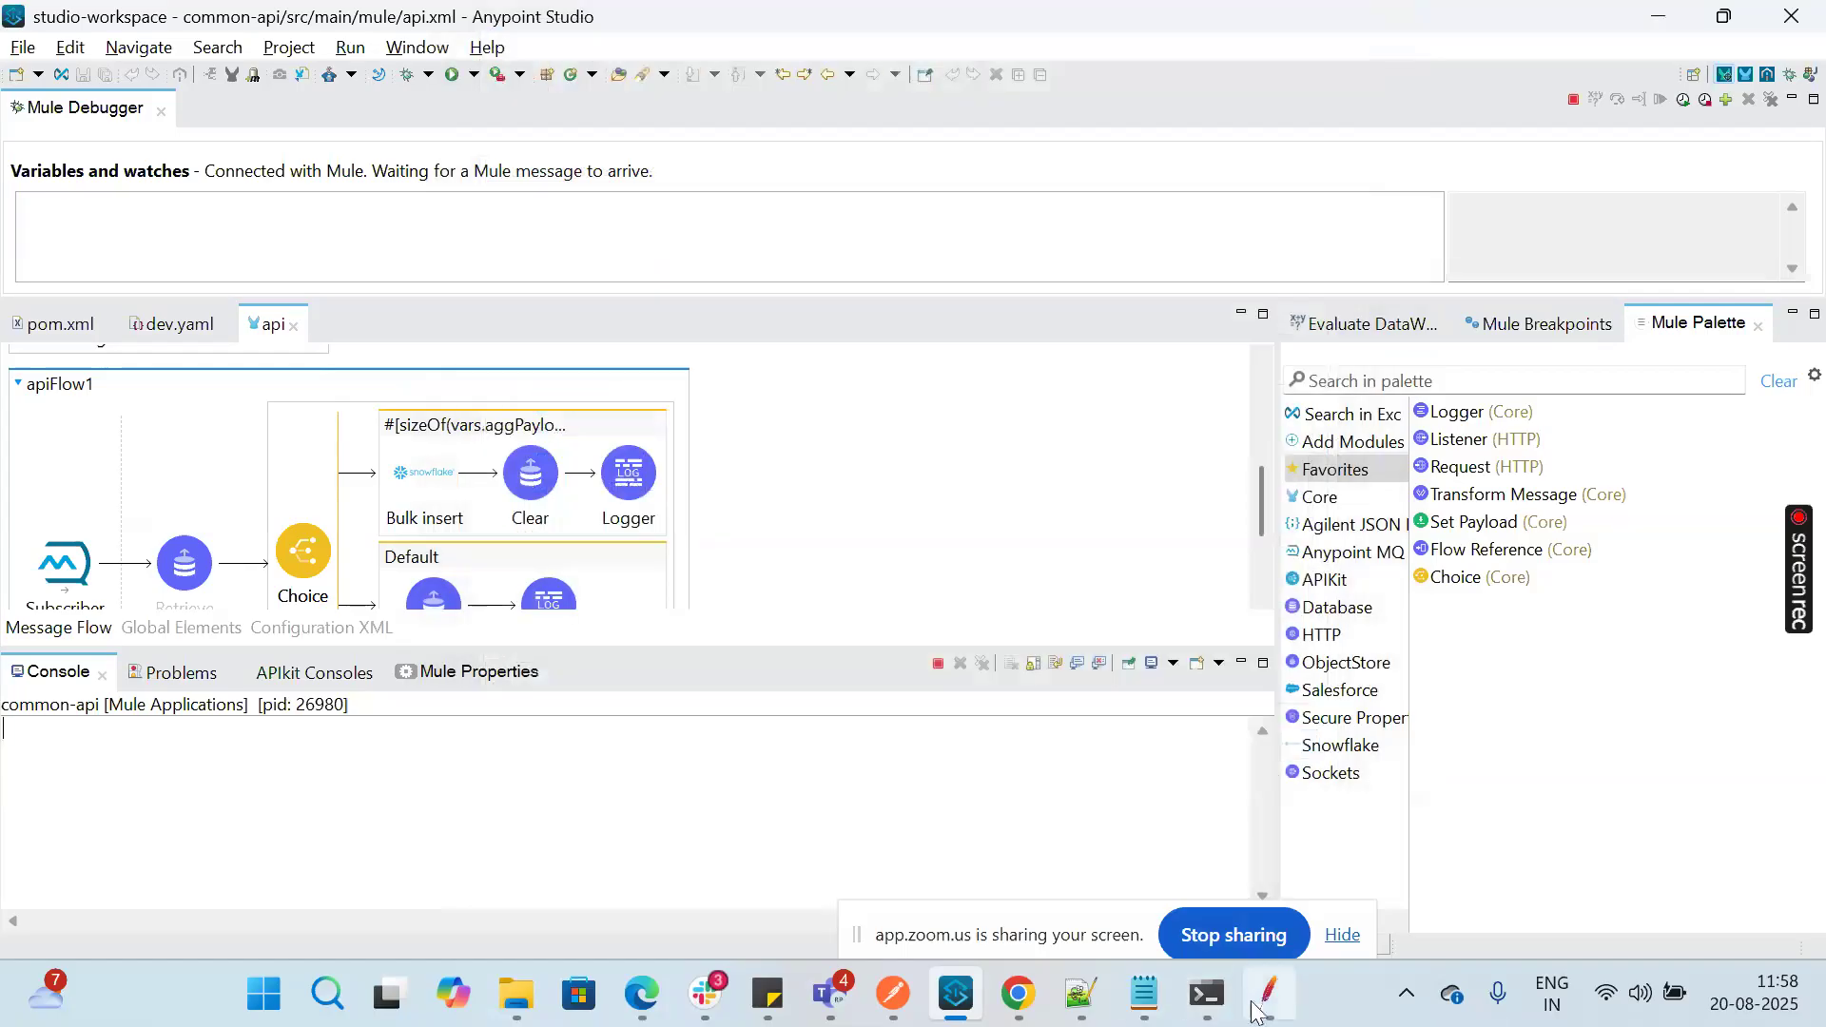
Step: Switch to JMeter and run the Audit Log test plan
{"action": "mouse_move", "coordinate": [1256, 1012]}
{"action": "left_click", "coordinate": [1269, 913]}
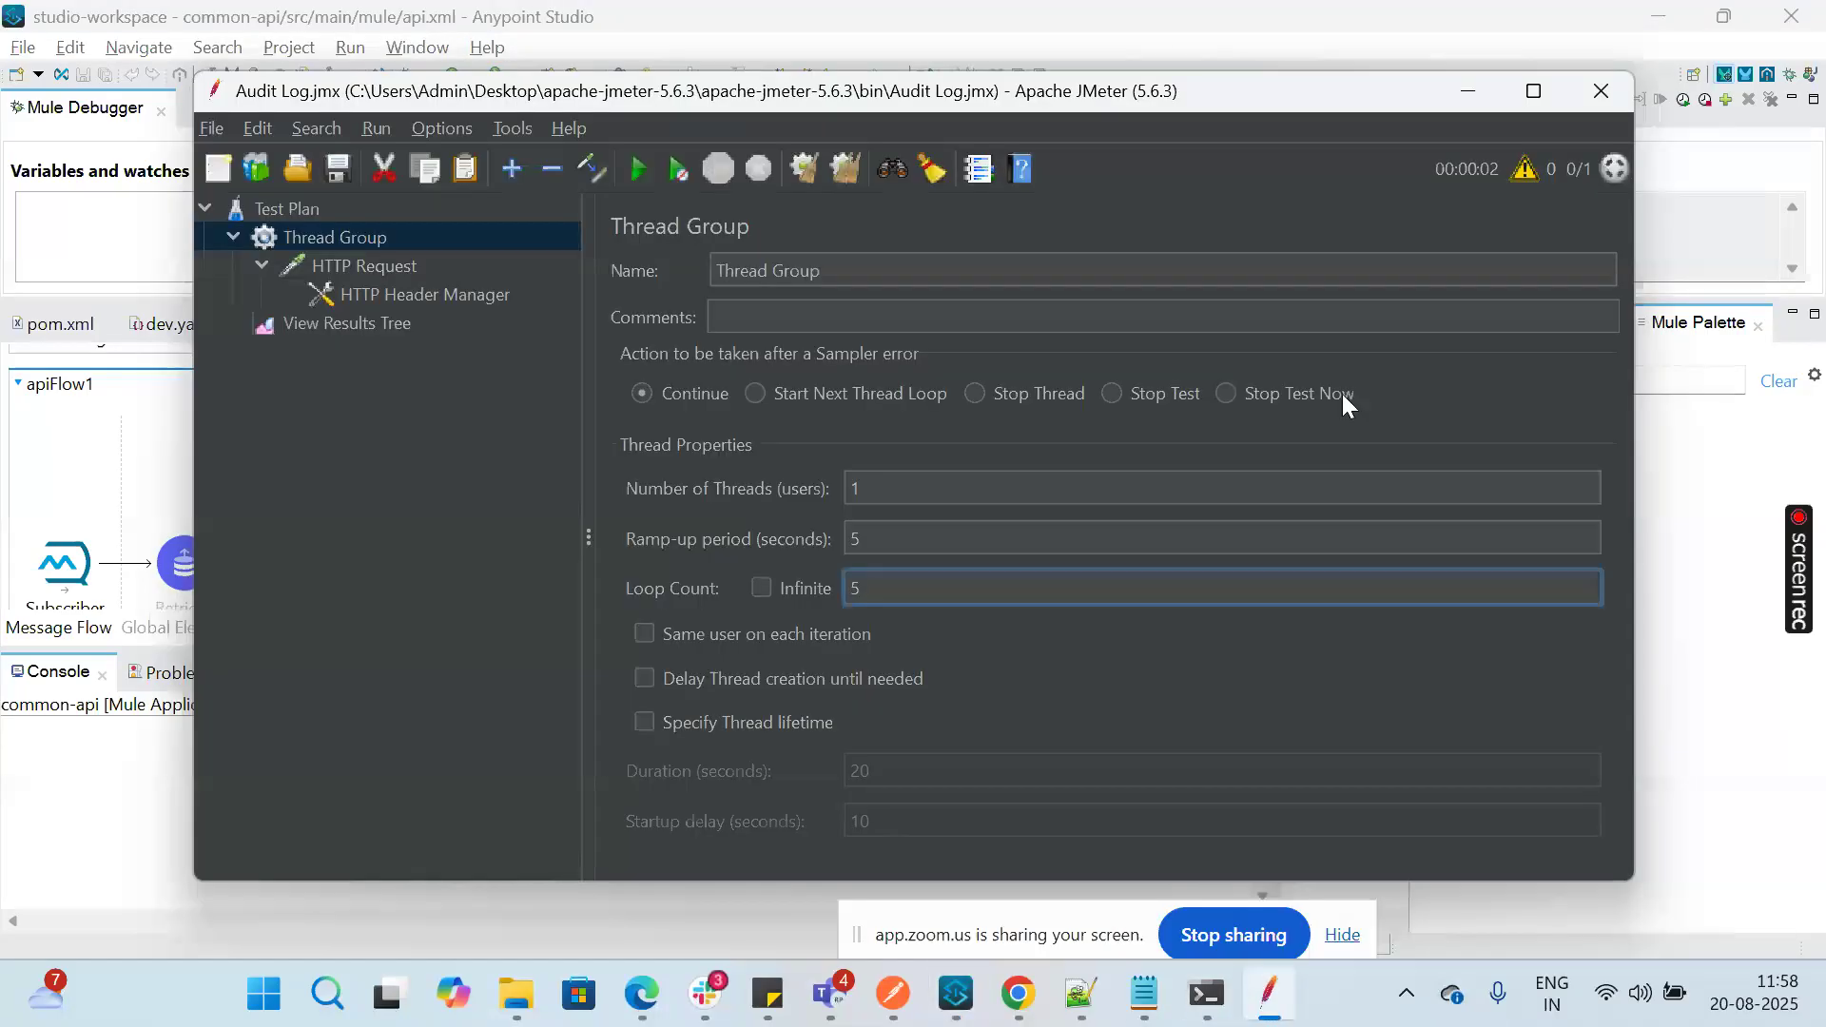
{"action": "left_click", "coordinate": [637, 170]}
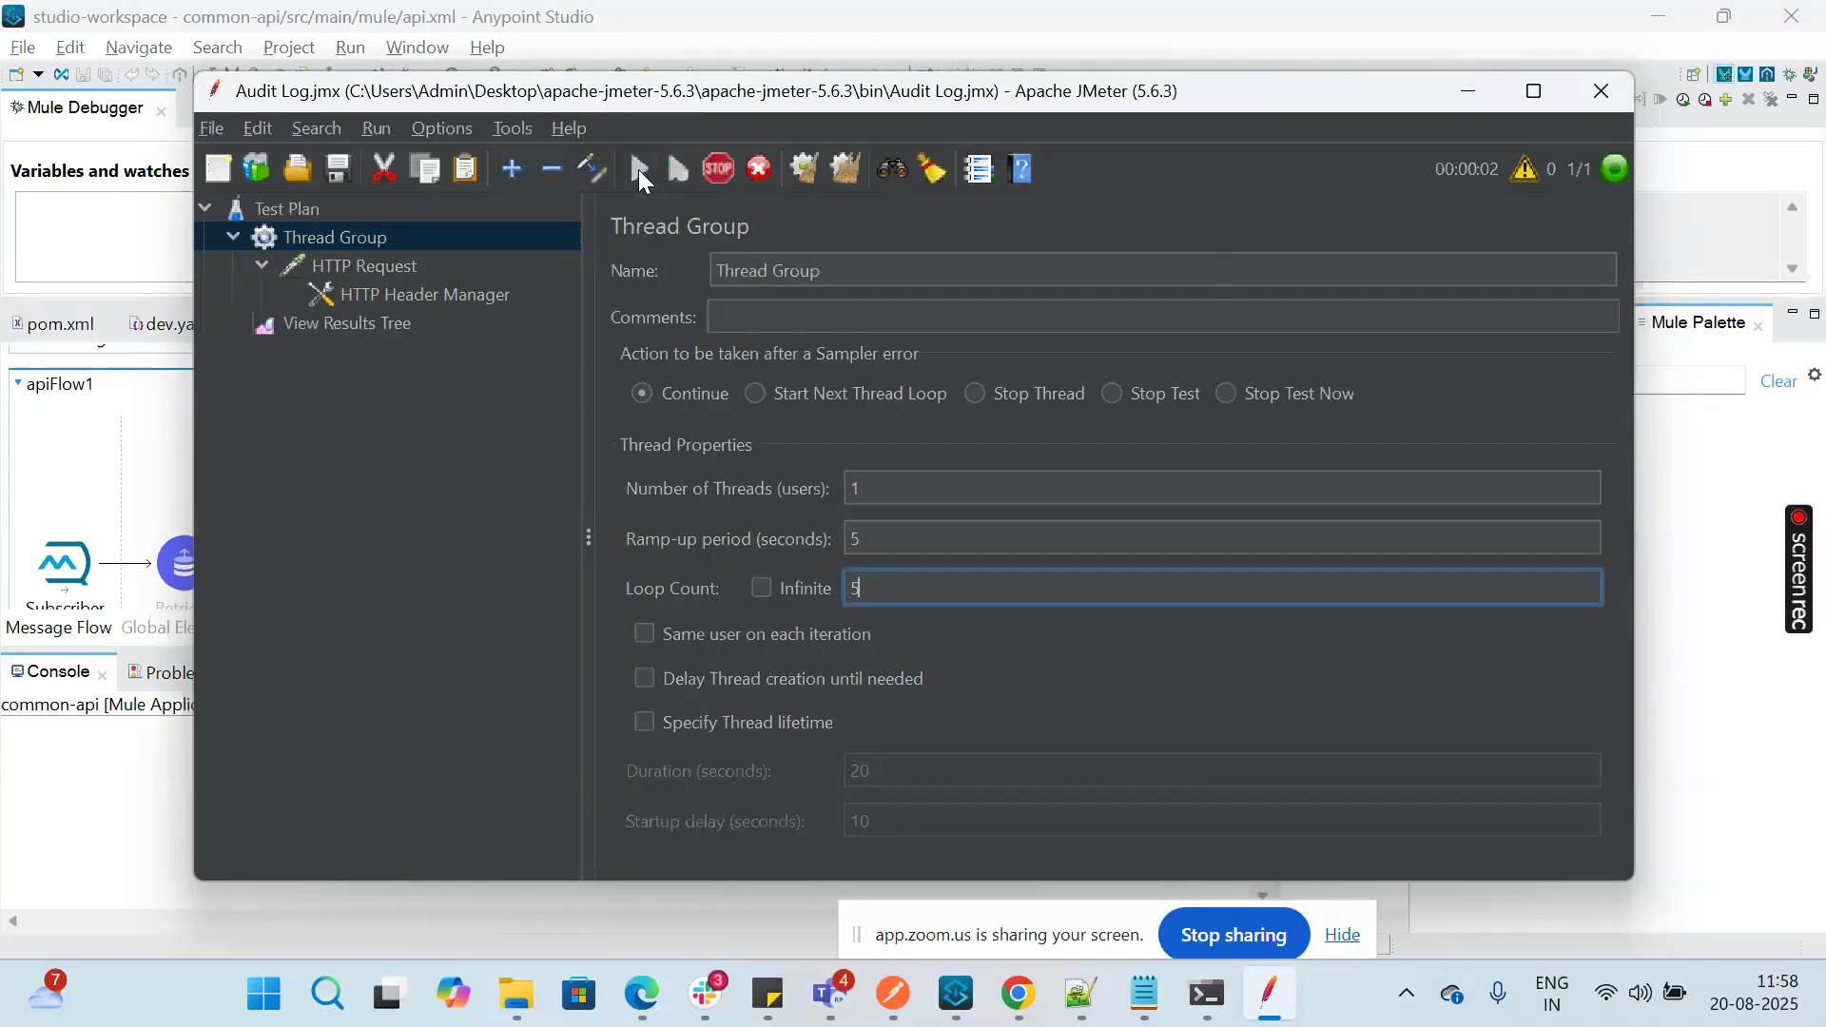
Step: Return to Anypoint Studio and check the console for the object store size updates and the database insert message
{"action": "mouse_move", "coordinate": [958, 1010]}
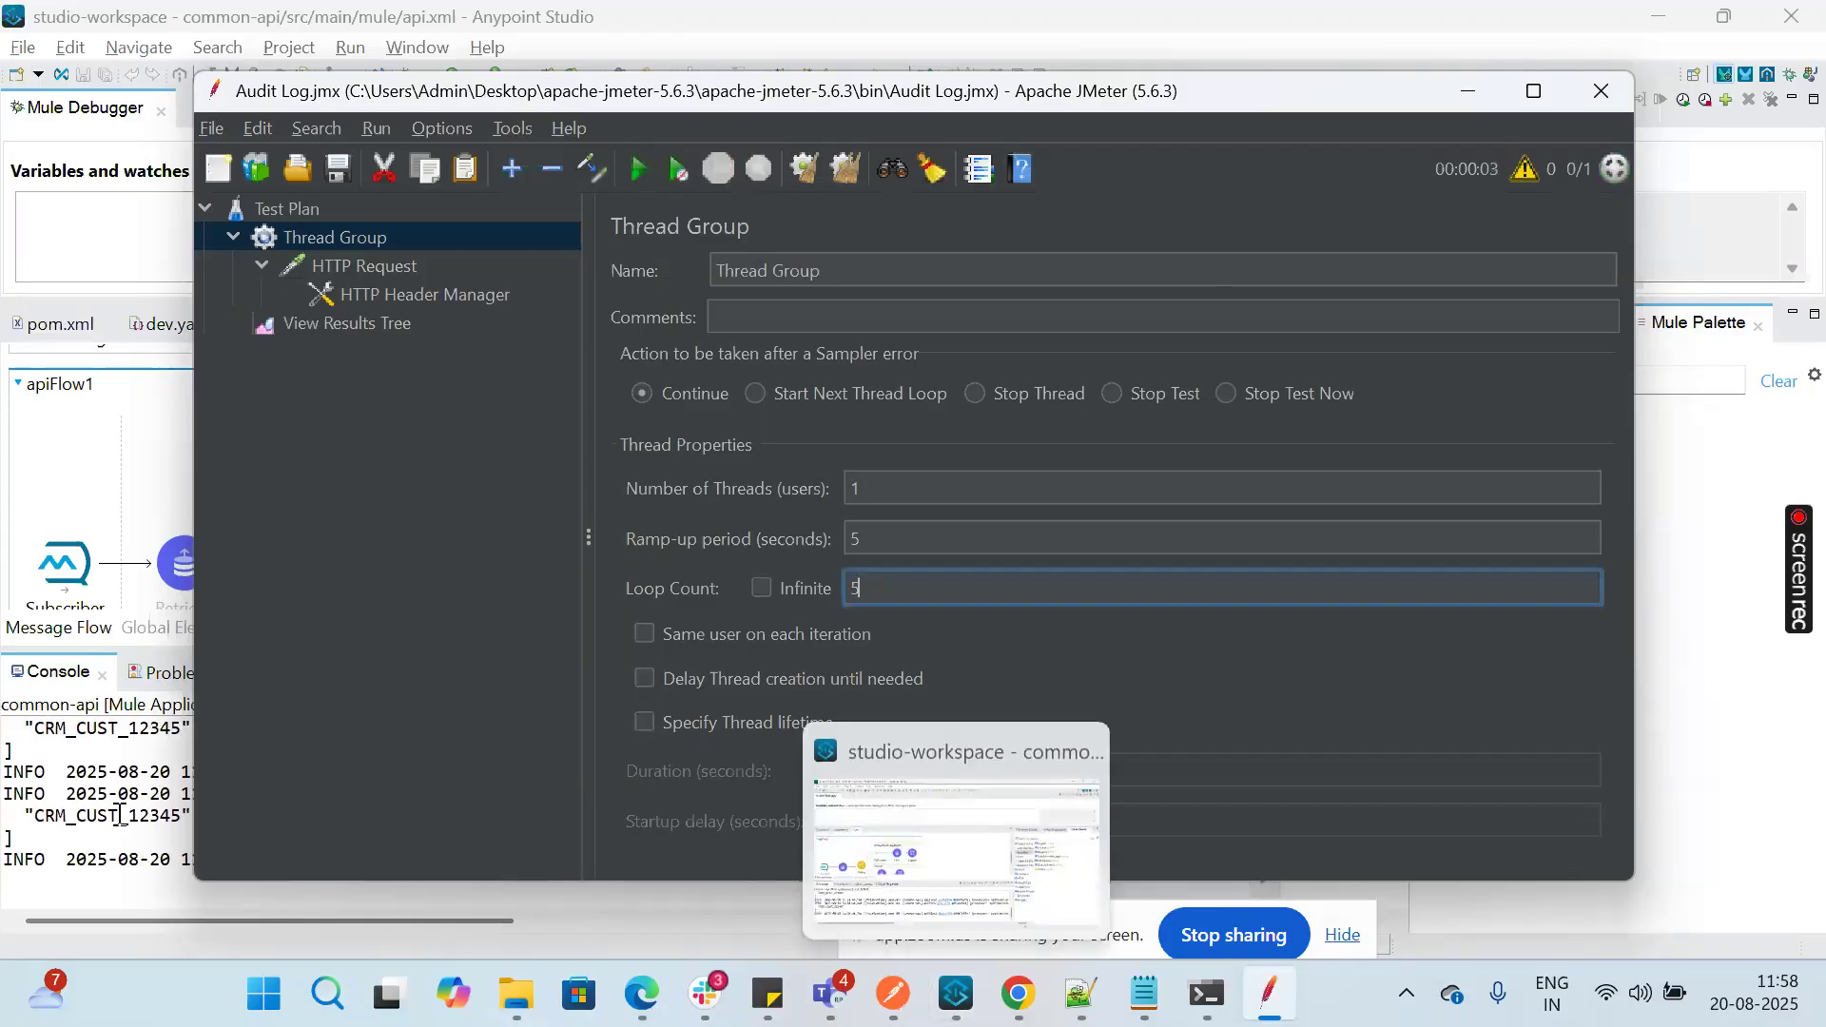
{"action": "left_click", "coordinate": [88, 806]}
{"action": "scroll", "coordinate": [89, 807], "scroll_direction": "right", "scroll_amount": 15}
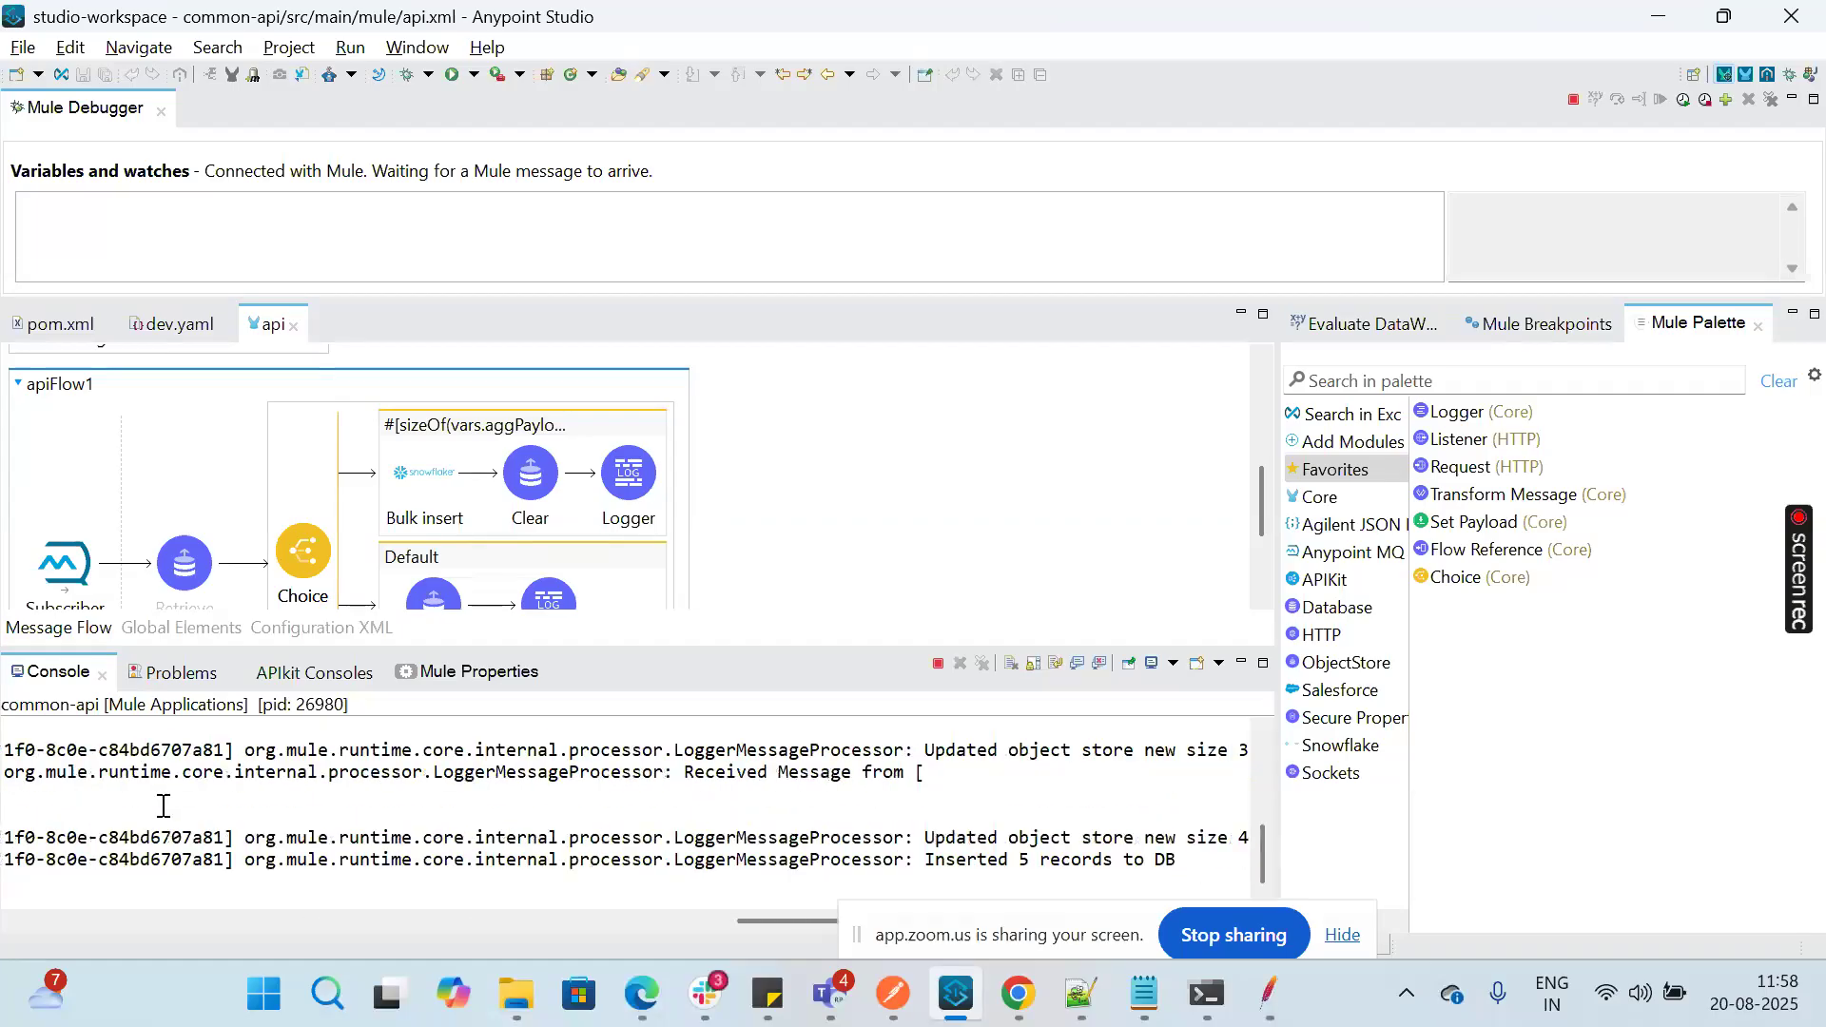
{"action": "left_click_drag", "start_coordinate": [934, 861], "coordinate": [1206, 860]}
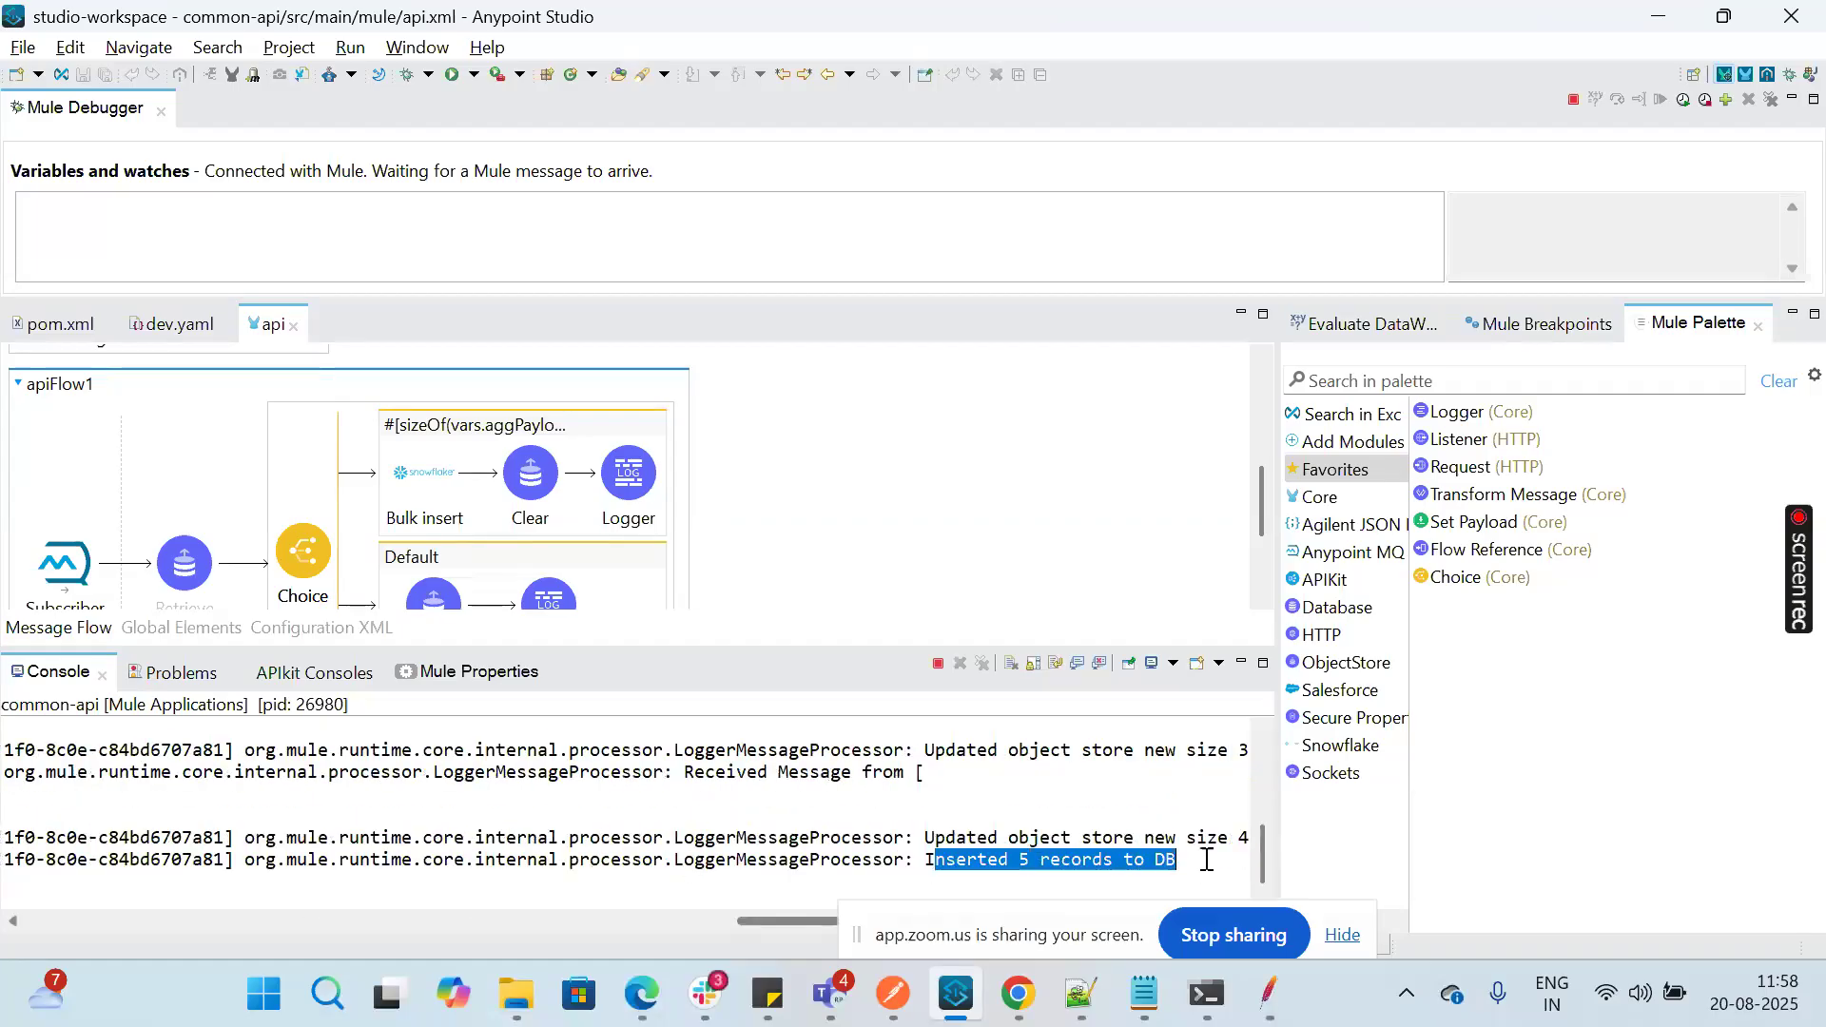
Step: Check the loop count in JMeter, then switch to the Snowflake worksheet and run the row count query on the AUDIT table
{"action": "left_click", "coordinate": [1288, 1014]}
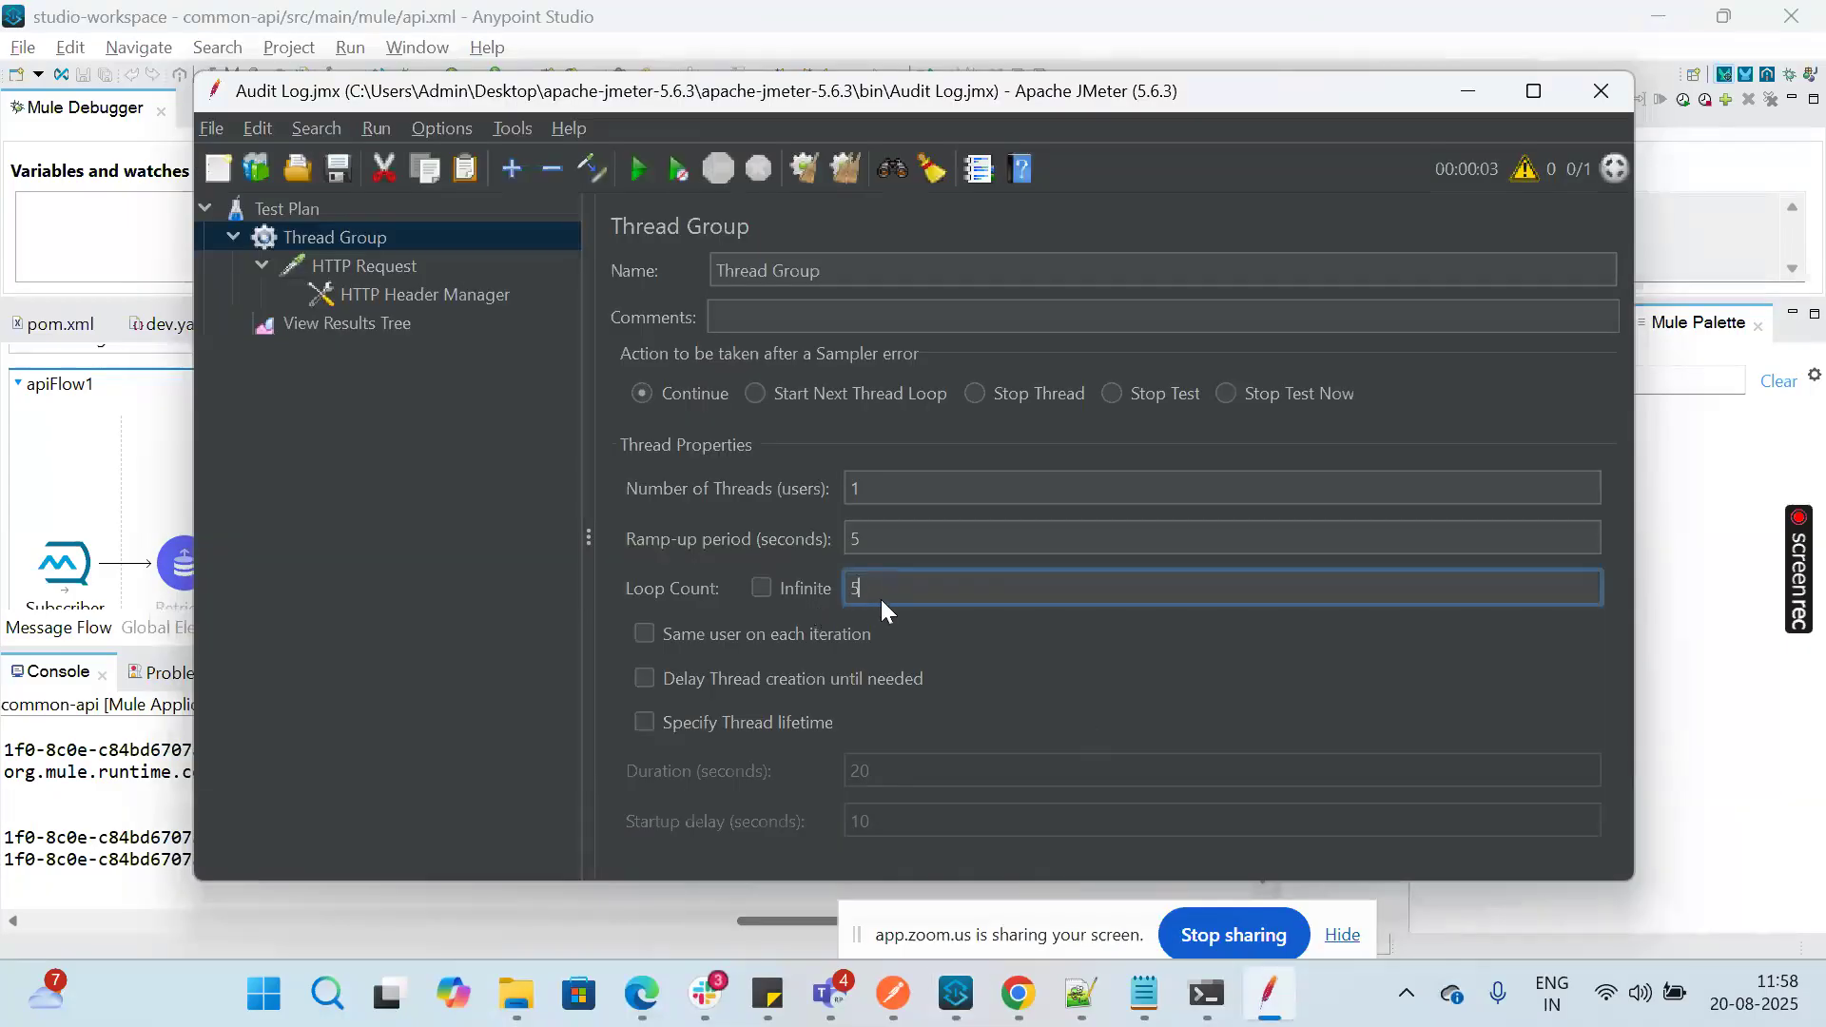
{"action": "left_click", "coordinate": [1019, 994]}
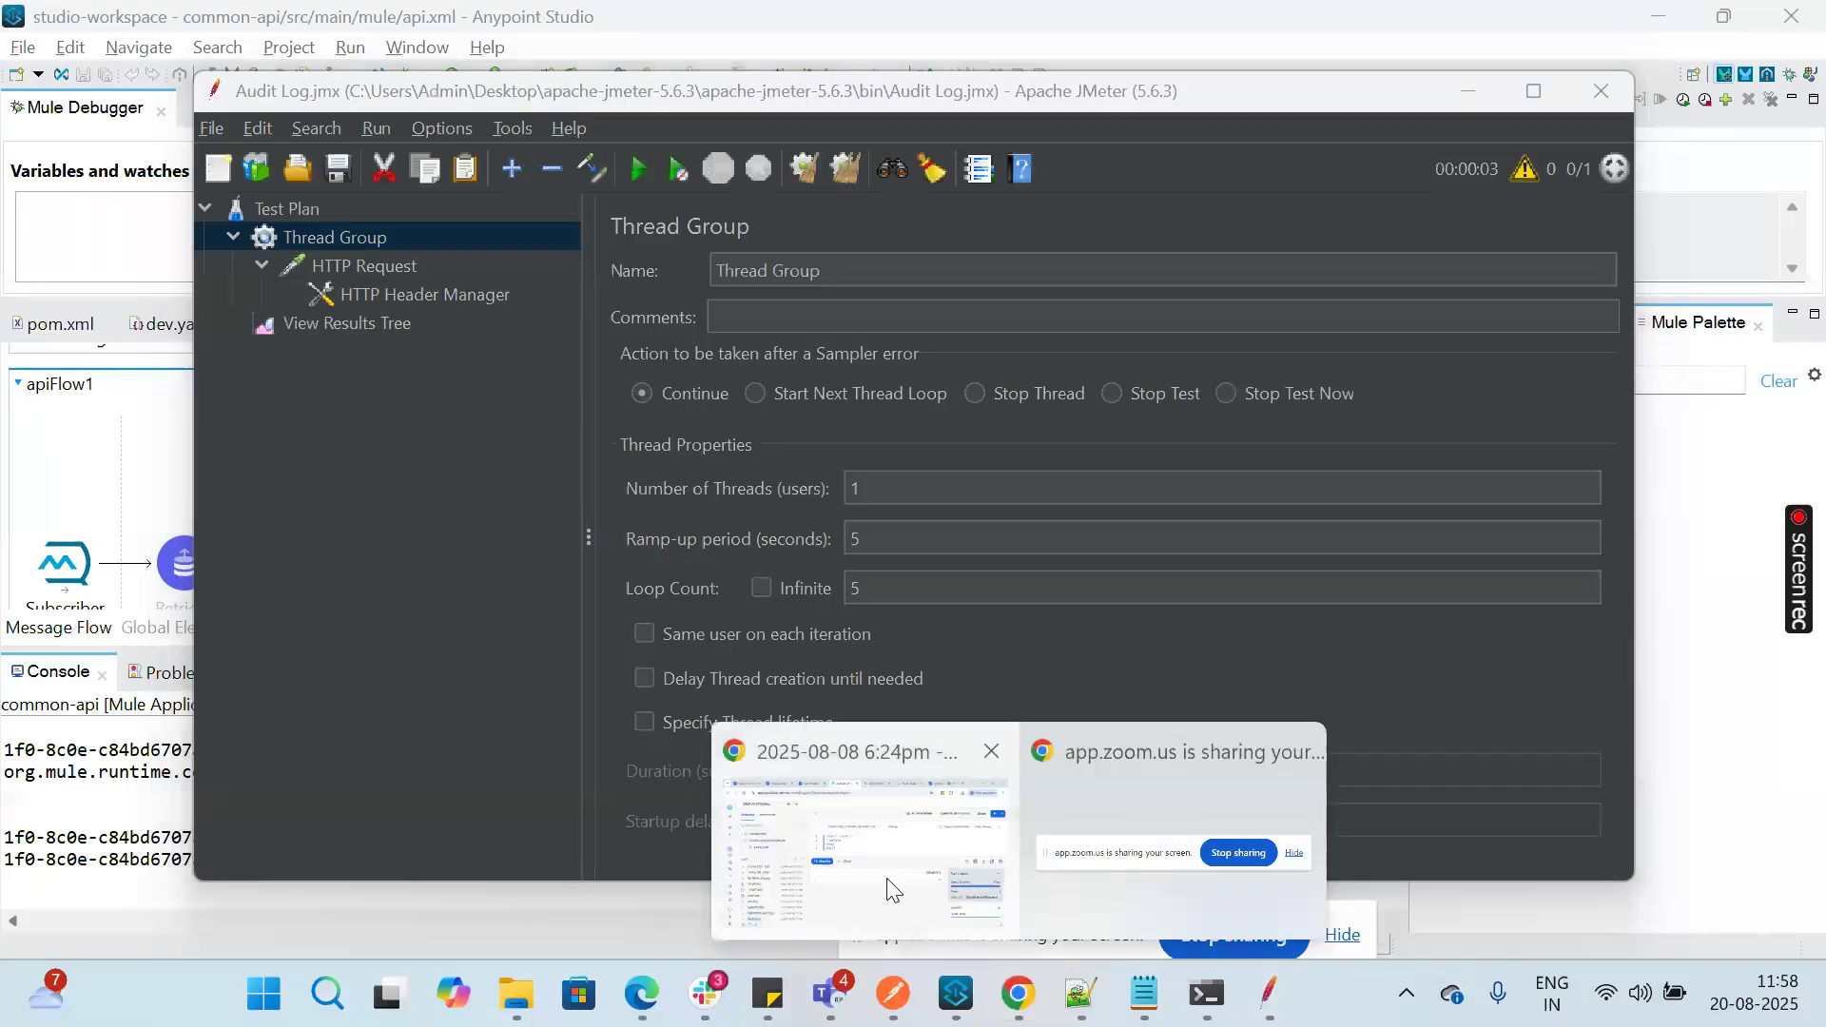
{"action": "left_click", "coordinate": [888, 879]}
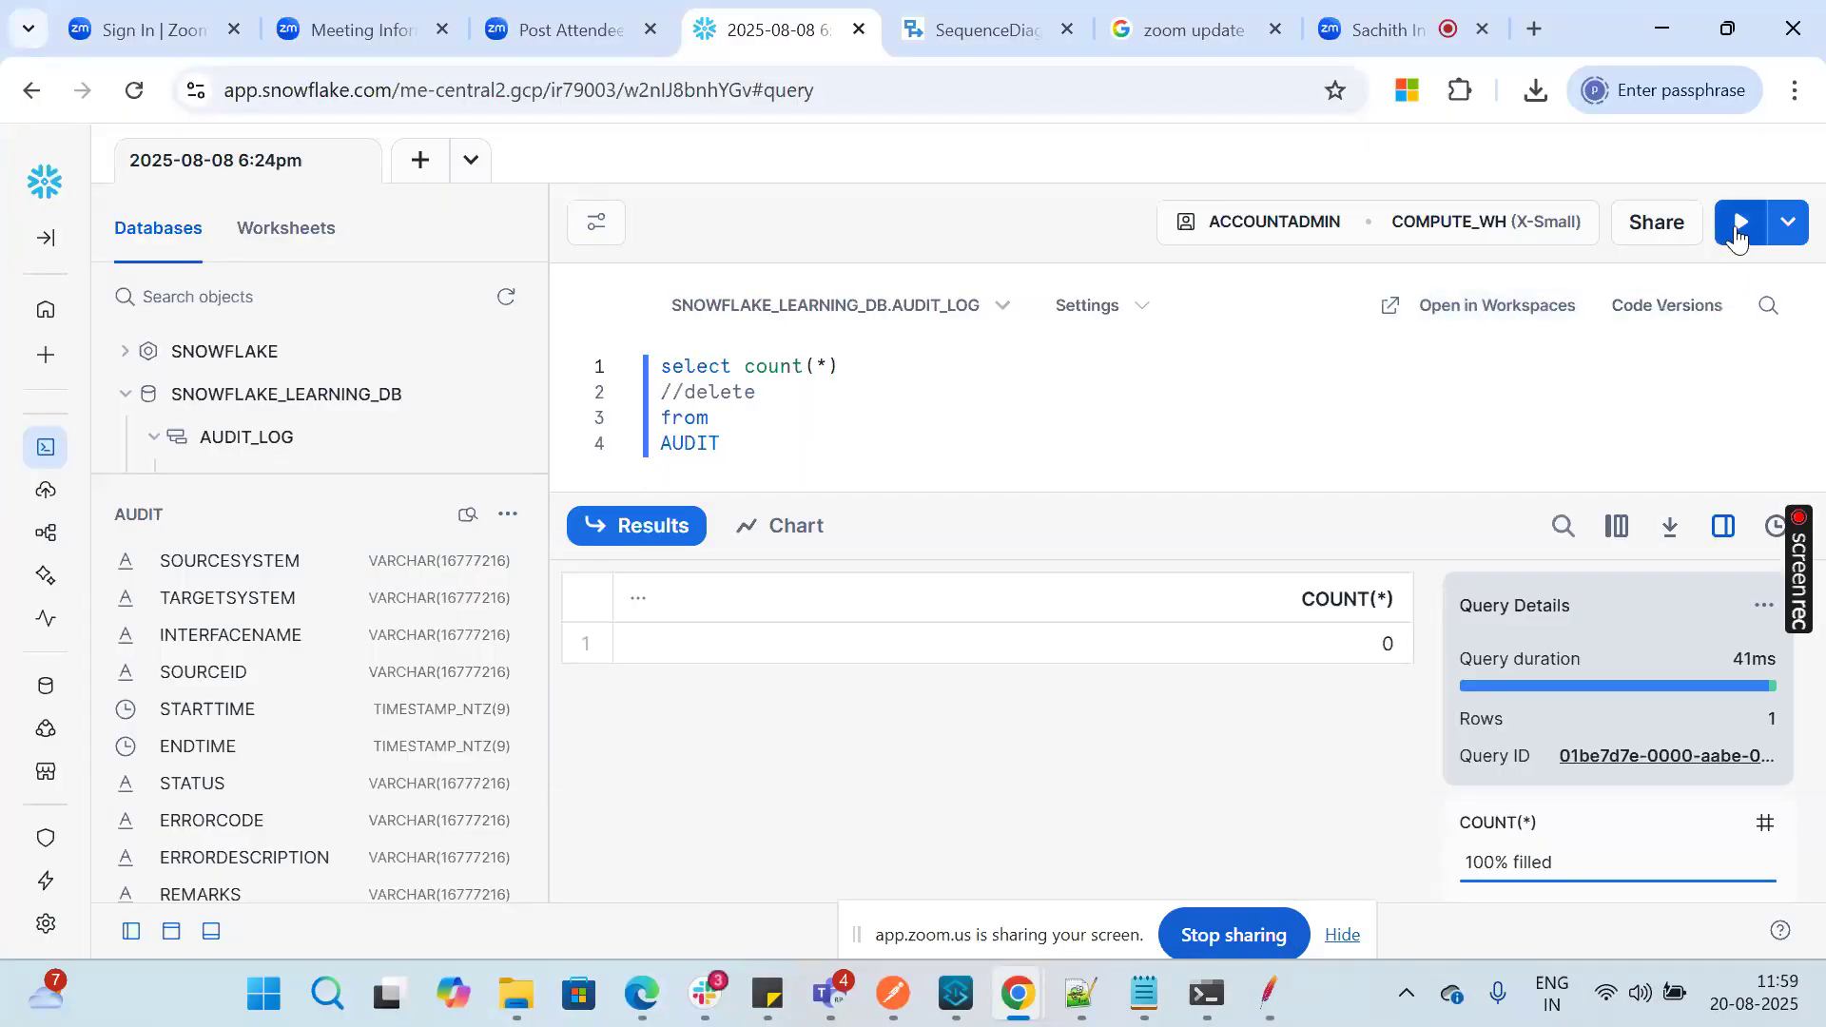
{"action": "left_click", "coordinate": [1740, 228]}
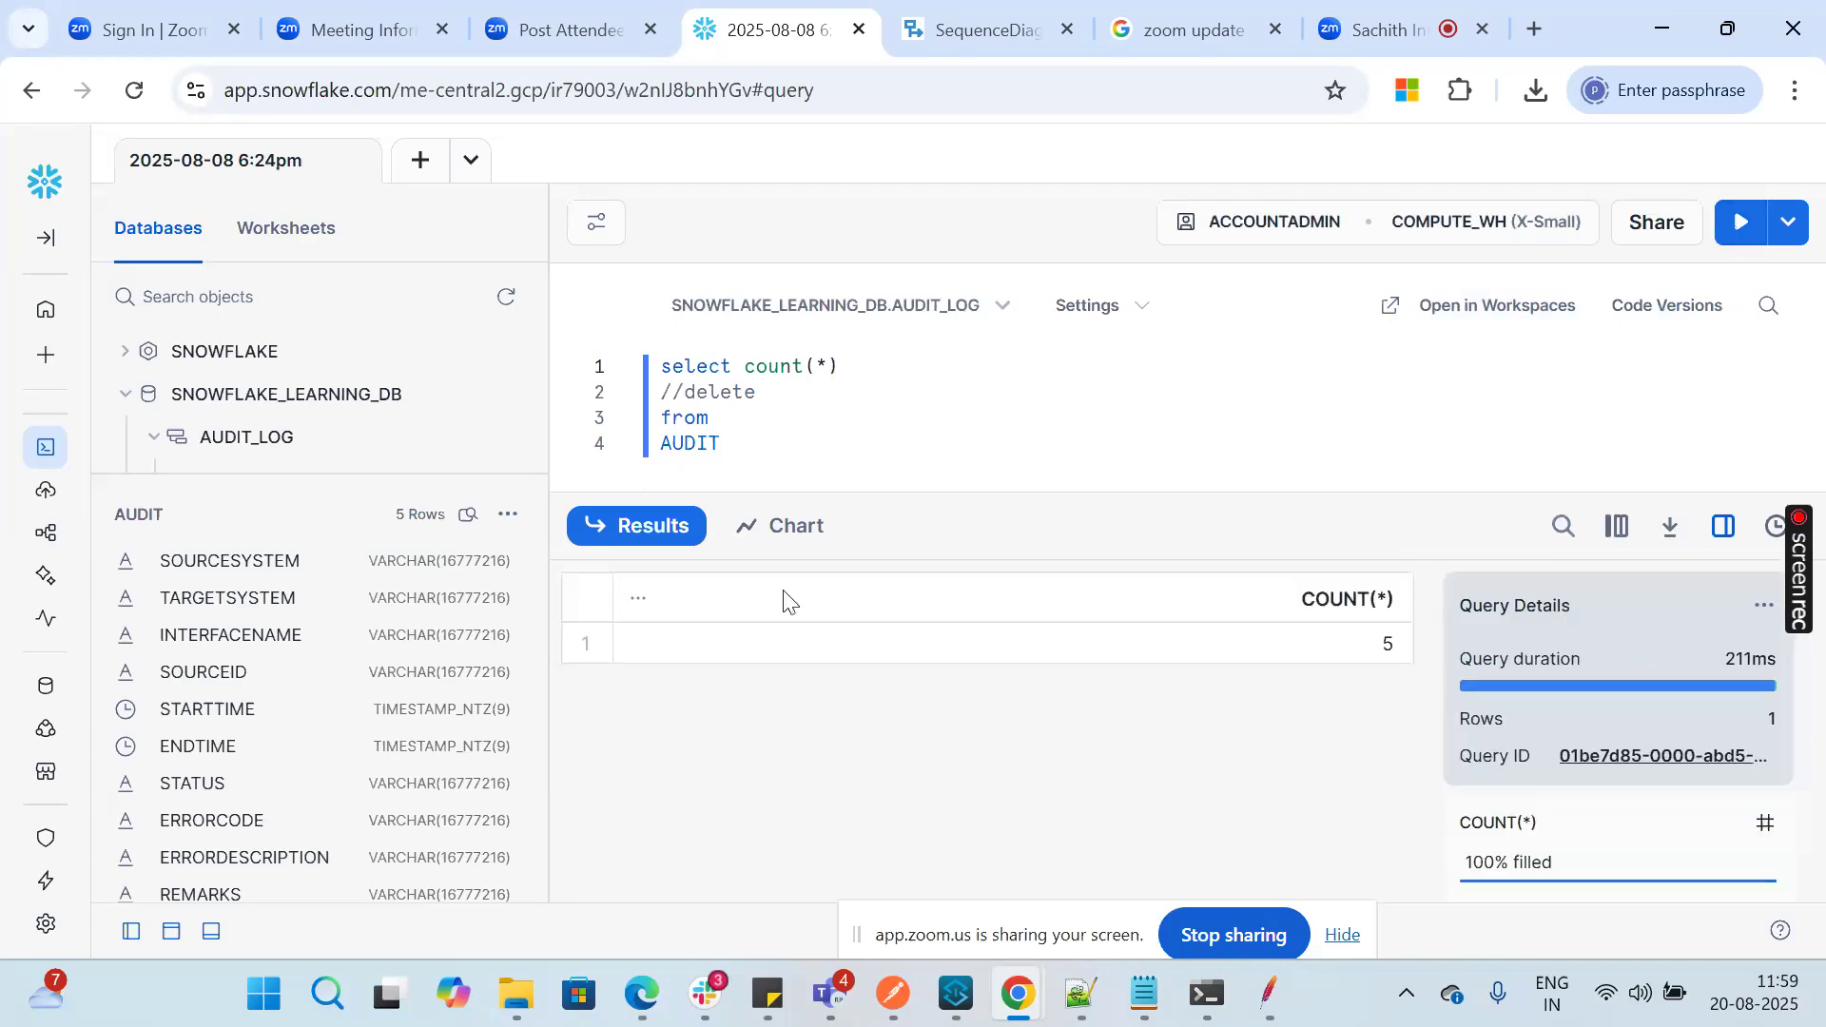
Step: Uncomment the delete line, comment out select count(*), and run the statement to empty the AUDIT table
{"action": "left_click", "coordinate": [688, 396]}
{"action": "key", "text": "BackSpace"}
{"action": "key", "text": "BackSpace"}
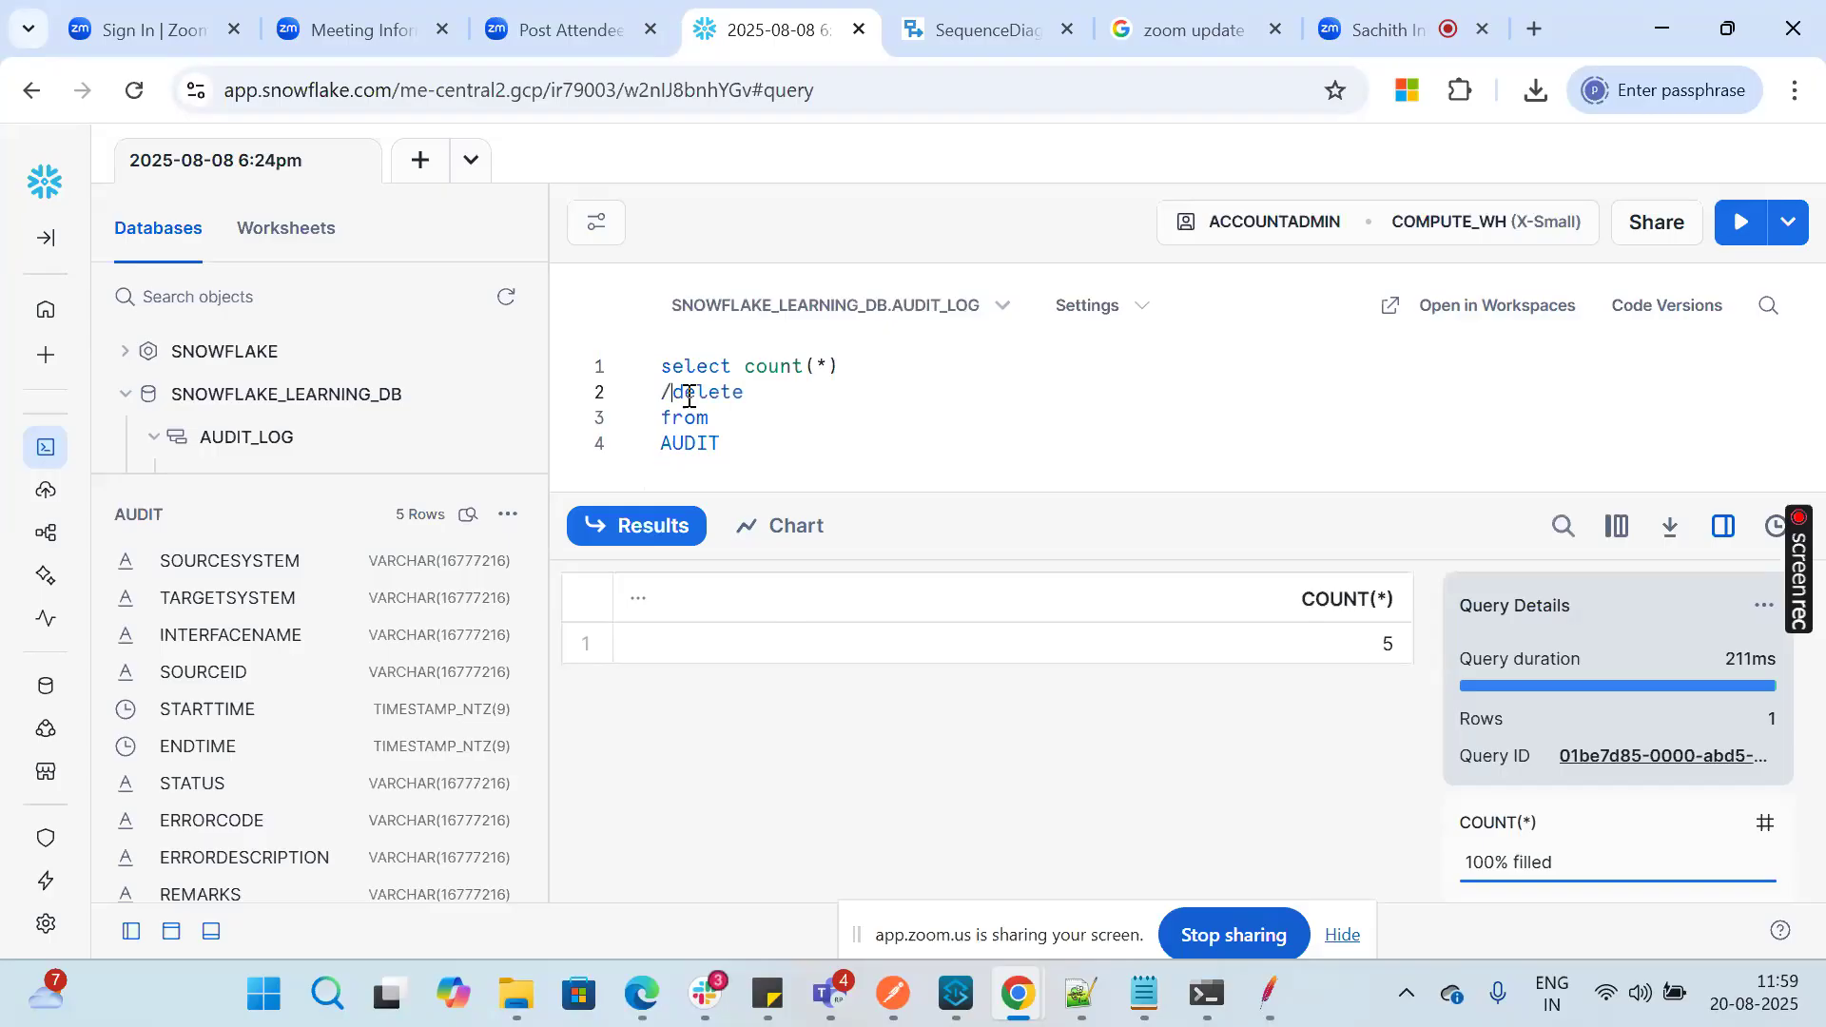
{"action": "type", "text": "//"}
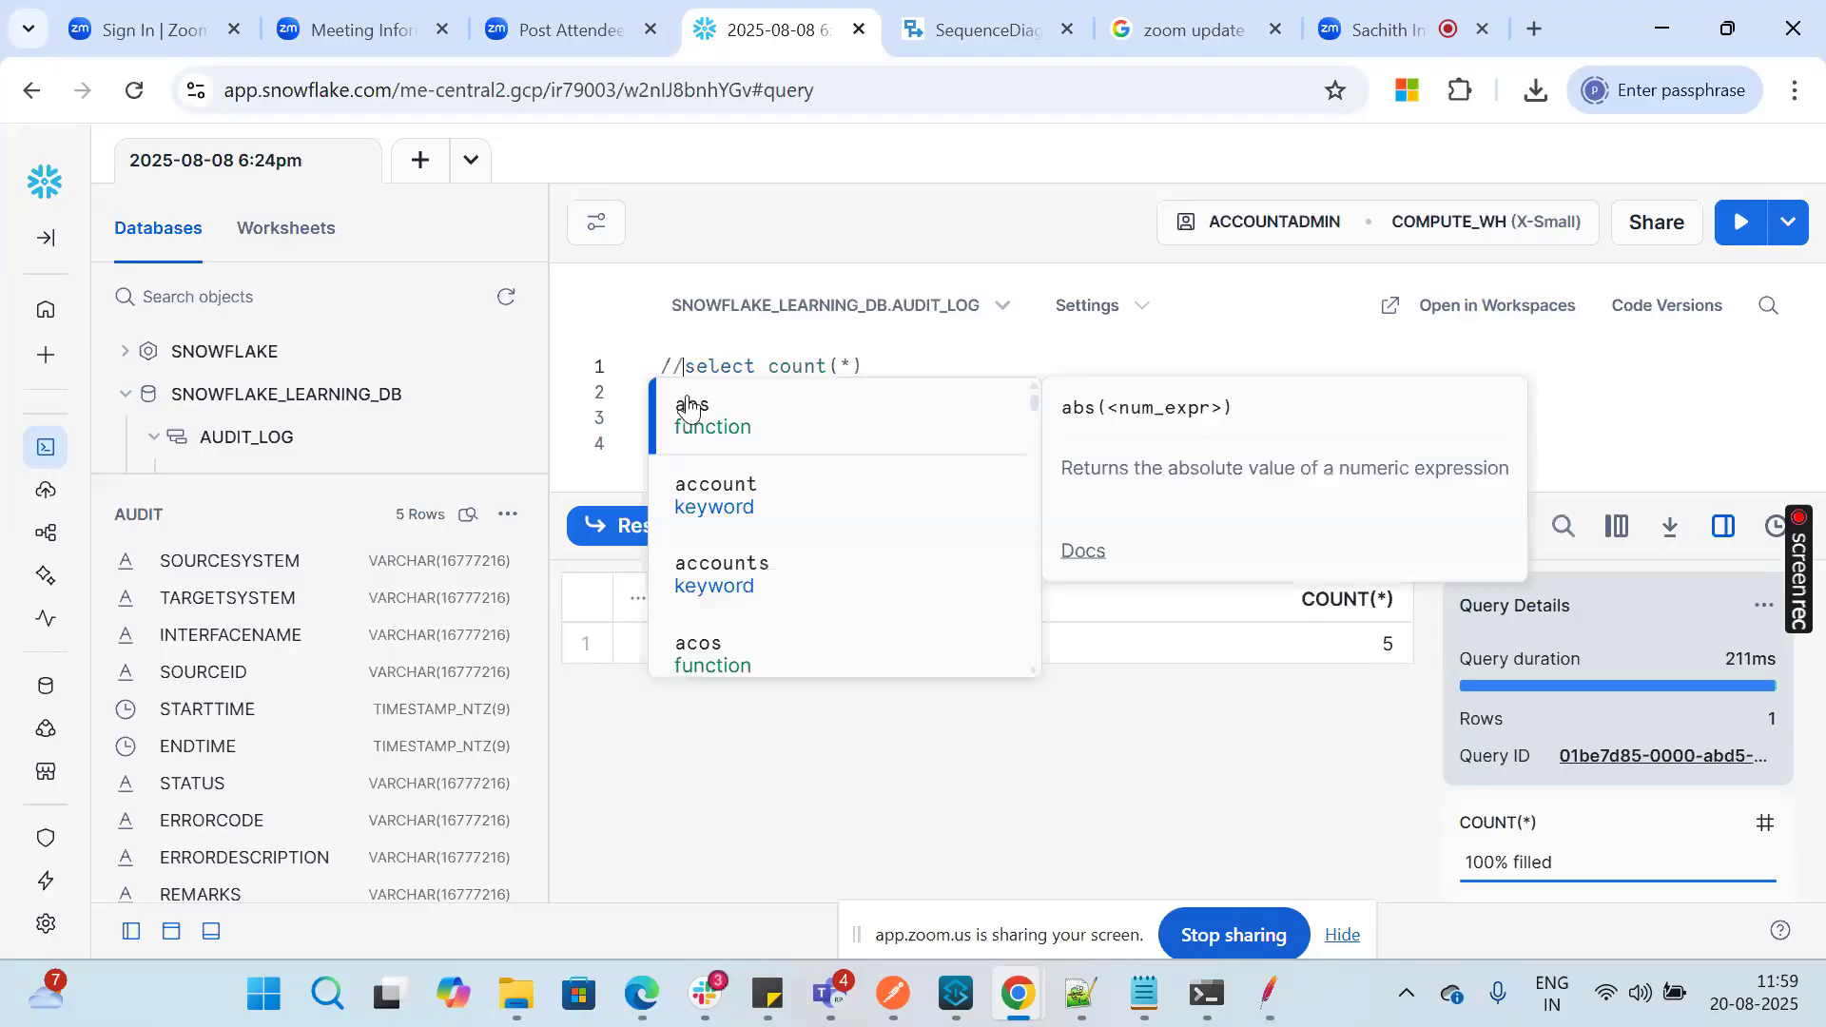
{"action": "key", "text": "Escape"}
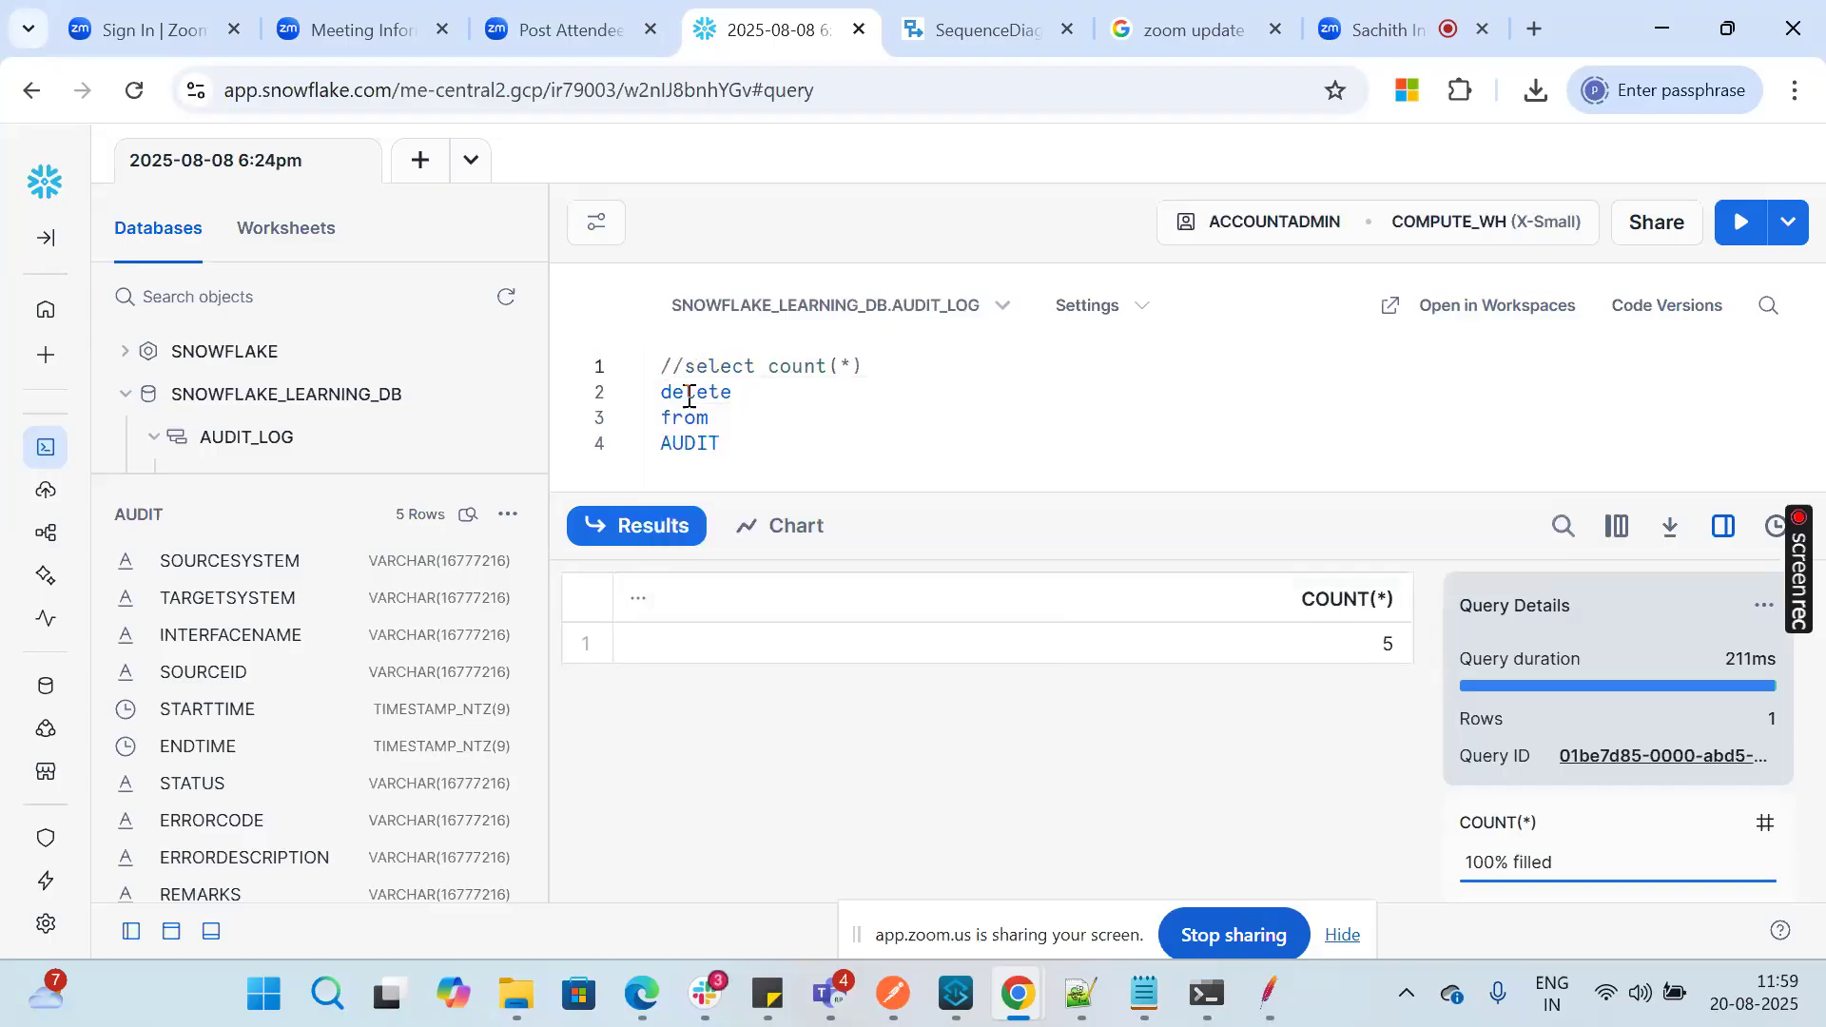
{"action": "left_click", "coordinate": [1734, 222]}
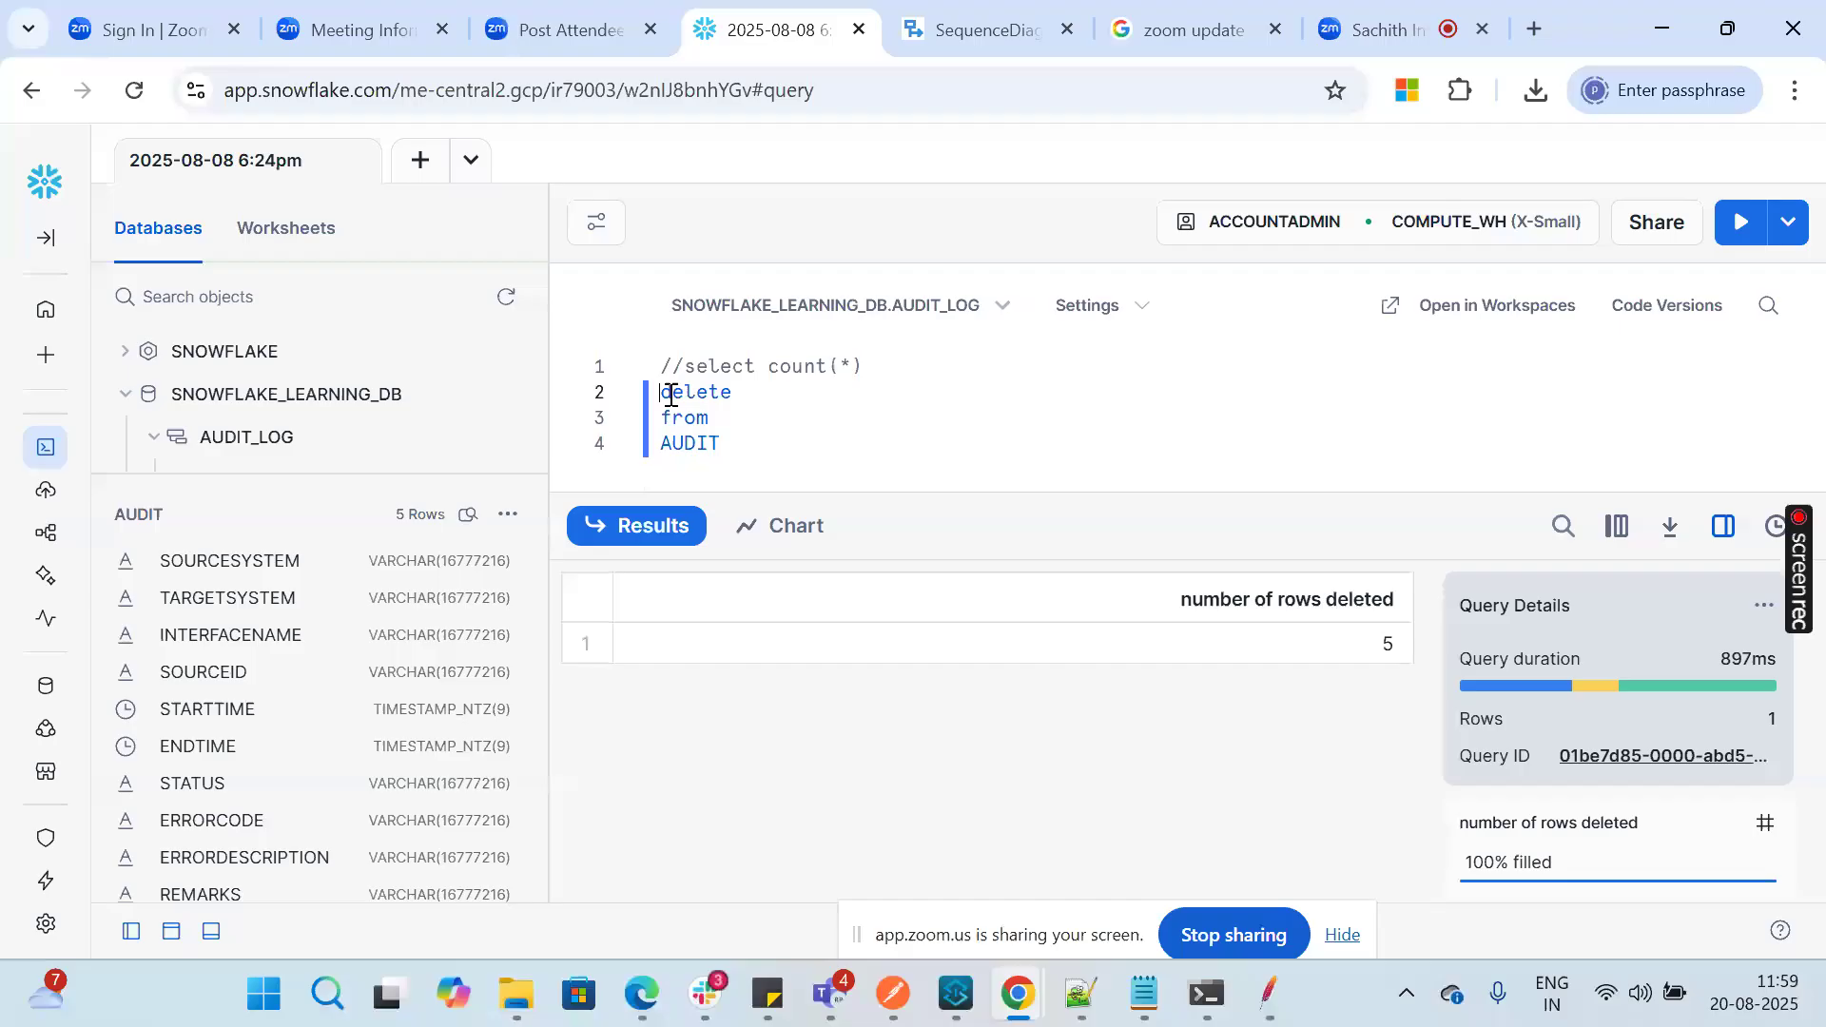
Step: Comment out the delete line again, reactivate select count(*), and run the count query on AUDIT
{"action": "type", "text": "//"}
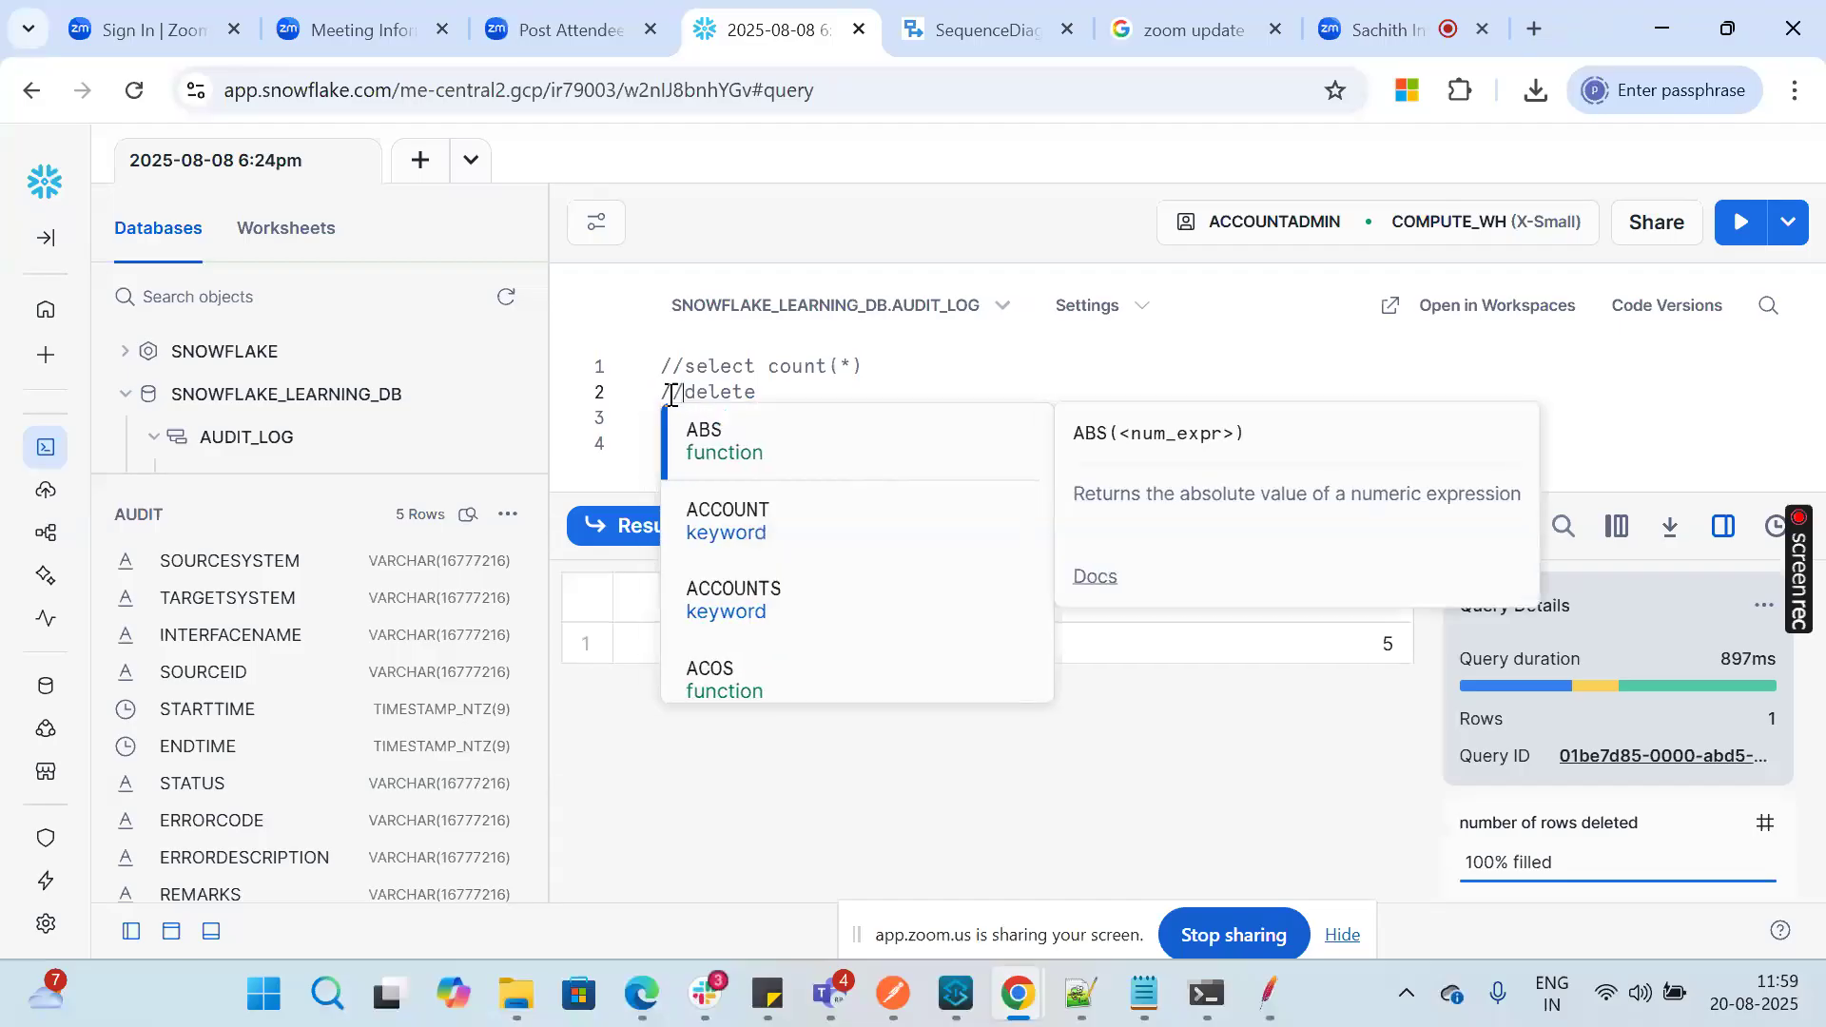
{"action": "key", "text": "Escape"}
{"action": "key", "text": "Up"}
{"action": "key", "text": "BackSpace"}
{"action": "key", "text": "BackSpace"}
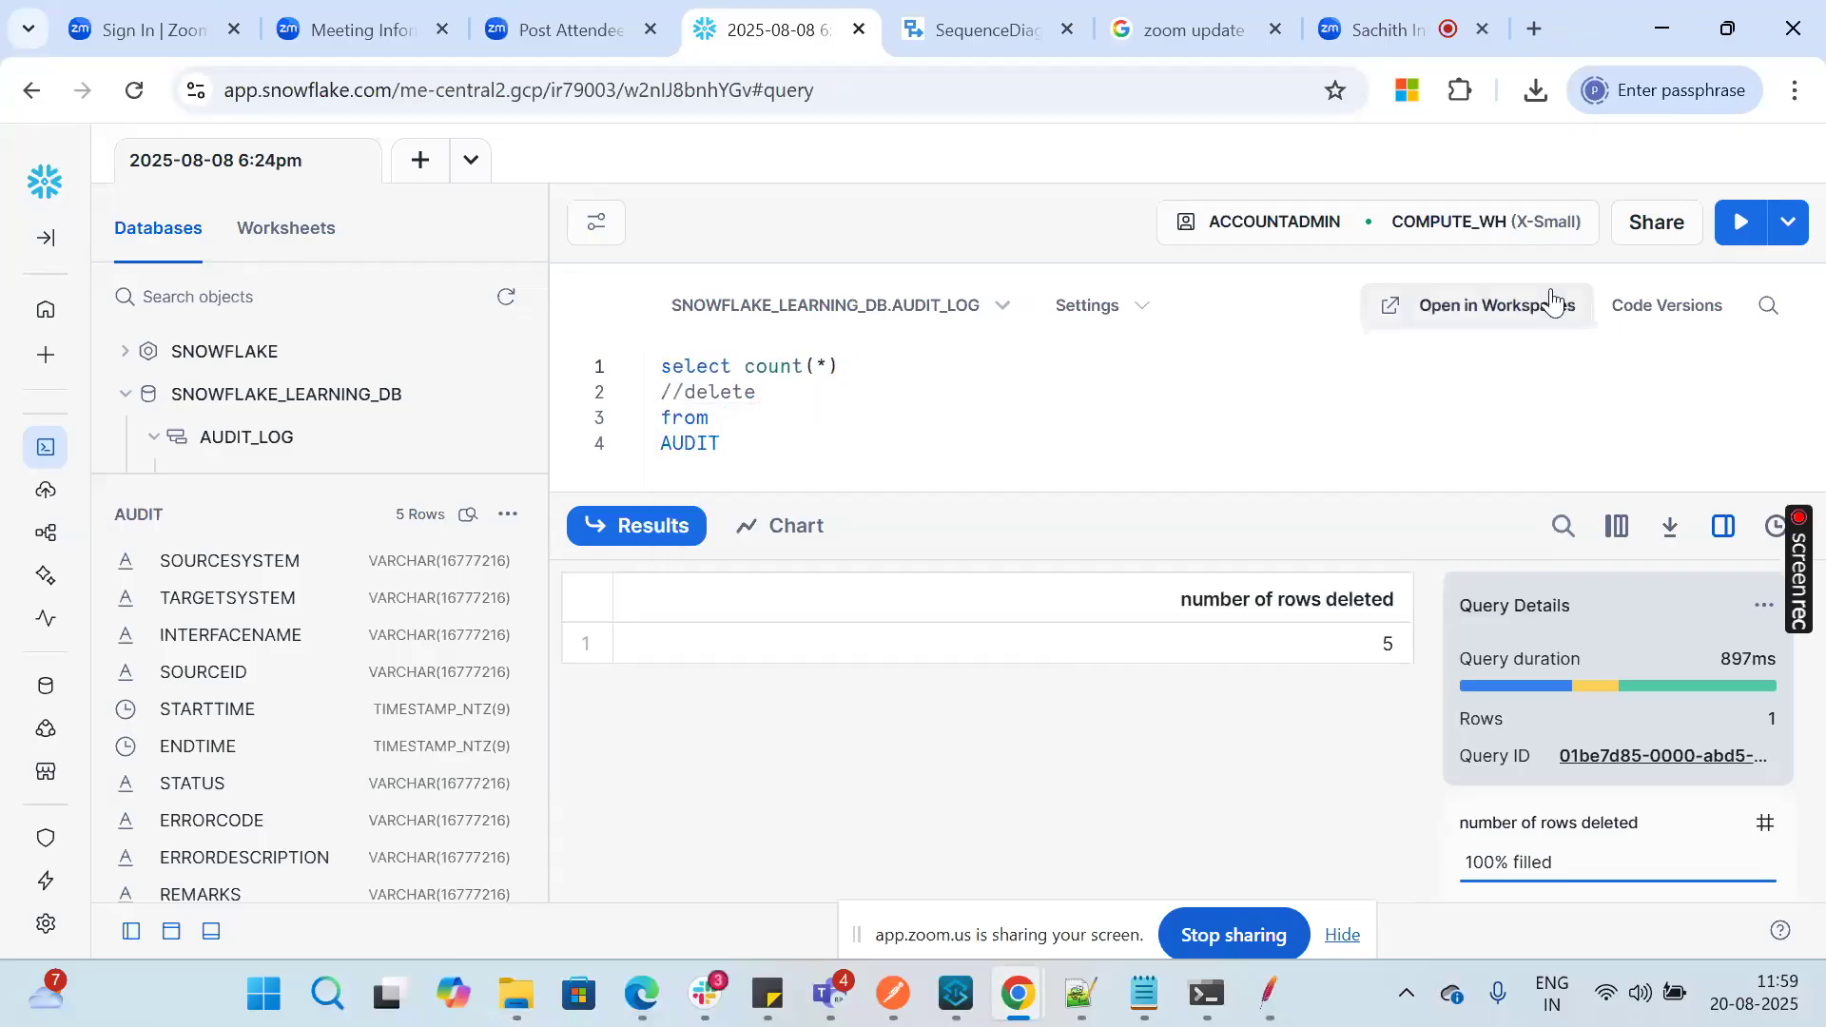
{"action": "left_click", "coordinate": [1737, 236]}
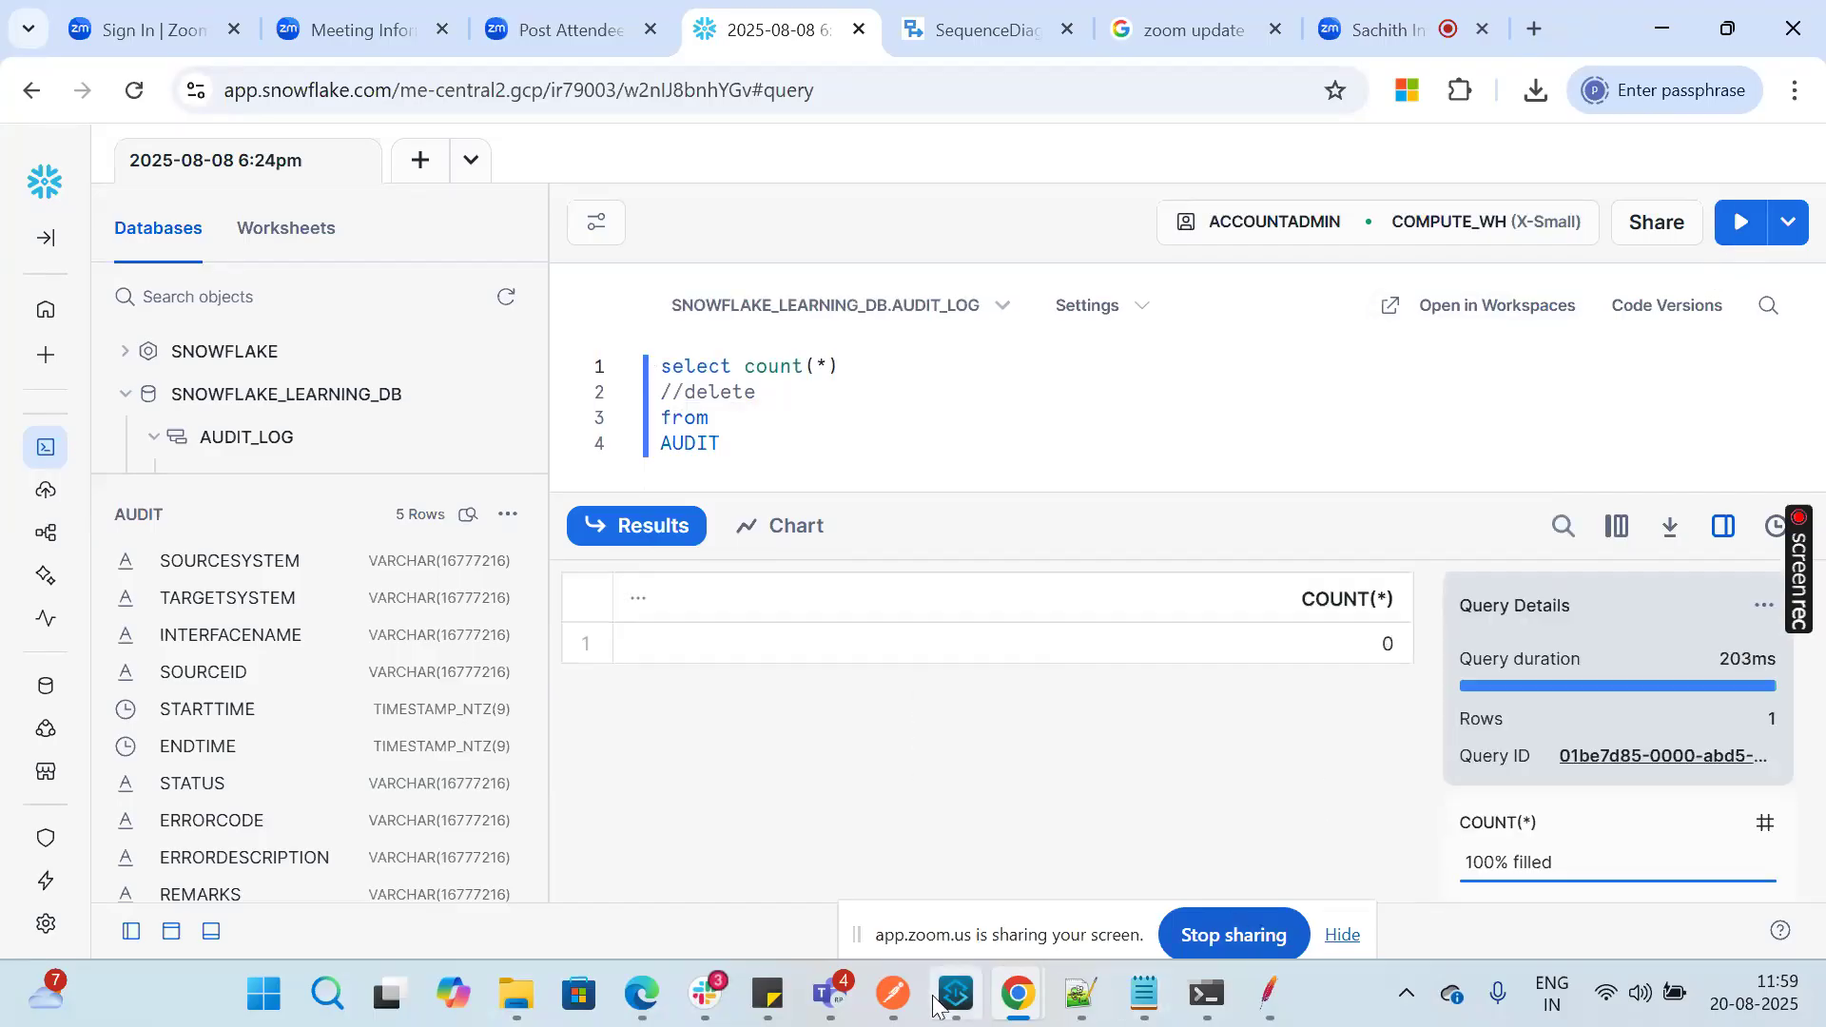
Step: Switch to JMeter, set the Thread Group's number of threads to 20, and run the test plan
{"action": "left_click", "coordinate": [1252, 995]}
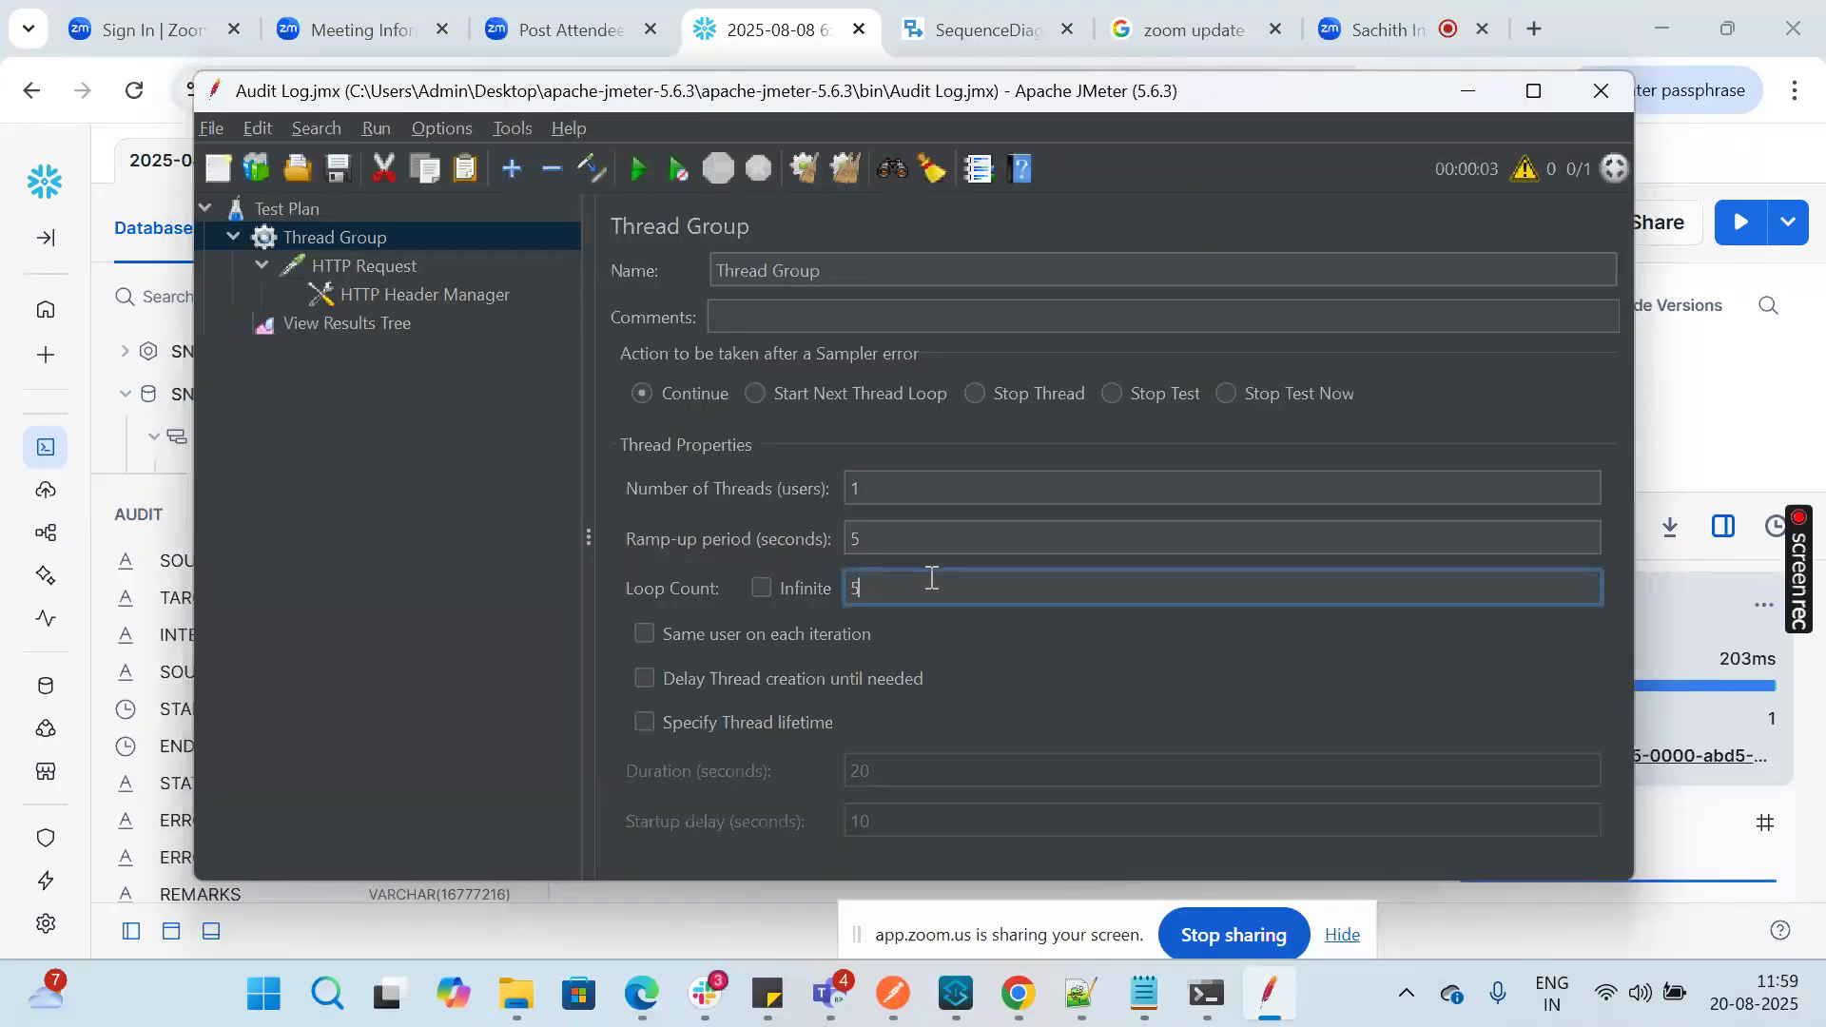
{"action": "left_click", "coordinate": [917, 490]}
{"action": "type", "text": "0"}
{"action": "left_click", "coordinate": [910, 582]}
{"action": "left_click", "coordinate": [885, 491]}
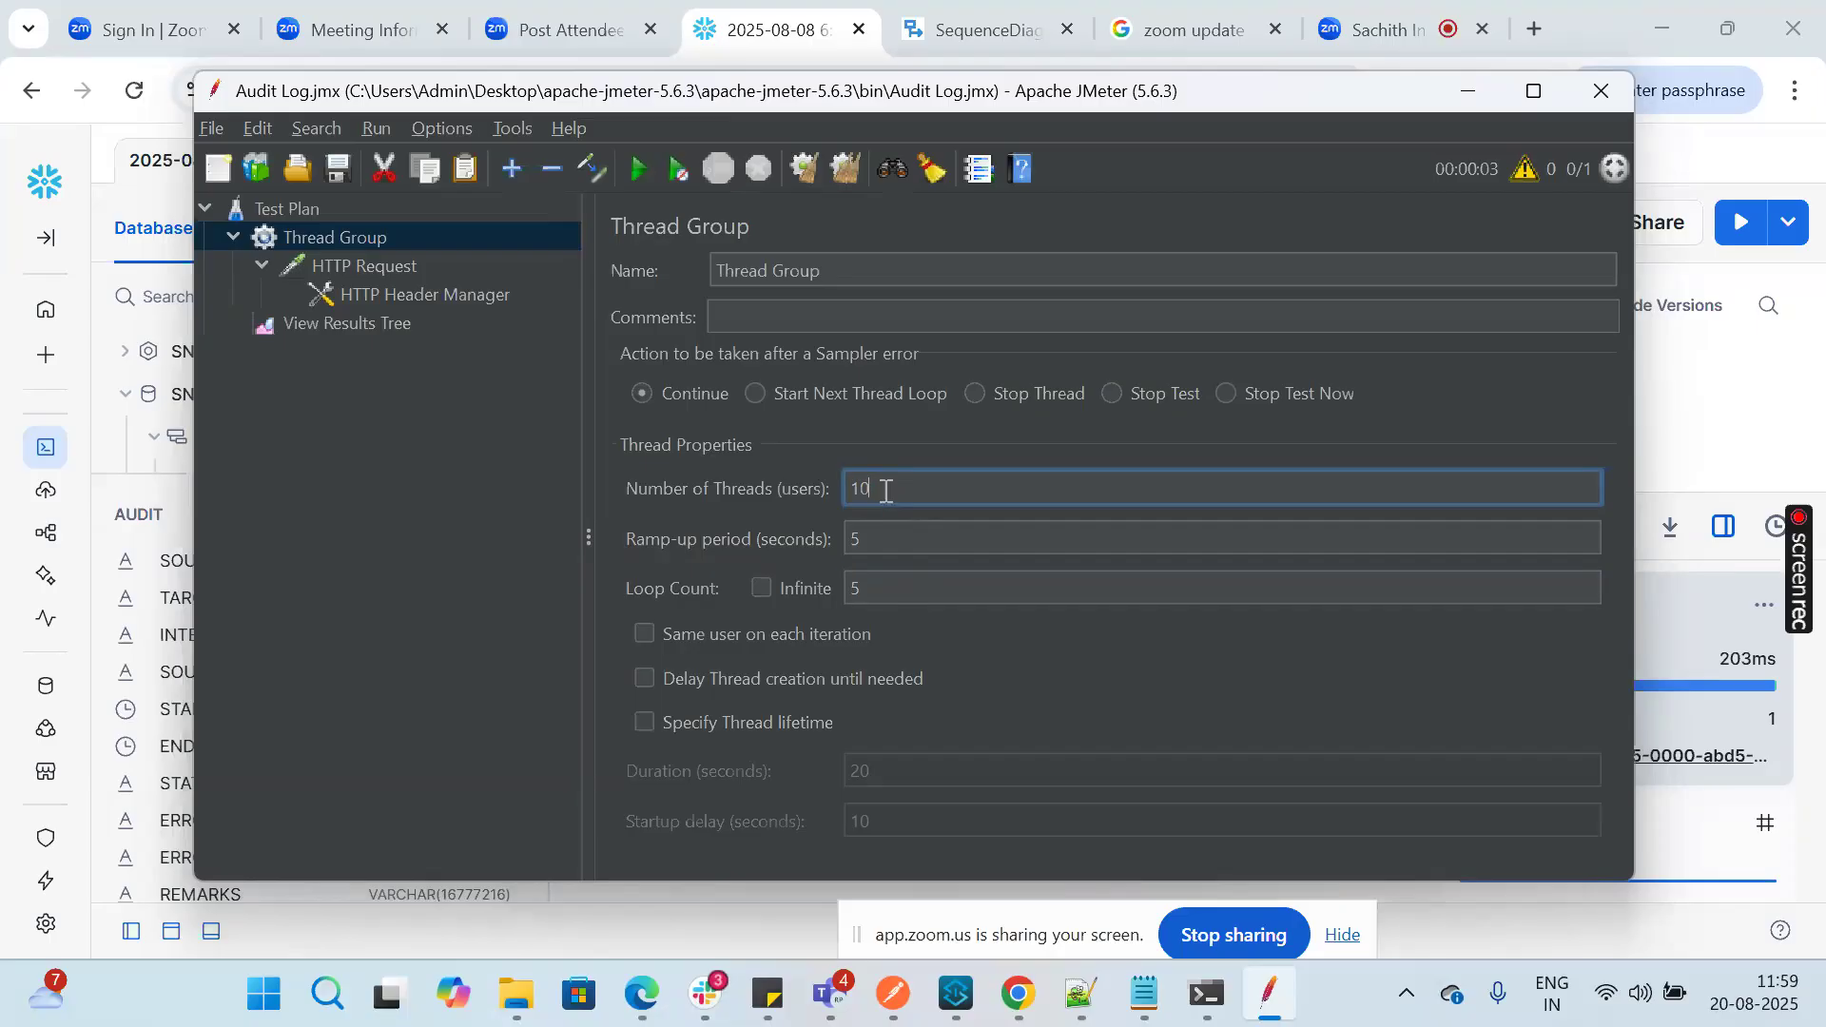
{"action": "key", "text": "BackSpace"}
{"action": "key", "text": "BackSpace"}
{"action": "type", "text": "20"}
{"action": "left_click", "coordinate": [639, 171]}
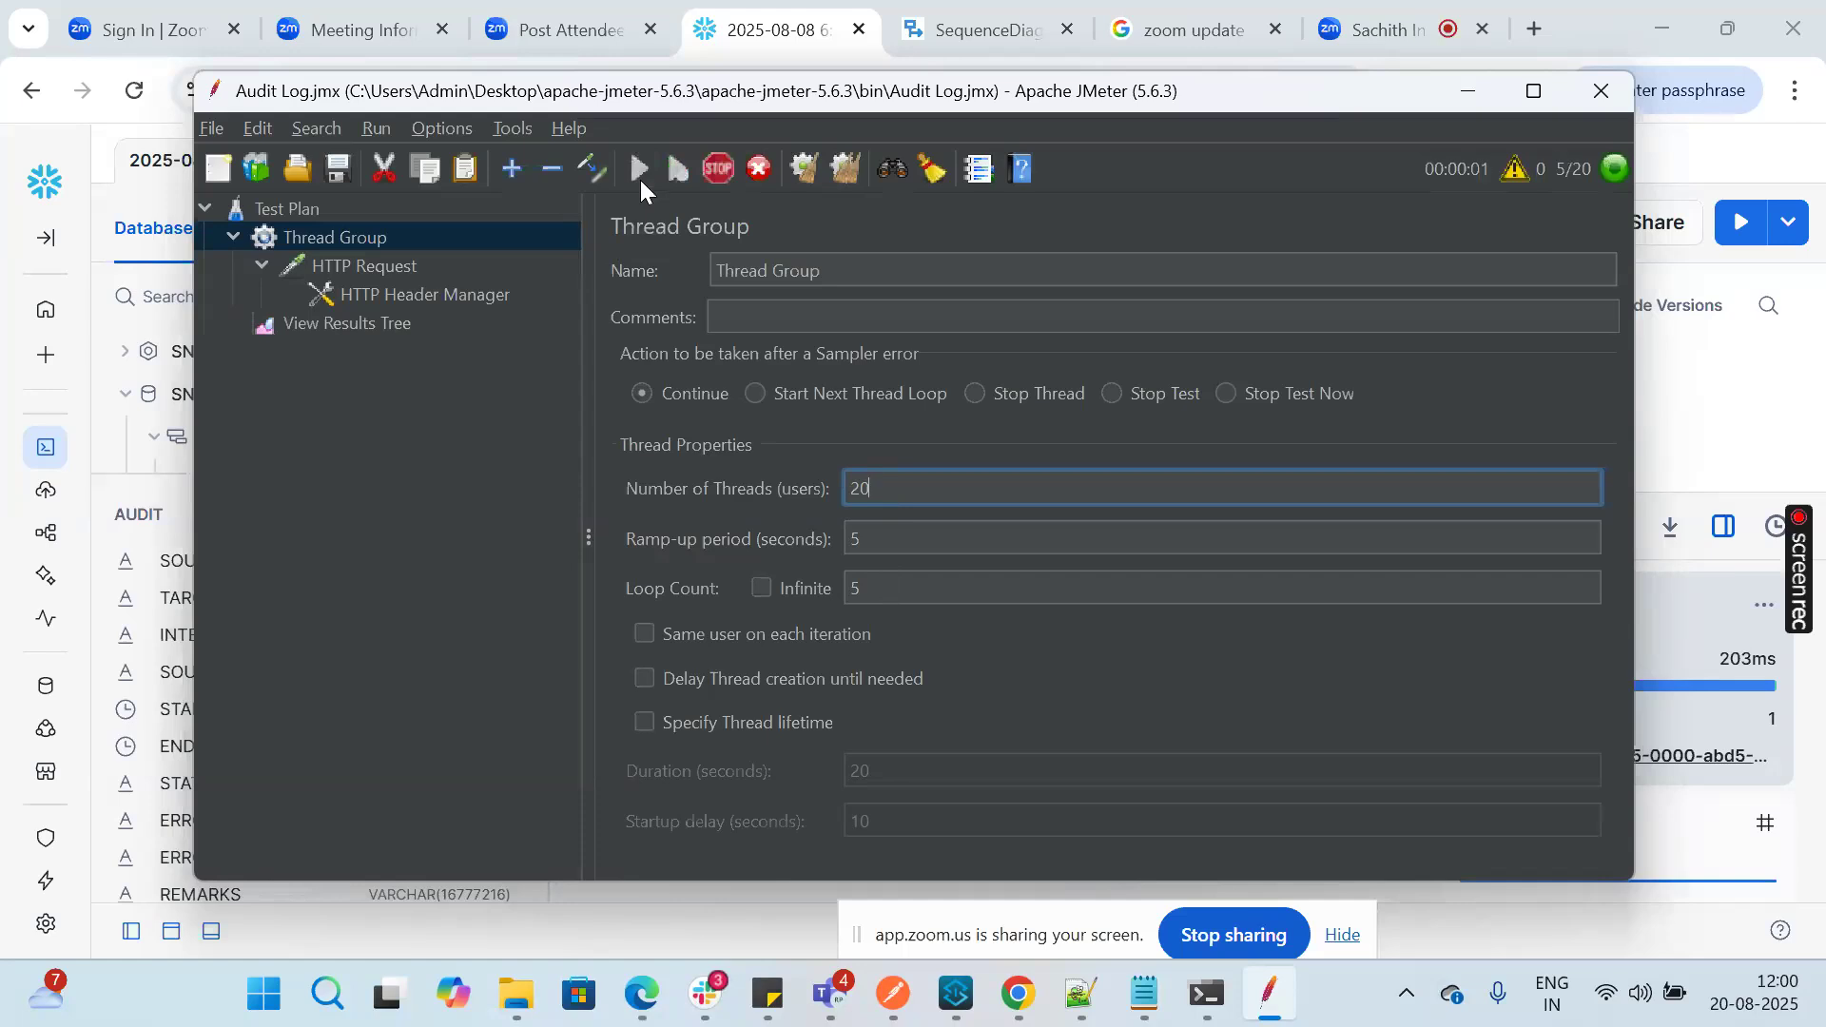
Step: Open View Results Tree and look through the HTTP Request results of the test run
{"action": "left_click", "coordinate": [368, 328]}
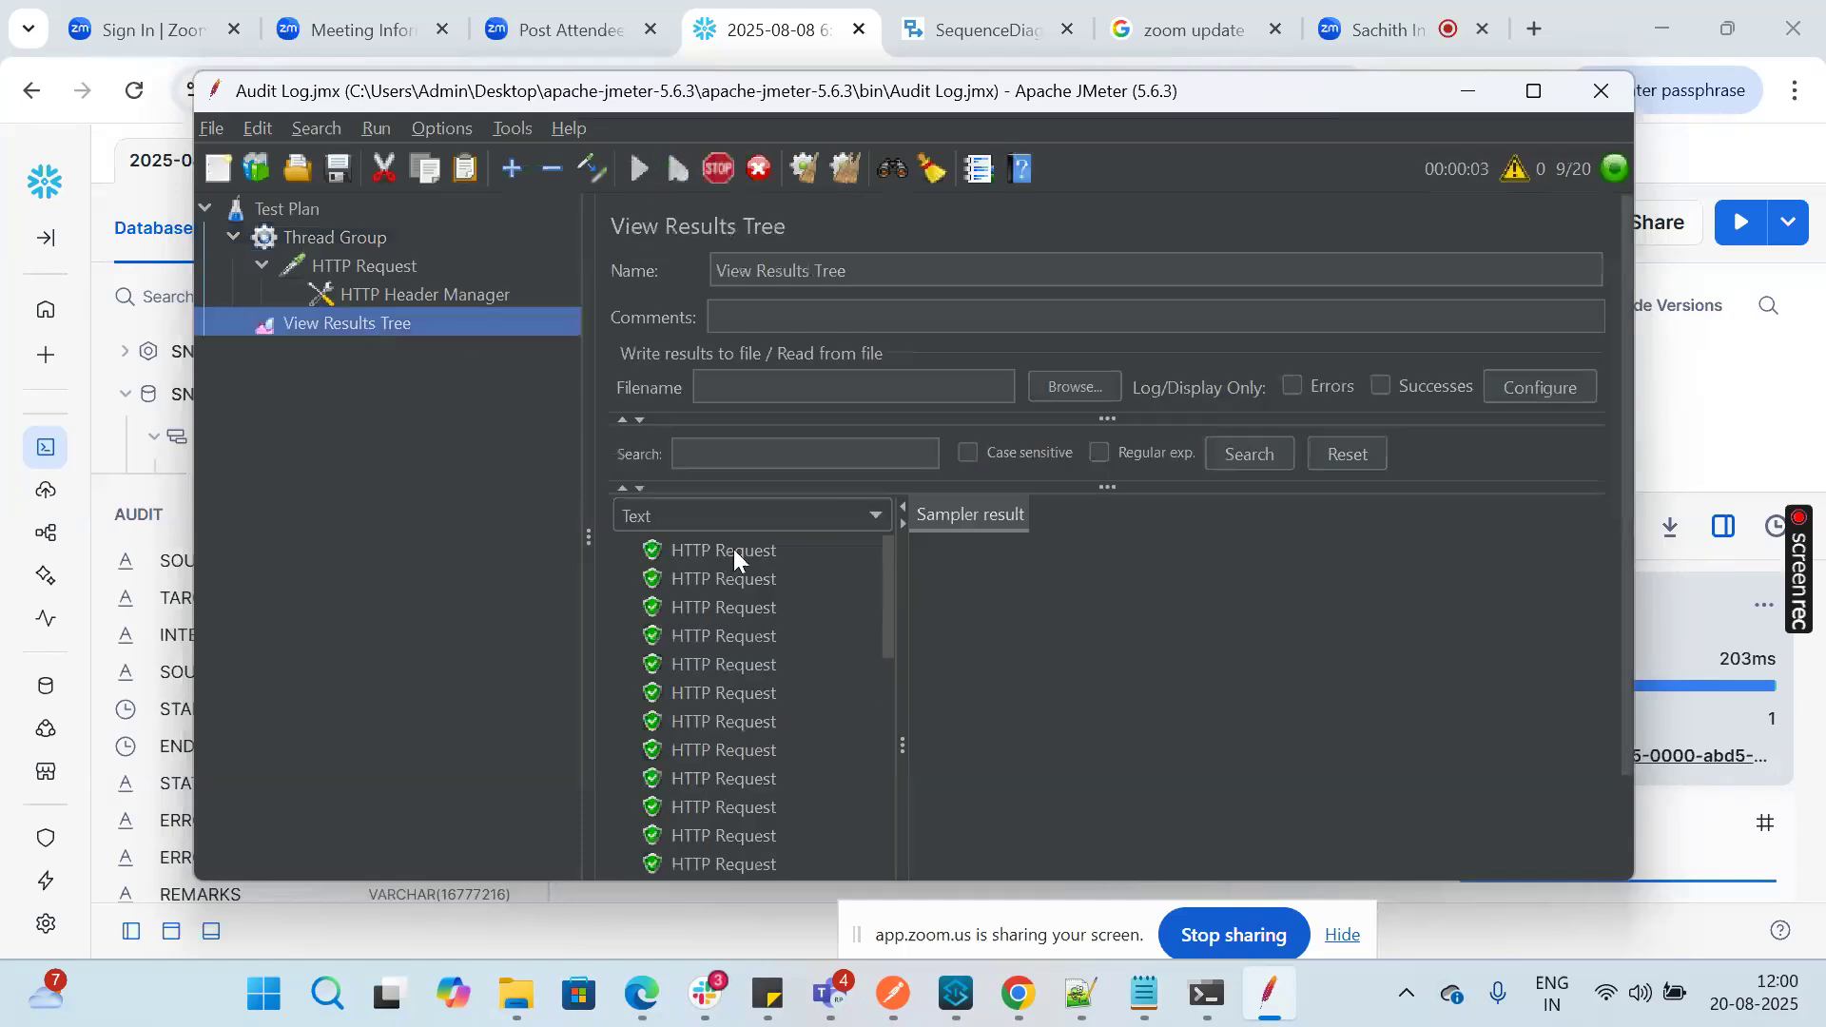
{"action": "left_click_drag", "start_coordinate": [886, 568], "coordinate": [888, 905]}
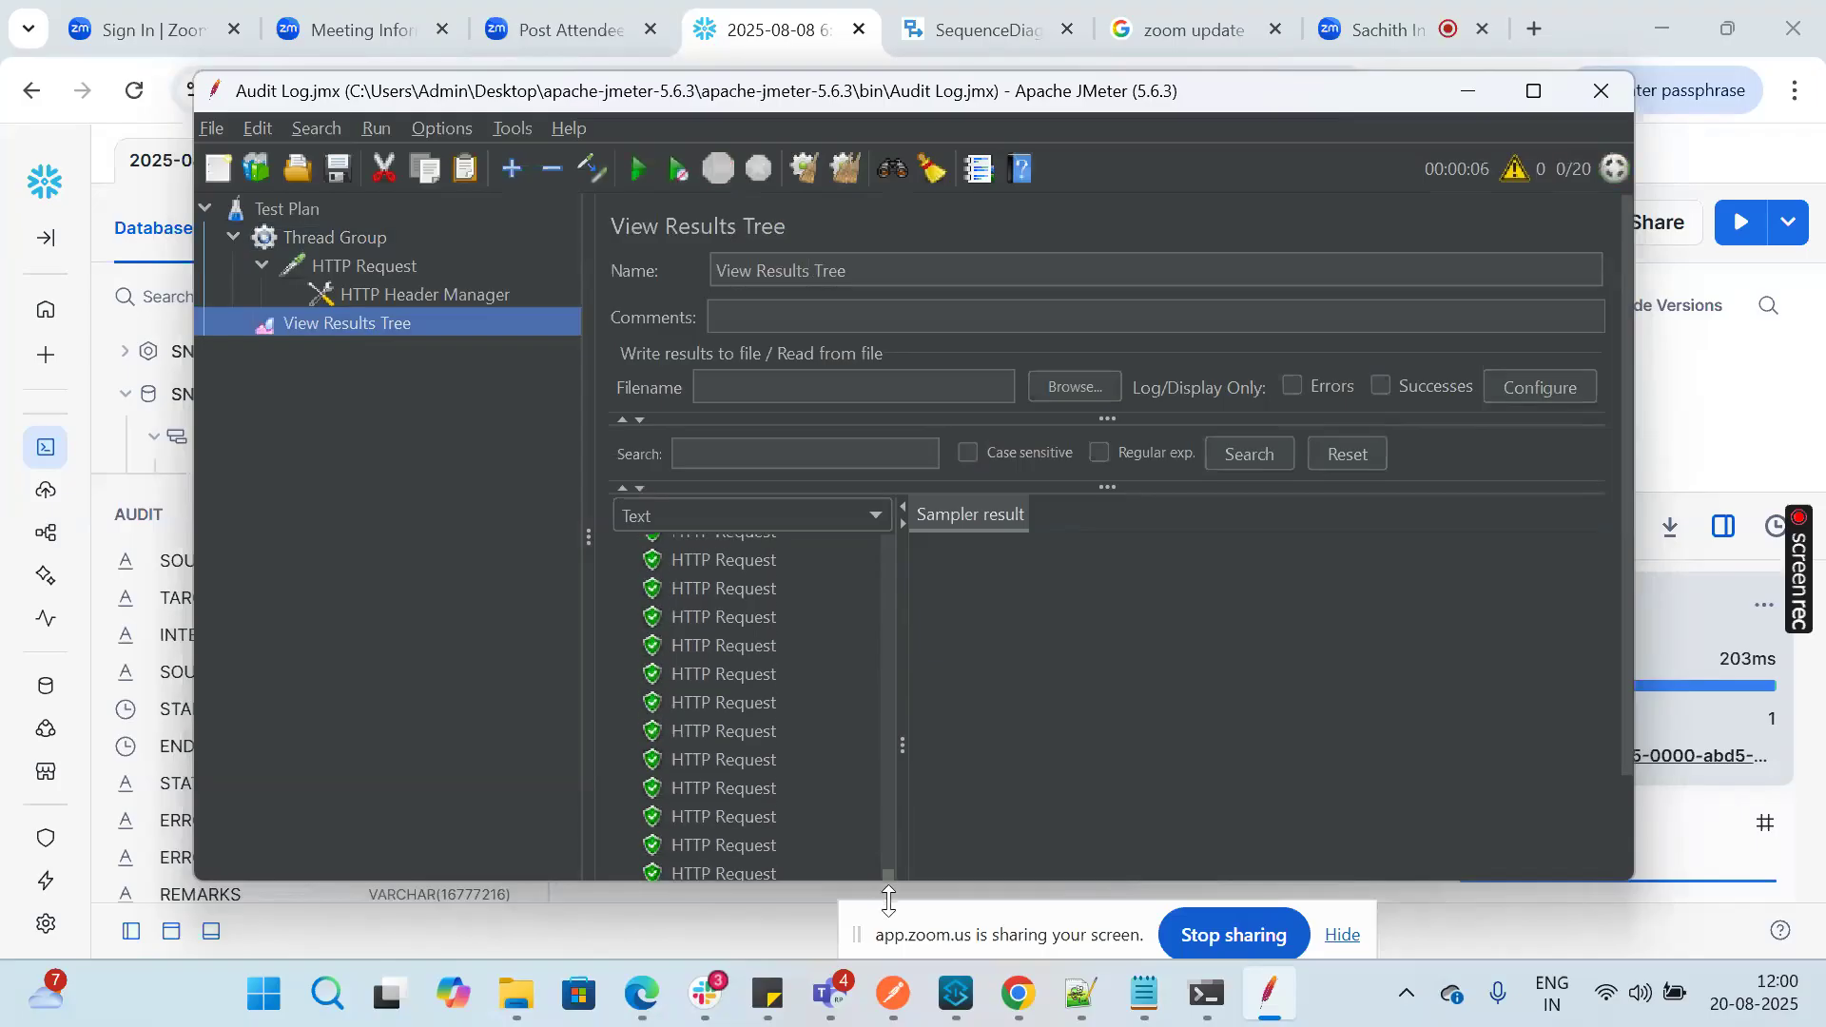
{"action": "scroll", "coordinate": [768, 763], "scroll_direction": "down", "scroll_amount": 2}
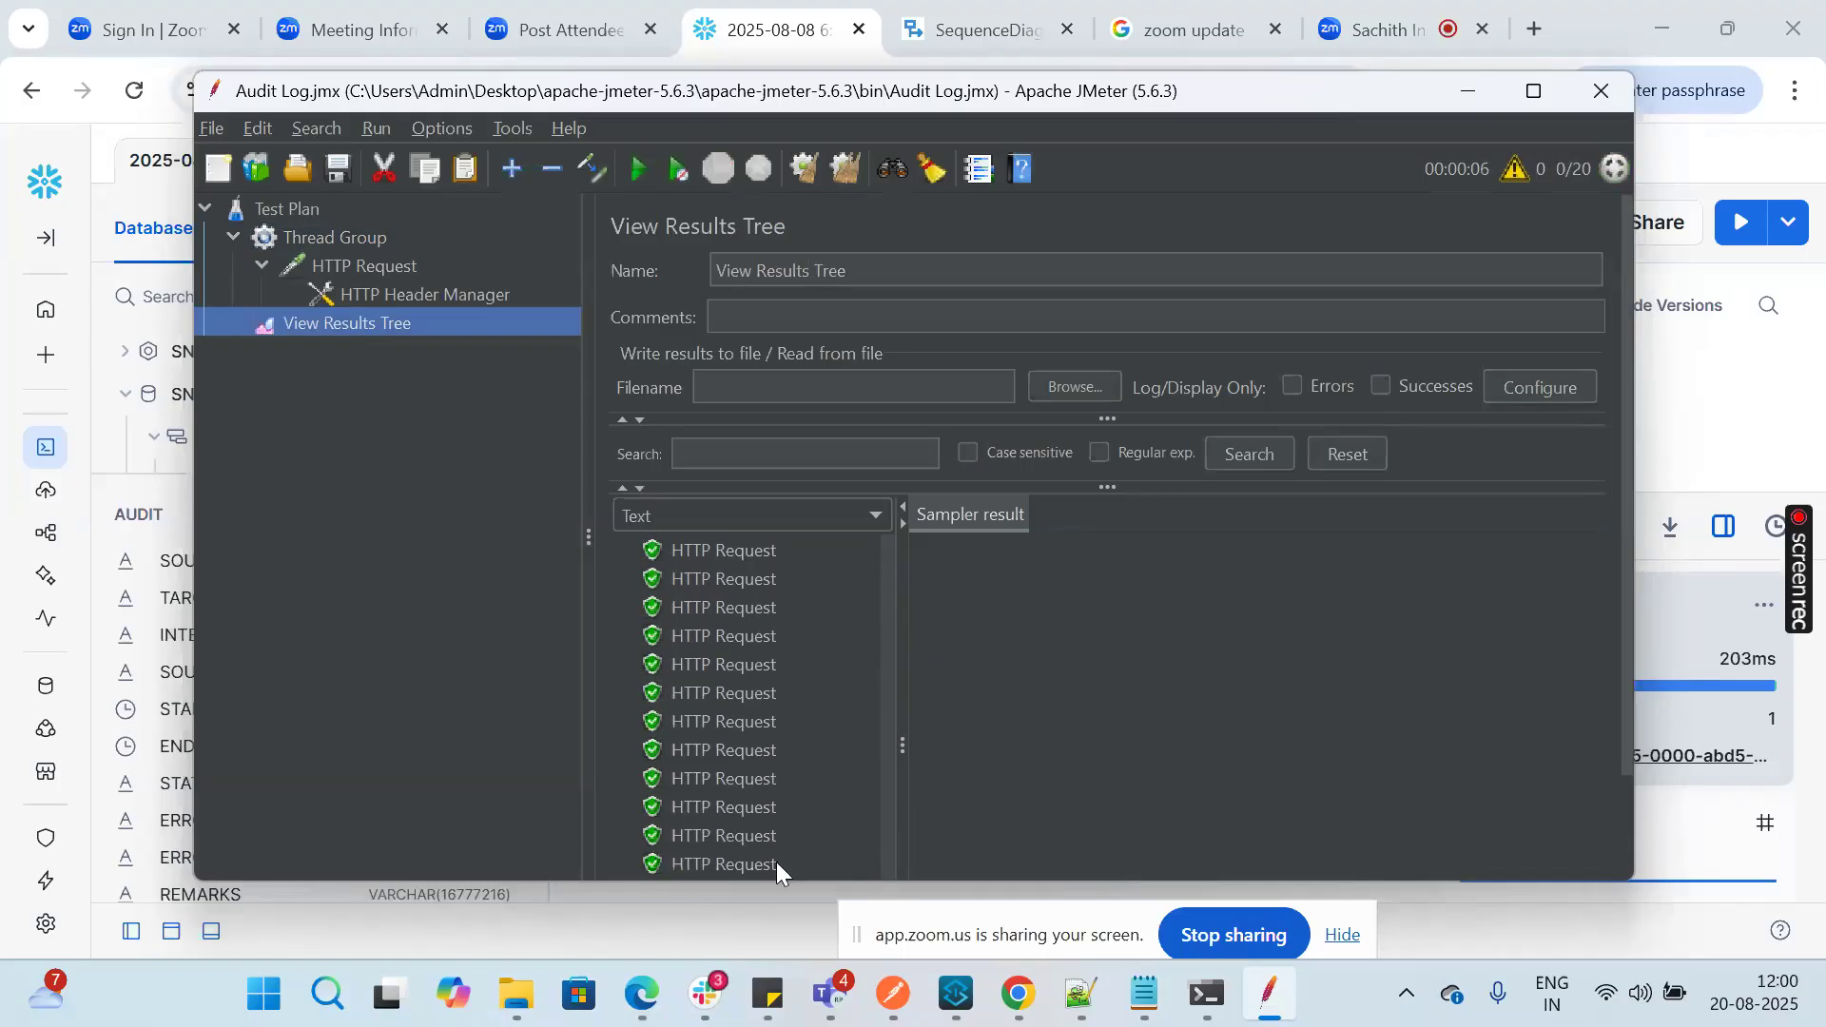
Step: Switch to Anypoint Studio and maximize the console to examine the object store updates and database insert messages
{"action": "mouse_move", "coordinate": [1013, 998]}
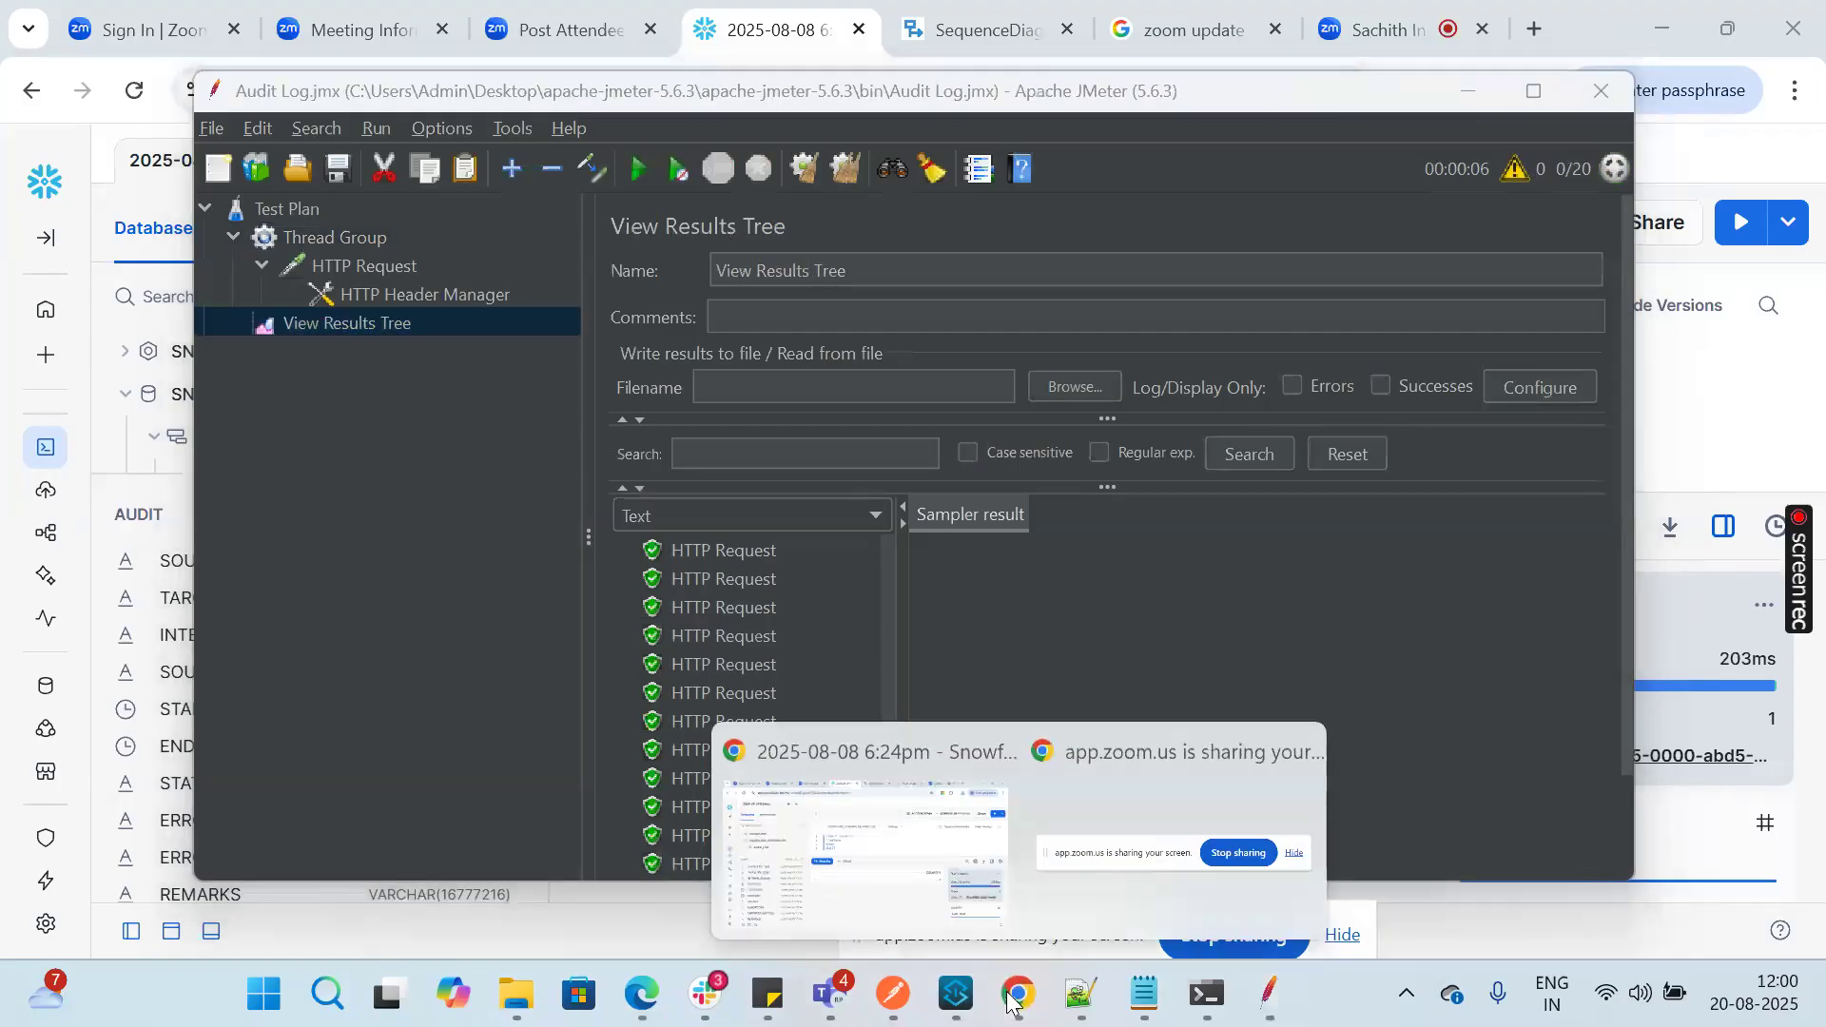
{"action": "left_click", "coordinate": [954, 994]}
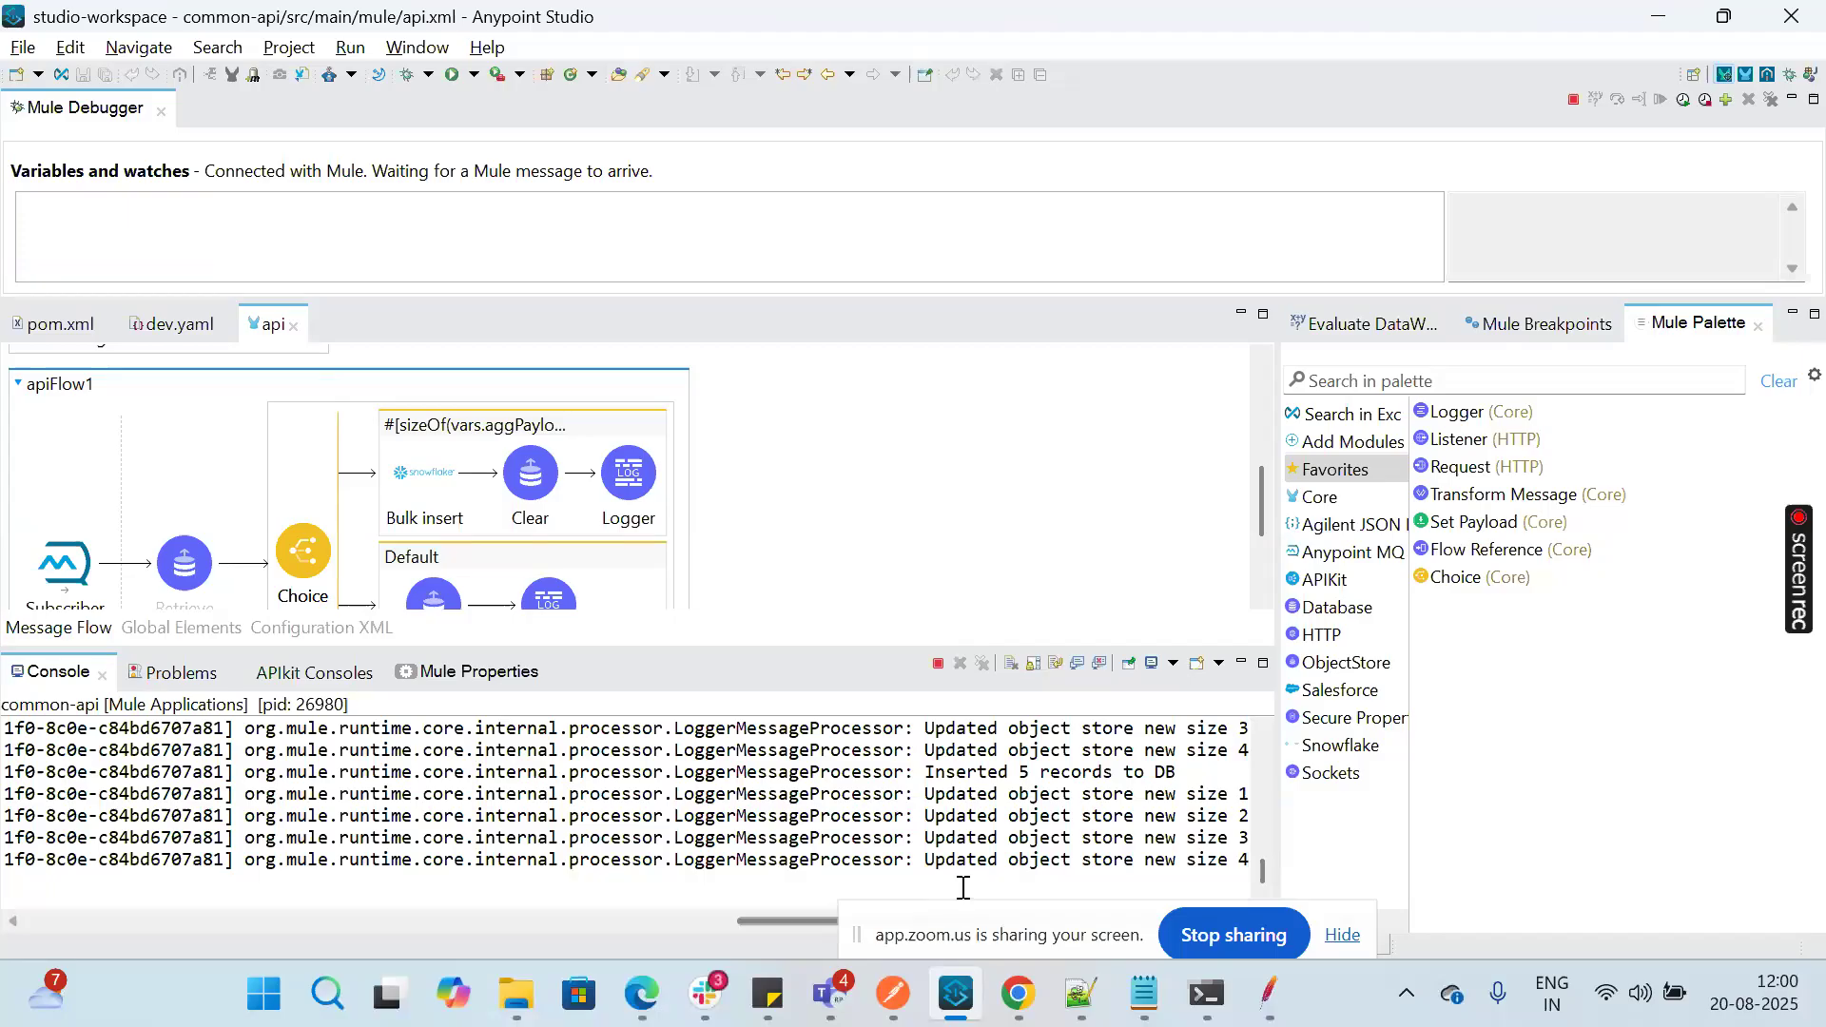
{"action": "double_click", "coordinate": [20, 681]}
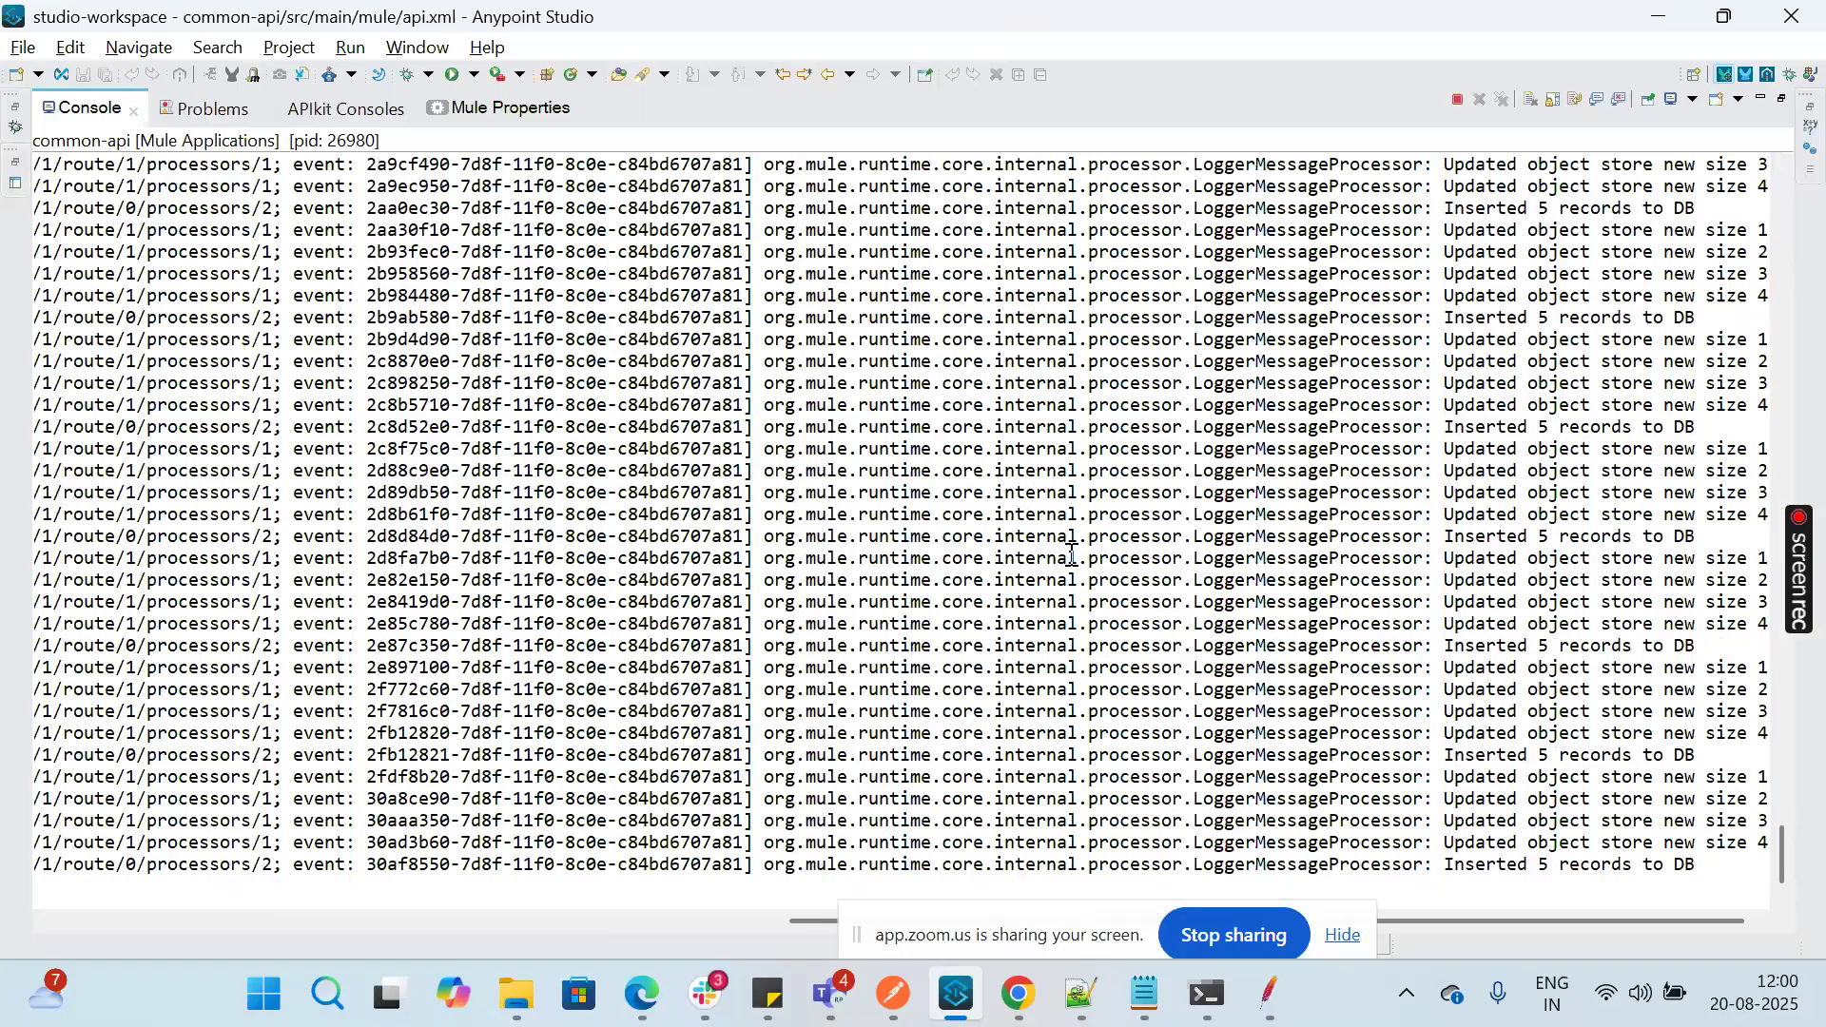
Step: Return to the Snowflake worksheet and rerun the AUDIT count query to check the load test's inserted records
{"action": "mouse_move", "coordinate": [1027, 1020]}
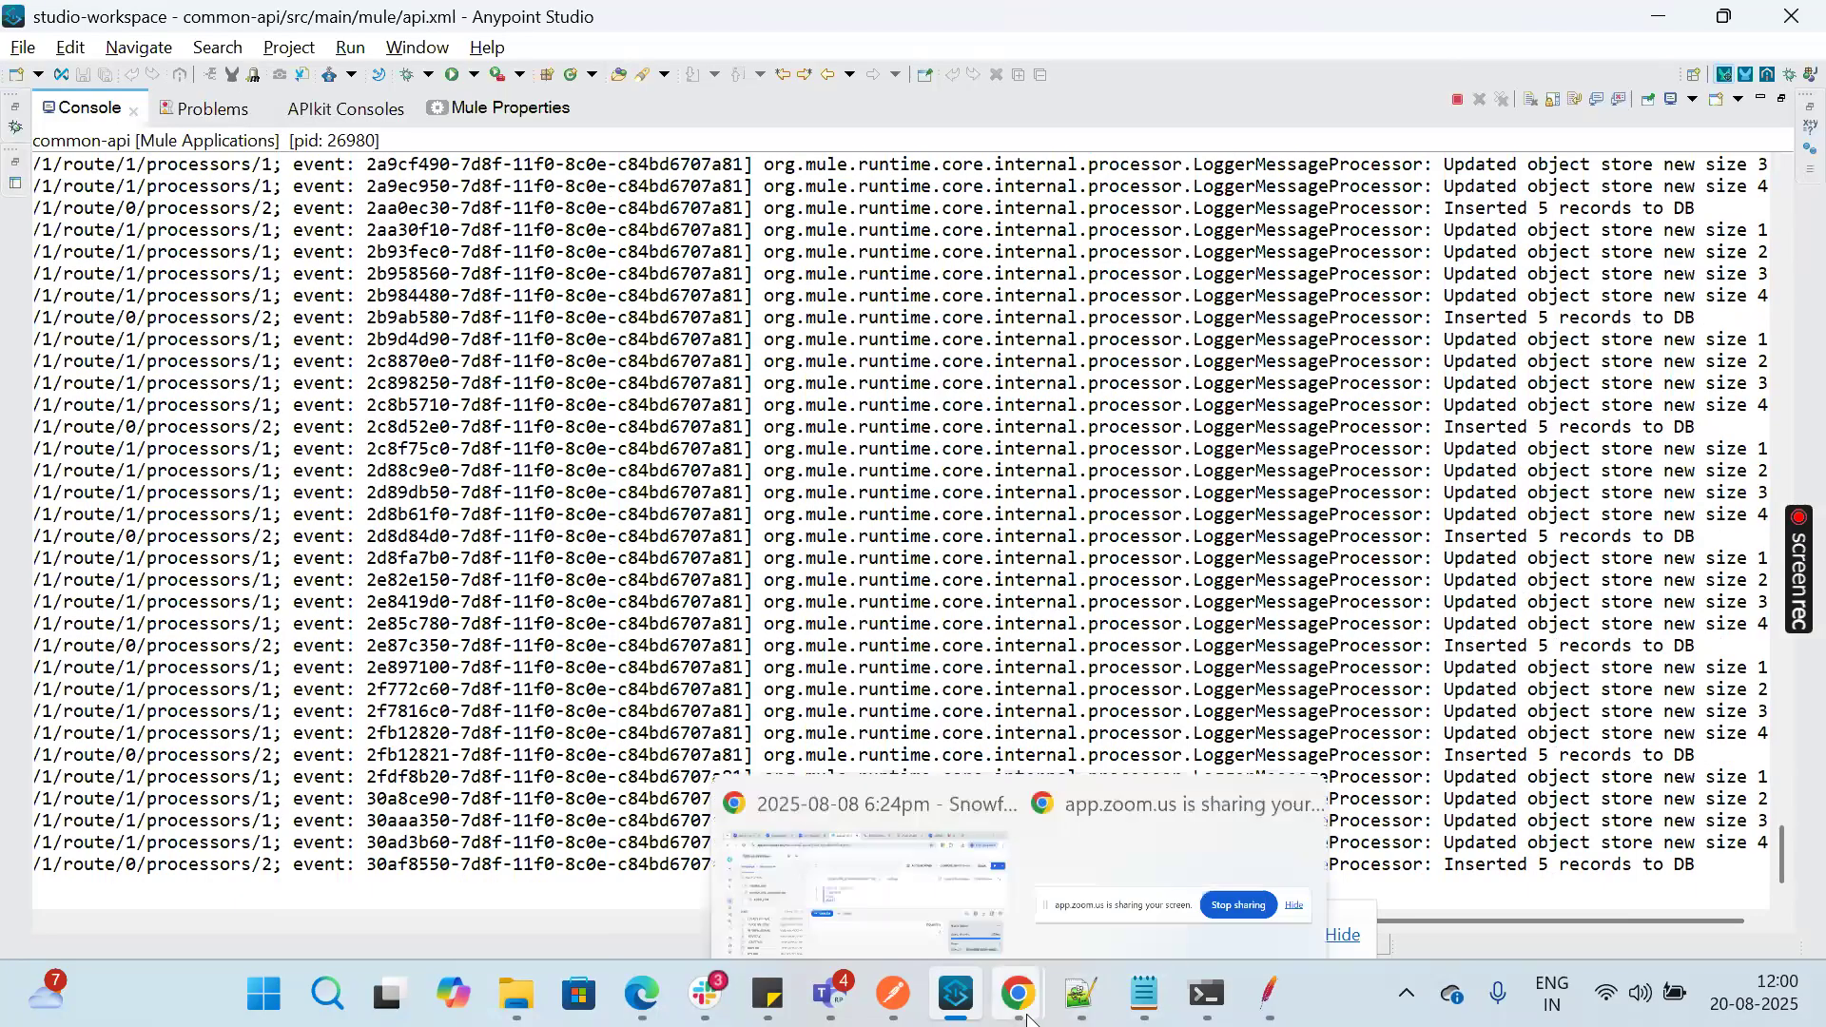
{"action": "left_click", "coordinate": [928, 923]}
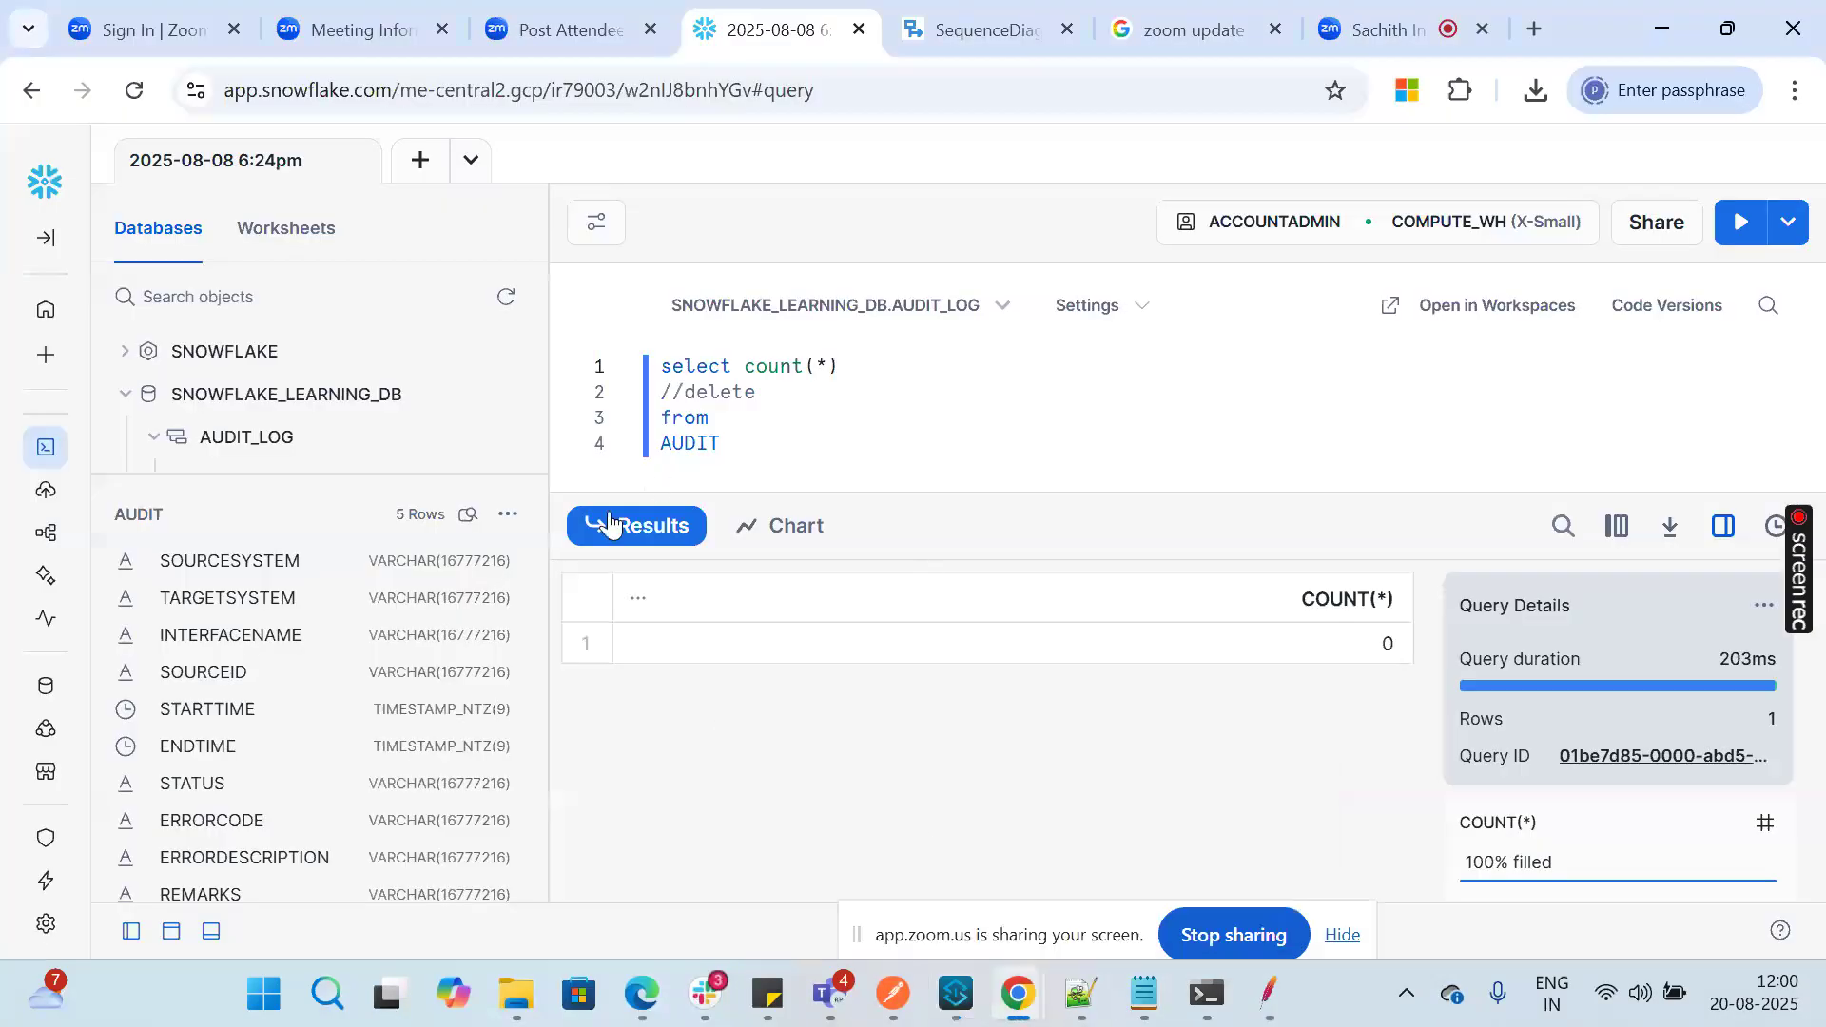
{"action": "left_click", "coordinate": [1738, 230]}
Step: Switch to JMeter and review the Thread Group's thread, ramp-up and loop count settings
{"action": "mouse_move", "coordinate": [948, 1000]}
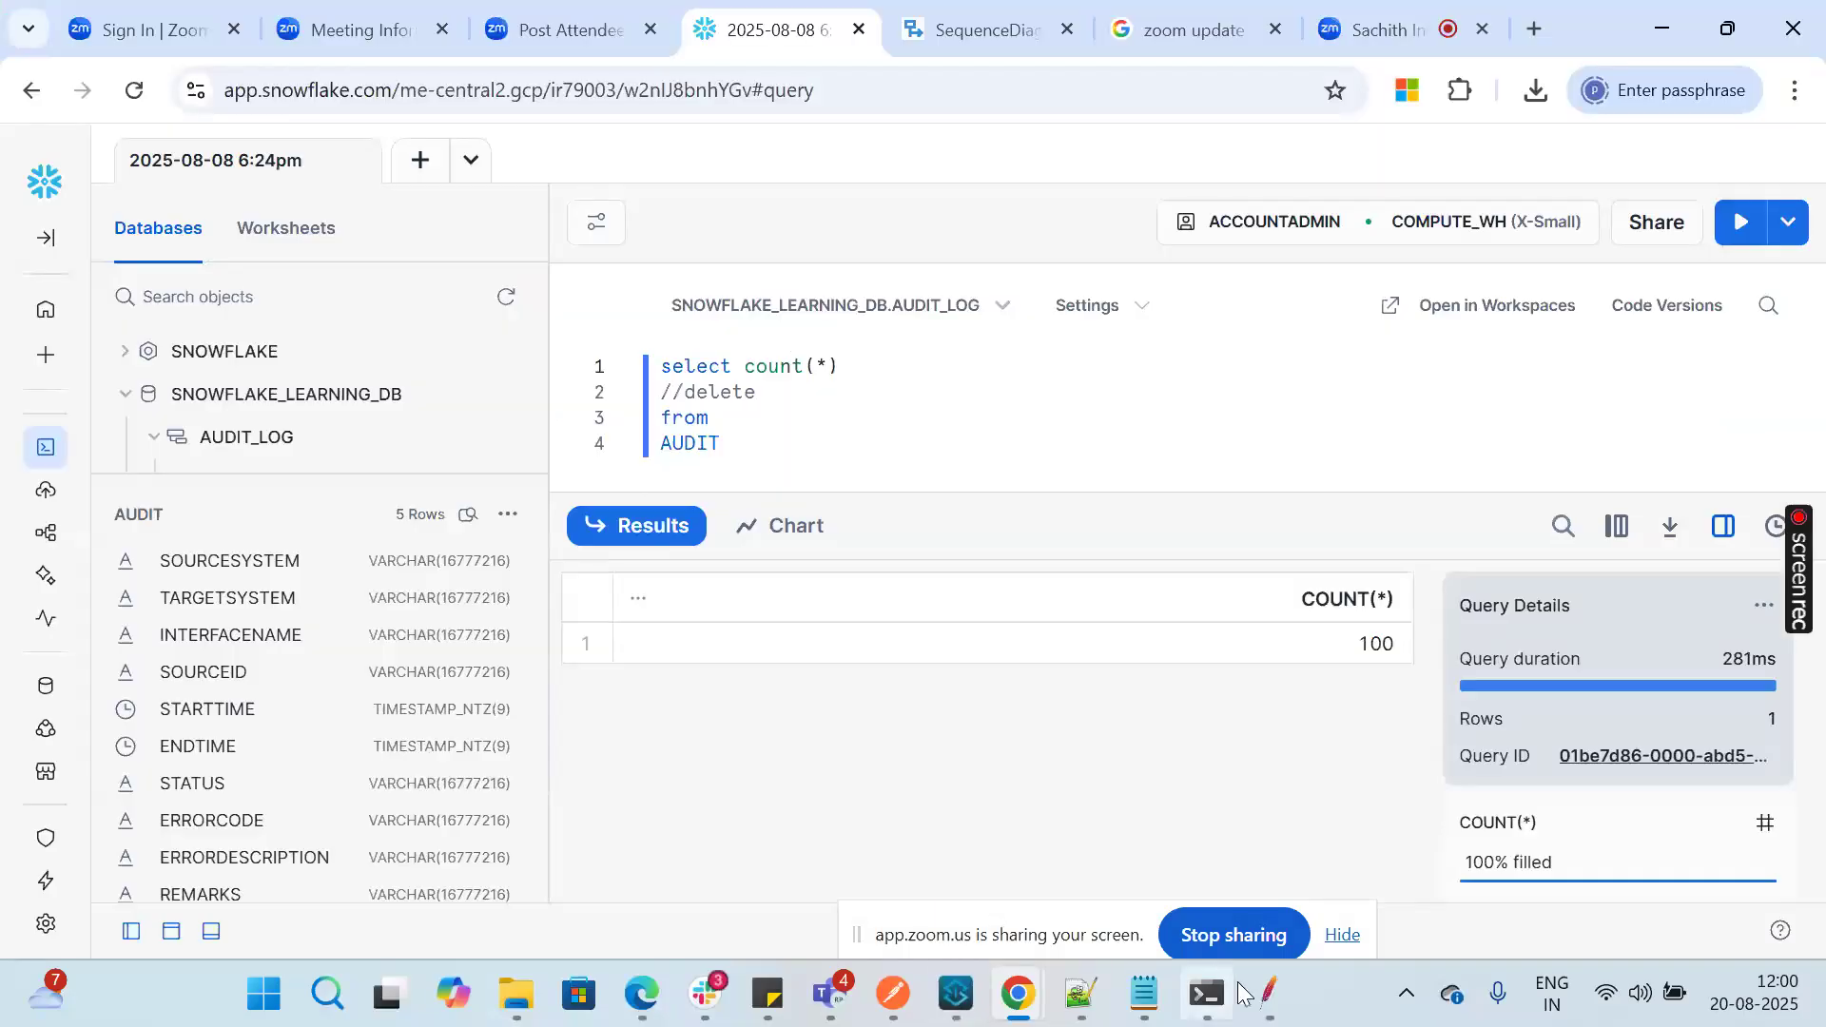
{"action": "left_click", "coordinate": [1269, 994]}
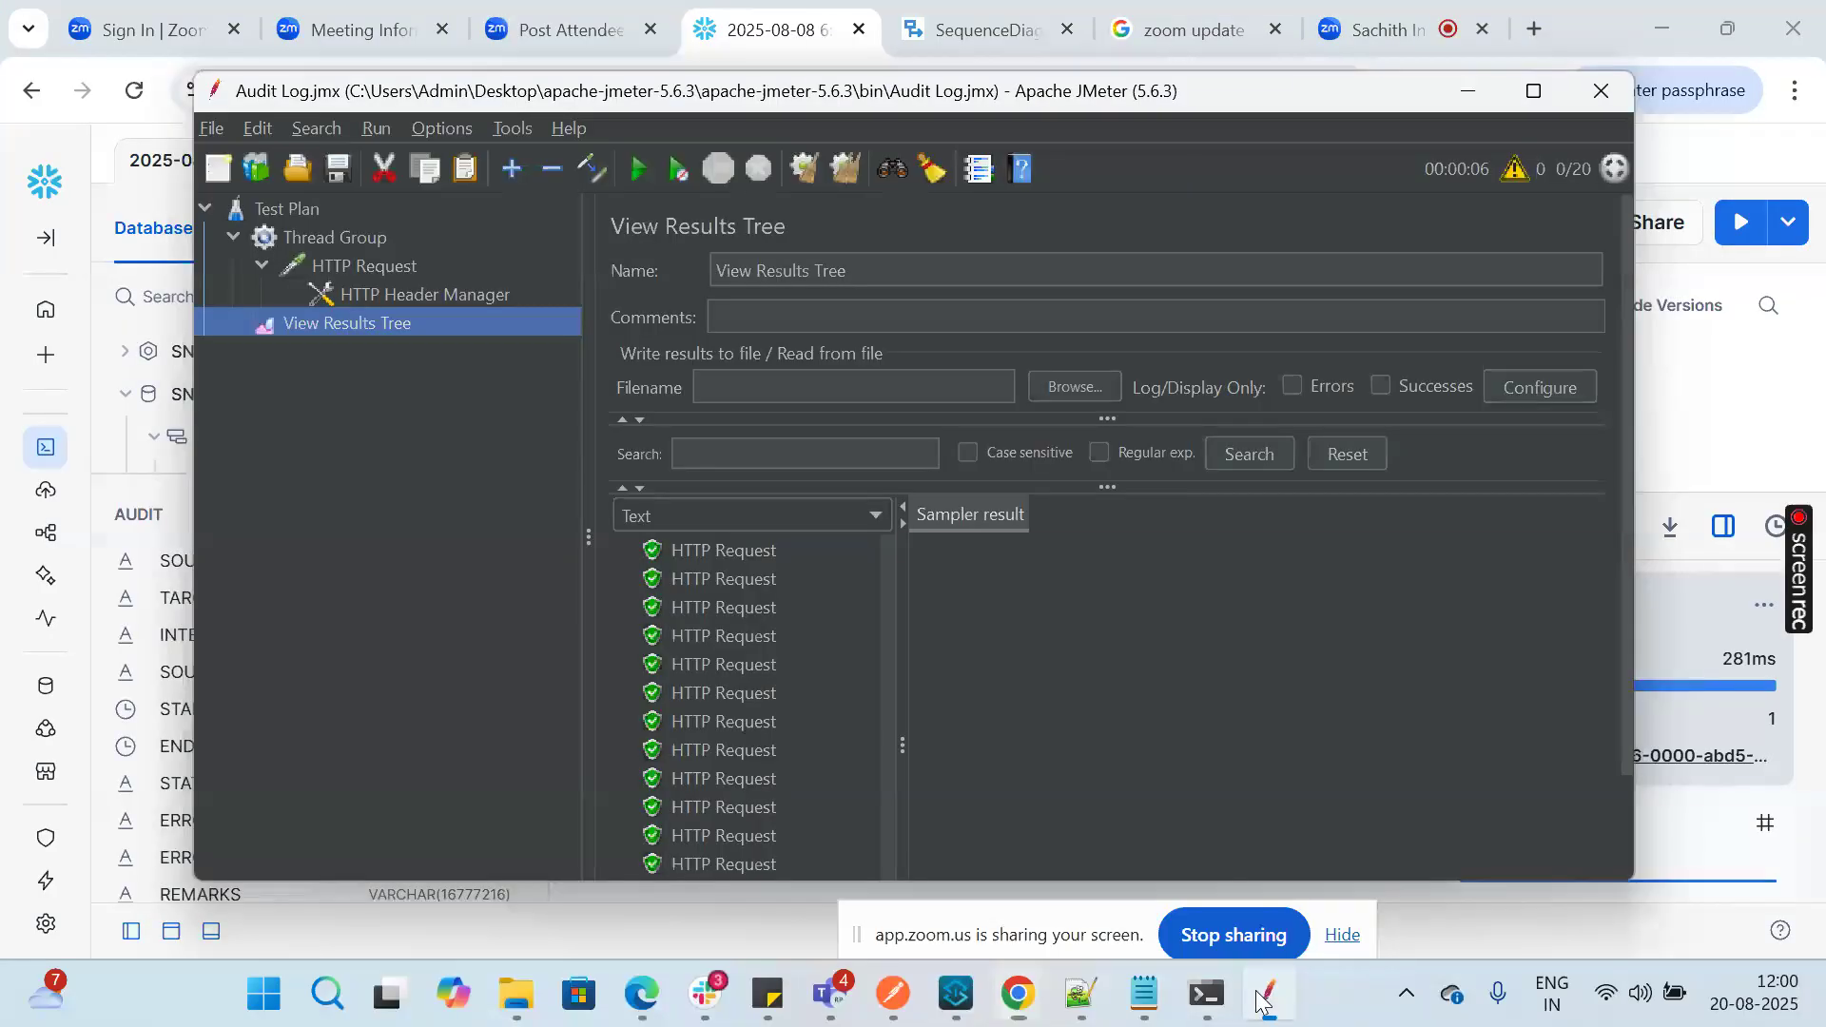
{"action": "left_click", "coordinate": [374, 244]}
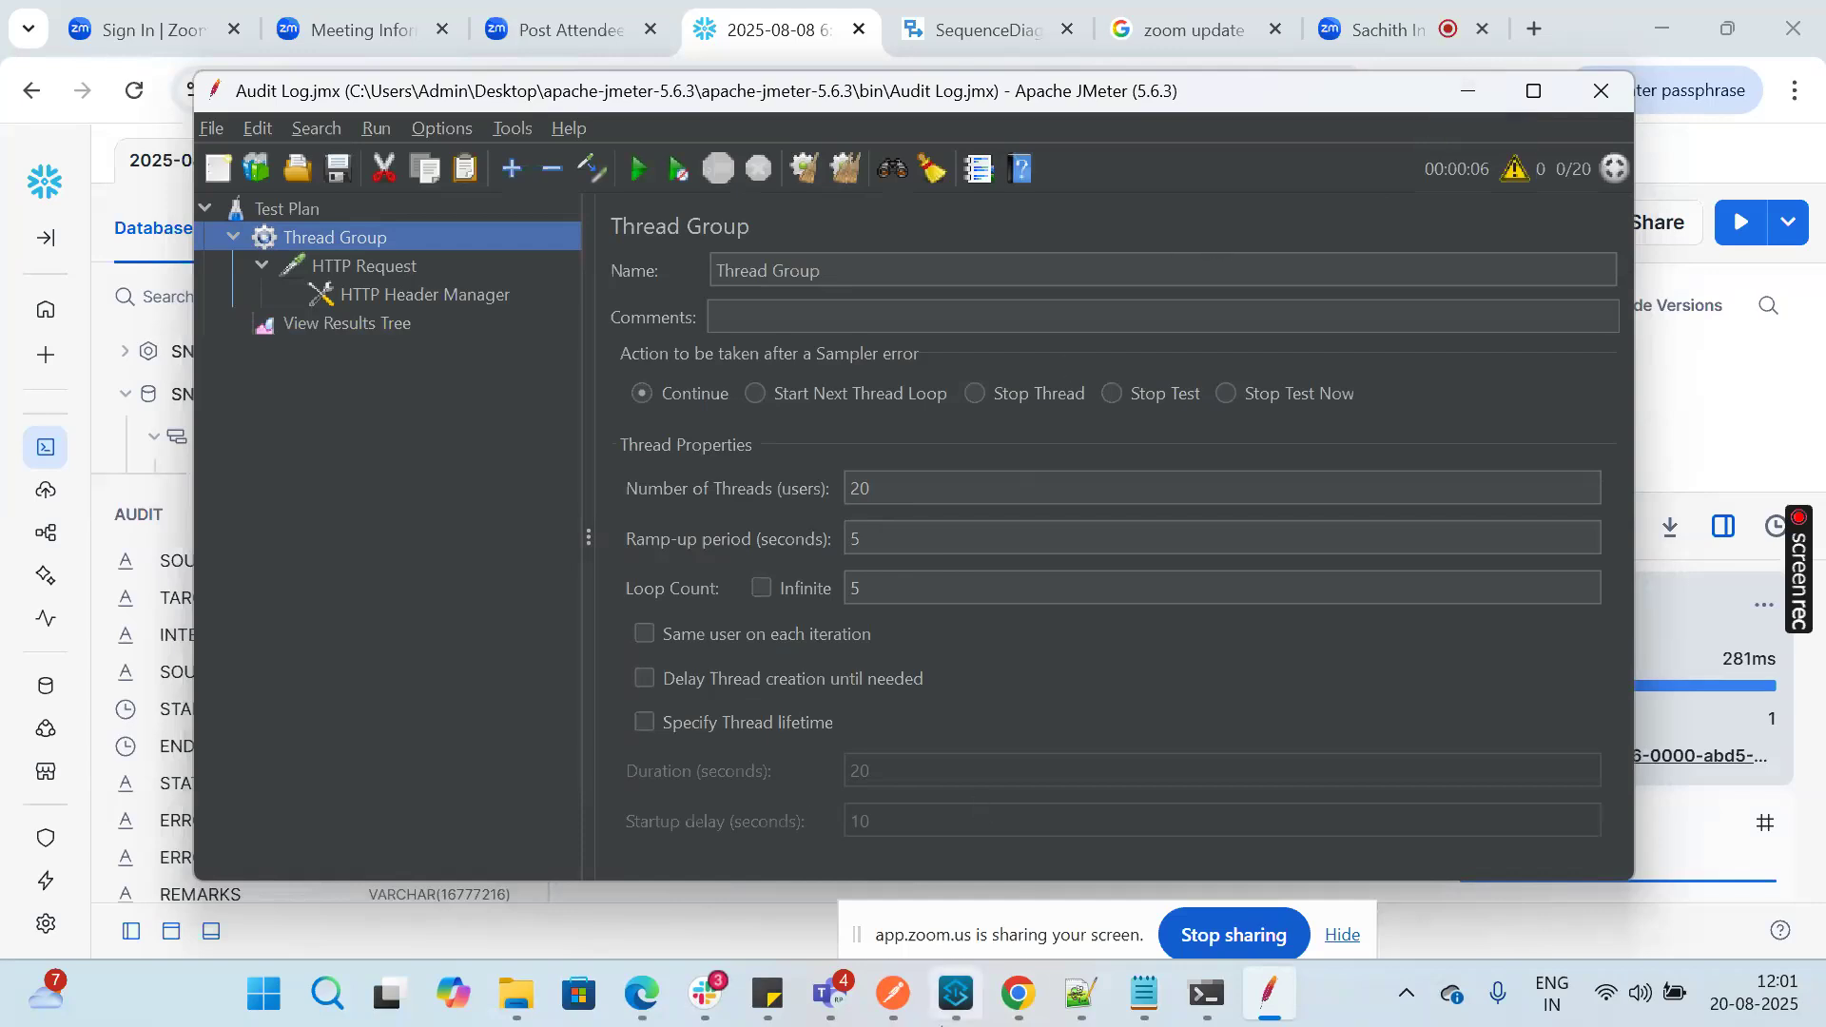
Step: Go back to the AUDIT count result in Snowflake and switch to the Zoom meeting page
{"action": "mouse_move", "coordinate": [1018, 993]}
{"action": "left_click", "coordinate": [890, 873]}
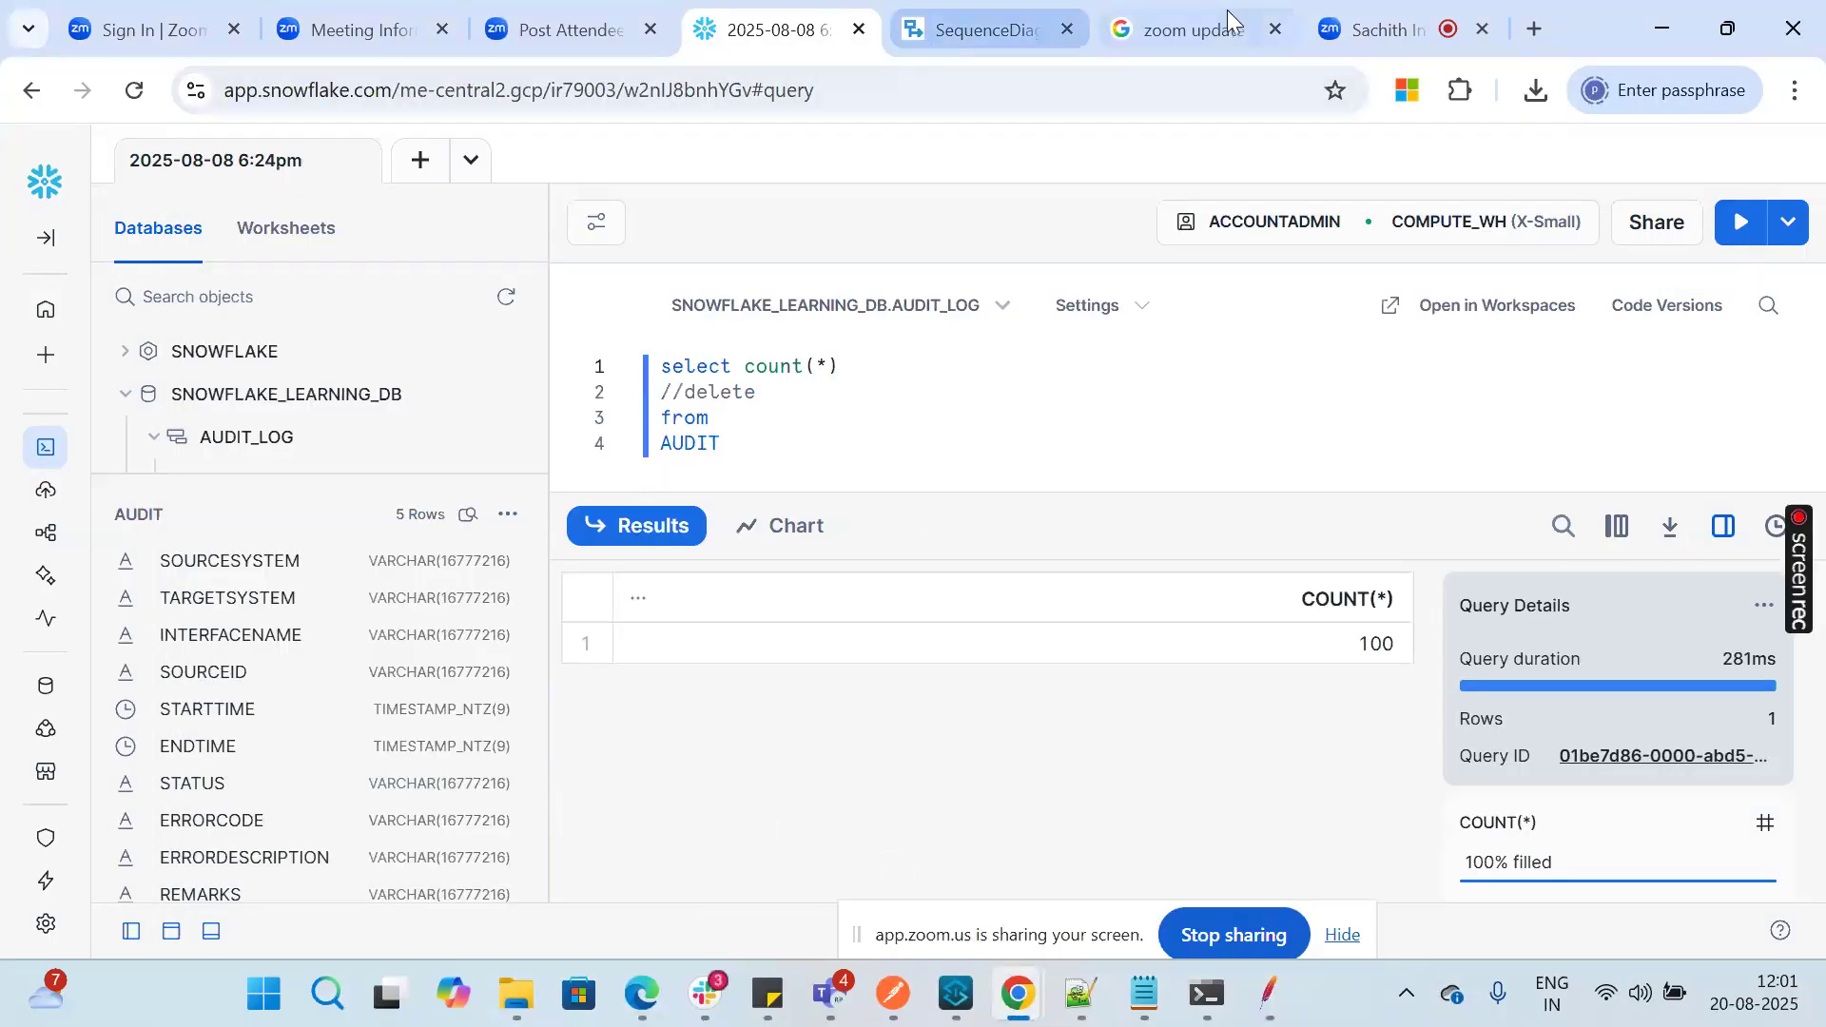
{"action": "left_click", "coordinate": [1374, 28]}
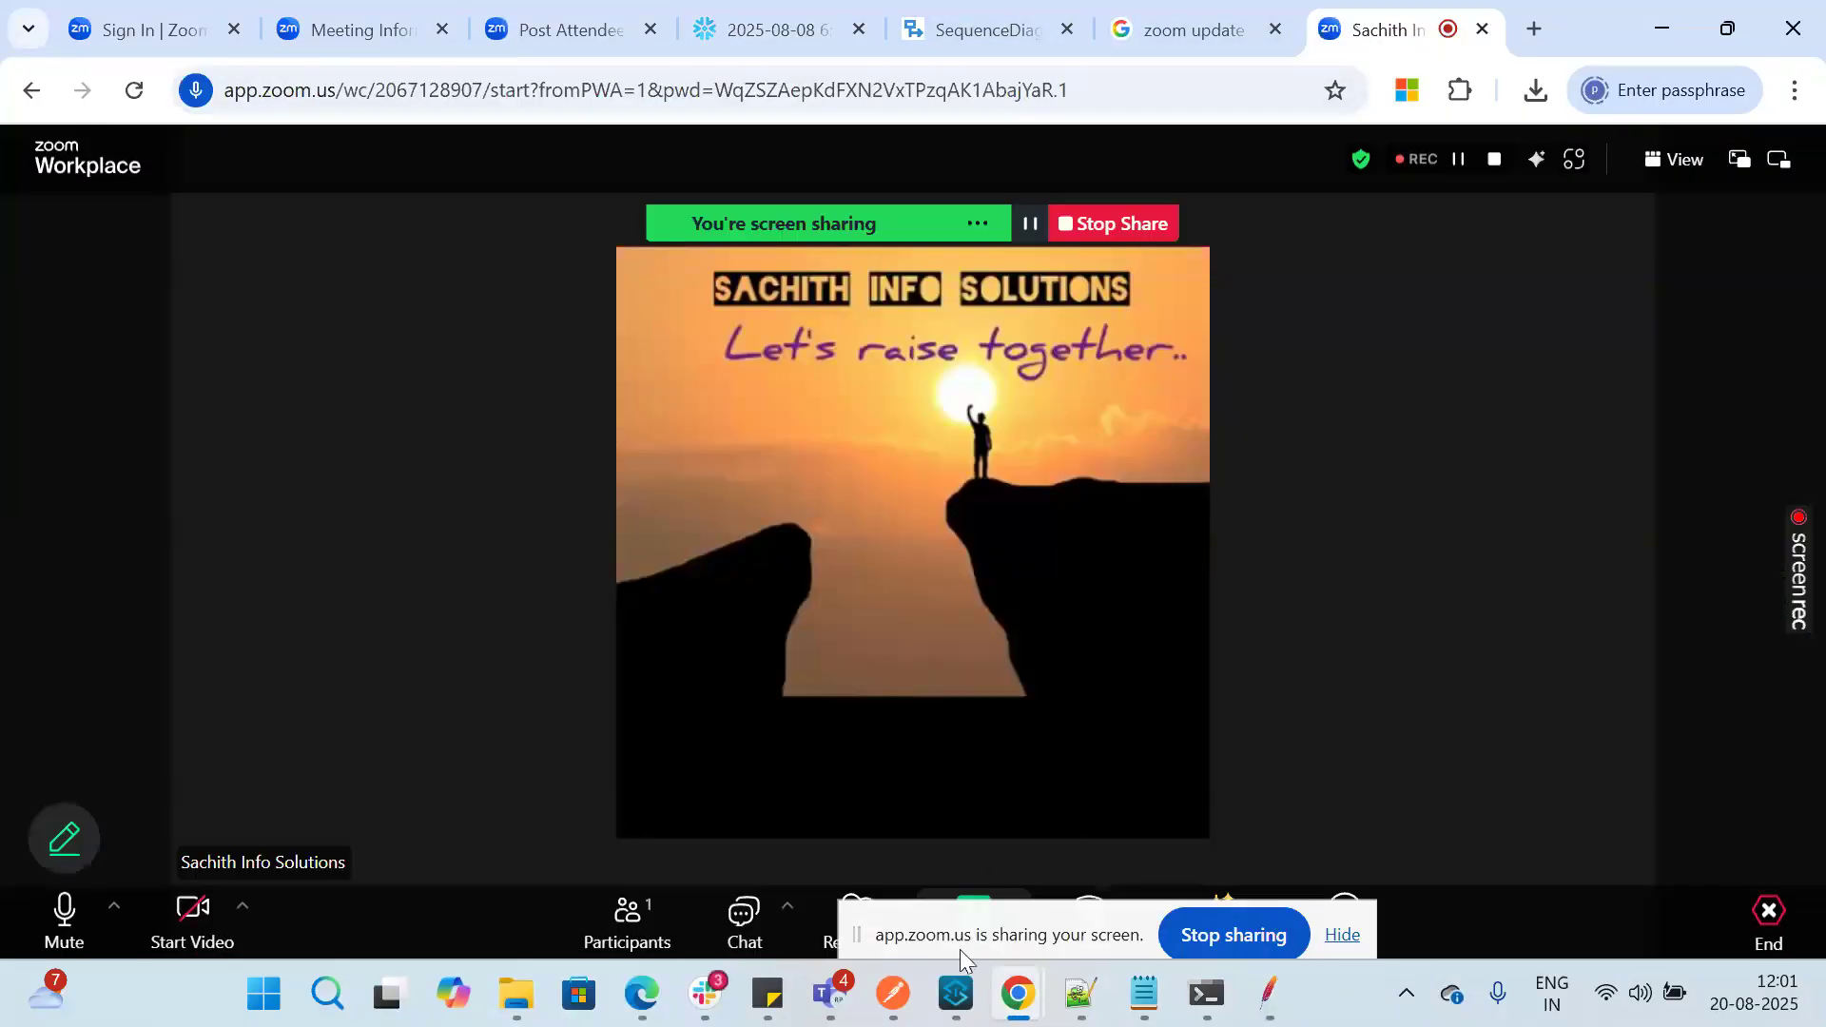